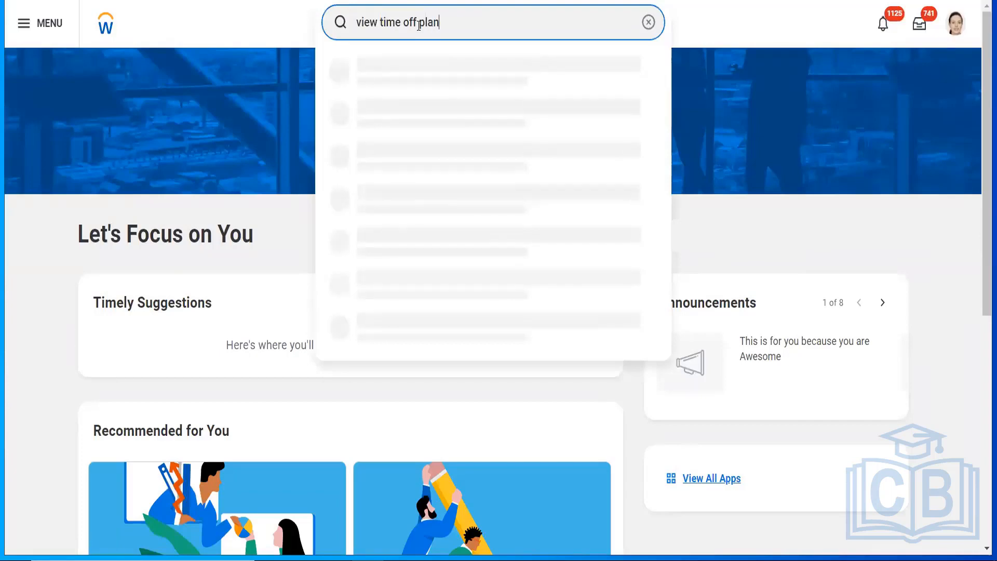
Step: Run View Time Off Plan and choose VIG_IND_Annual Leave as the time off plan
left_click(403, 63)
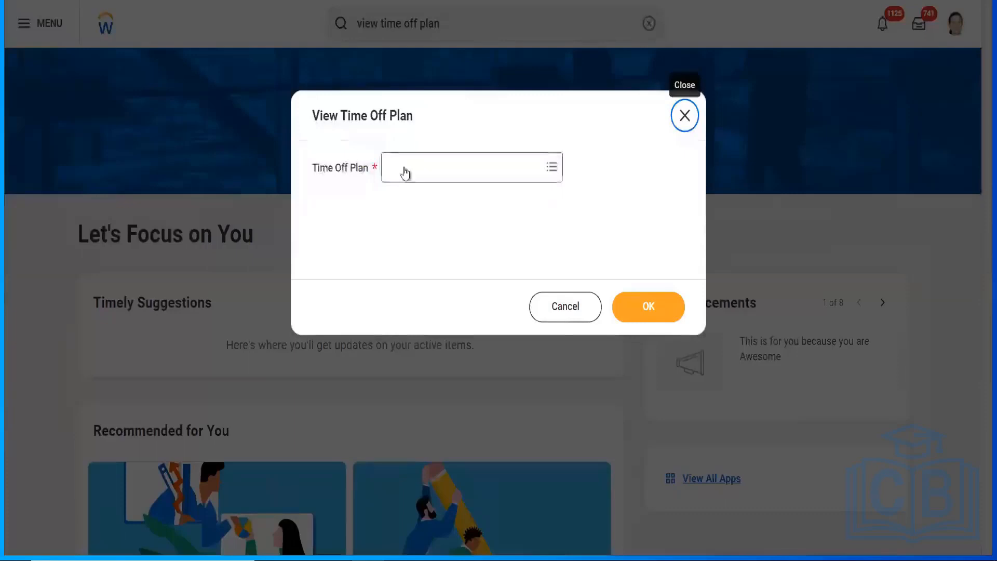
left_click(405, 172)
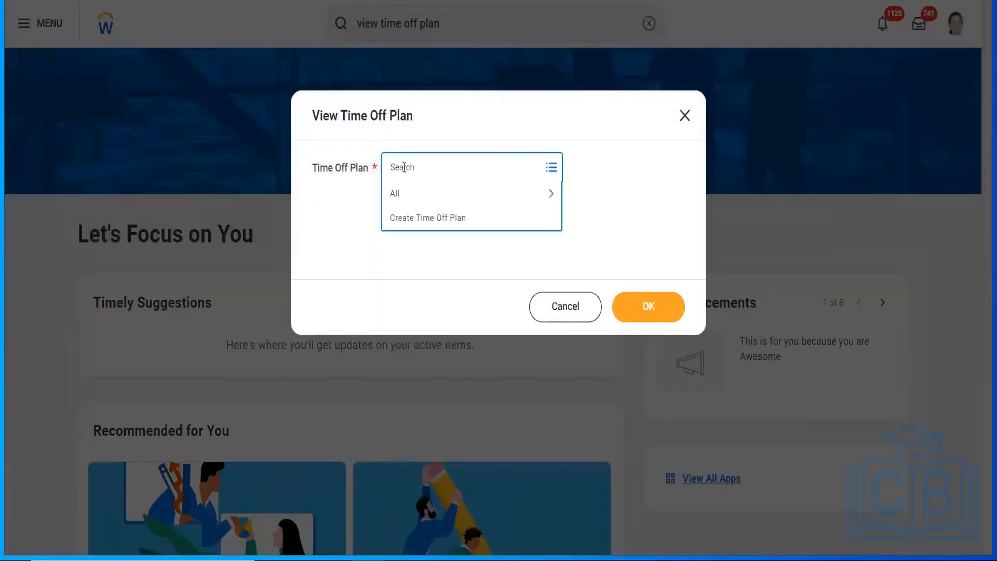
type("vig")
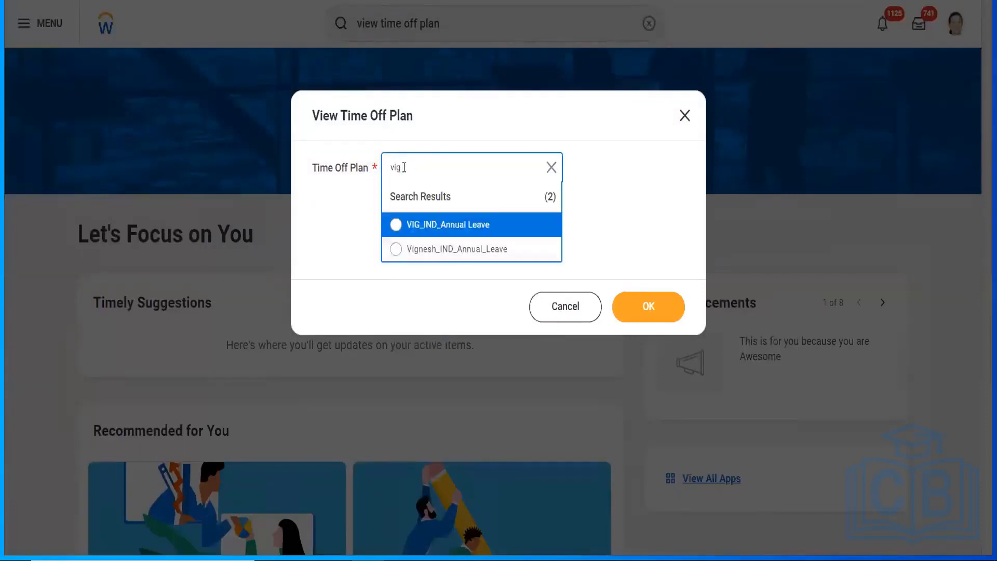
left_click(430, 223)
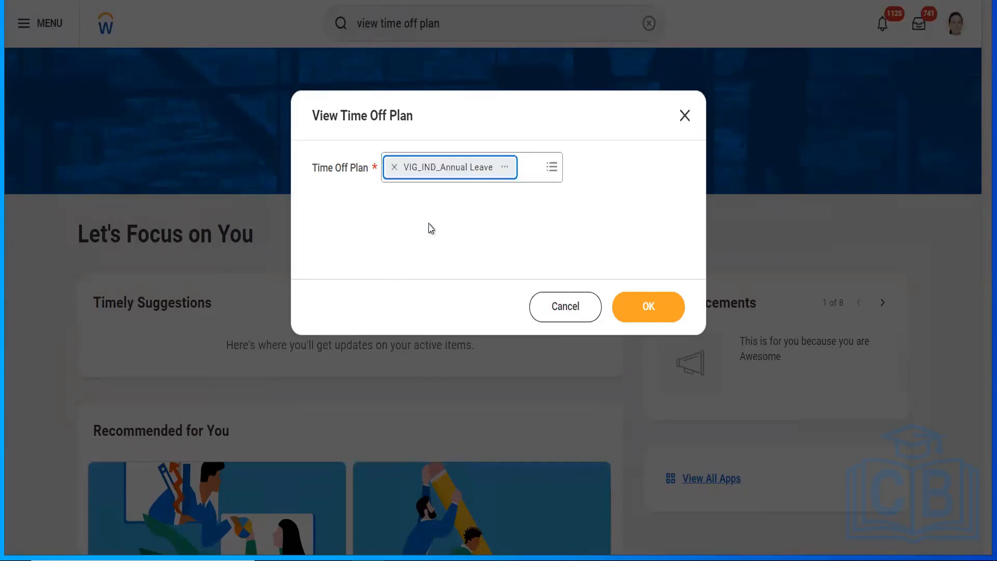
left_click(646, 309)
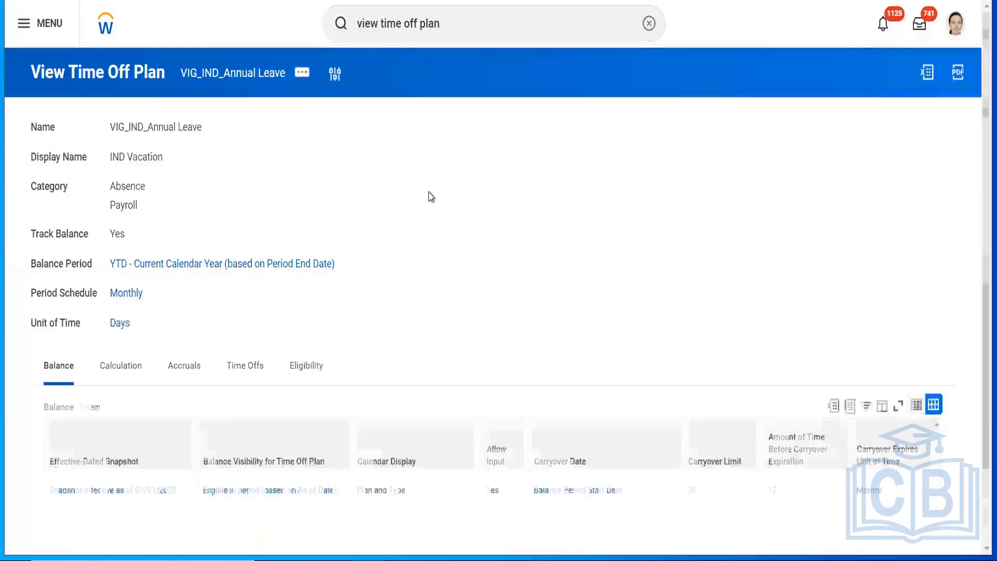
Step: Show the plan's accrual settings and follow them to the YOS lookup table (2.25, 2.5, 3)
scroll(979, 289, "down", 1)
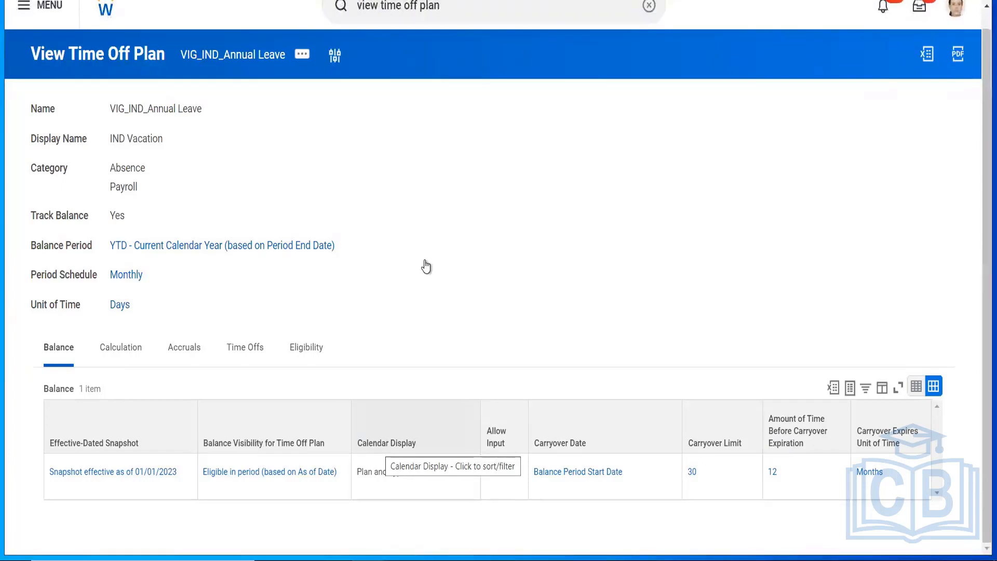
left_click(183, 347)
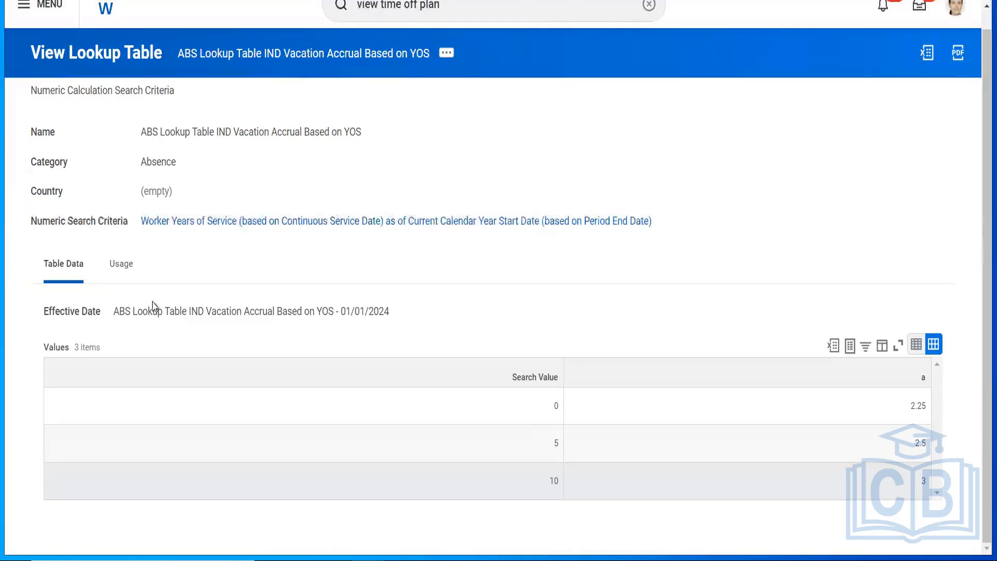
Step: Trace the lookup table's usage to the VIG_IND_Annual_Leave_Accrual snapshot's time off plan overrides
left_click(118, 271)
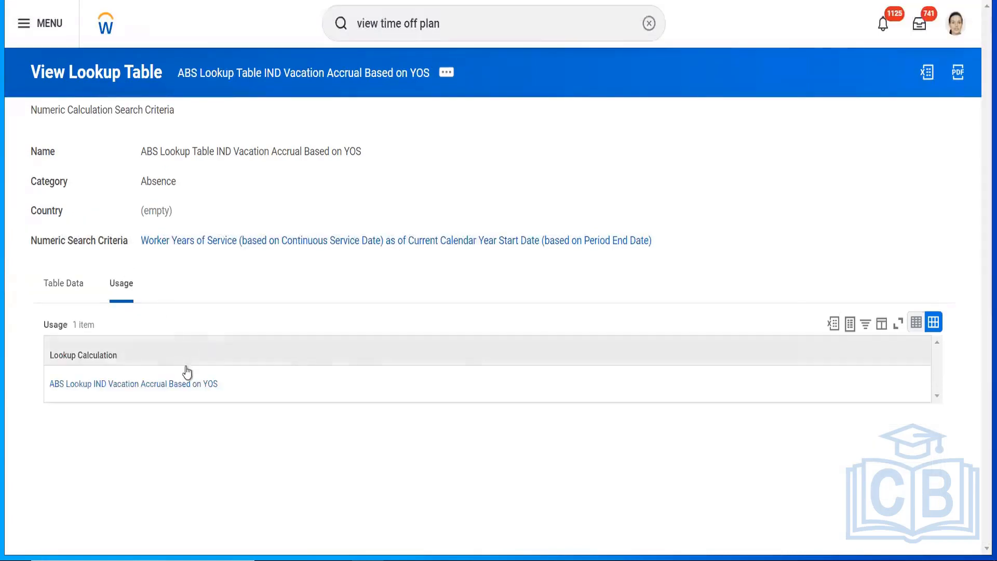
right_click(149, 387)
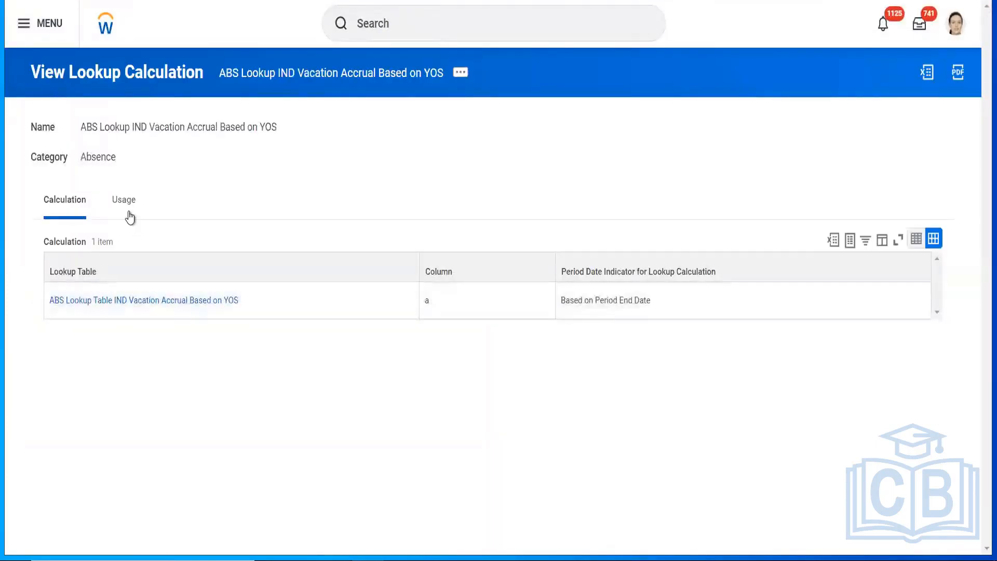
left_click(124, 206)
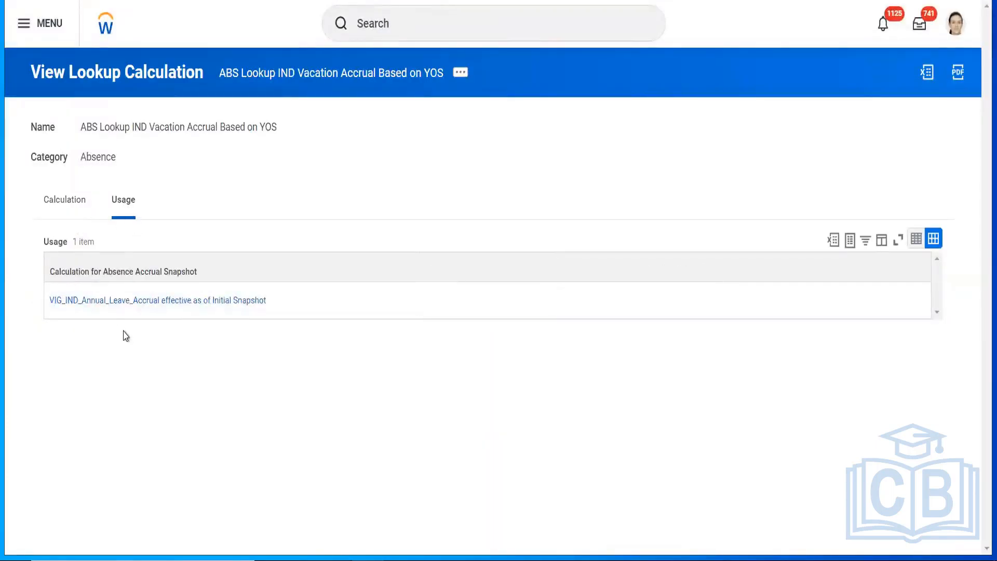
left_click(133, 301)
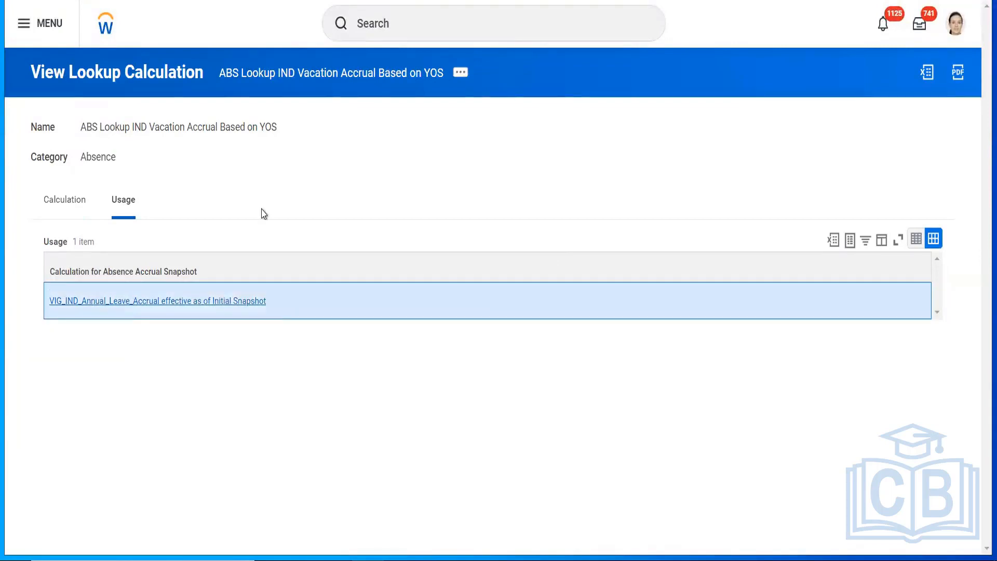
left_click(176, 248)
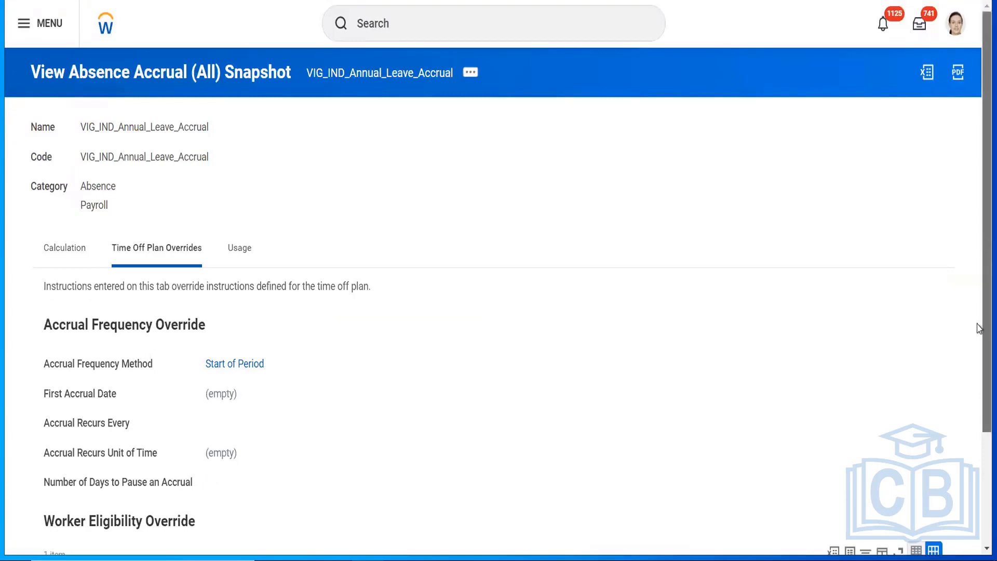
Step: Open the VIG_IND_Annual Leave plan snapshot's 'ABS LOG Country is IND' eligibility calculation
scroll(980, 364, "down", 3)
left_click_drag(977, 372, 977, 396)
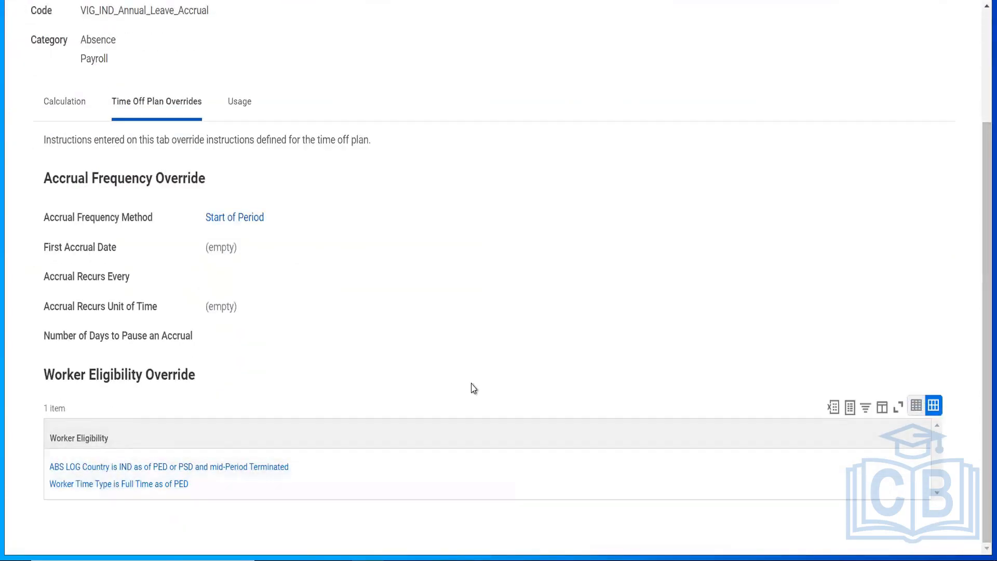
left_click_drag(981, 260, 979, 136)
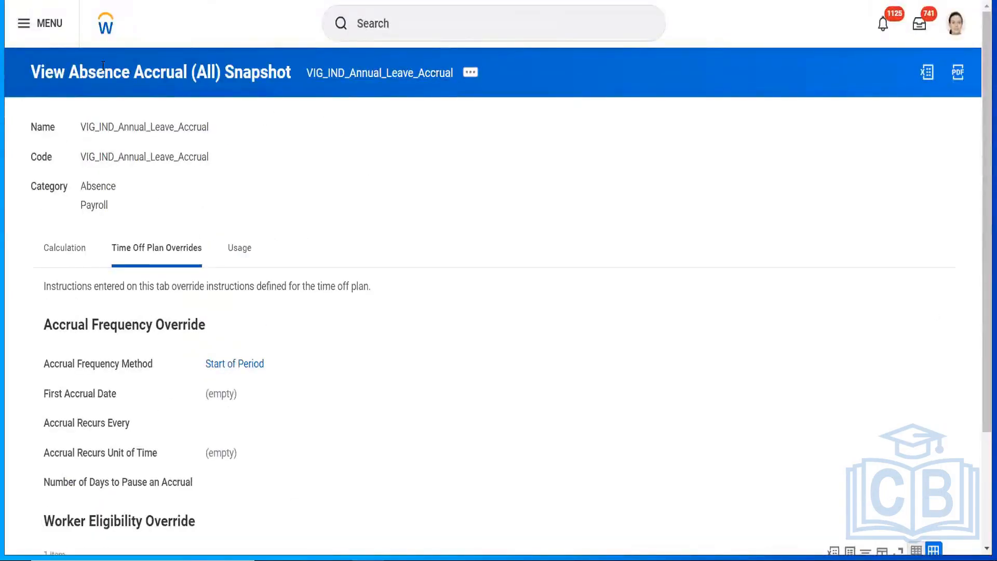
left_click(240, 249)
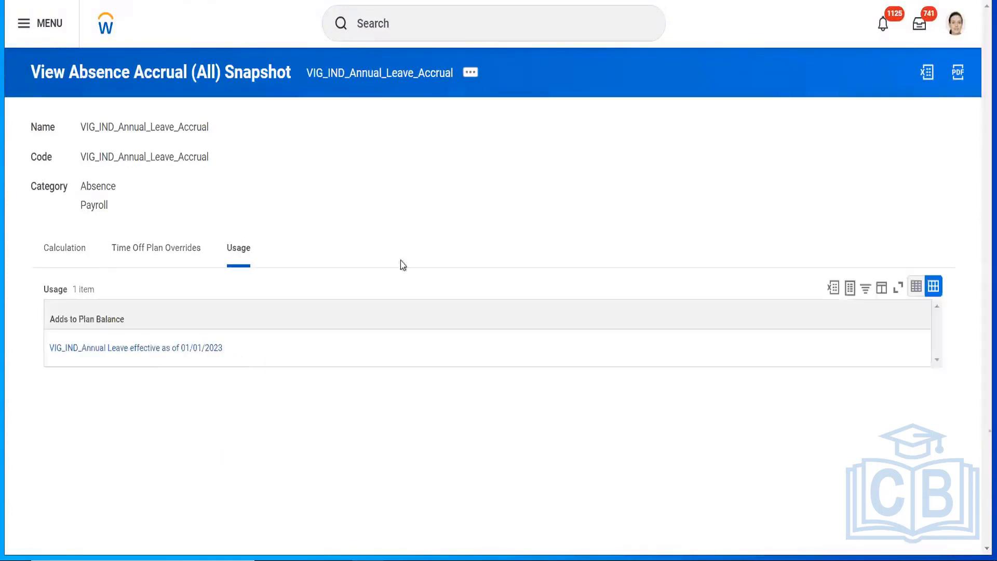
left_click(156, 352)
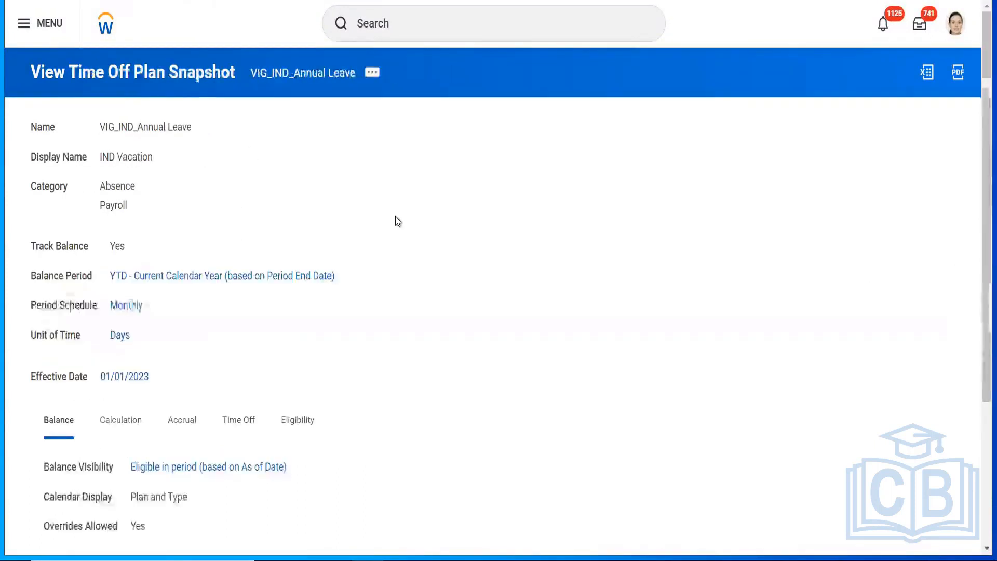
left_click(312, 424)
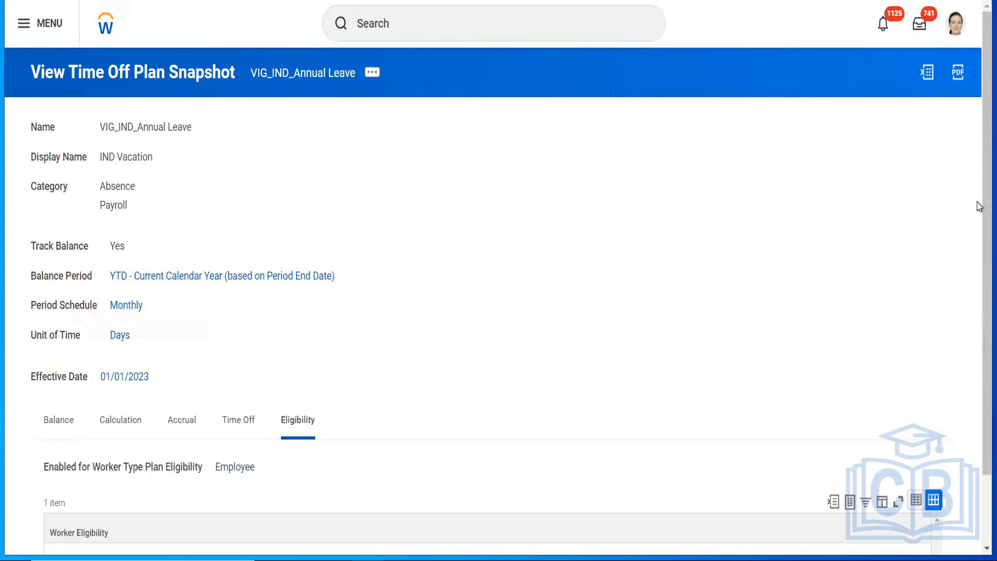
scroll(980, 265, "down", 2)
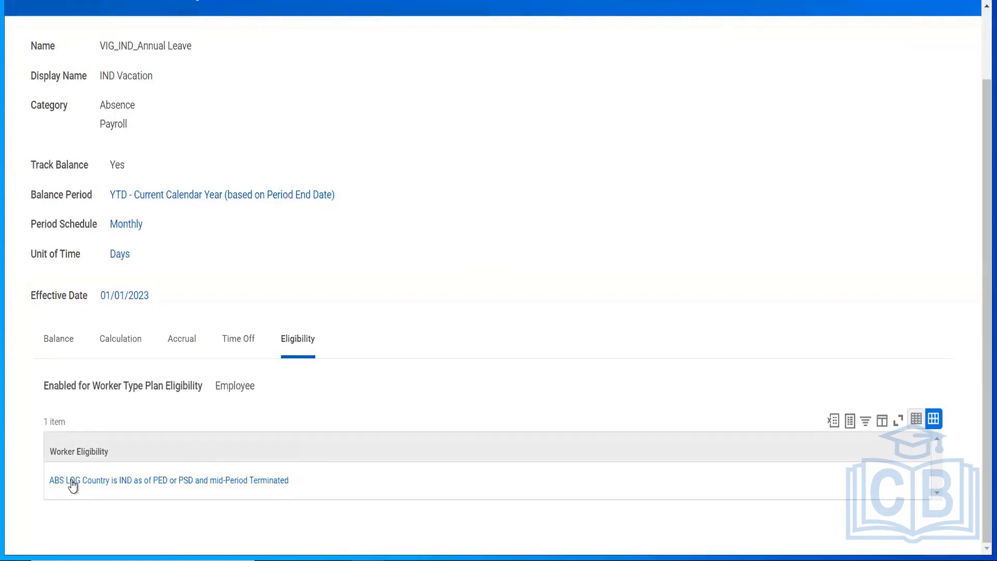
left_click(175, 481)
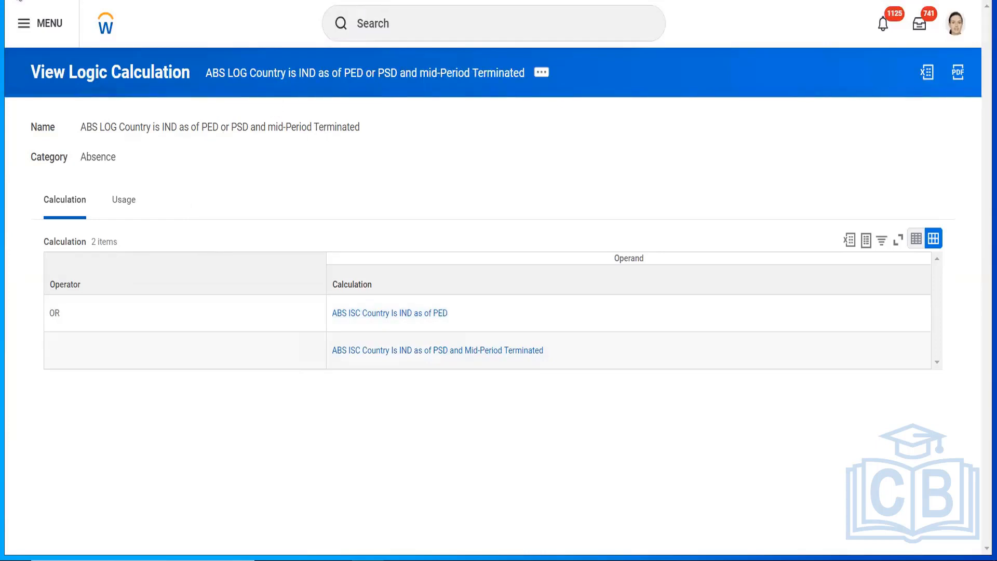
Step: Go back to the plan snapshot and return to the YOS lookup table's usage list
left_click(208, 1)
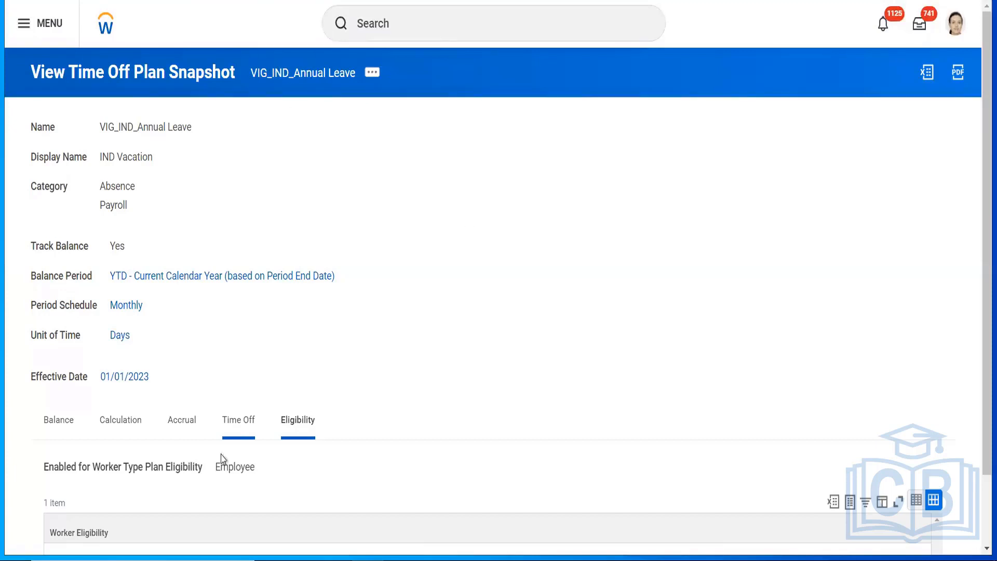
double_click(226, 468)
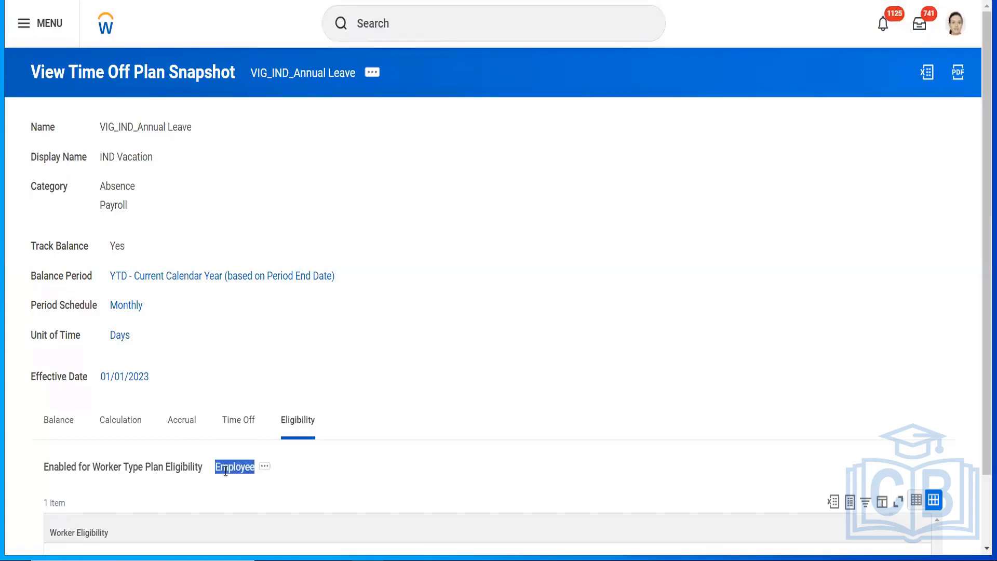
left_click(520, 328)
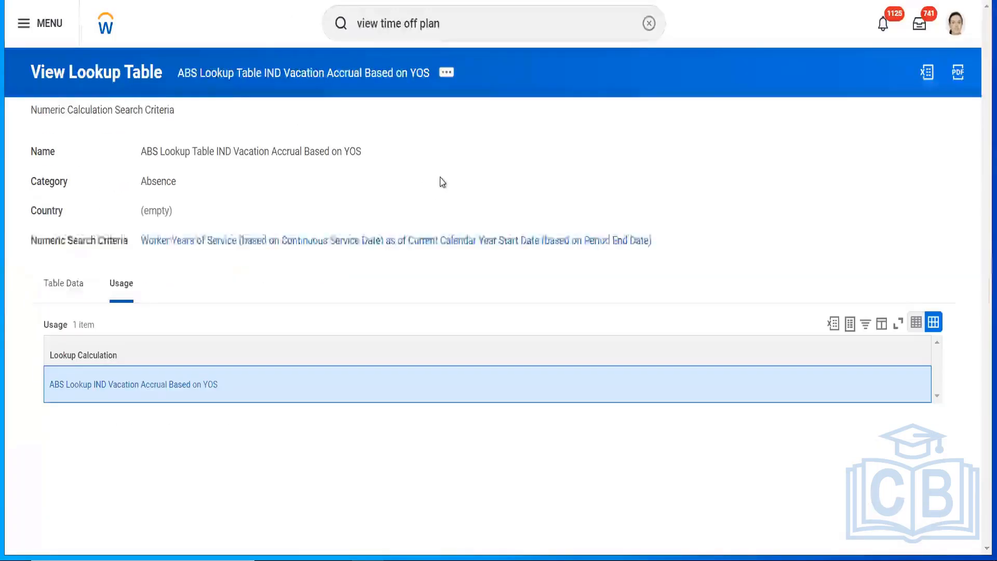
Step: Review the lookup table's values: 2.25 at 0 years, 2.5 at 5 years, 3 at 10 years
left_click(58, 285)
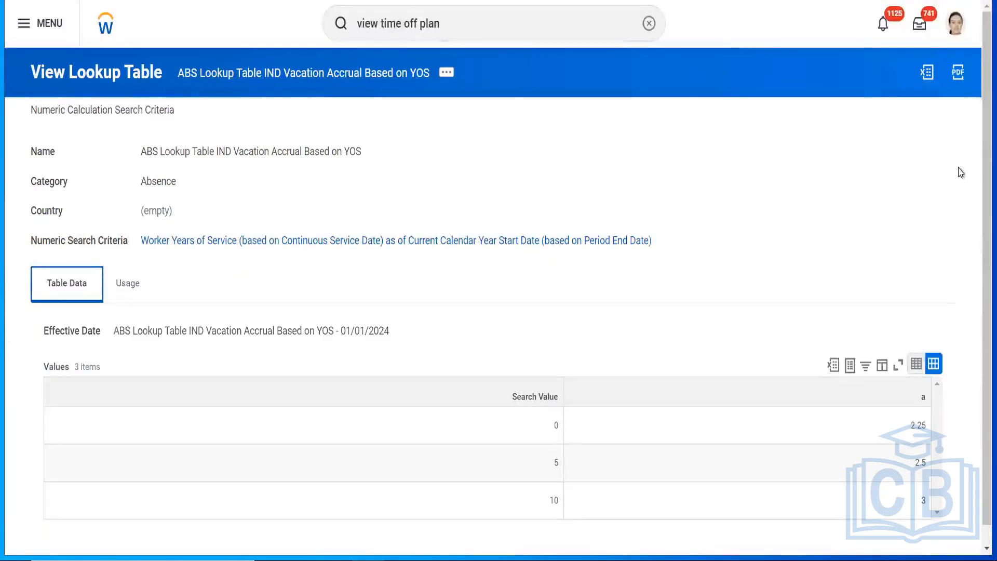
mouse_move(982, 140)
left_mouse_down()
mouse_move(981, 196)
mouse_move(982, 129)
left_mouse_up()
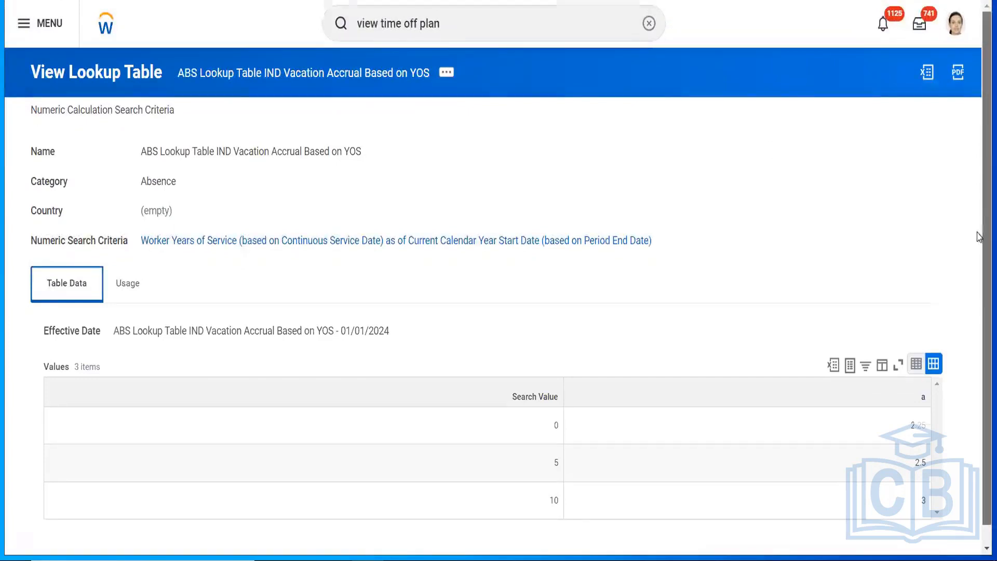
scroll(979, 164, "down", 1)
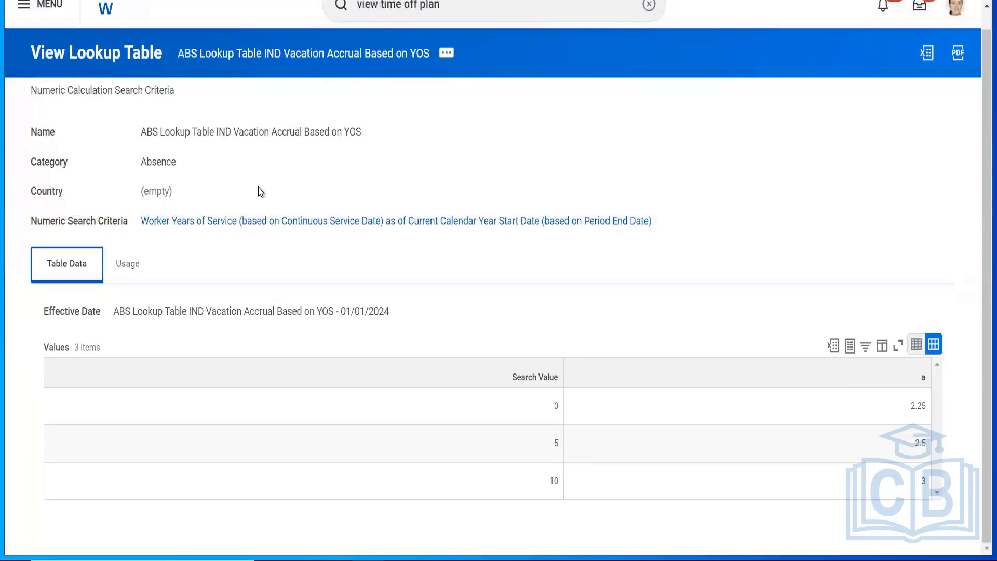
left_click(803, 224)
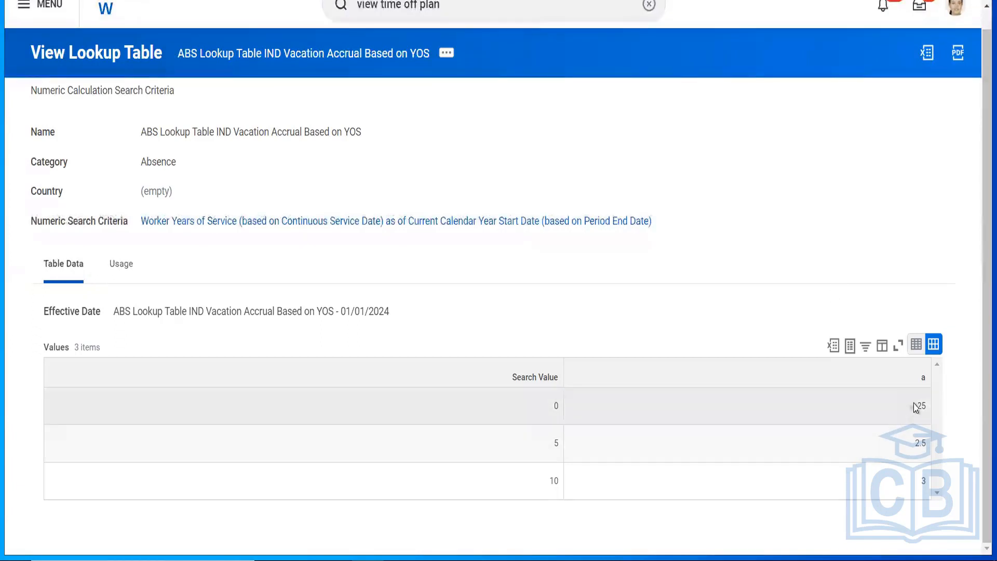
left_click(916, 407)
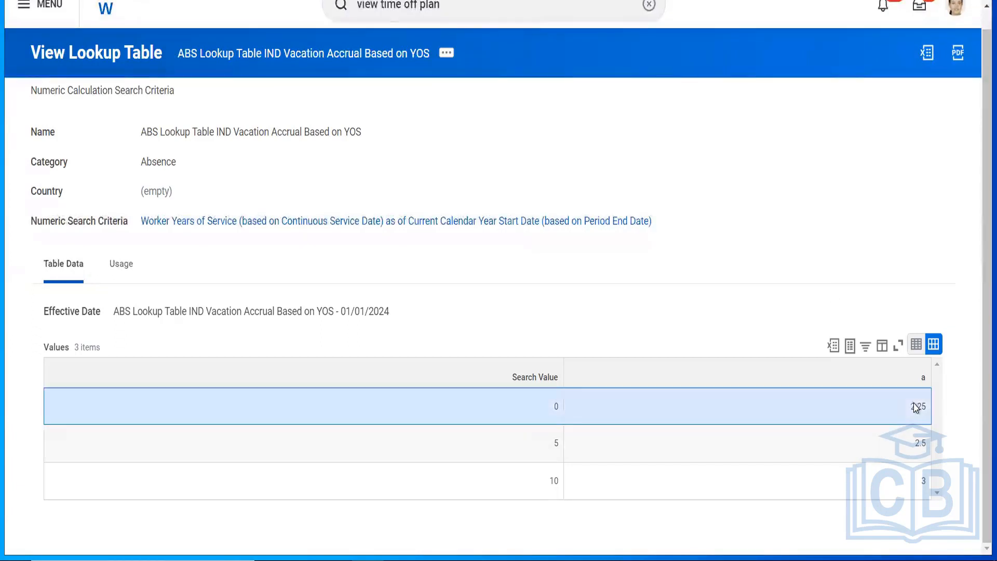
double_click(918, 452)
left_click(922, 482)
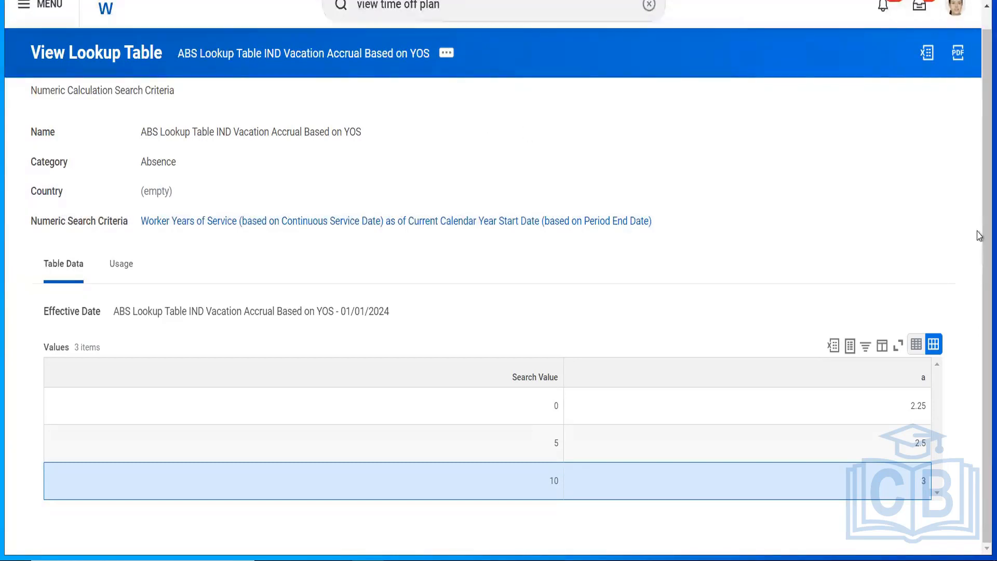
Step: Open the ABS Lookup IND Vacation Accrual Based on YOS calculation from the table's usage
scroll(312, 233, "up", 1)
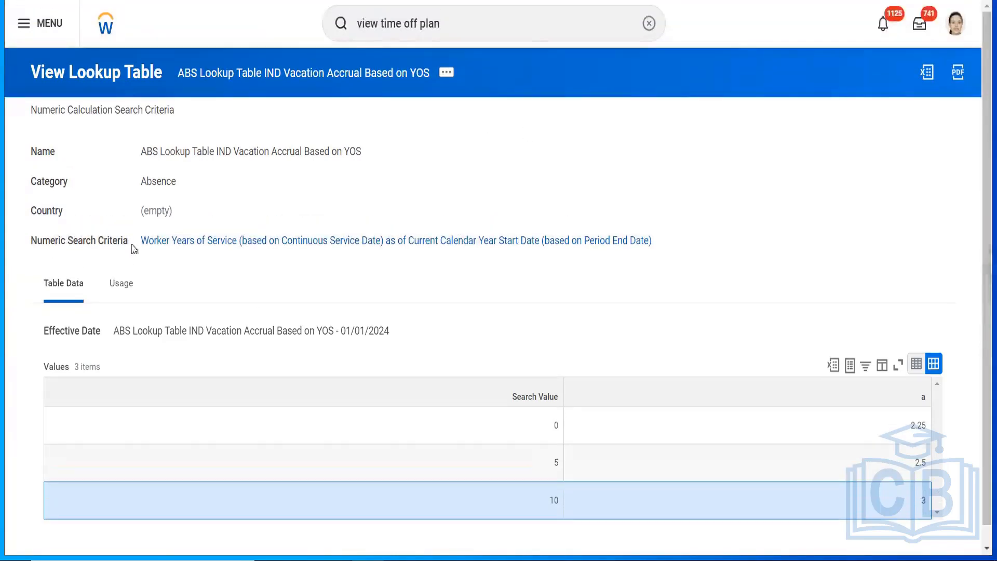
left_click(121, 284)
left_click(162, 384)
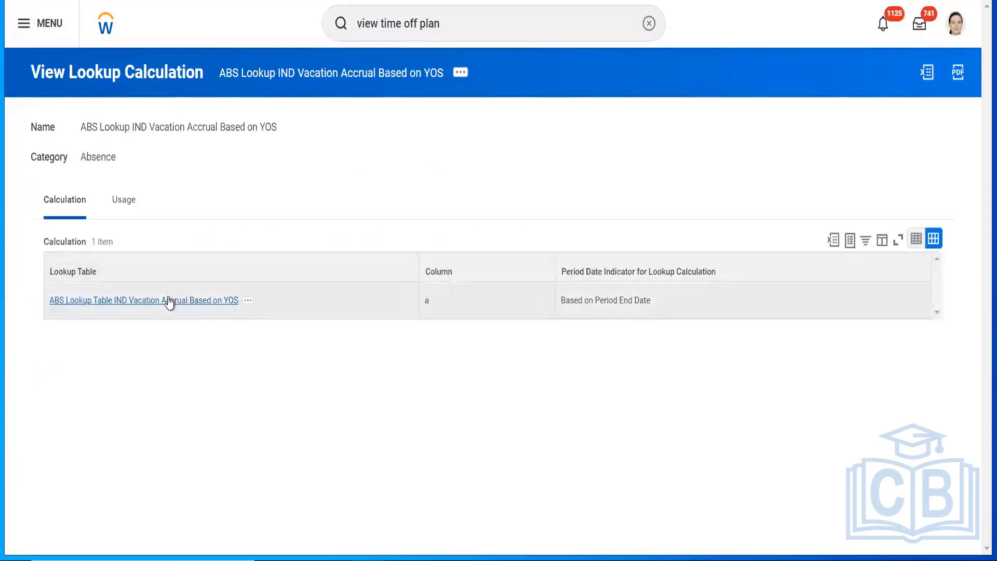
right_click(170, 301)
left_click(201, 309)
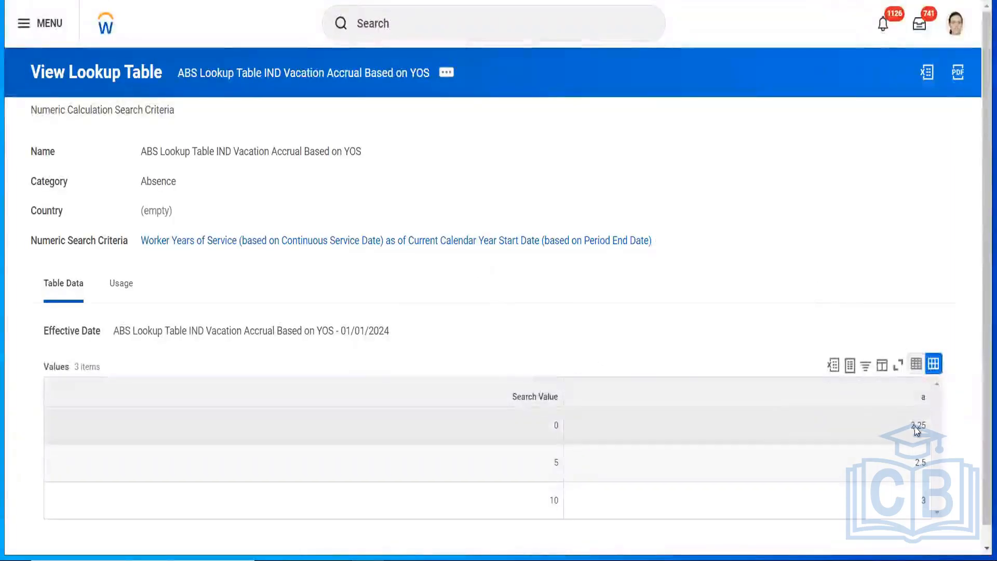
double_click(917, 425)
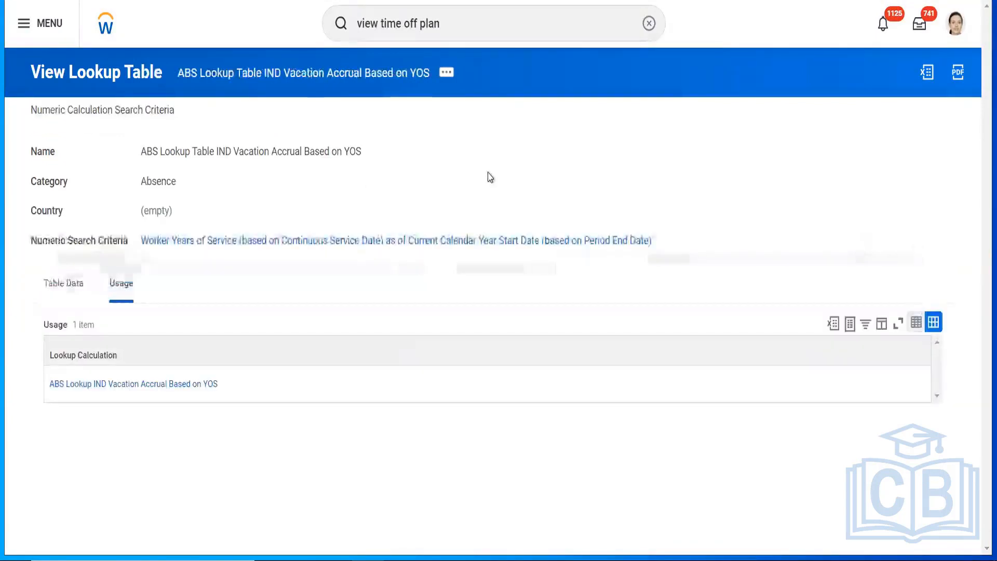
left_click(20, 2)
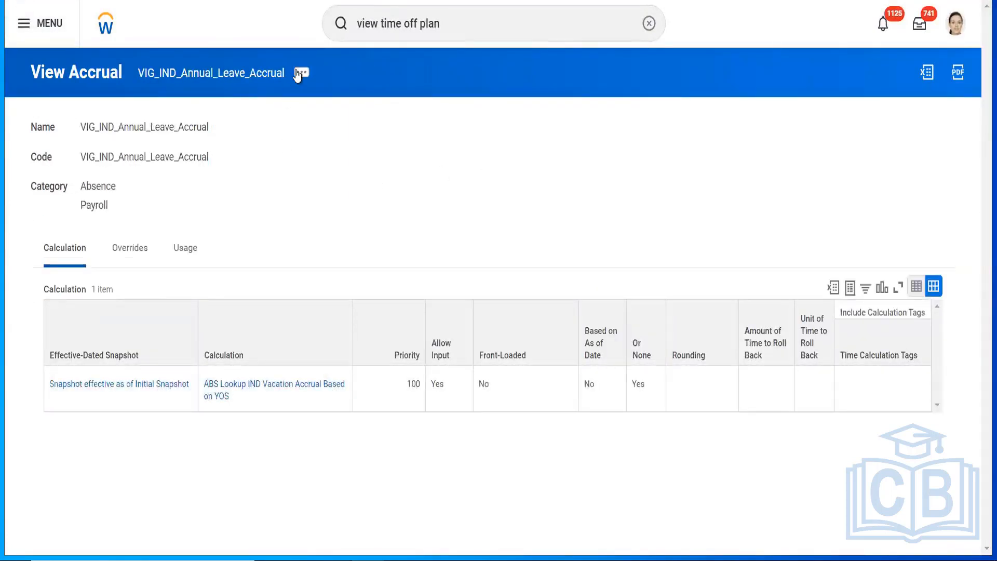
Step: Copy the name of the accrual's ABS Lookup IND Vacation Accrual Based on YOS calculation
left_click(302, 73)
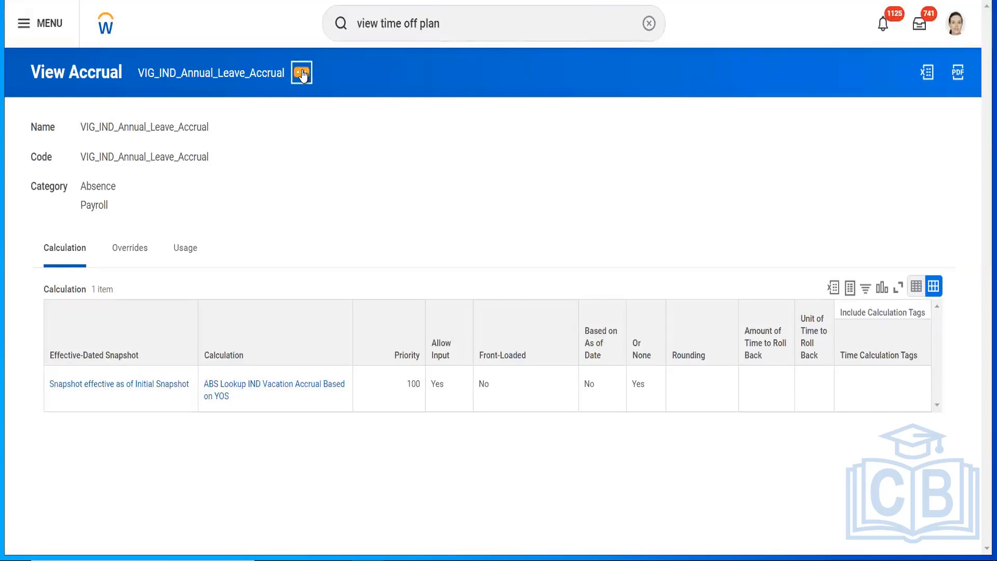
left_click(254, 182)
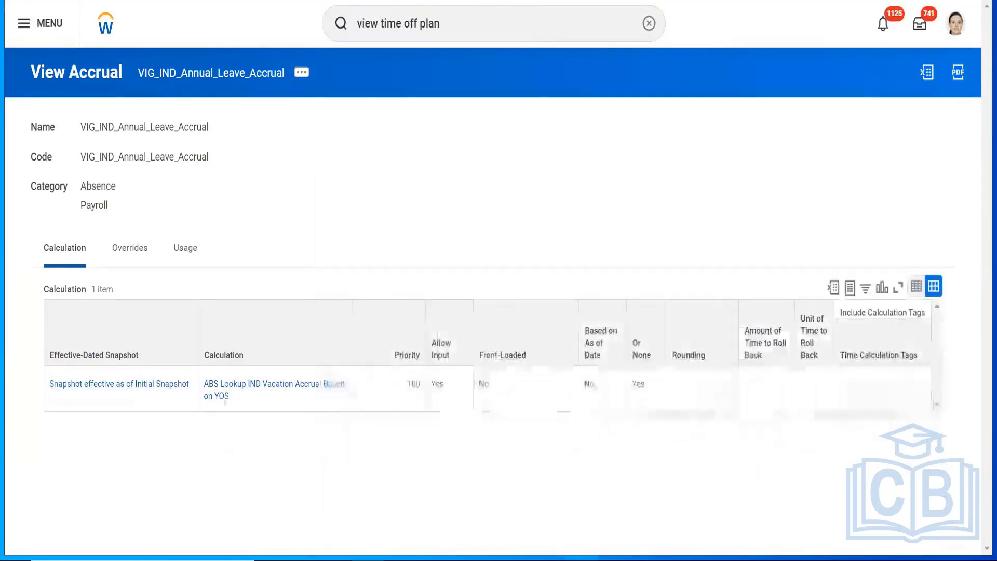
right_click(221, 394)
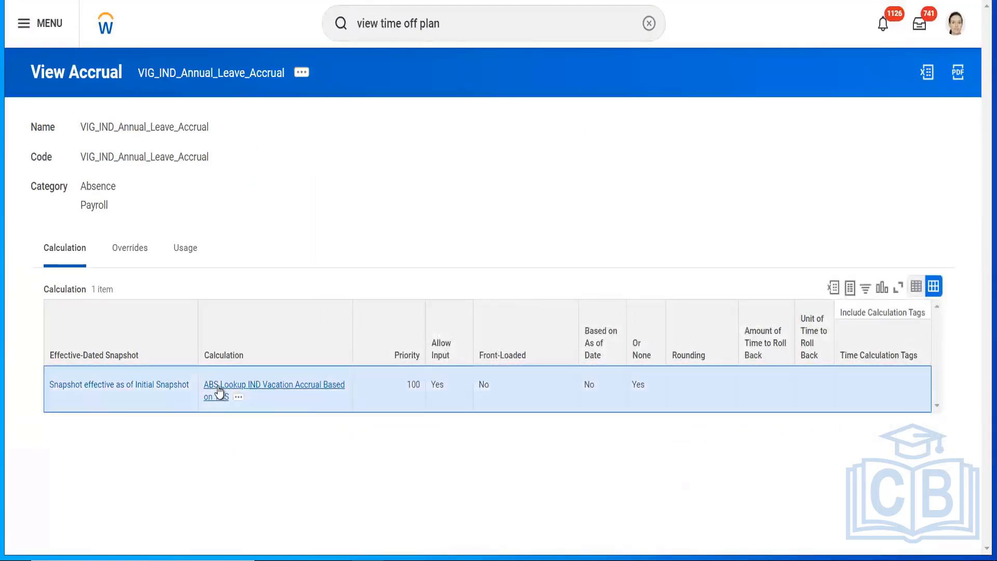
left_click(249, 447)
Step: Edit VIG_IND_Annual_Leave_Accrual, updating its existing Initial Snapshot effective date
left_click(302, 73)
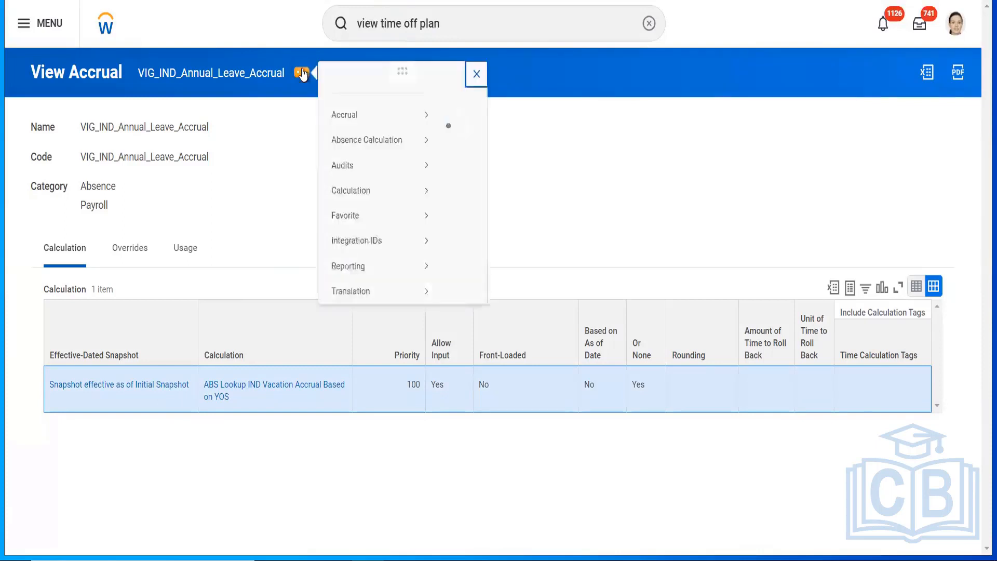
mouse_move(400, 134)
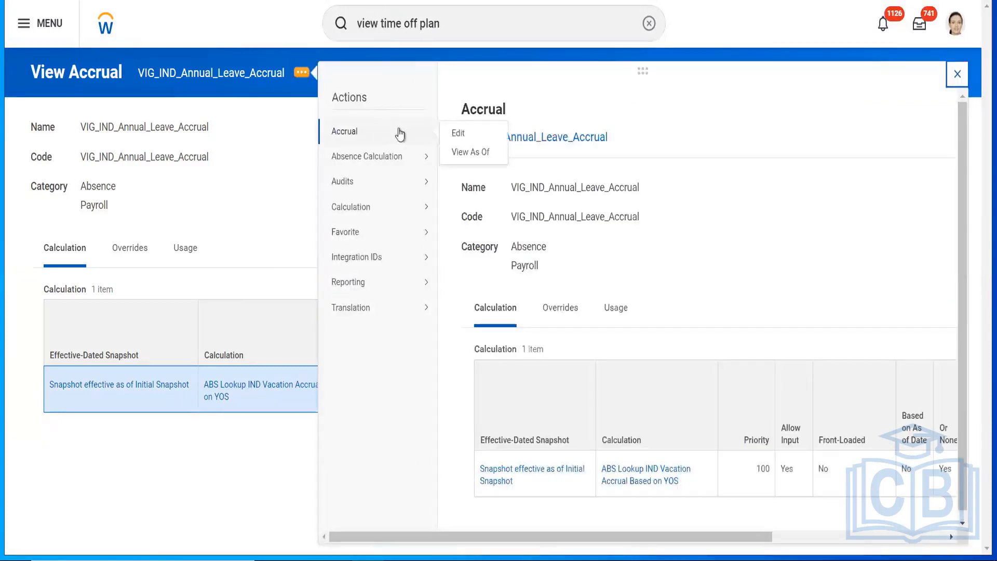
left_click(457, 133)
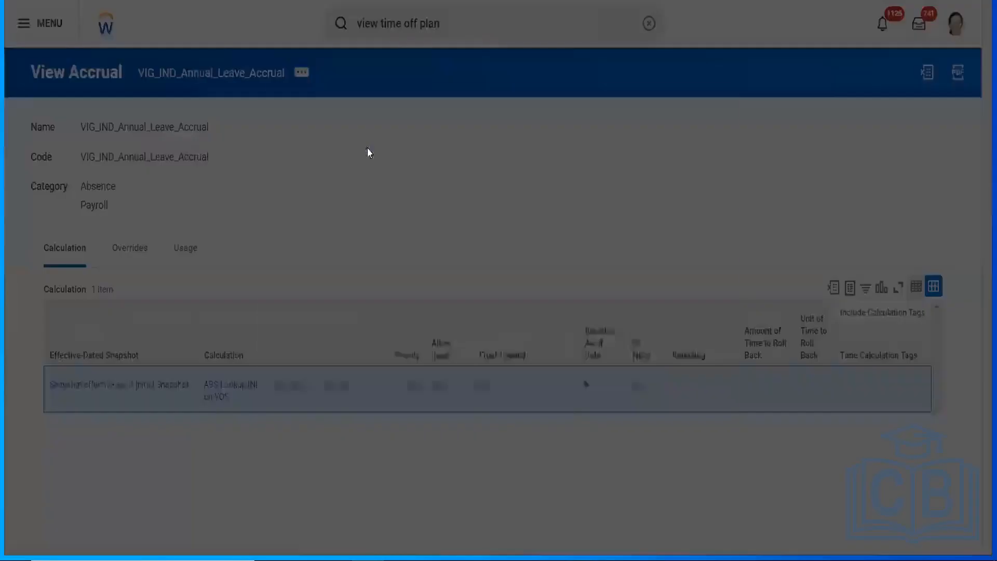
left_click(370, 266)
left_click(540, 277)
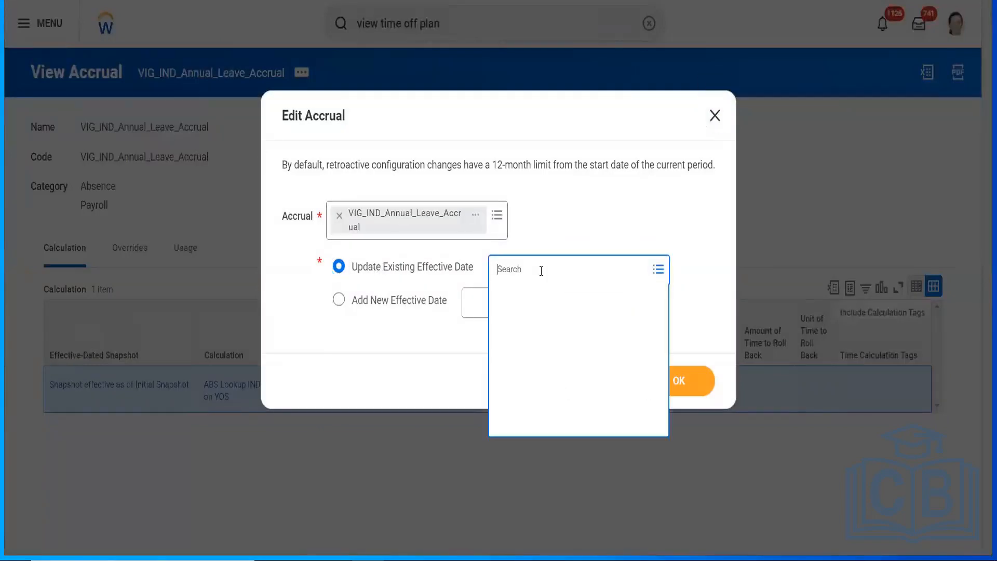
left_click(524, 296)
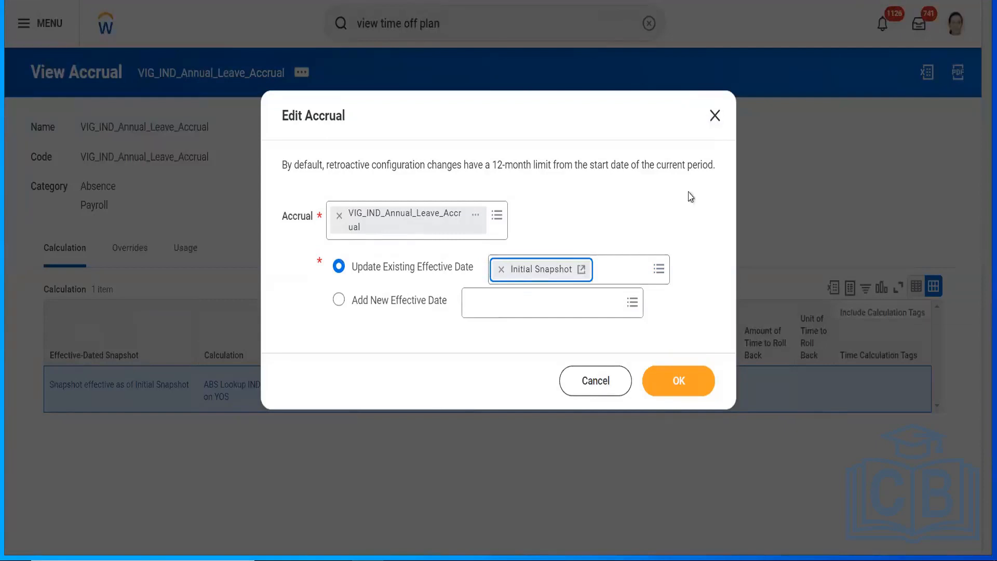
Step: Confirm the Initial Snapshot edit and copy the assigned YOS lookup calculation's name
left_click(679, 383)
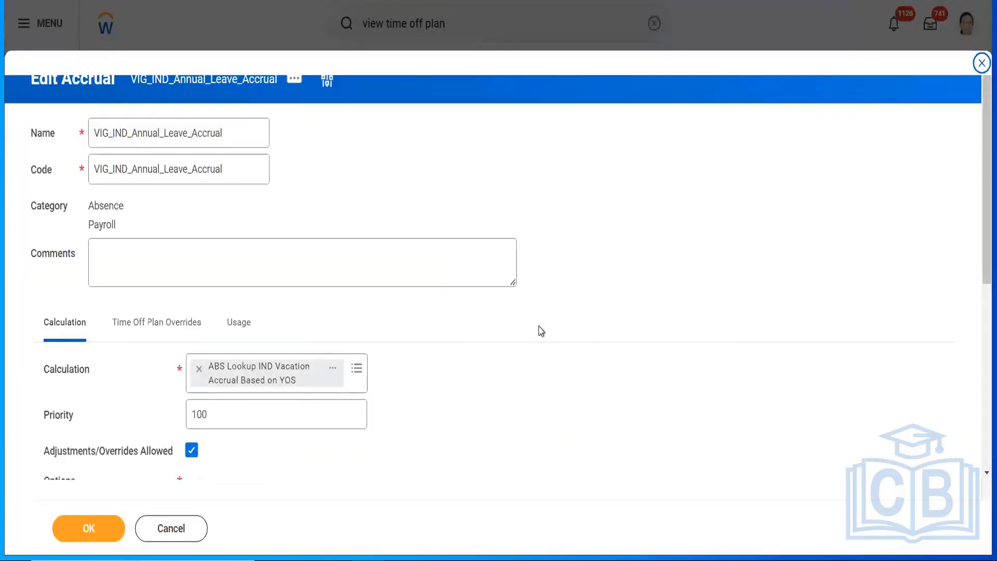
scroll(979, 244, "down", 3)
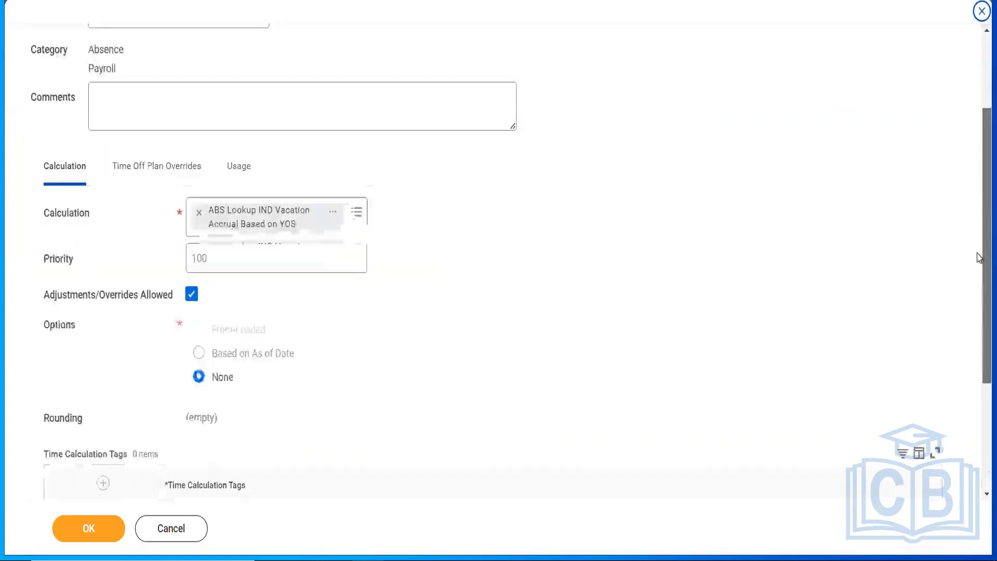
scroll(979, 237, "up", 1)
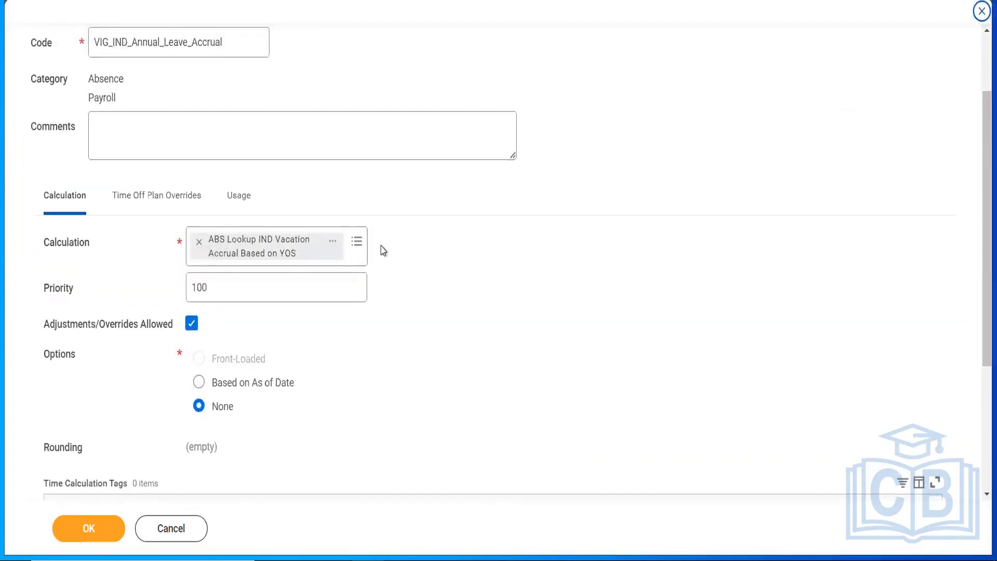
left_click(333, 242)
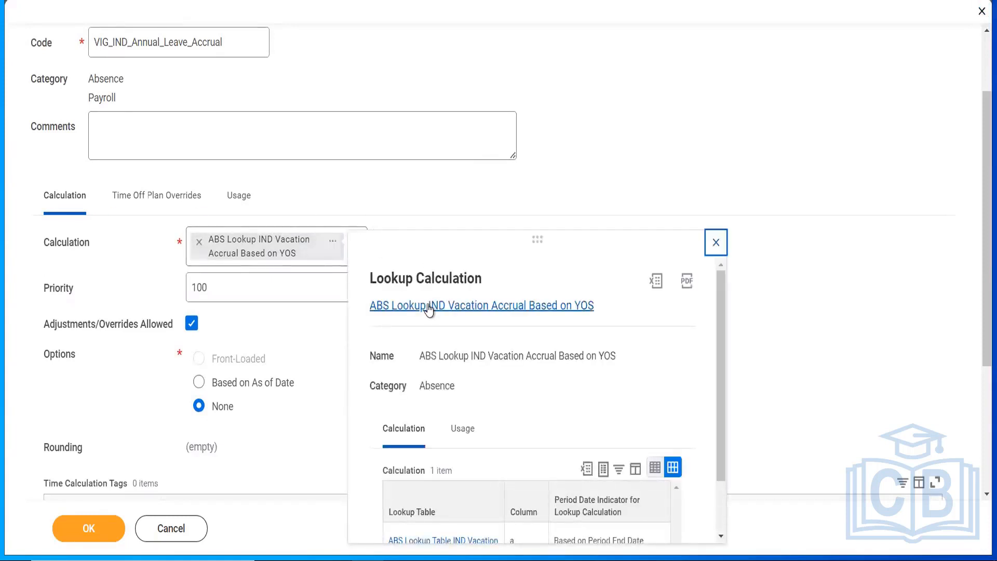
right_click(429, 308)
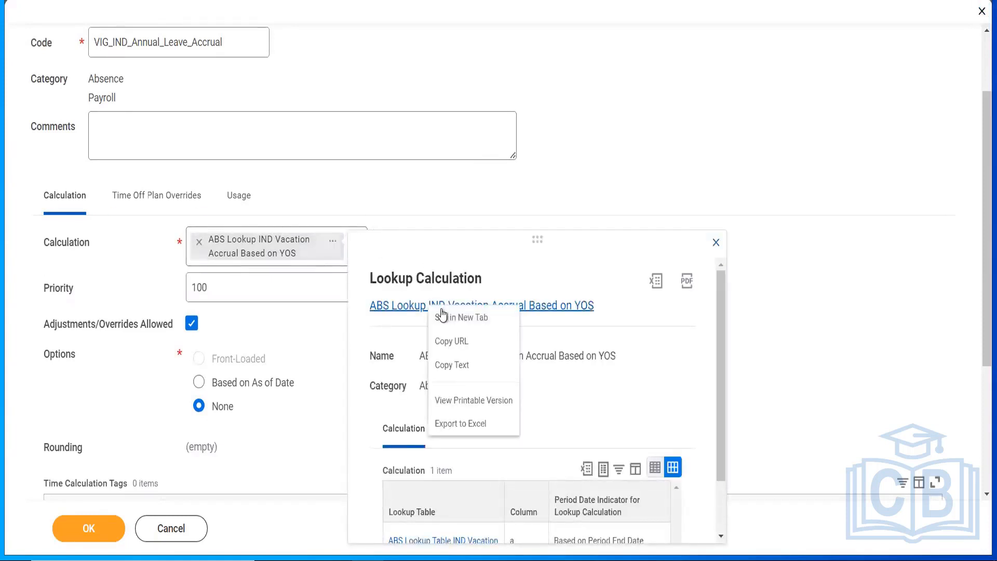
left_click(459, 368)
left_click(607, 180)
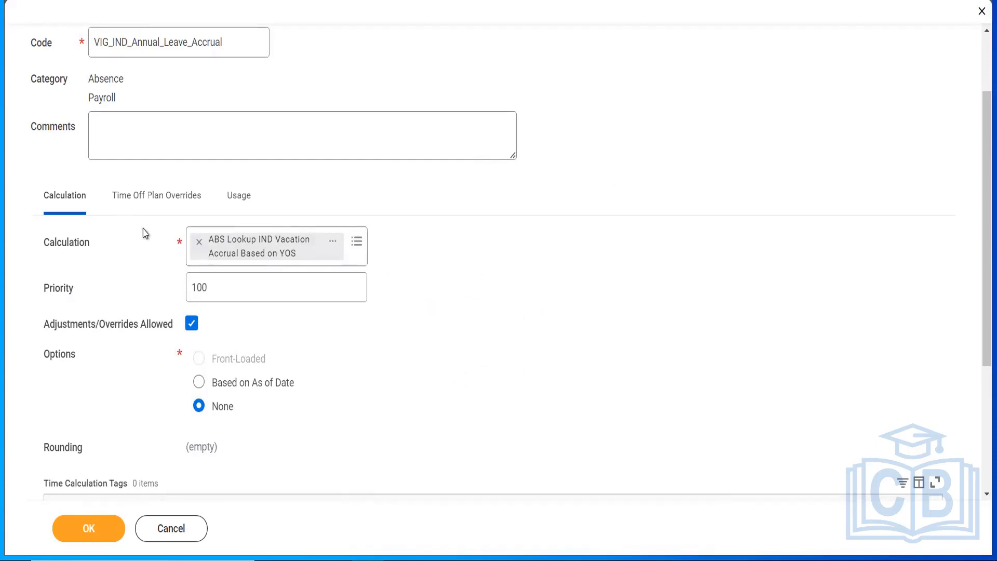
Step: Clear the YOS lookup from the accrual's calculation and start a new arithmetic calculation
left_click(200, 242)
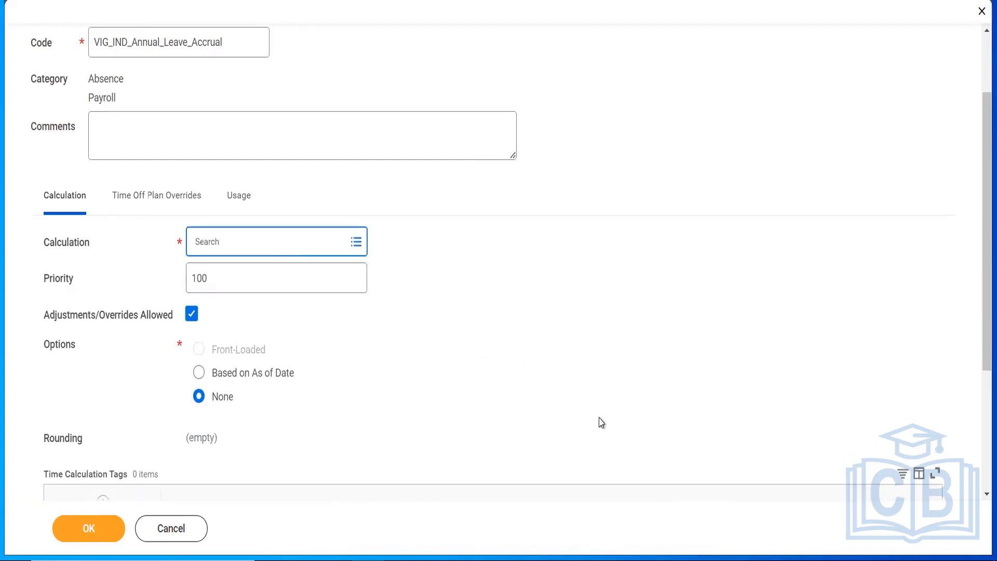
left_click(482, 343)
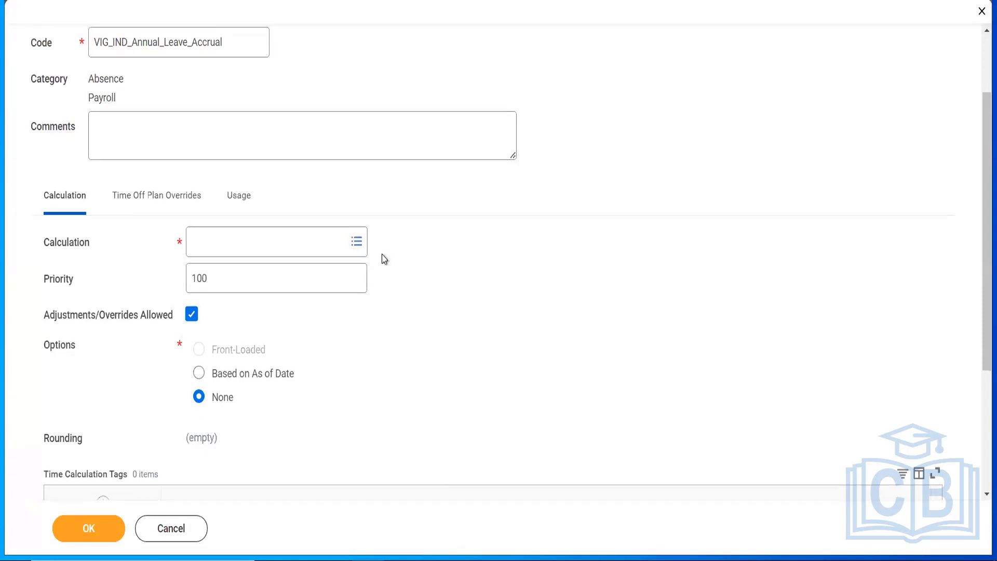
left_click(357, 244)
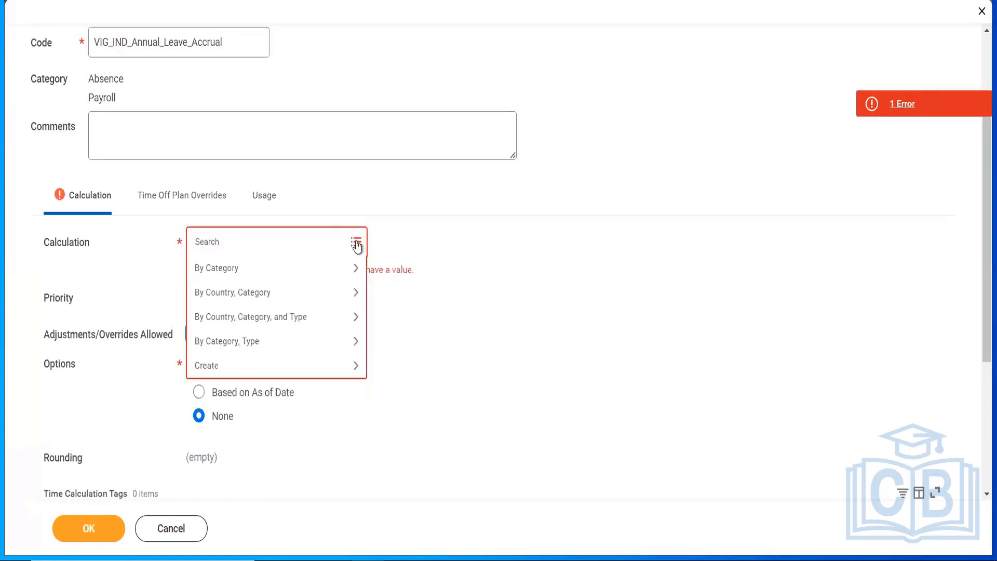
left_click(235, 369)
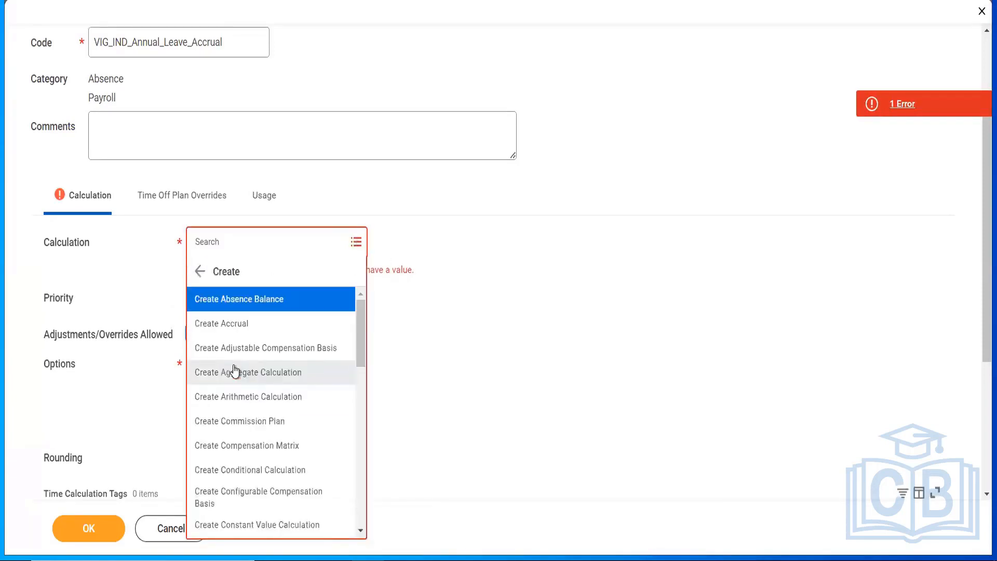
left_click_drag(362, 328, 362, 335)
left_click(276, 373)
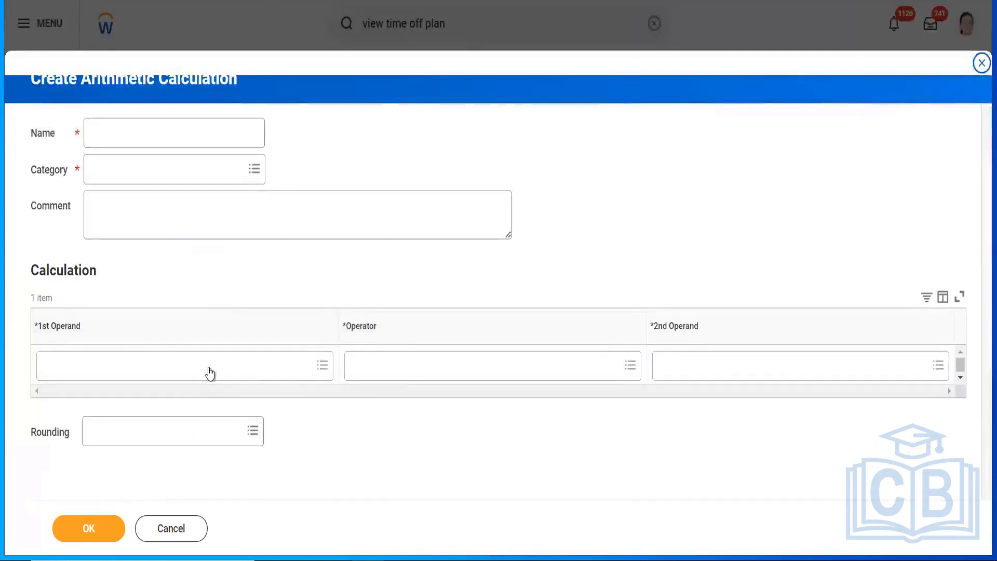
Step: Search 'prorat' and set Prorata Percent if Hire Or Term Date Mid-Period (Calendar Days) as operand 1
left_click(209, 366)
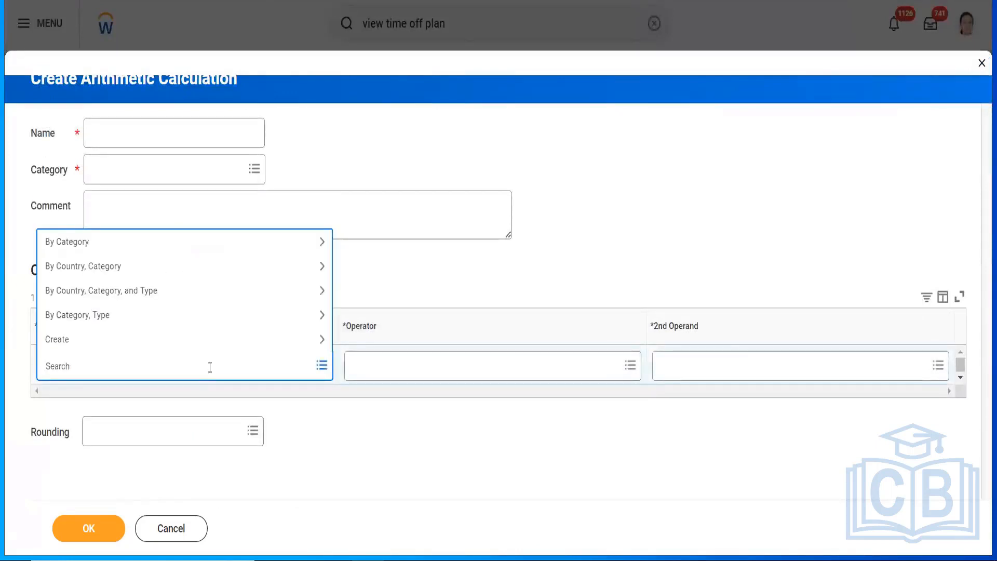
type("prorat")
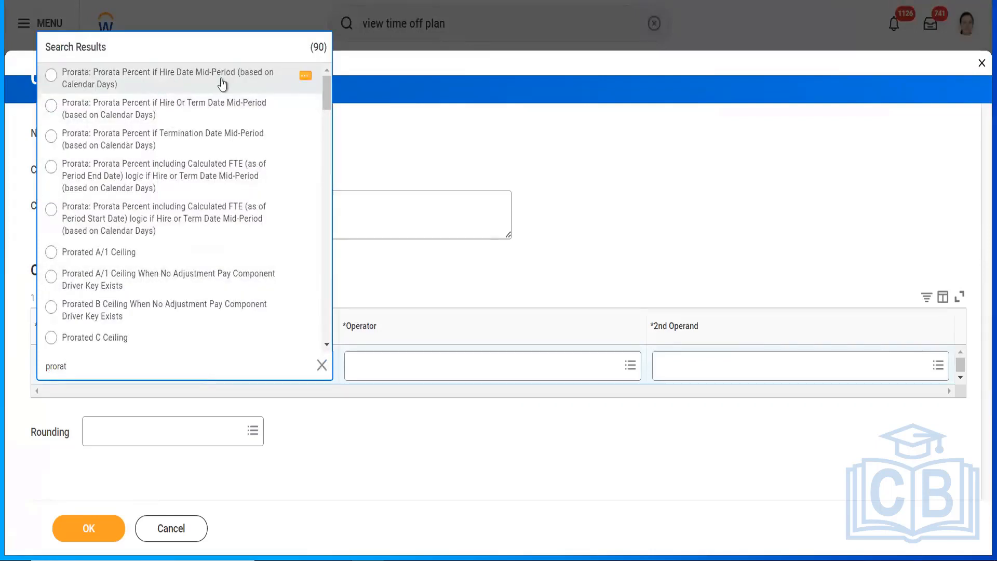
left_click(305, 78)
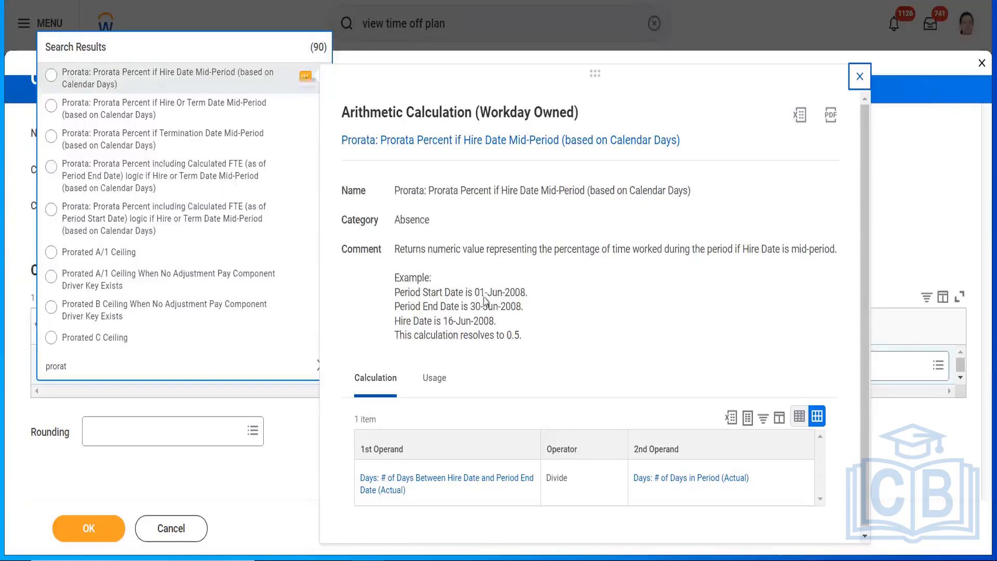
left_click_drag(398, 244, 539, 339)
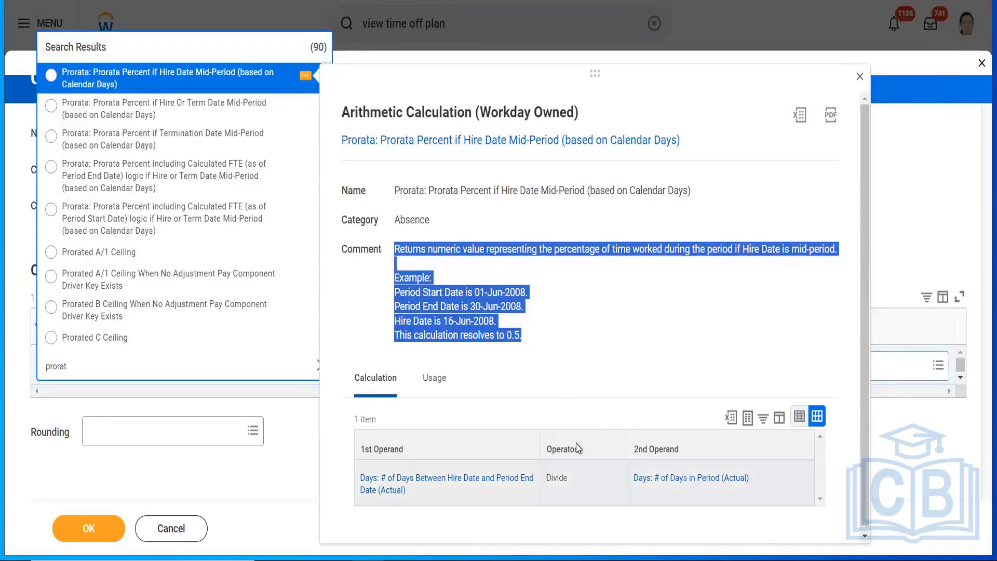
left_click(597, 313)
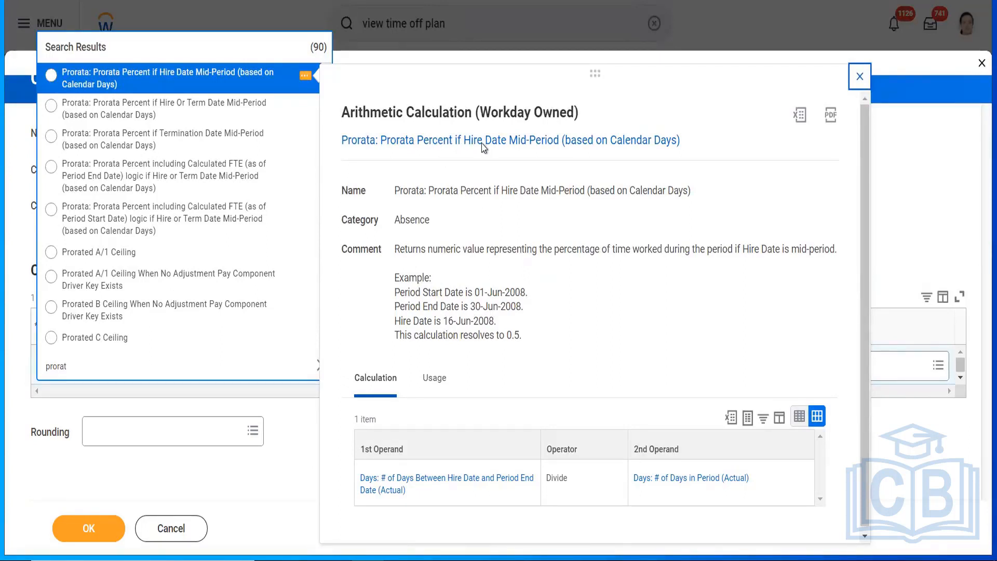
left_click(290, 110)
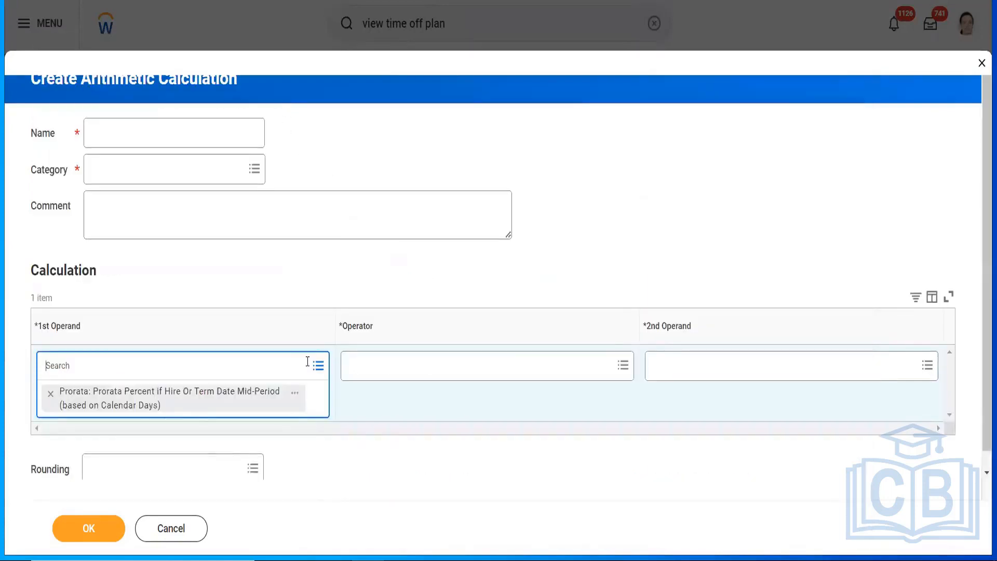
Step: Close the prorata calculation details and set the operator to Multiply
left_click(295, 393)
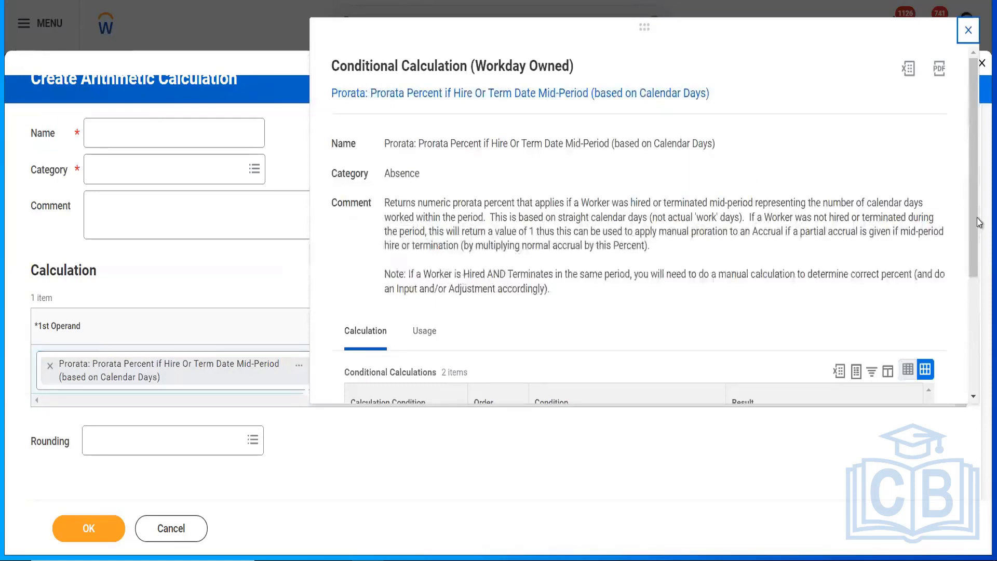
left_click_drag(967, 167, 957, 99)
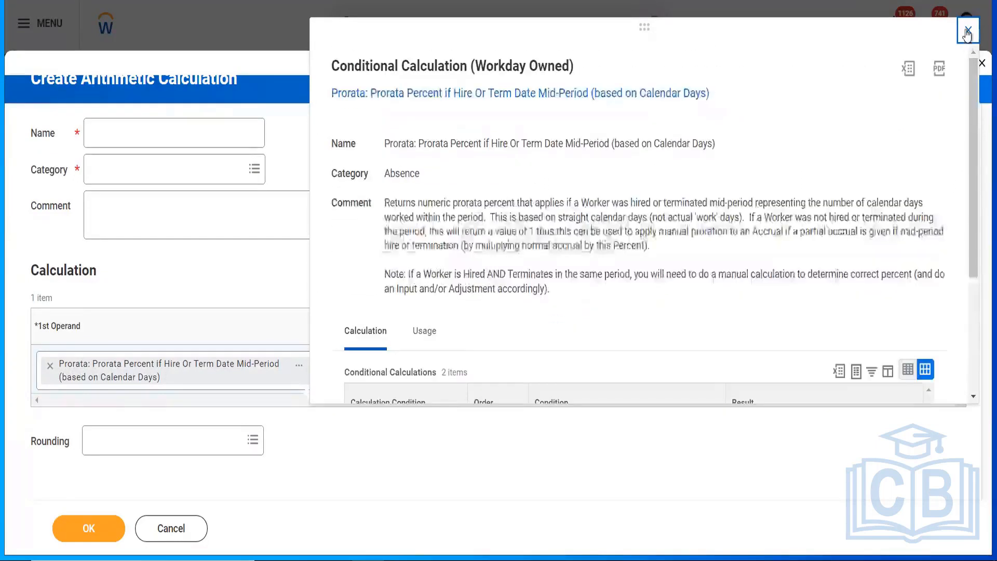
left_click(967, 31)
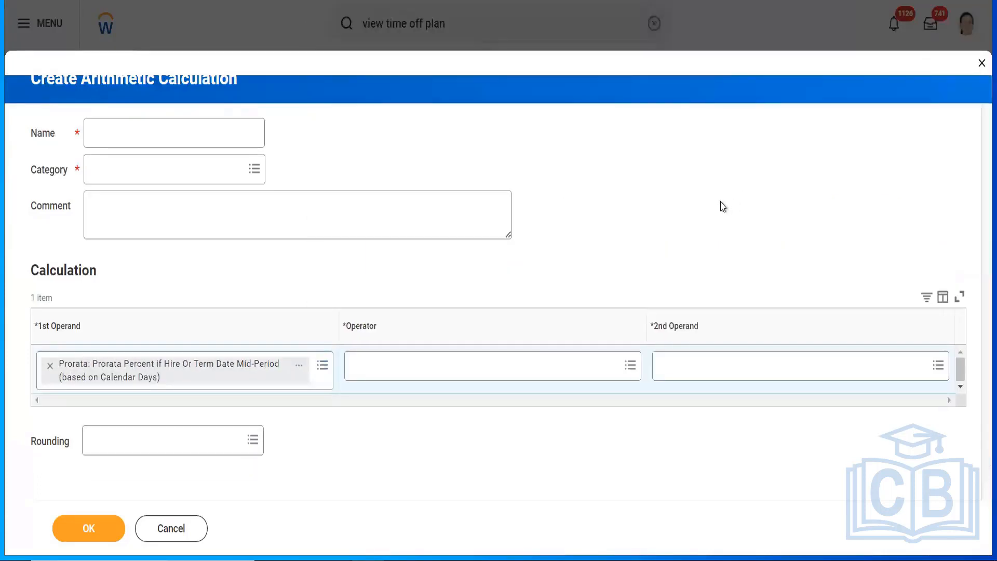
left_click(489, 360)
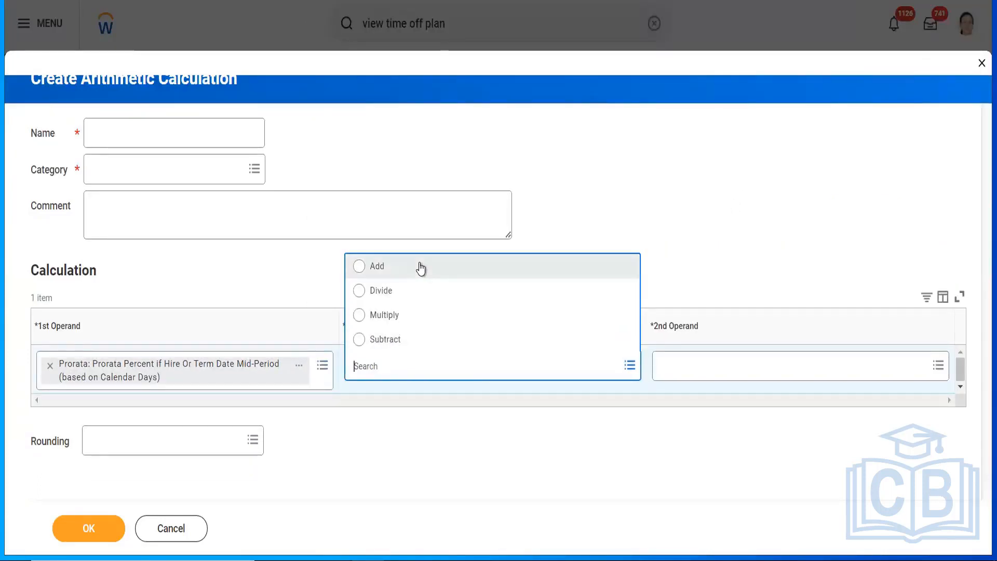
left_click(408, 317)
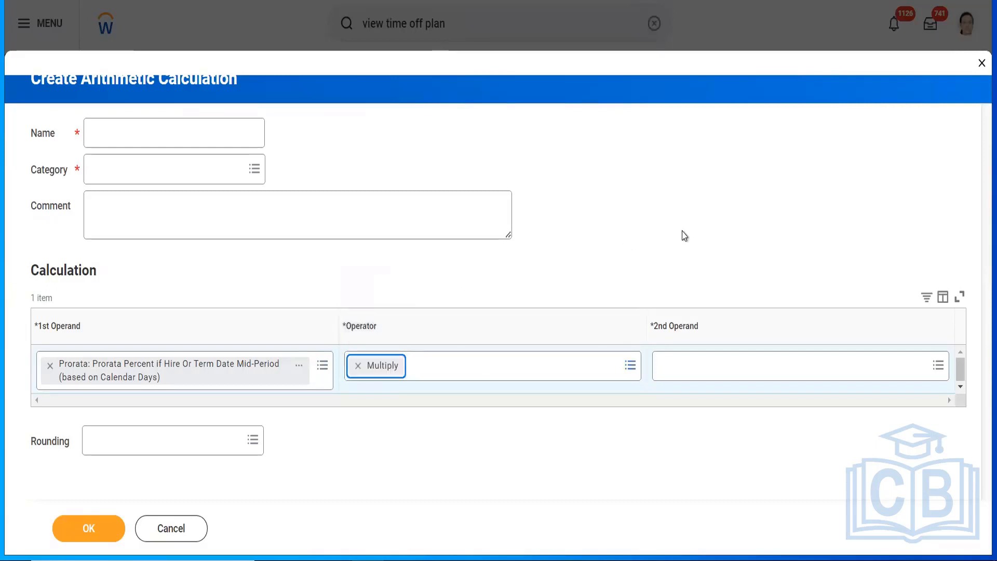
Step: Use ABS Lookup IND Vacation Accrual Based on YOS as second operand, rounded to nearest 0.01
left_click(707, 368)
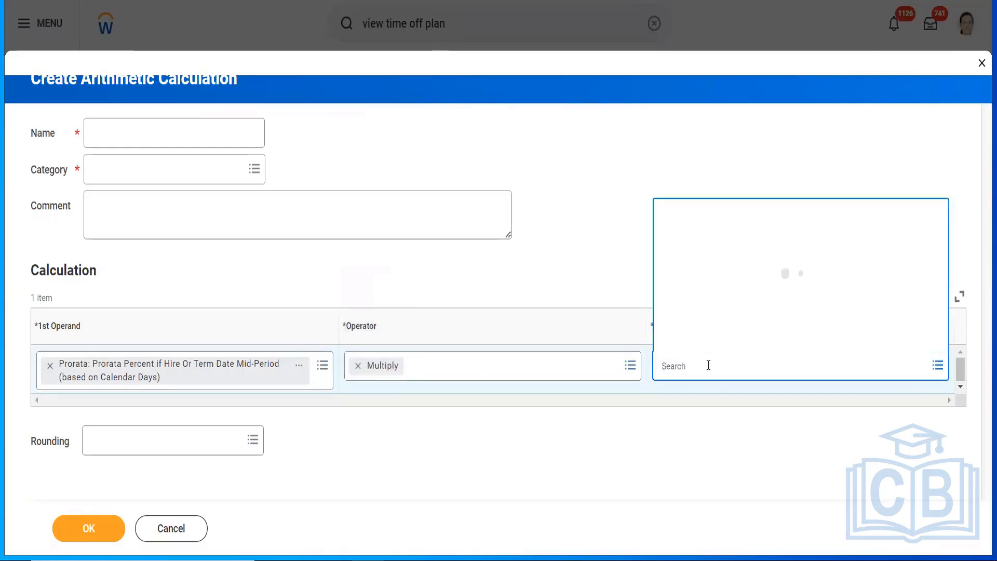
type("ABS Lookup IND Vacation Accrual Based on YOS")
key("Return")
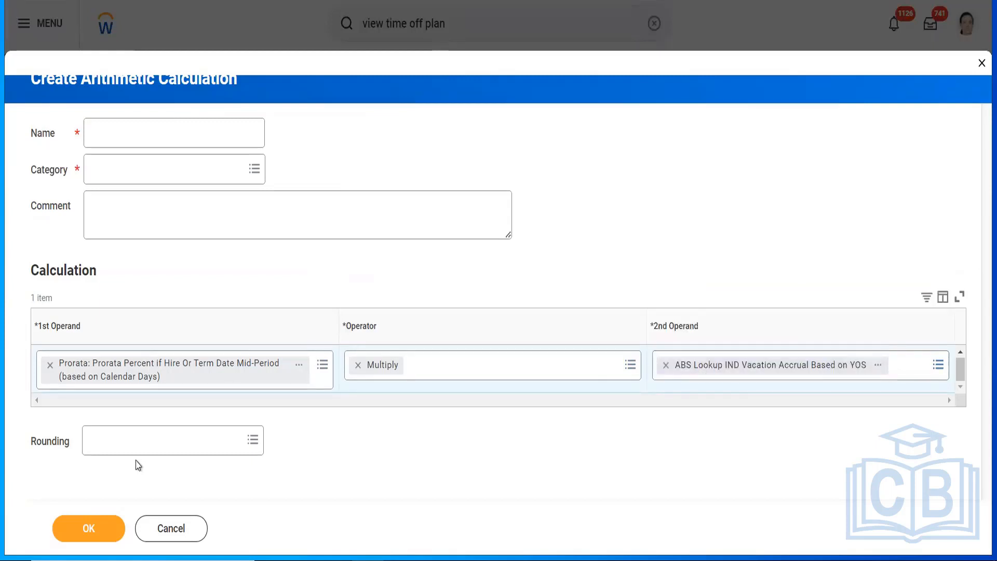
left_click(124, 448)
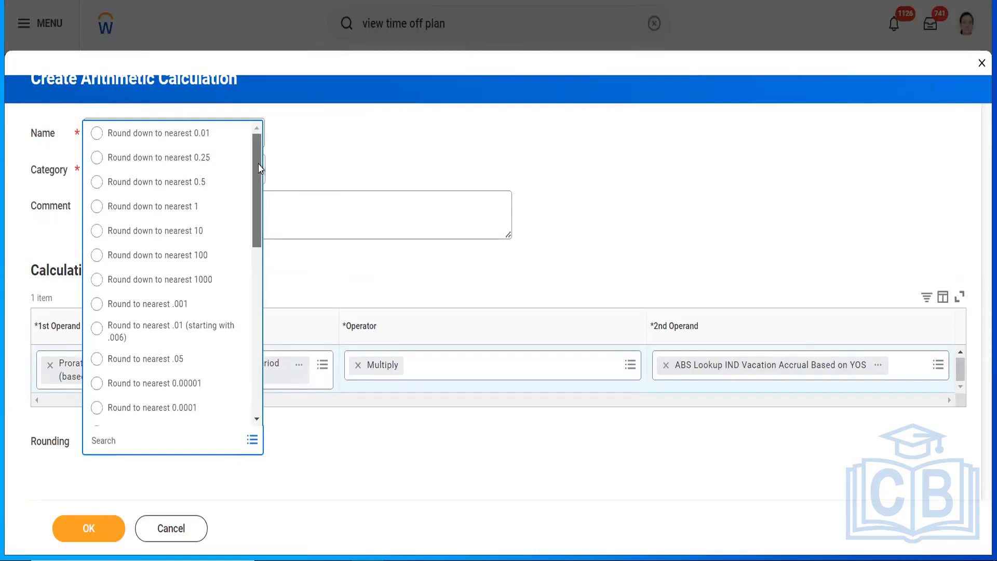
scroll(259, 179, "down", 3)
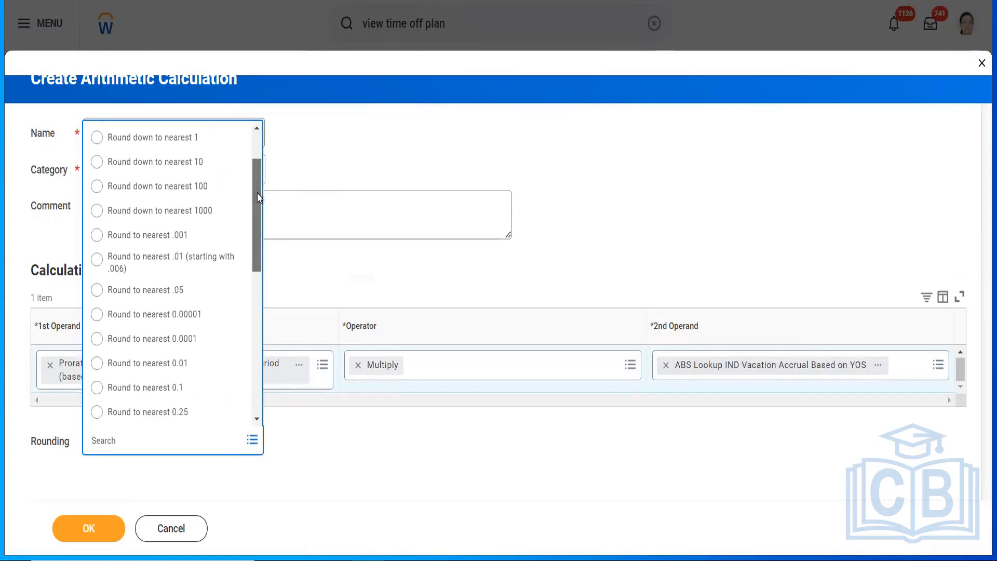
left_click(180, 363)
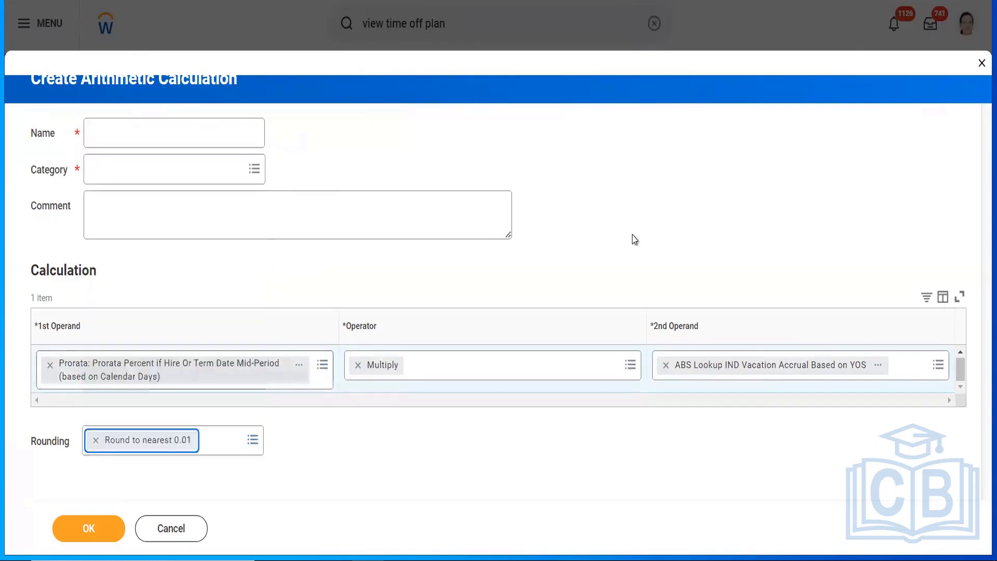
Step: Name the calculation 'ABS Annual Accrual', correcting the 'Accural' misspelling
left_click(107, 134)
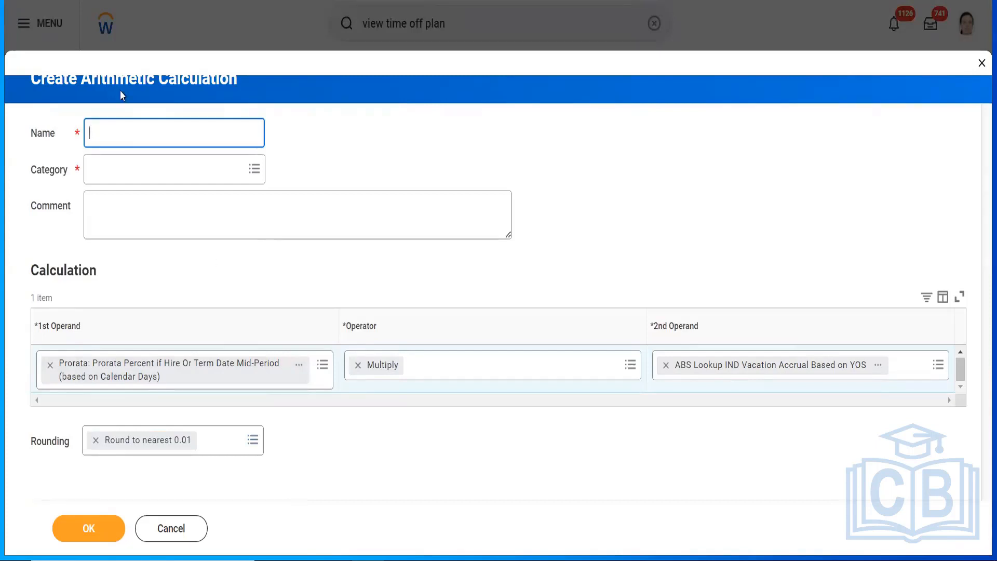
type("ABS")
type("Annual")
type("Accural")
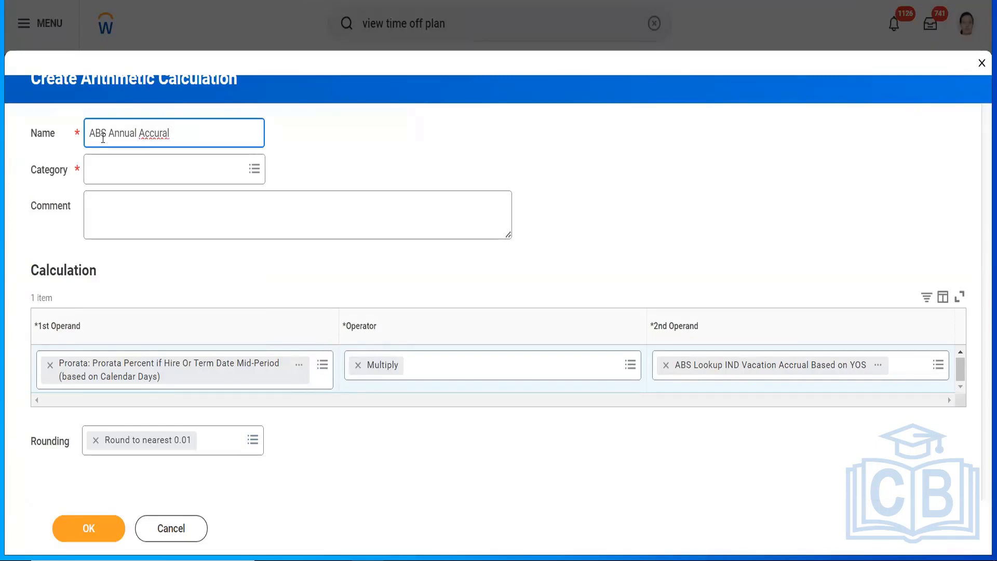
right_click(156, 131)
left_click(173, 145)
Step: Put the calculation in the Absence category and save it
left_click(298, 366)
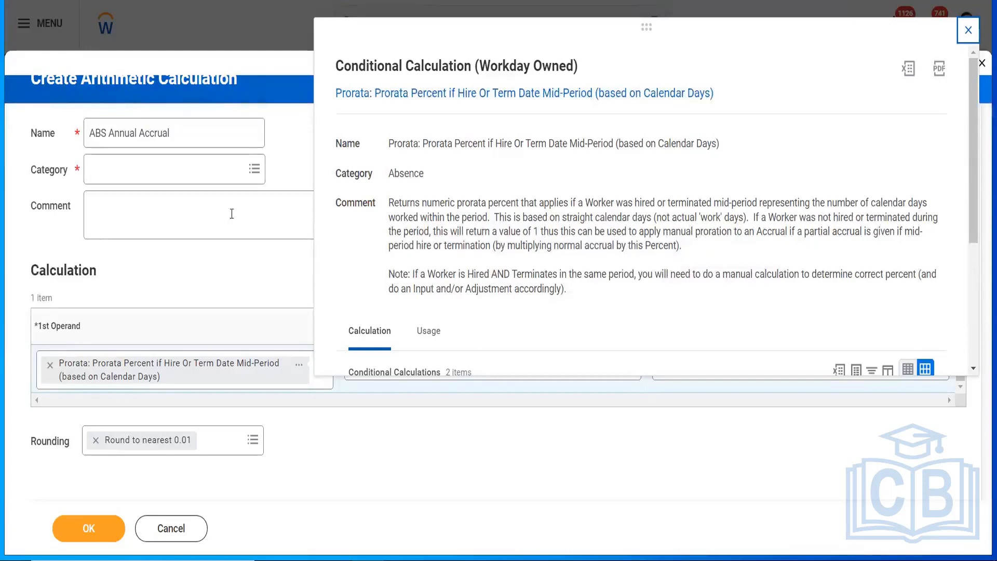
left_click(215, 215)
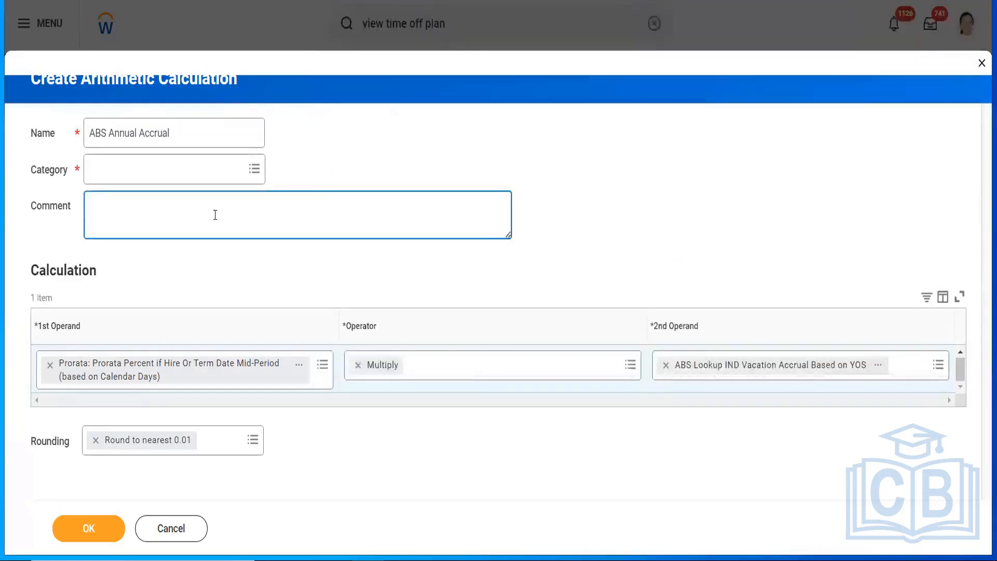
left_click(159, 170)
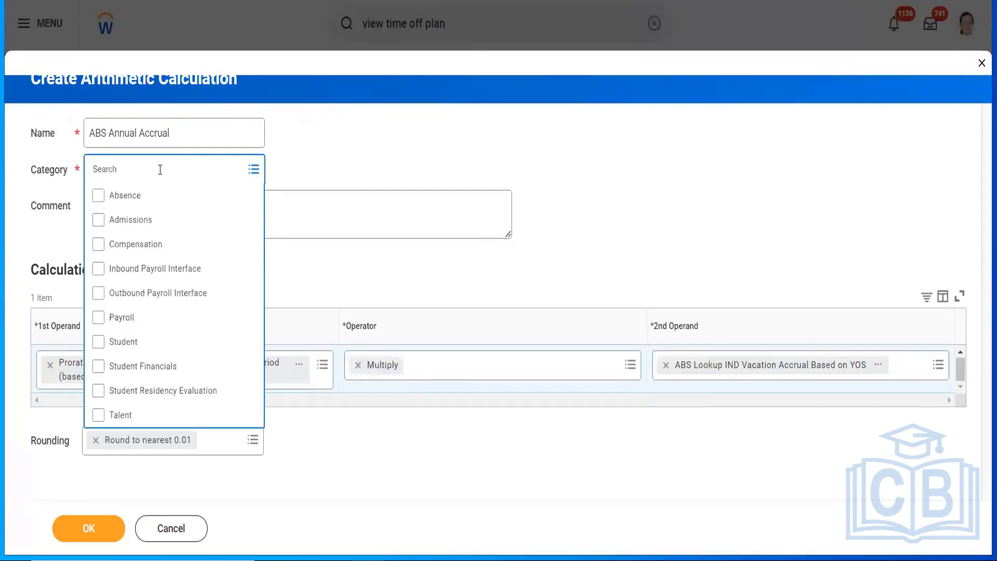
left_click(142, 195)
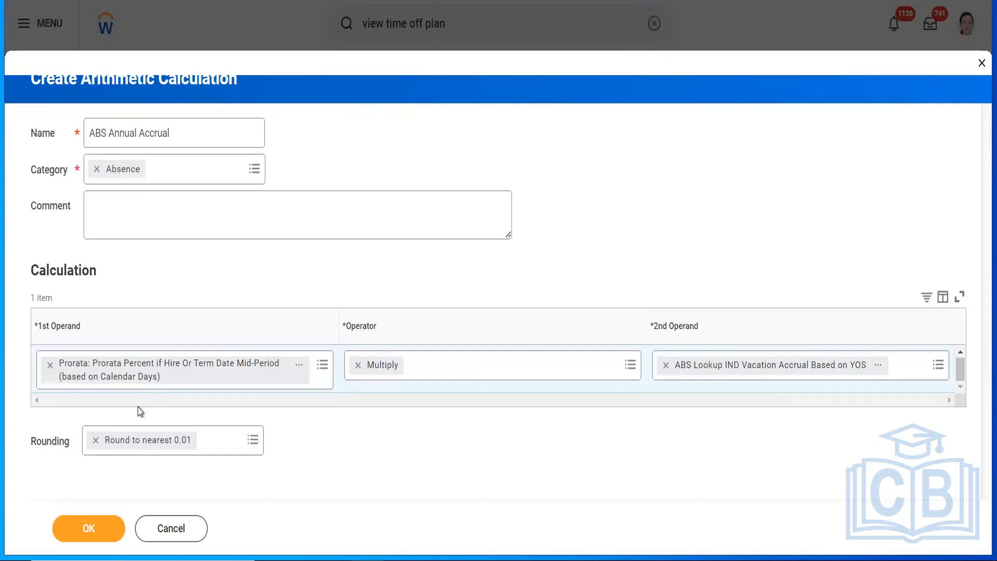
left_click(68, 529)
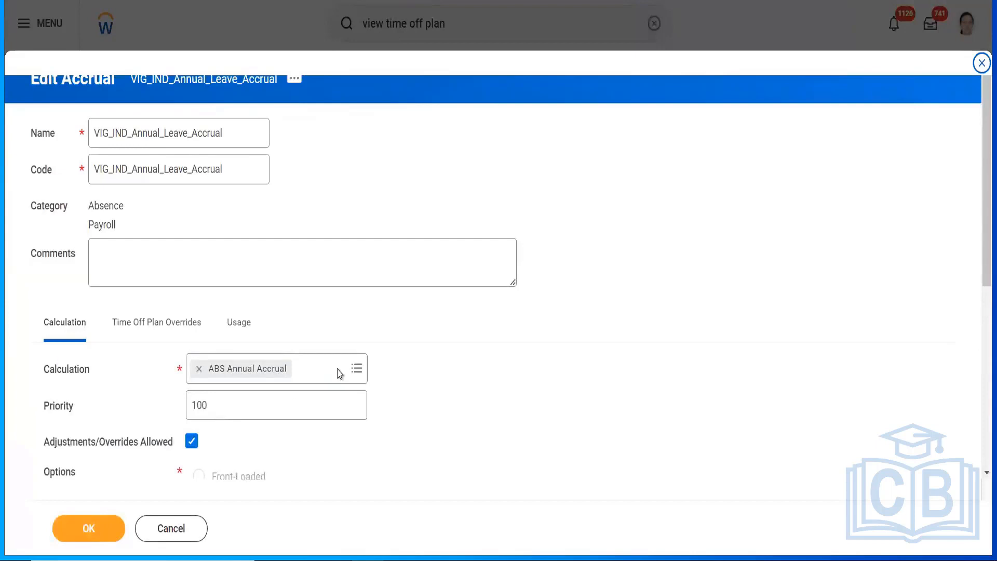
Step: Save the accrual with ABS Annual Accrual, open that calculation's details, then close Edit Accrual
left_click(73, 540)
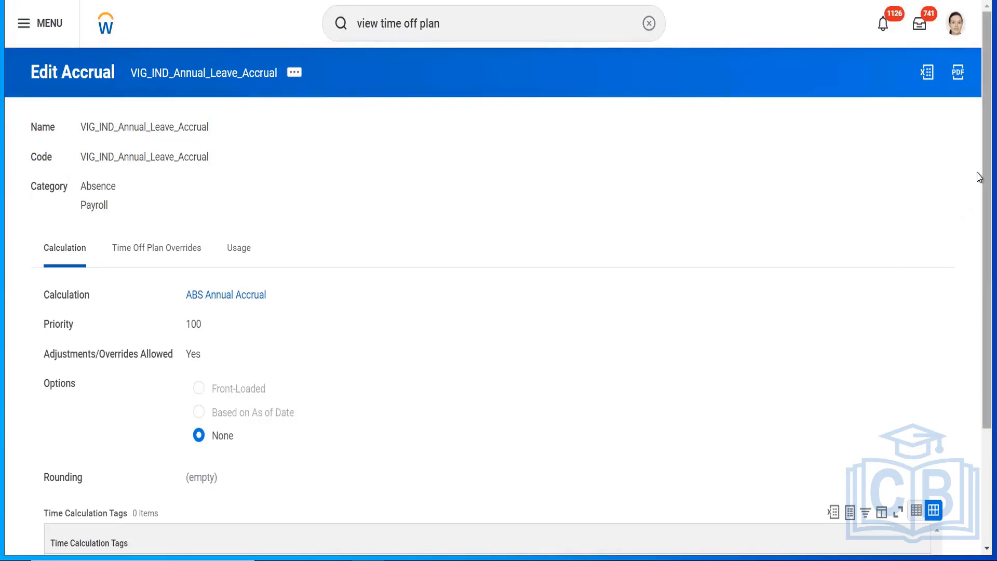
left_click_drag(979, 177, 979, 150)
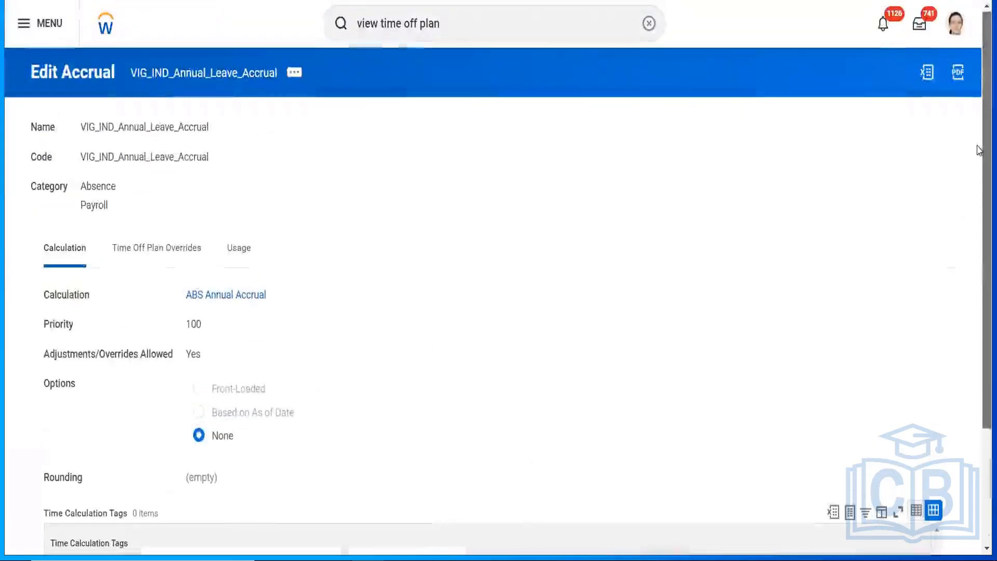
left_click(202, 294)
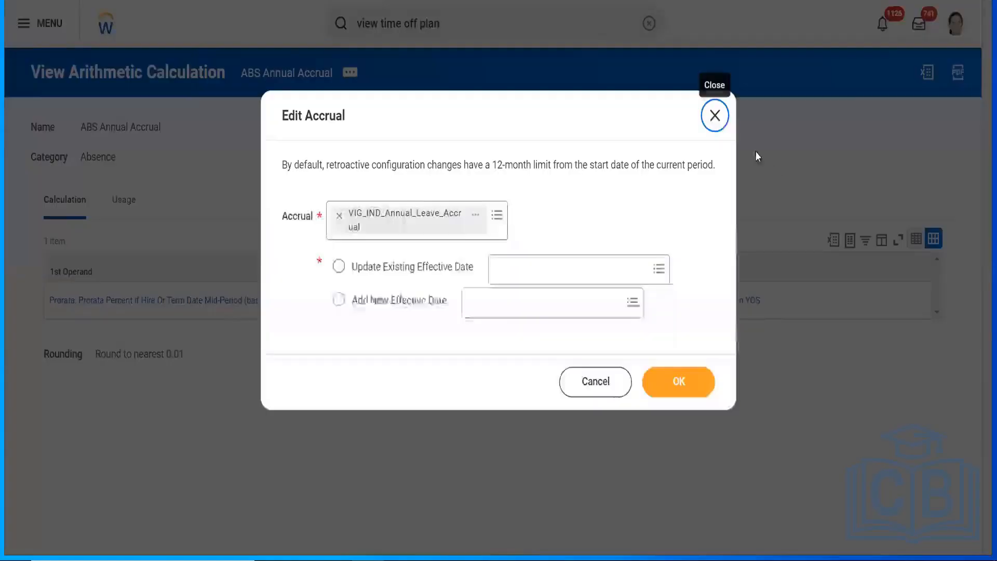
left_click(715, 116)
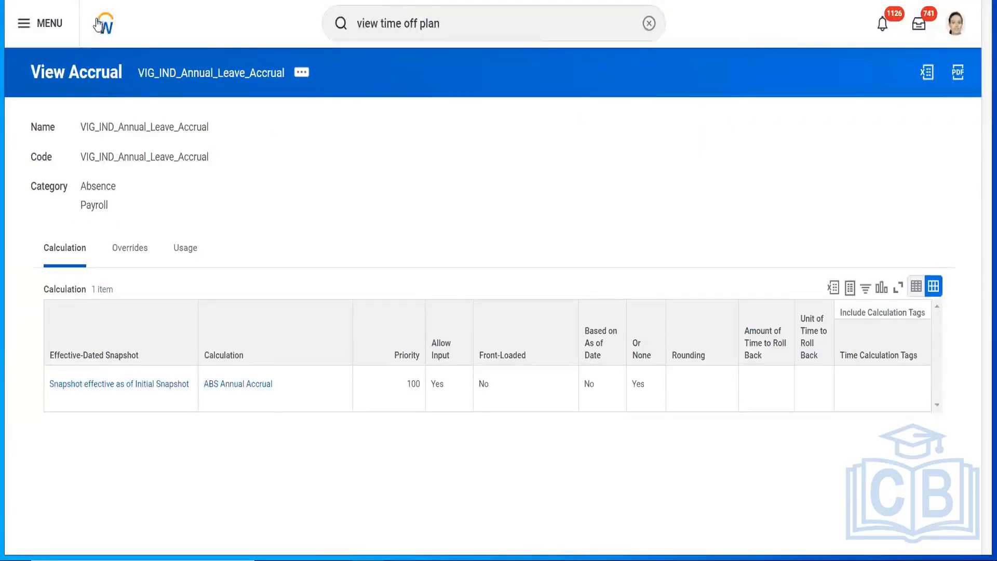
Step: From the home page, search for 'all worker' and view all the results
left_click(103, 23)
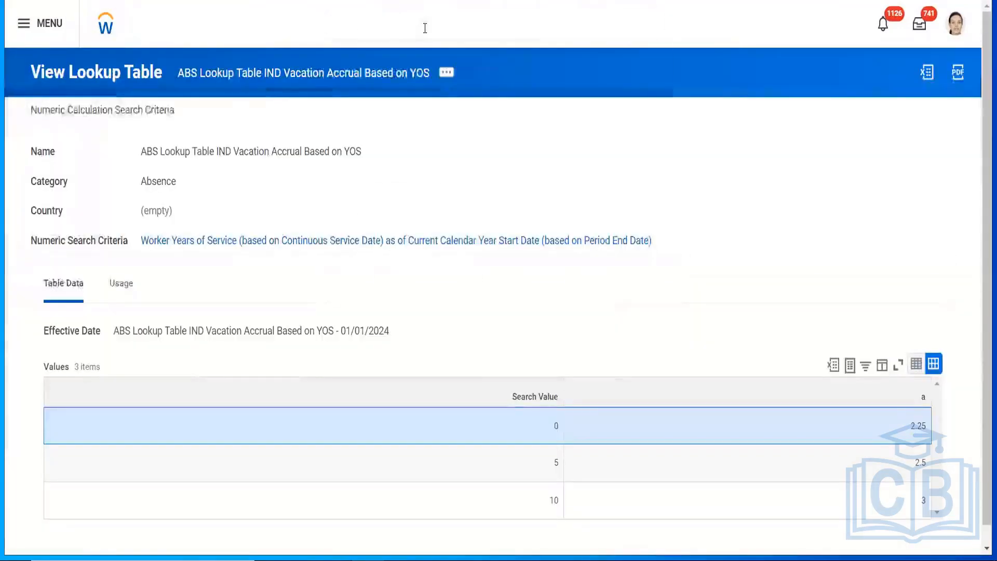
left_click(425, 25)
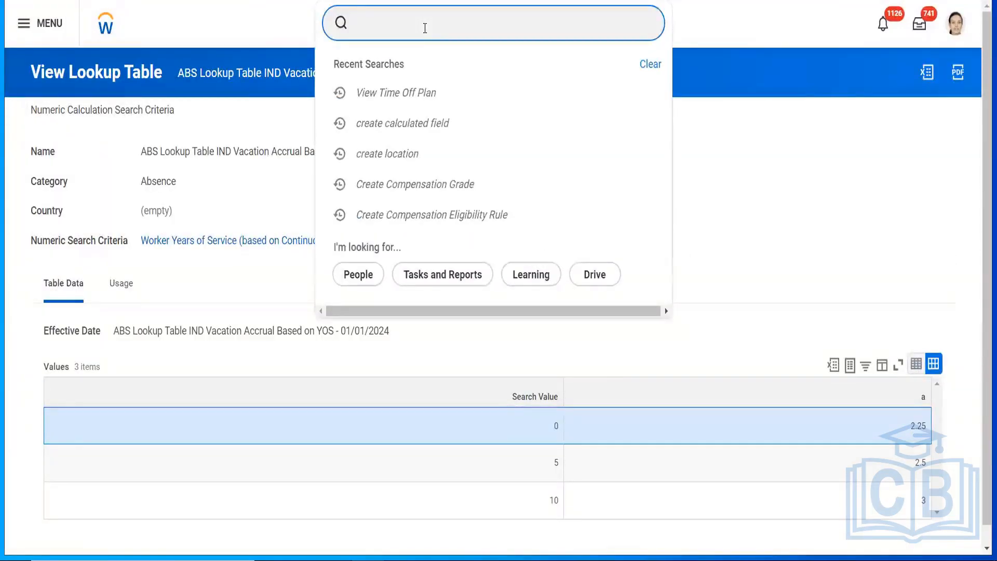
type("all")
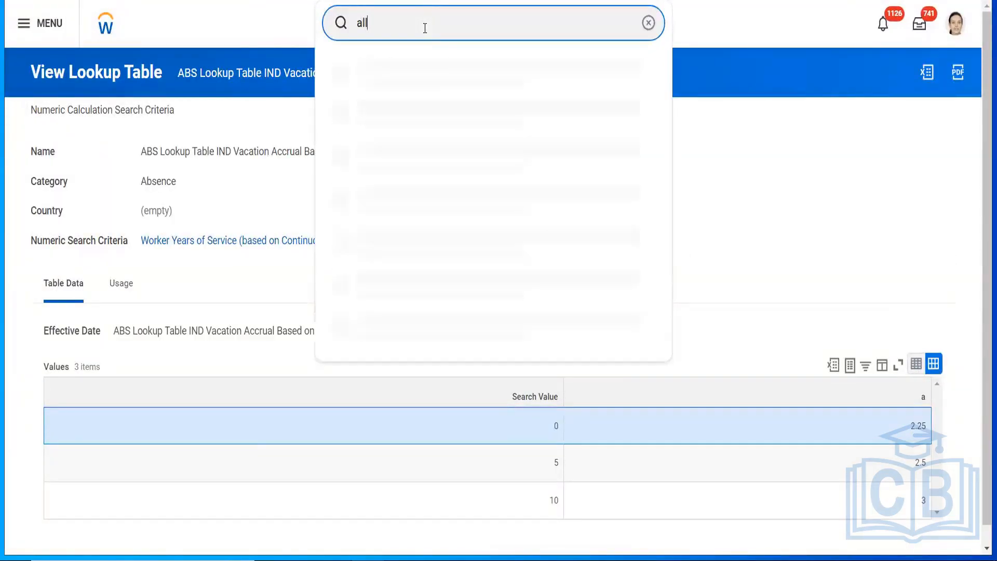
type(" worker")
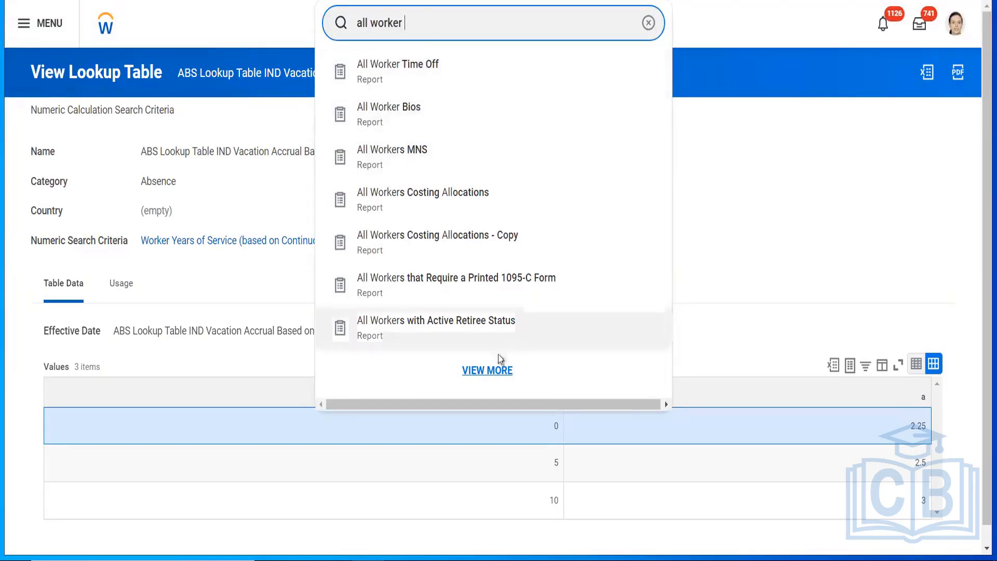
left_click(491, 369)
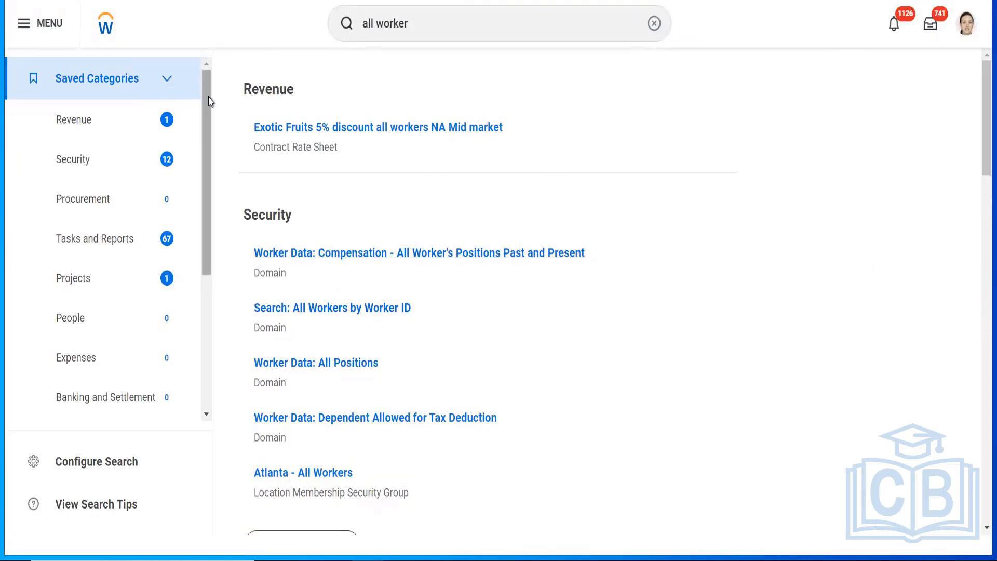
scroll(210, 101, "down", 5)
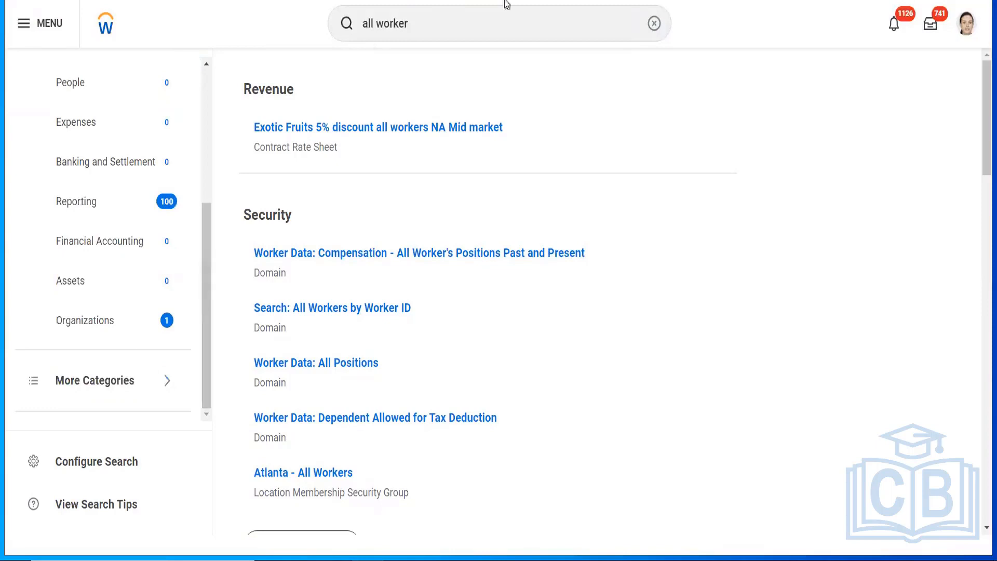
Step: Search 'india' to open the worker's profile, check the 01/24/2024 hire date, and expand More sections
left_click(654, 23)
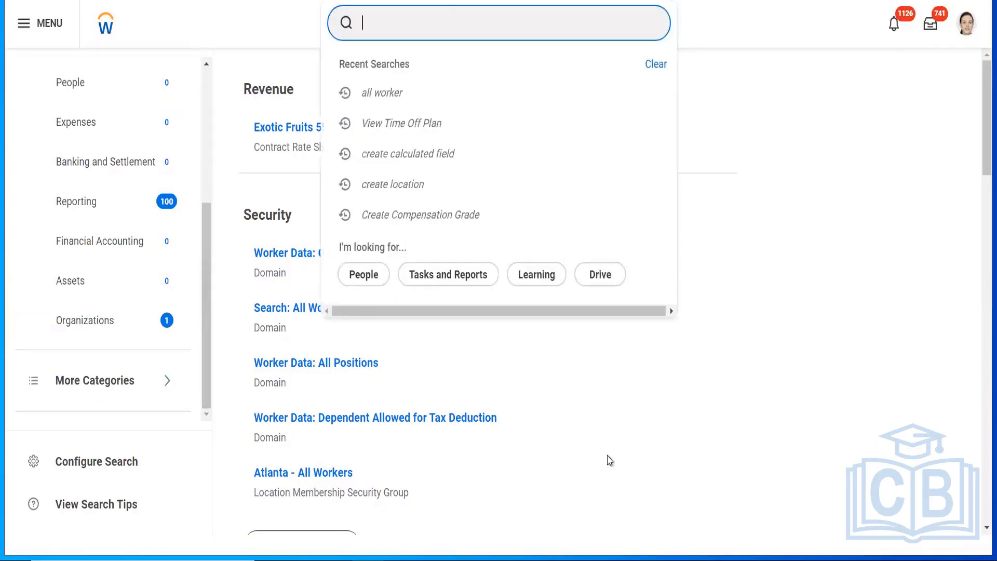
type("india")
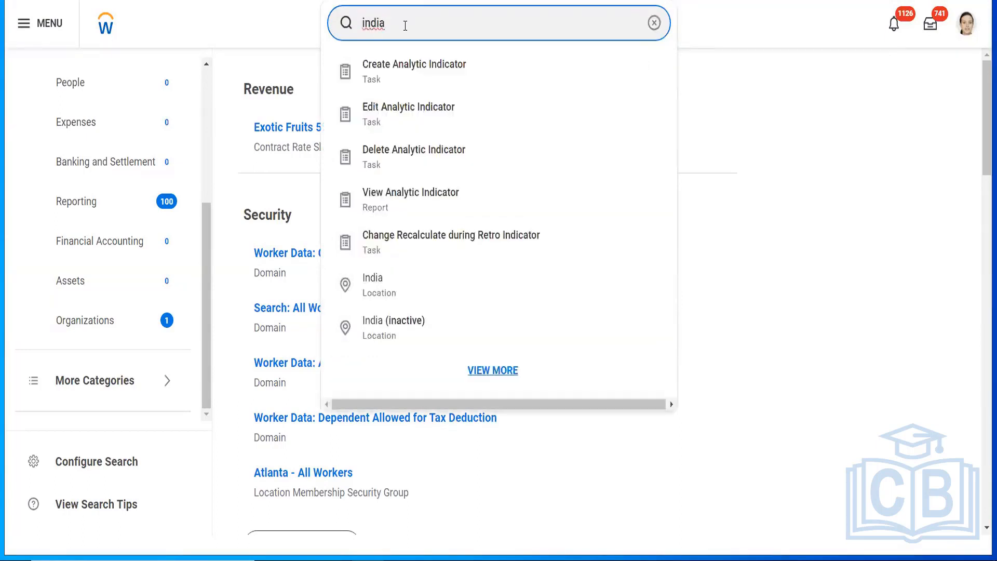
left_click(378, 289)
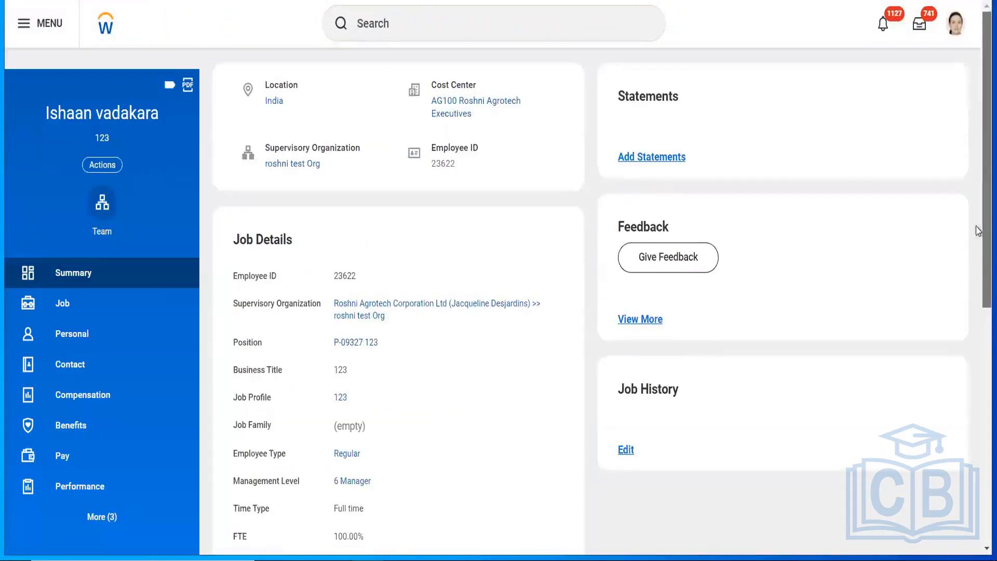
scroll(976, 260, "down", 3)
scroll(978, 292, "down", 1)
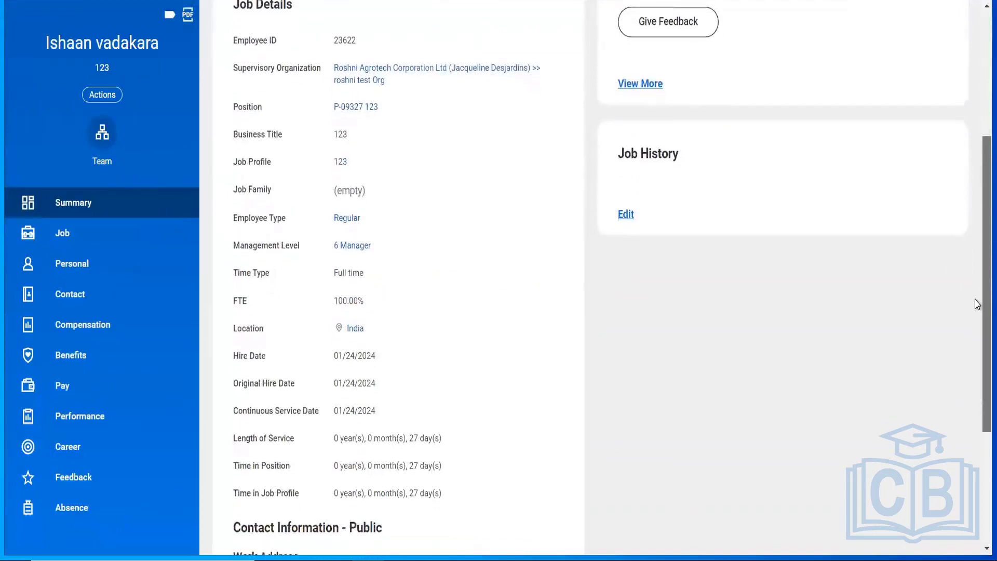
scroll(188, 146, "up", 5)
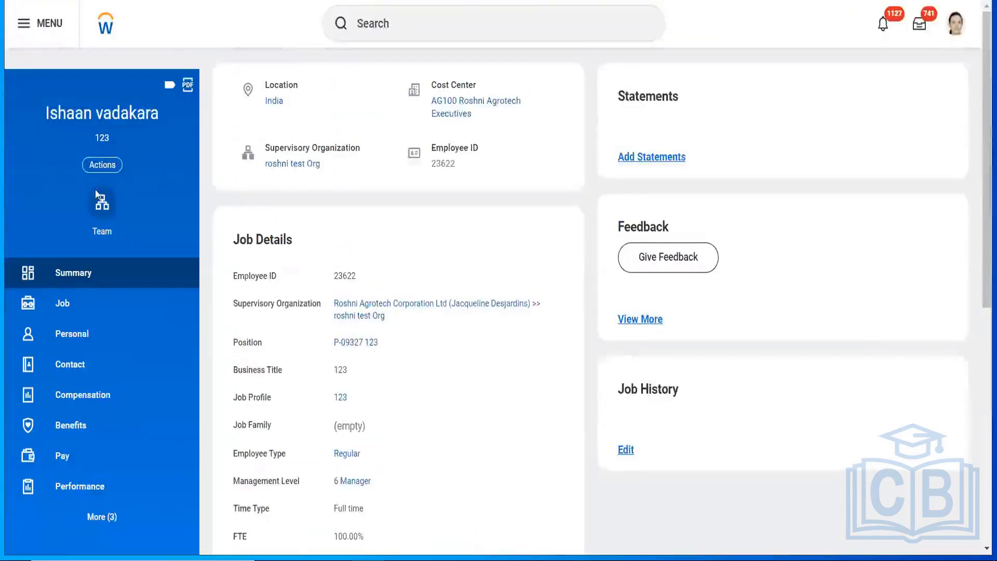
left_click(102, 525)
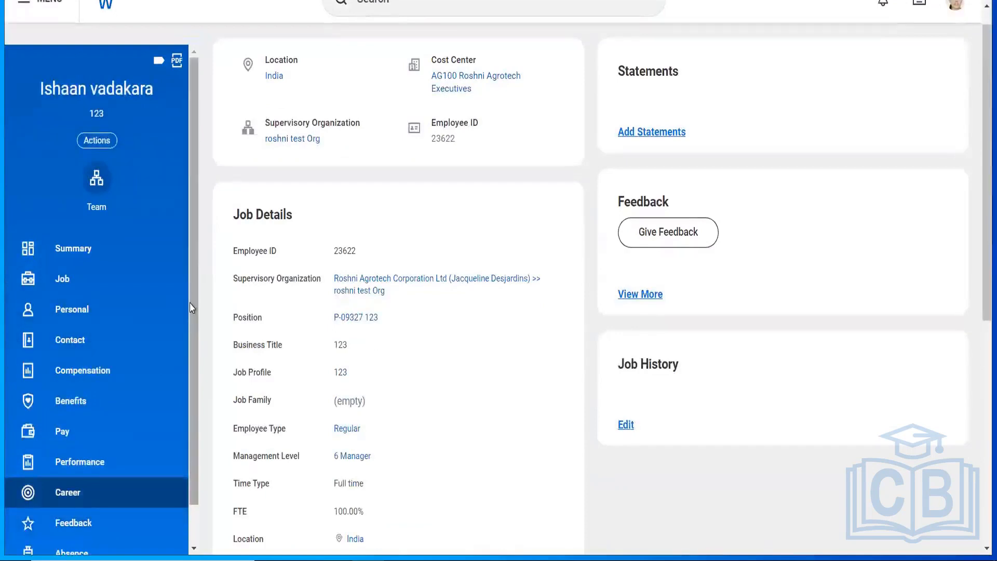
scroll(186, 433, "down", 1)
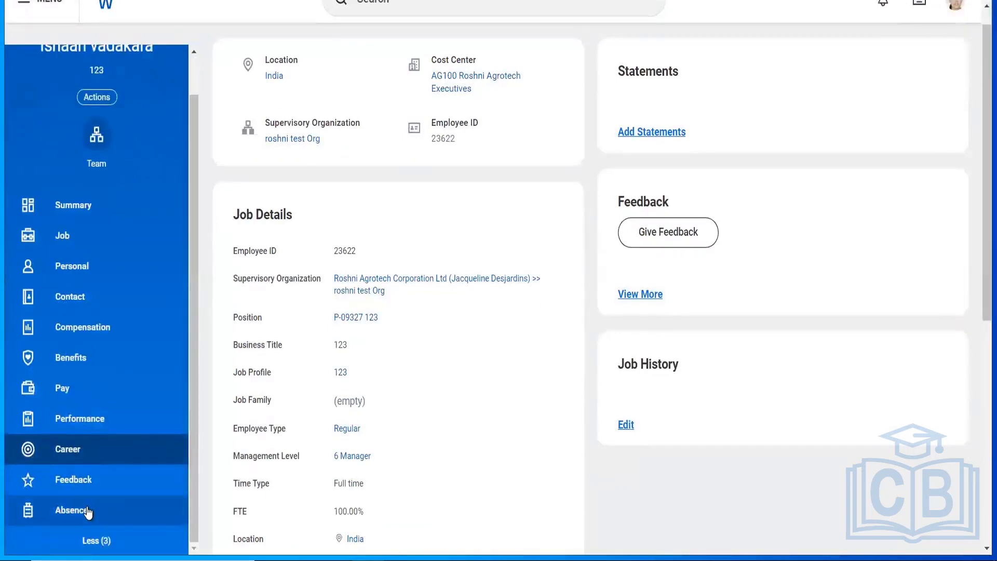
Step: Show the worker's absence balances and launch View Time Off Results by Period from Actions
left_click(94, 509)
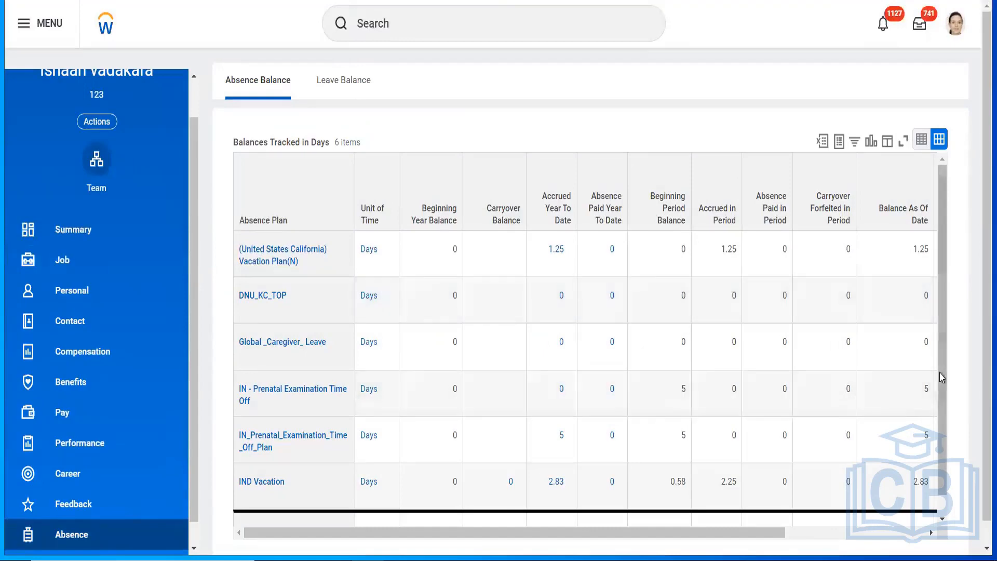
scroll(979, 262, "down", 1)
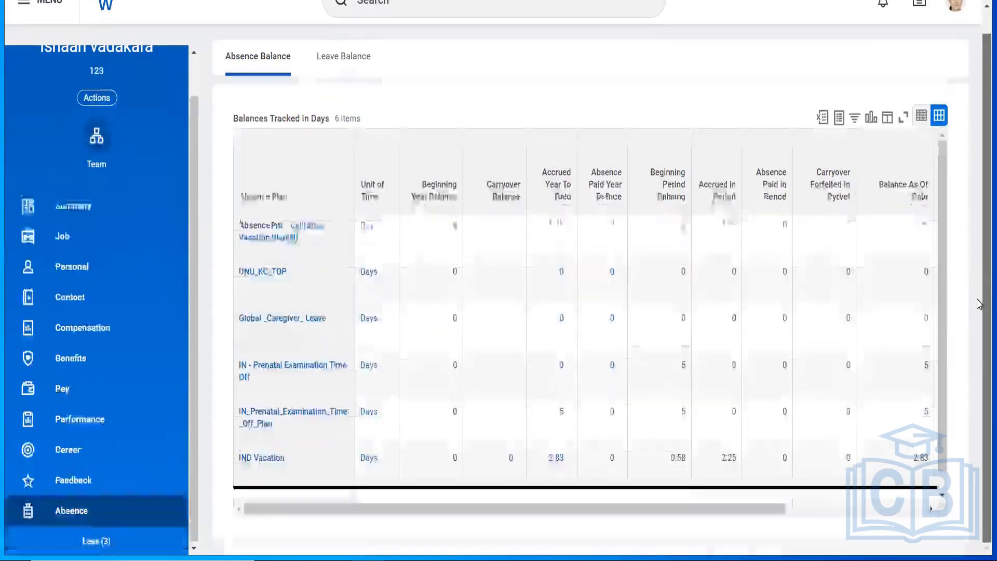
left_click(99, 102)
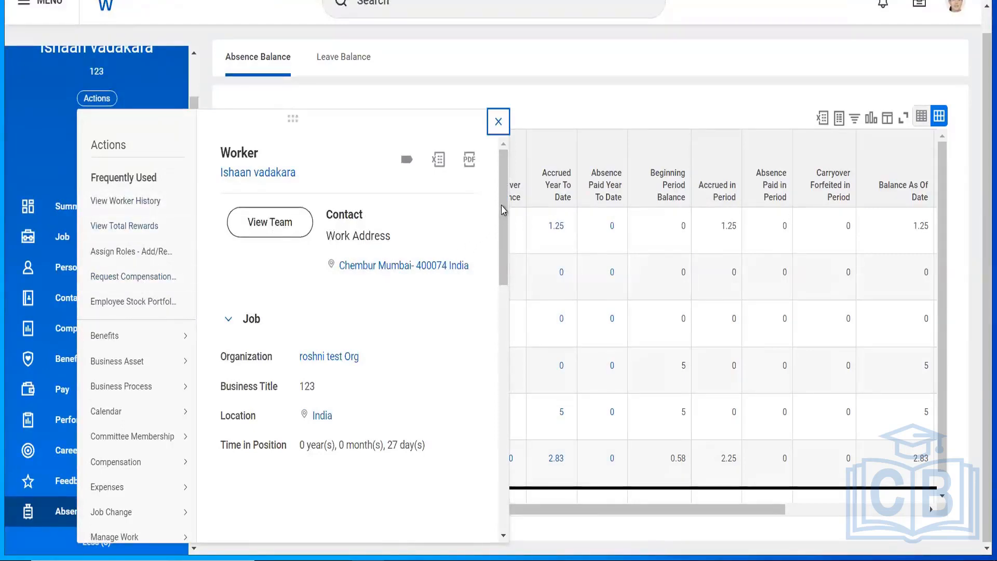
left_click_drag(497, 262, 497, 343)
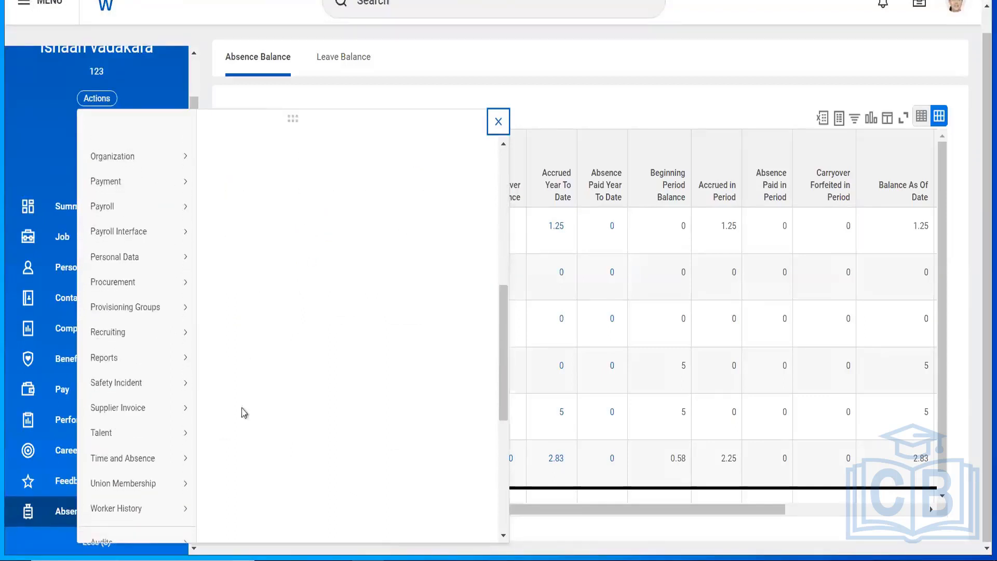
mouse_move(176, 462)
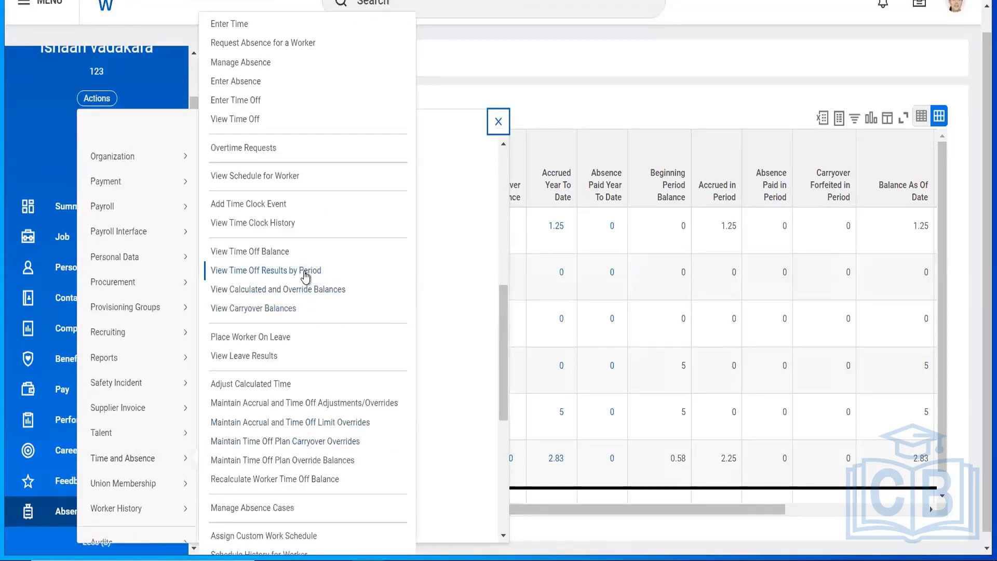
left_click(498, 121)
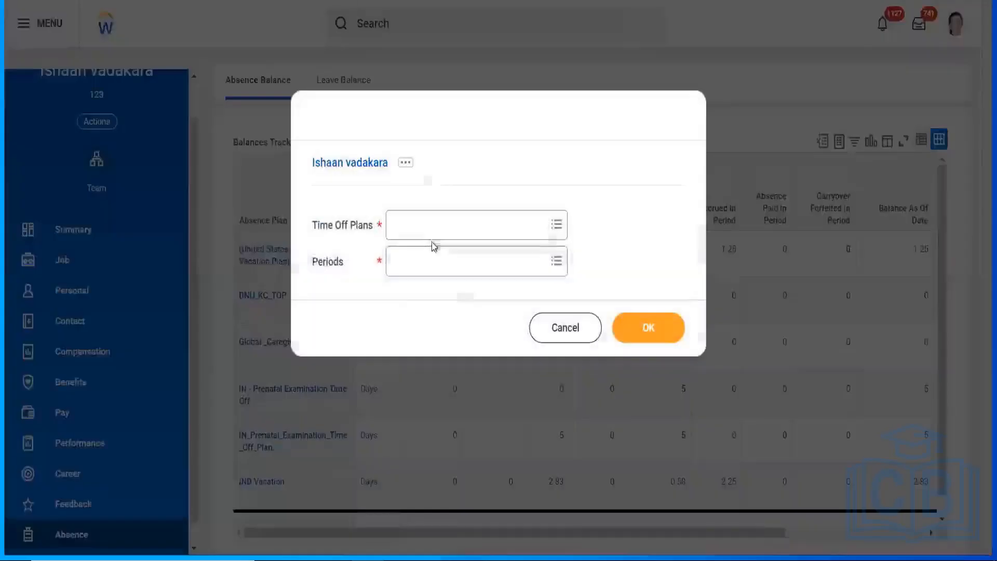
Step: Search the Time Off Plans prompt for 'ind vacation', then for 'vaca'
left_click(424, 227)
type("ind vaca")
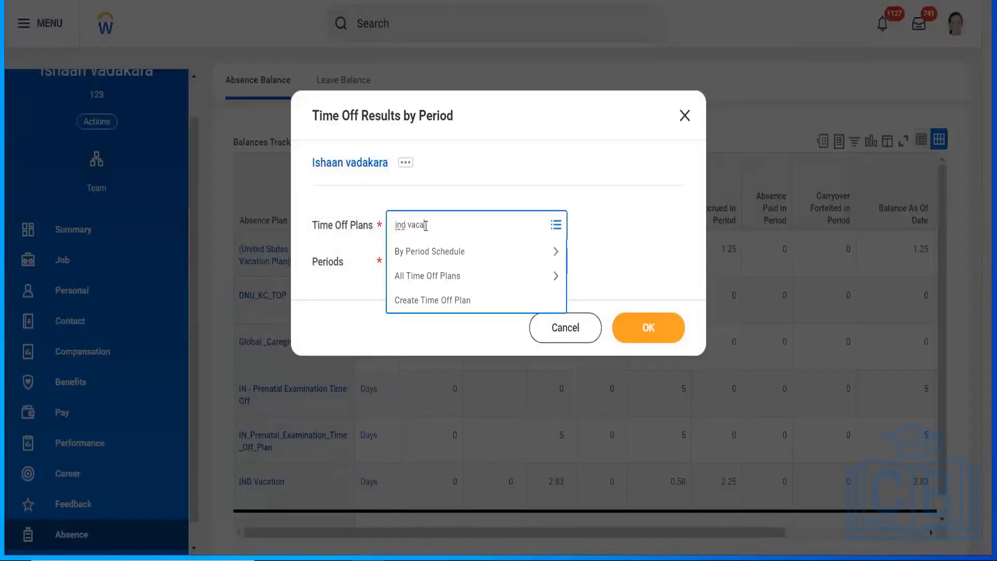
type("tion")
key("Return")
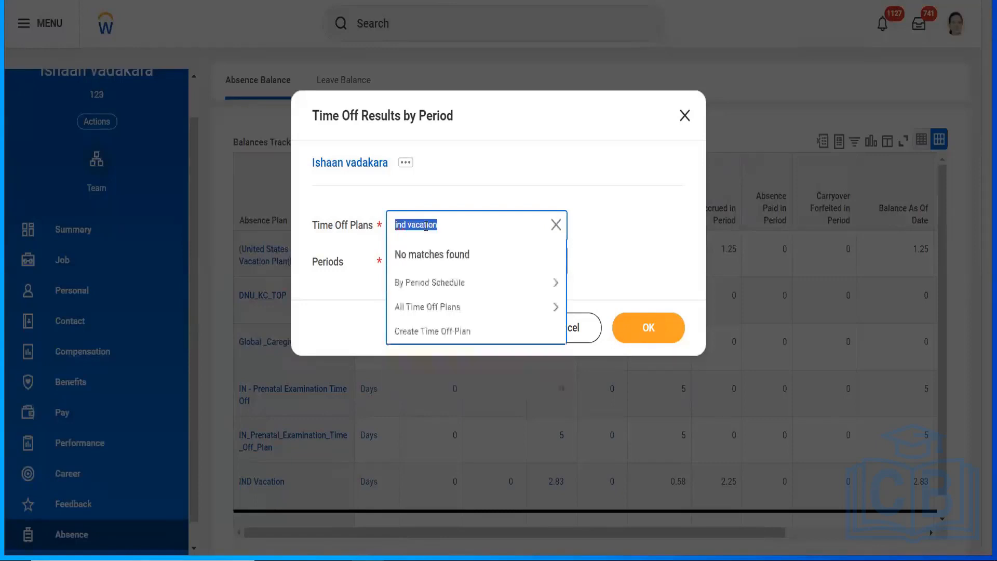
left_click(445, 233)
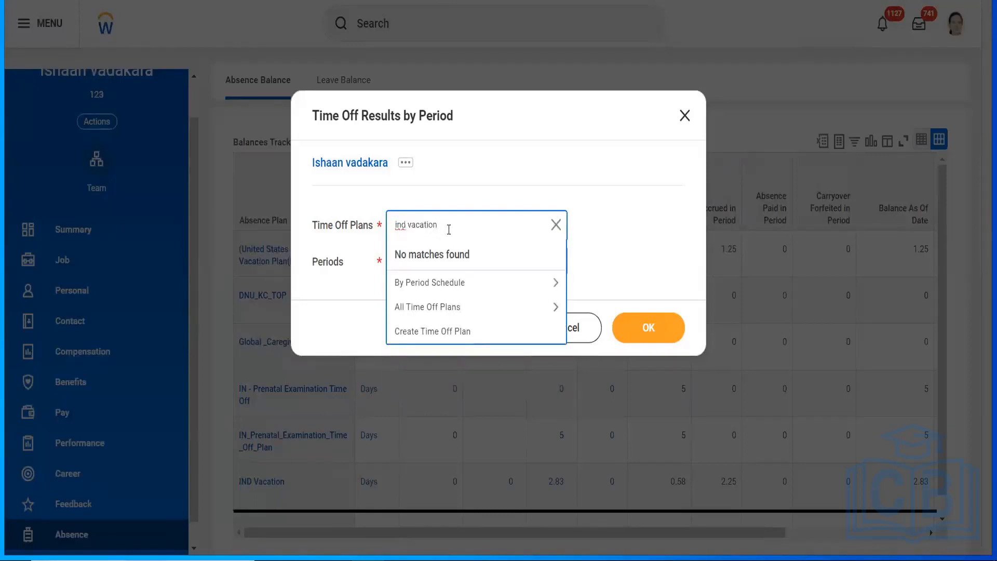
left_click_drag(448, 230, 343, 217)
type("vaca")
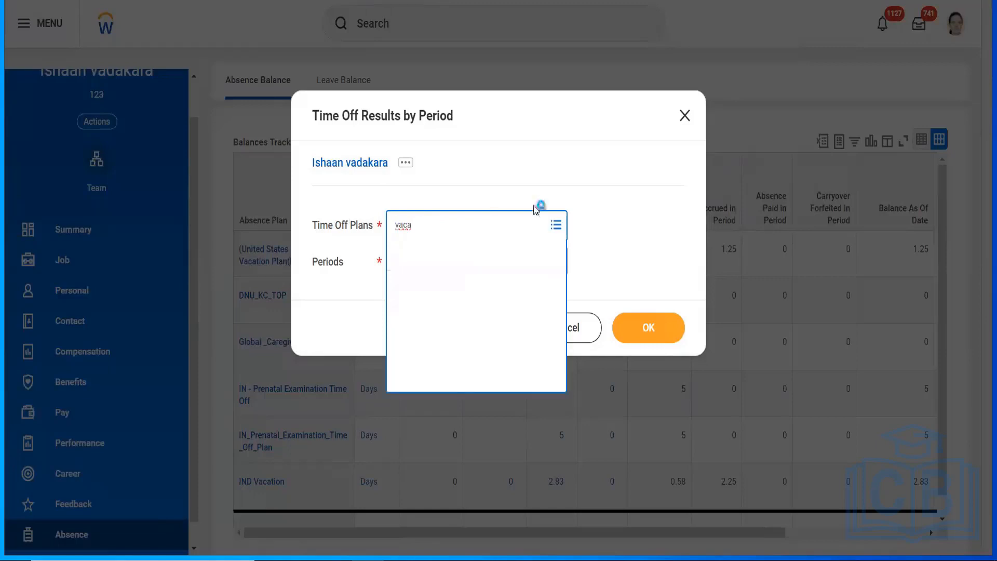
key("Return")
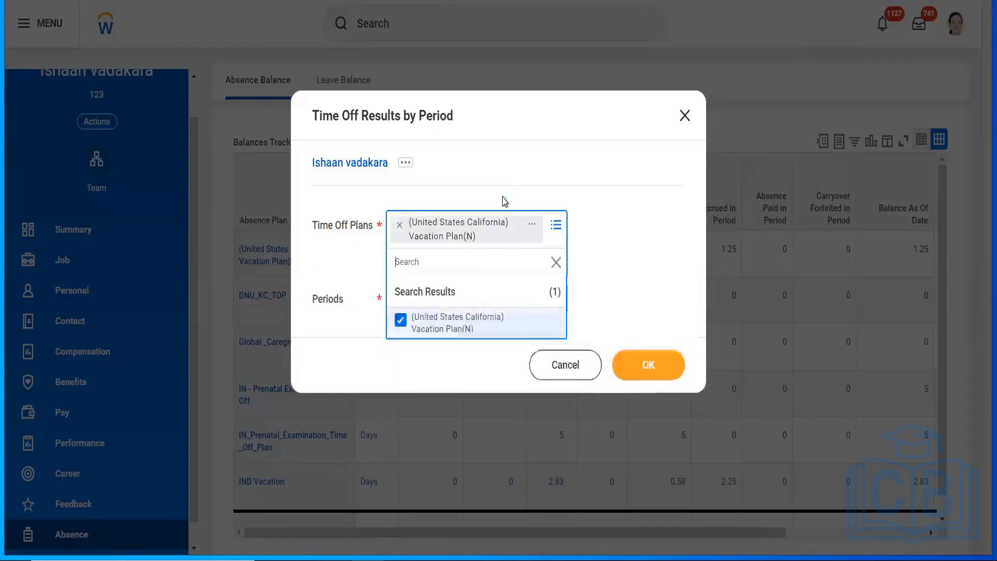
Step: Remove the wrongly picked California vacation plan and choose IND Vacation from all plans
left_click(400, 227)
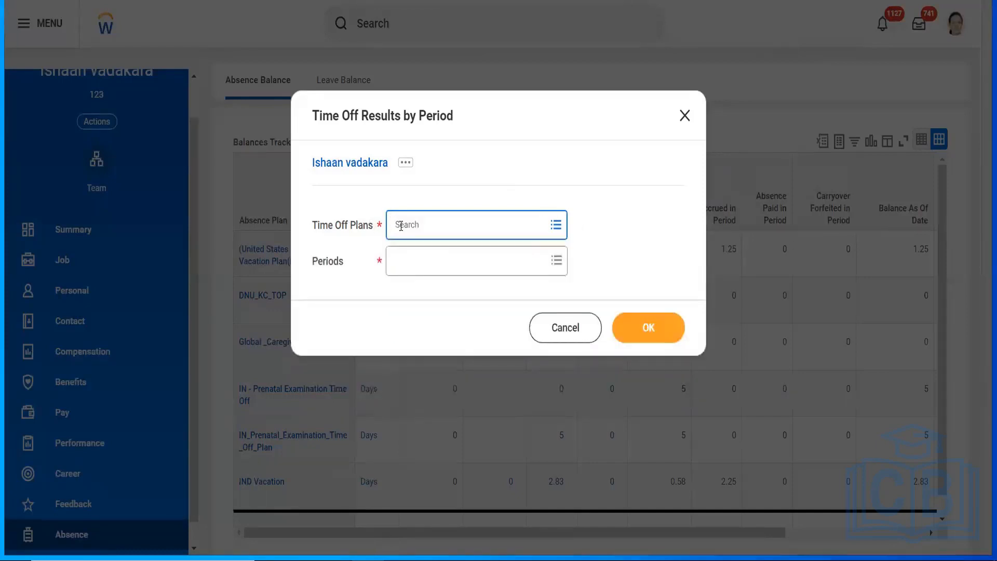
left_click(428, 221)
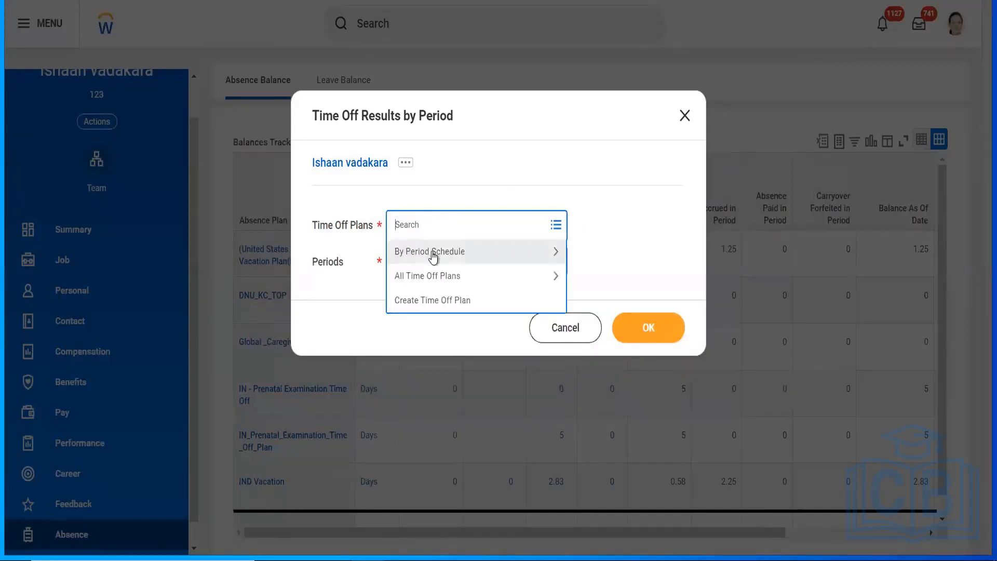
left_click(434, 277)
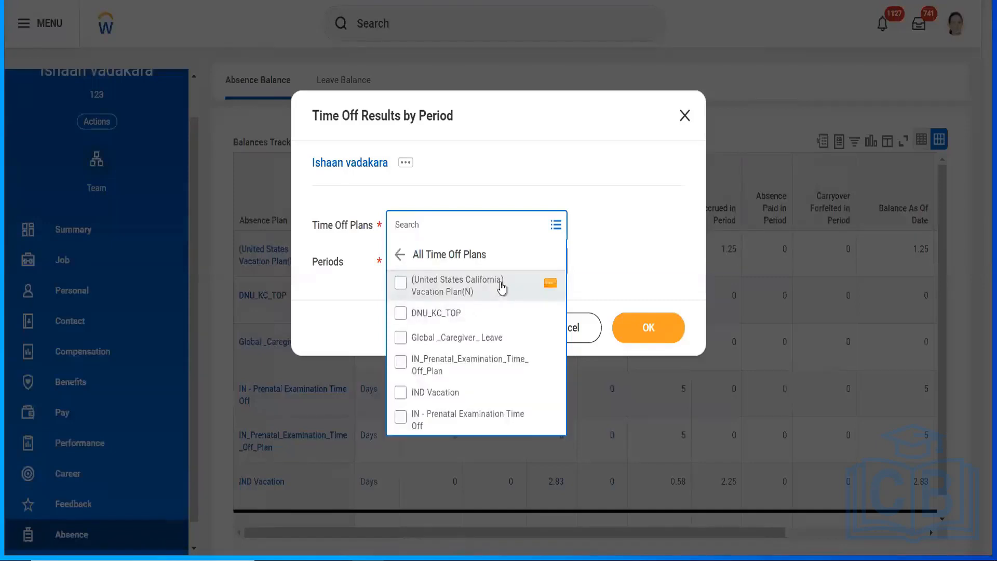
left_click(441, 398)
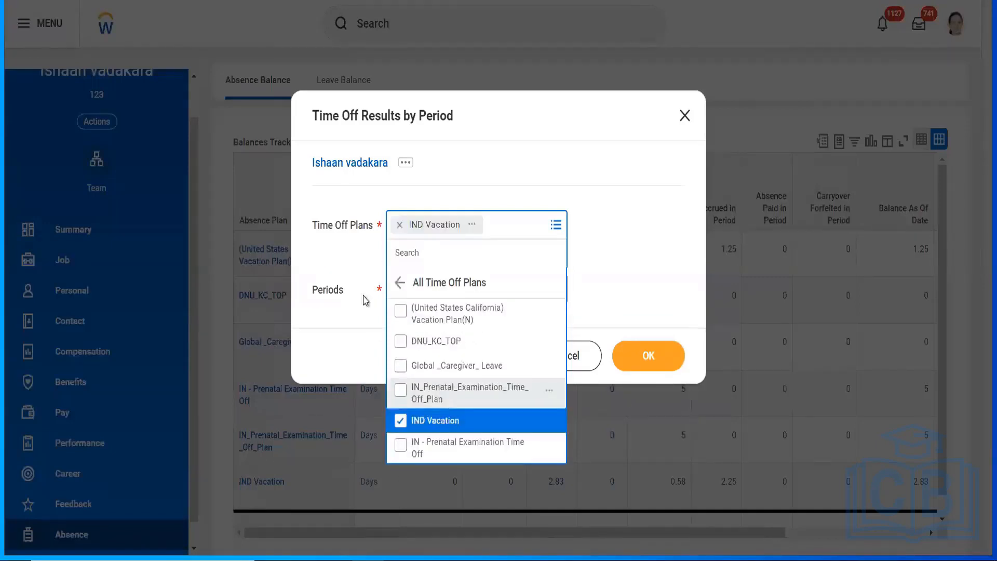
left_click(363, 269)
Step: Select the January through May 2024 monthly periods and run the report
left_click(425, 272)
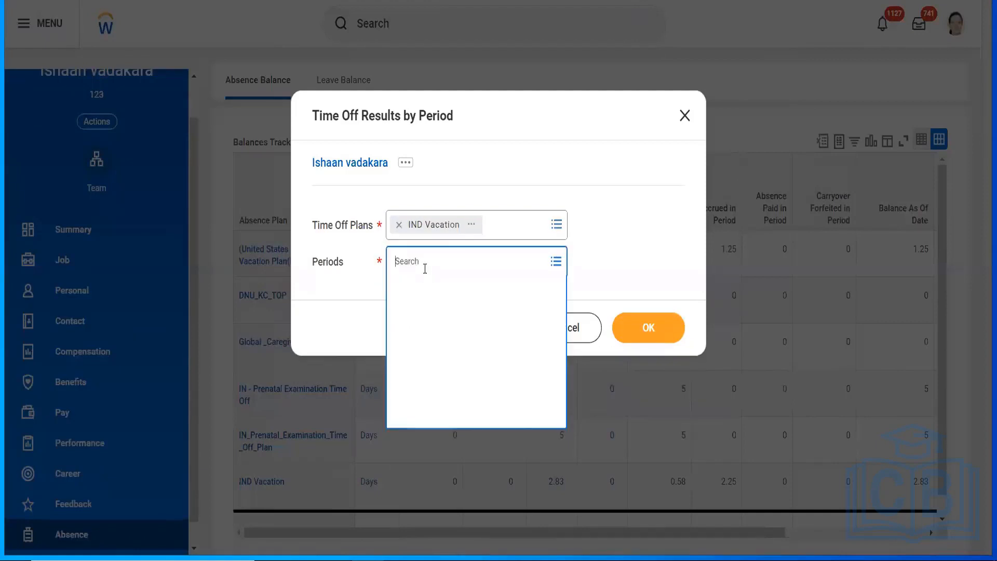
left_click(424, 313)
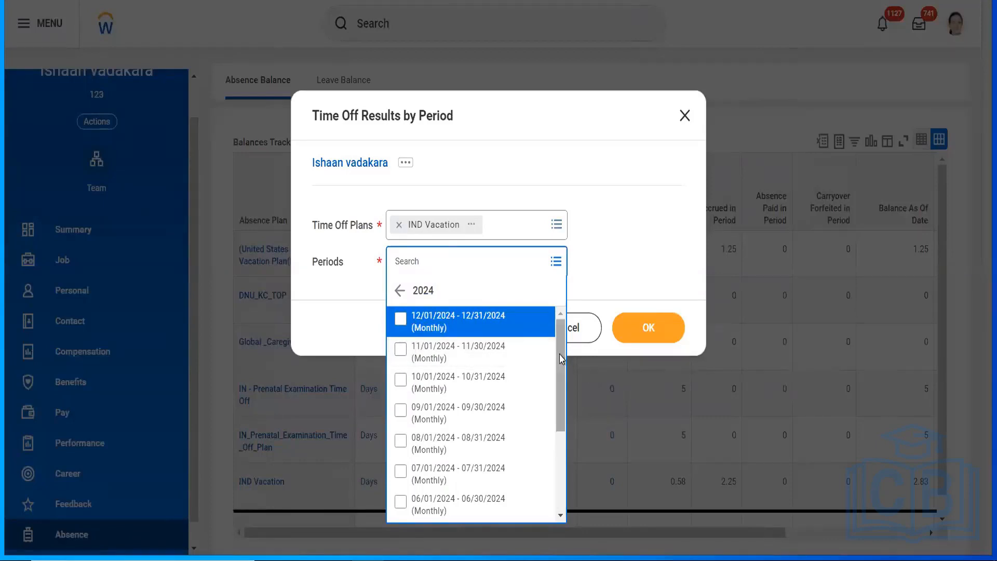
scroll(559, 373, "down", 3)
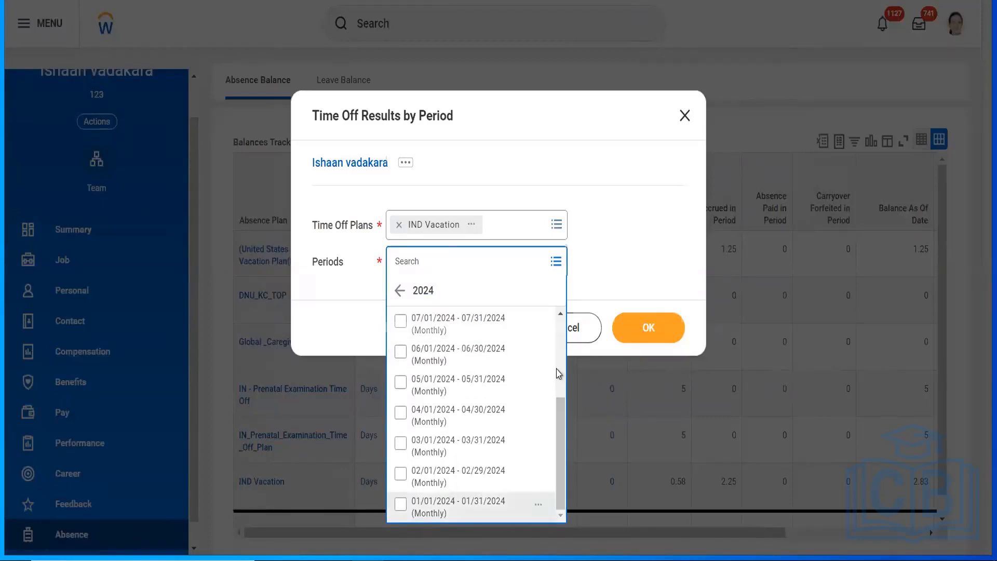
left_click(437, 506)
left_click(430, 225)
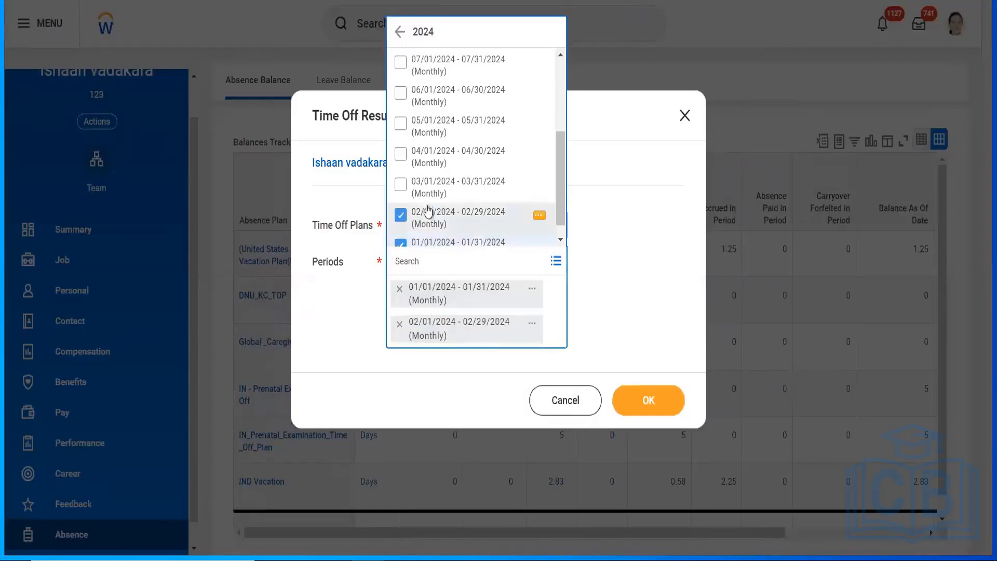
left_click(422, 182)
left_click(416, 152)
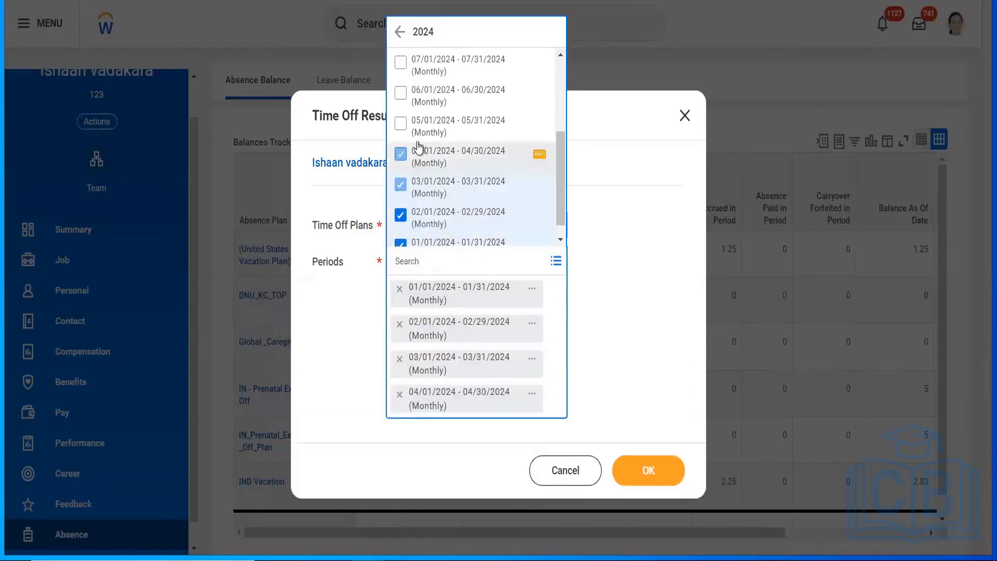
left_click(418, 128)
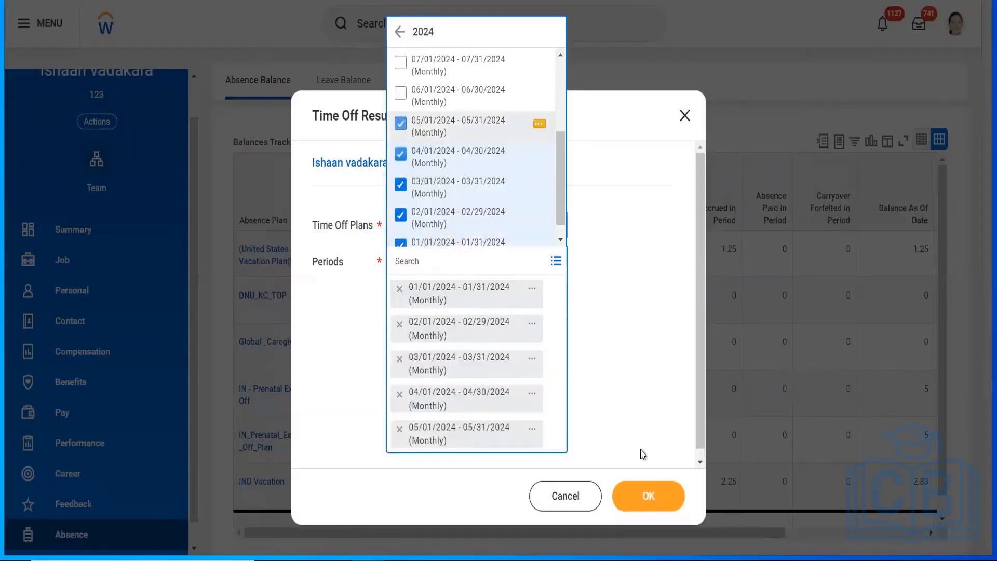
left_click(646, 477)
left_click(646, 477)
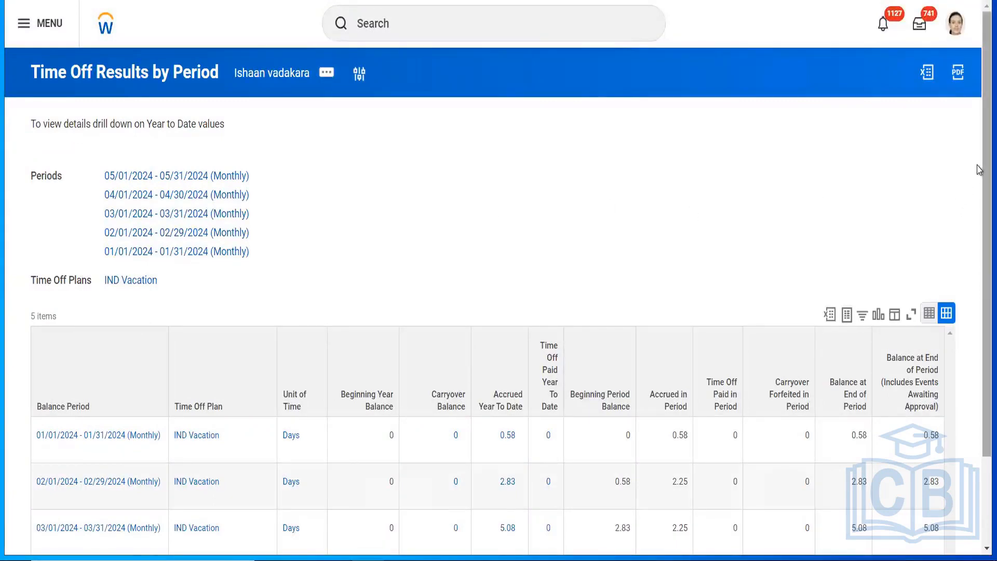
Step: Scroll through the IND Vacation monthly accruals (0.58, 2.83, 5.08…)
scroll(978, 170, "down", 2)
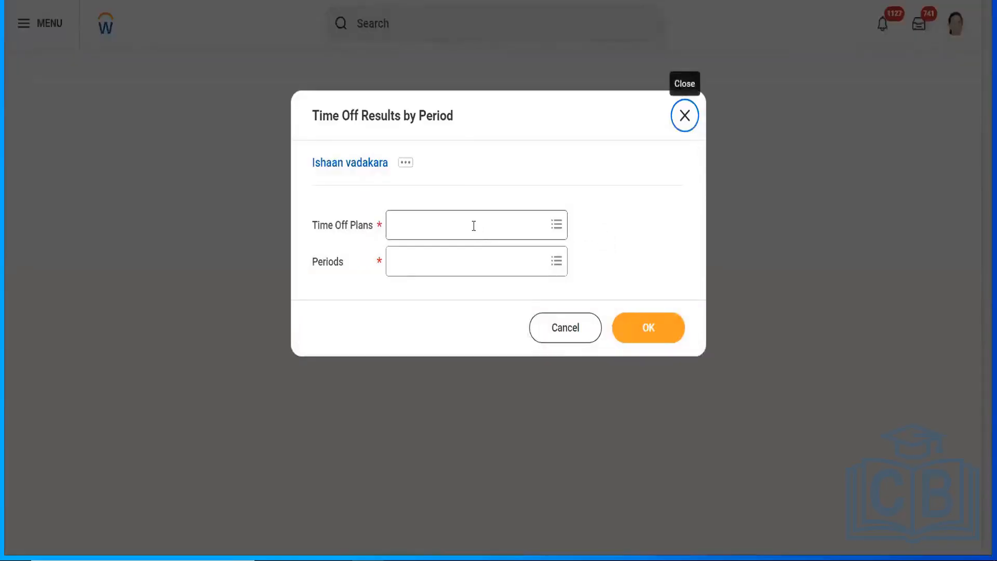
Step: Choose IND Vacation and all twelve 2024 monthly periods, then run the report
left_click(473, 226)
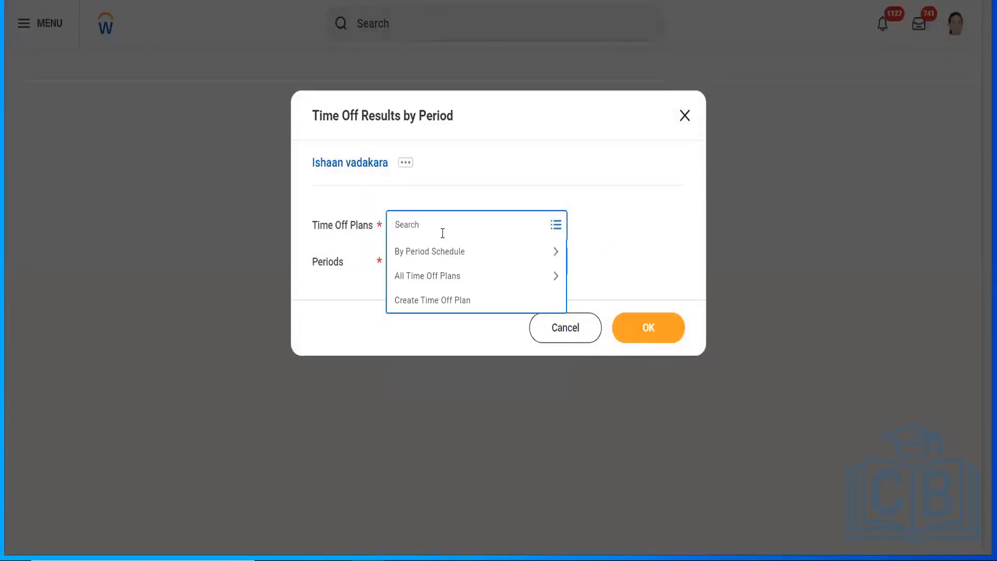
left_click(429, 276)
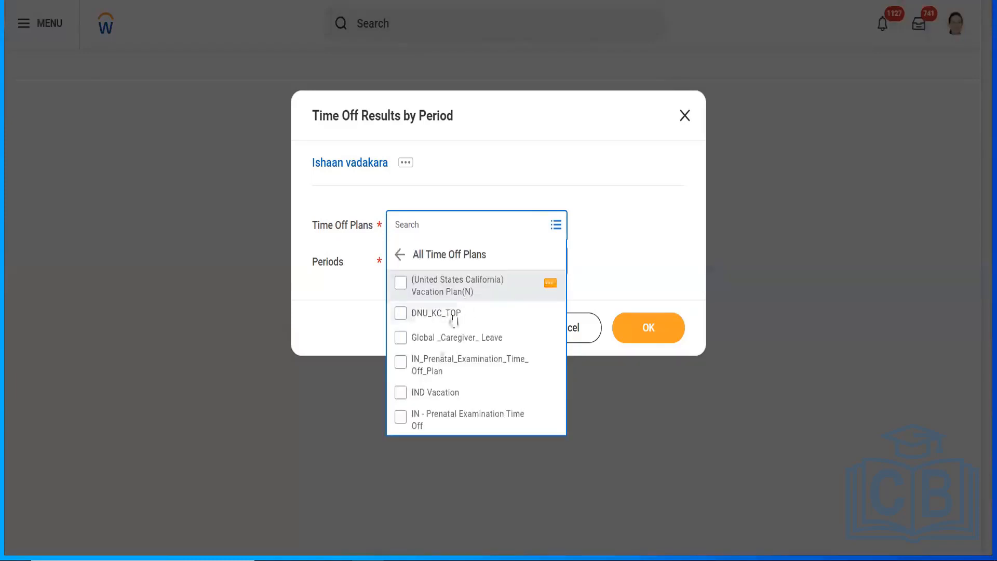
left_click(433, 392)
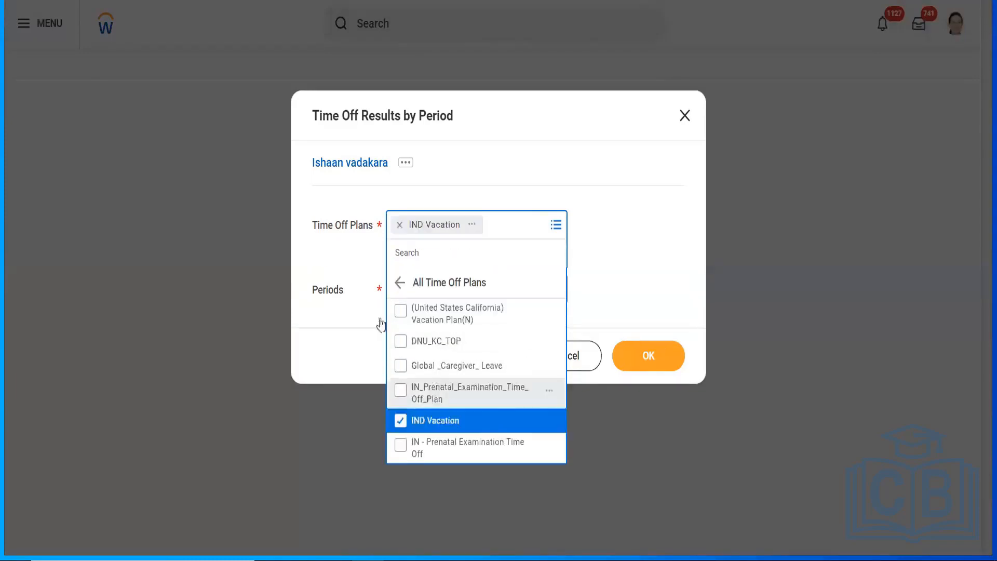
left_click(359, 267)
left_click(445, 260)
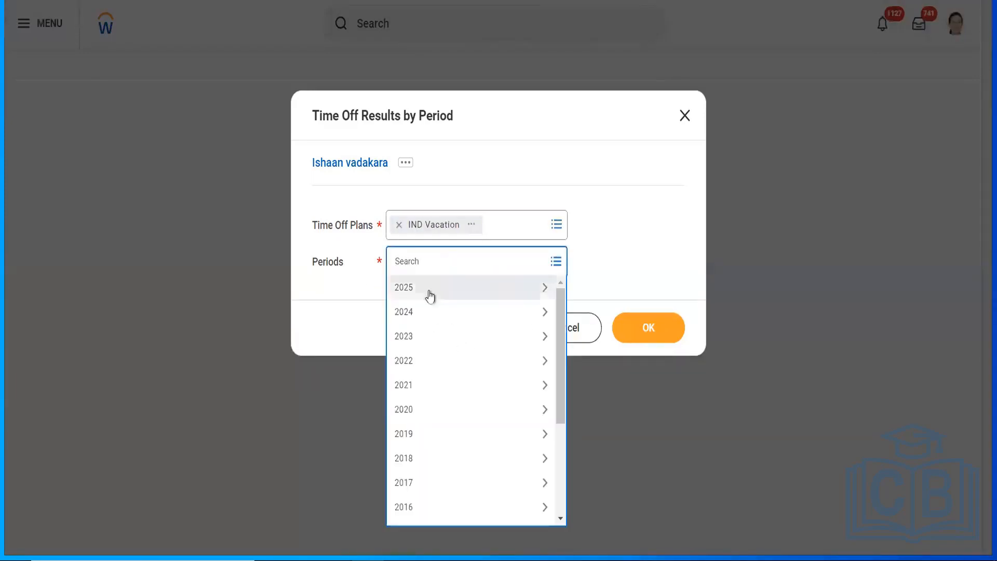
left_click(423, 312)
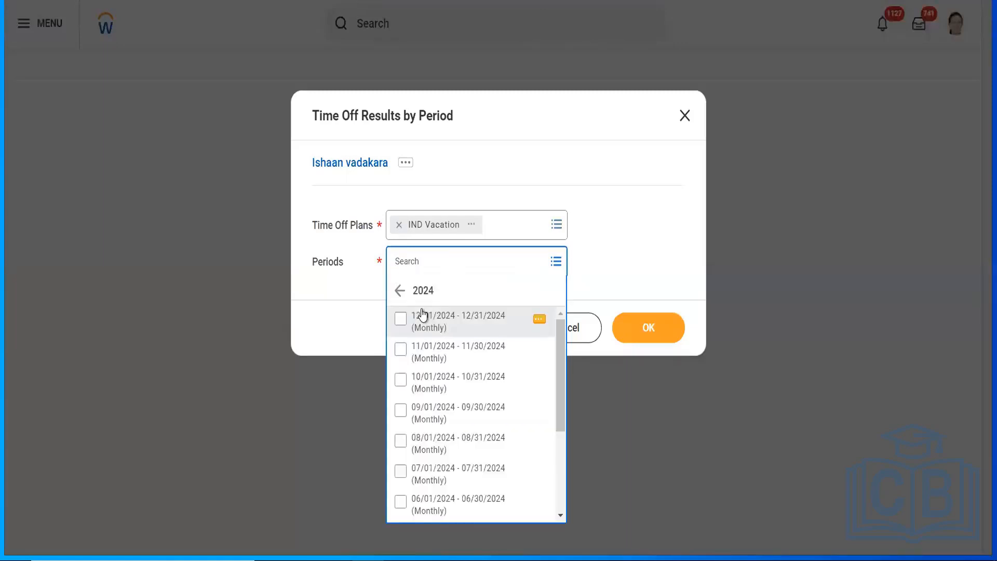
key("ctrl+a")
left_click(423, 313)
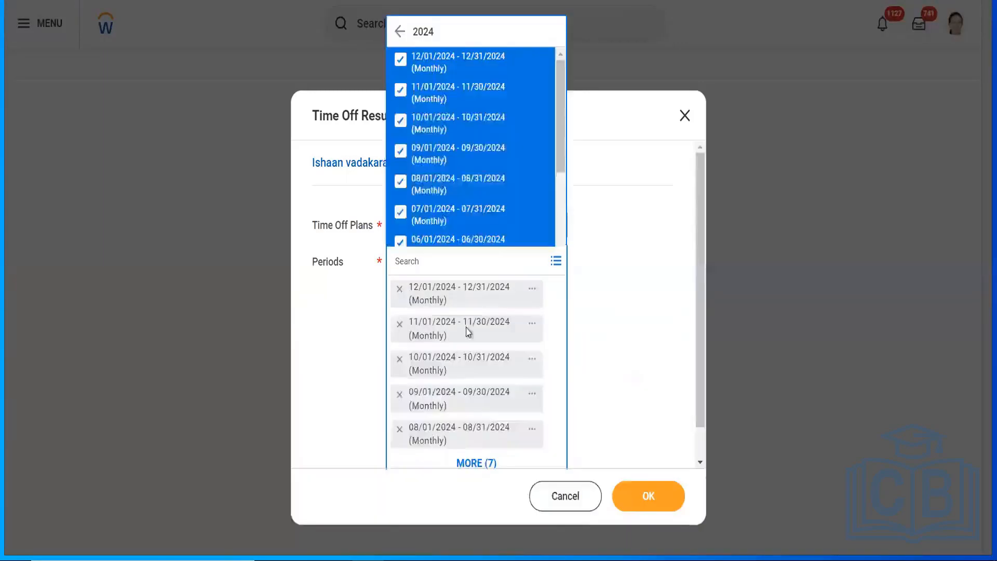
left_click(631, 485)
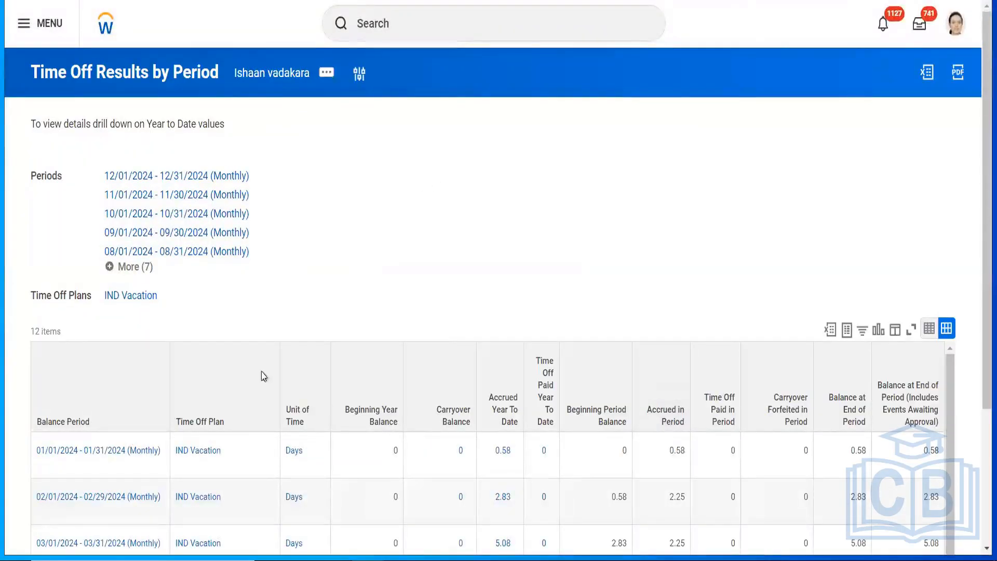
Step: Launch Calculator from search and divide 2.25 by January's 31 days
key("super")
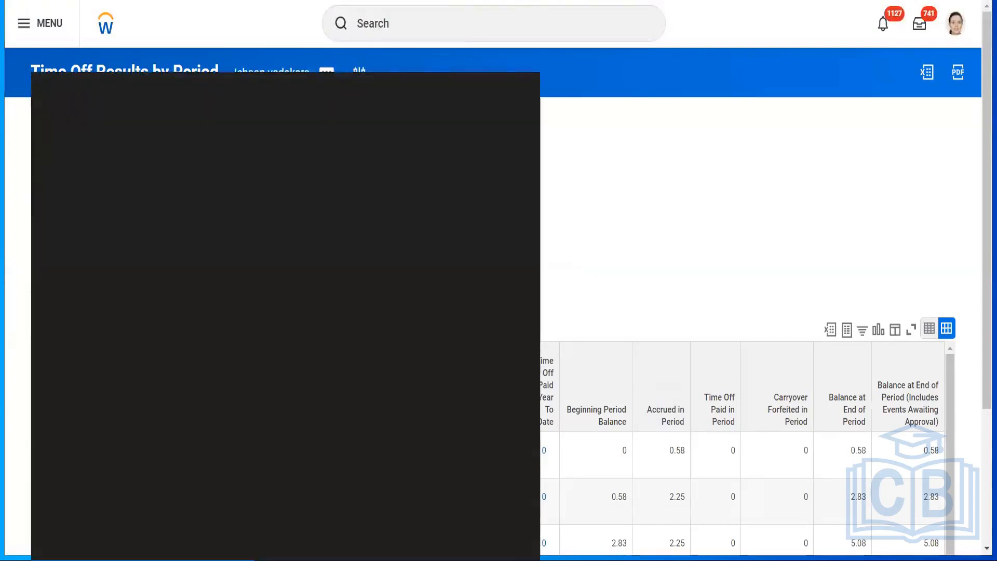
type("calc")
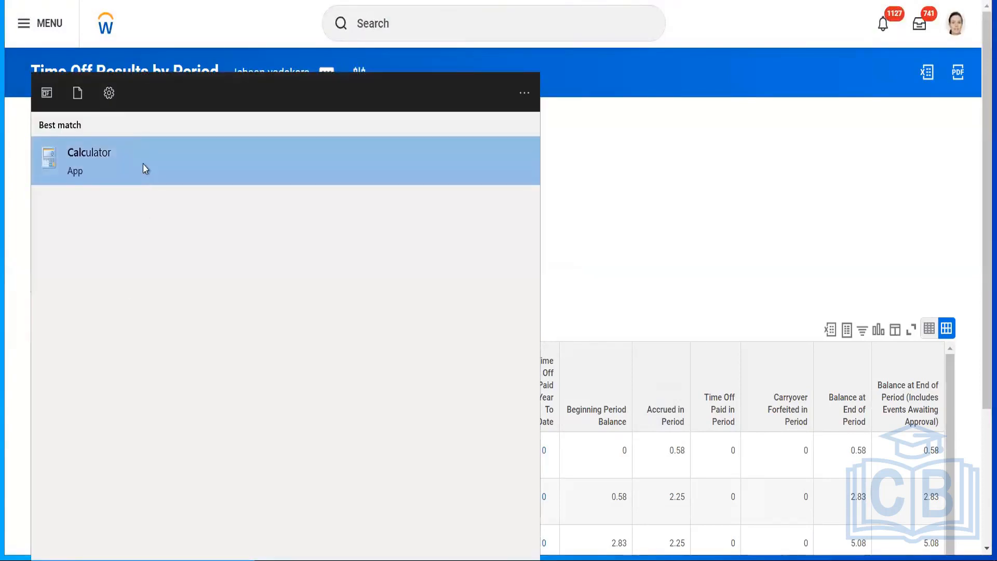
left_click(145, 169)
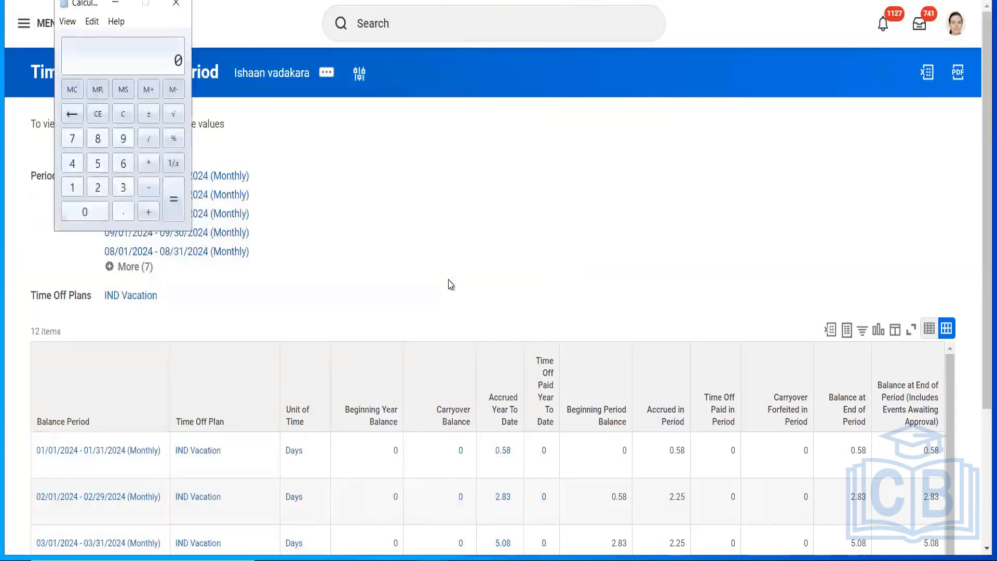
left_click(98, 188)
left_click(124, 215)
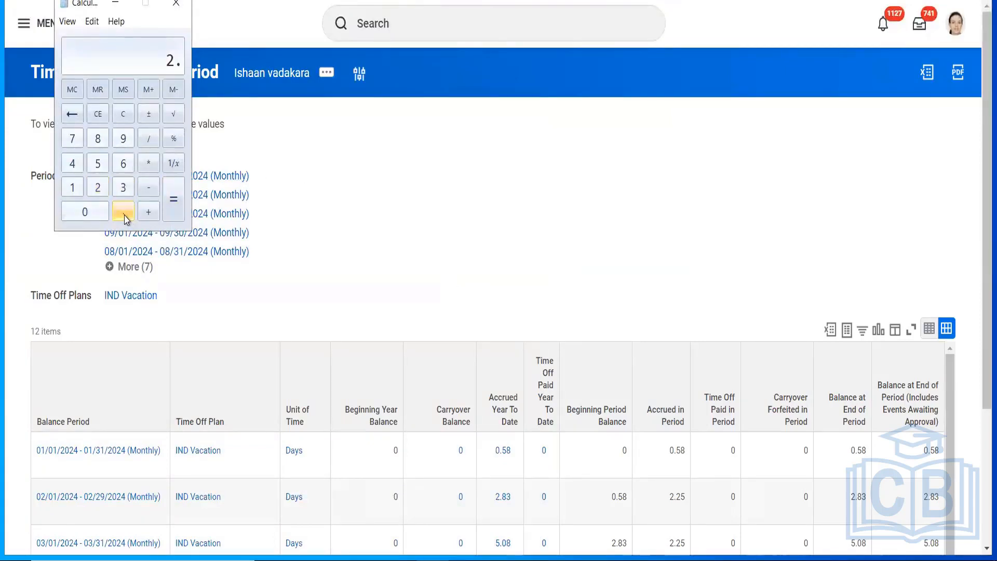
left_click(98, 187)
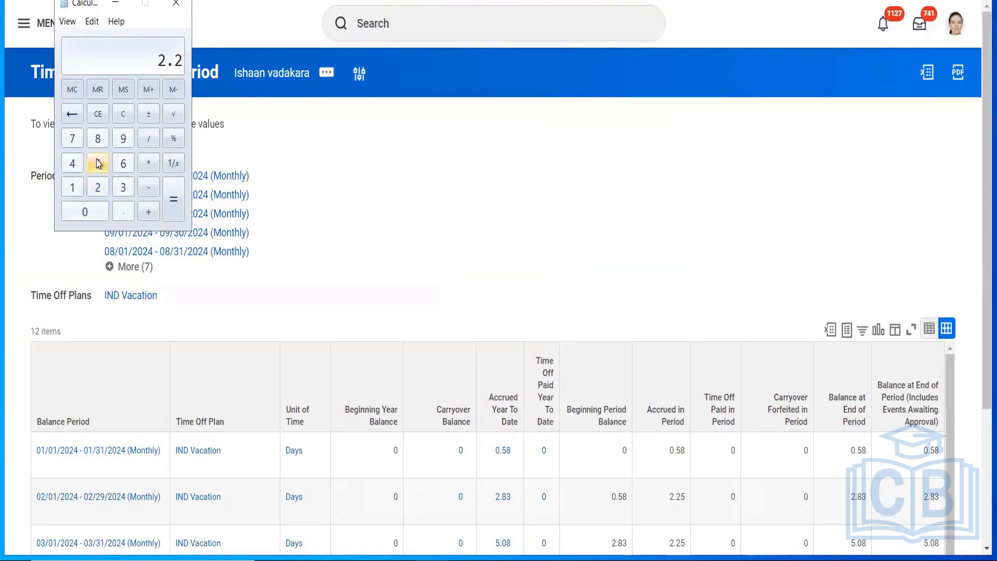
left_click(99, 164)
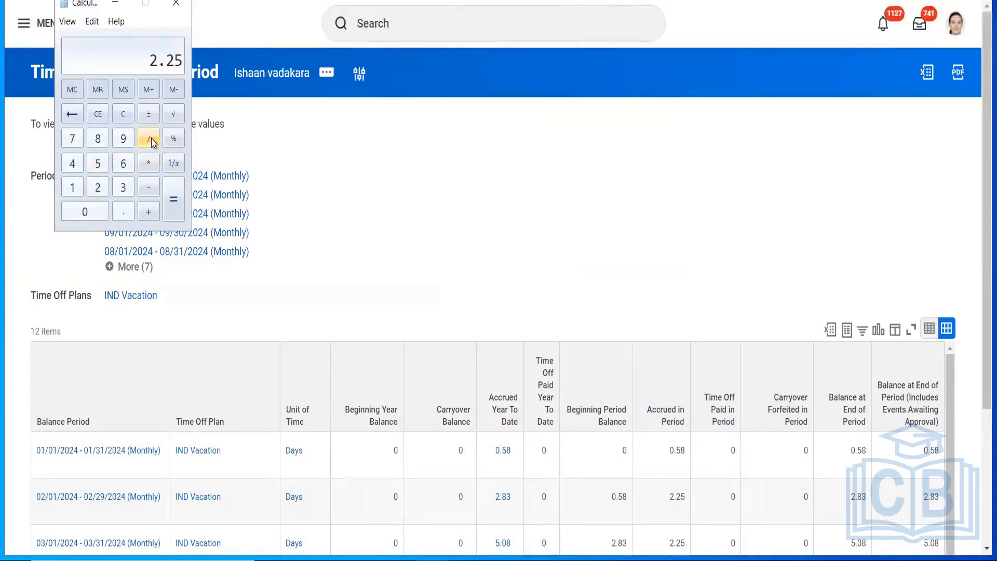
left_click(125, 189)
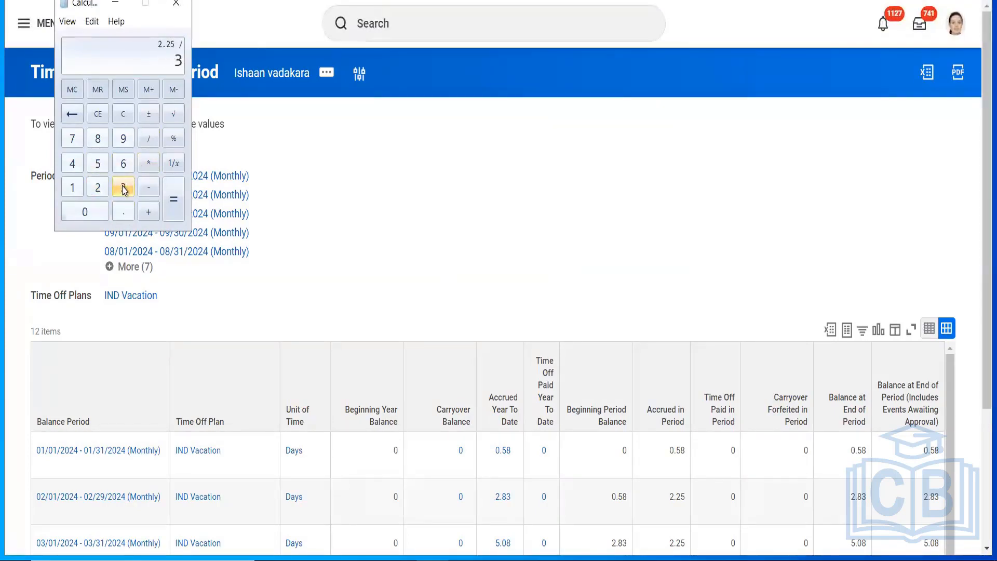
left_click(173, 207)
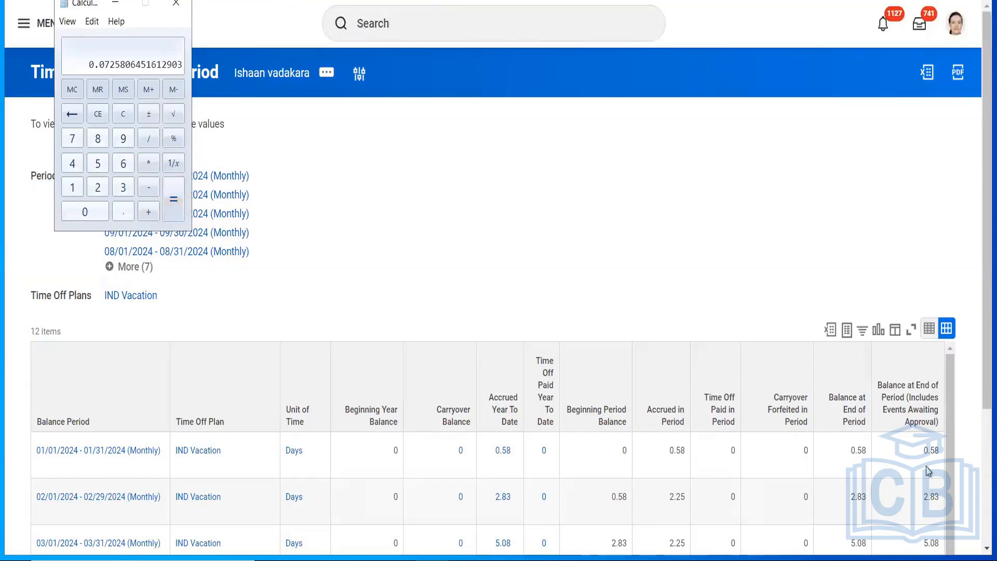
Step: Check January 2024 in the calendar, multiply the daily rate by 8, and compare with 0.58
left_click(966, 559)
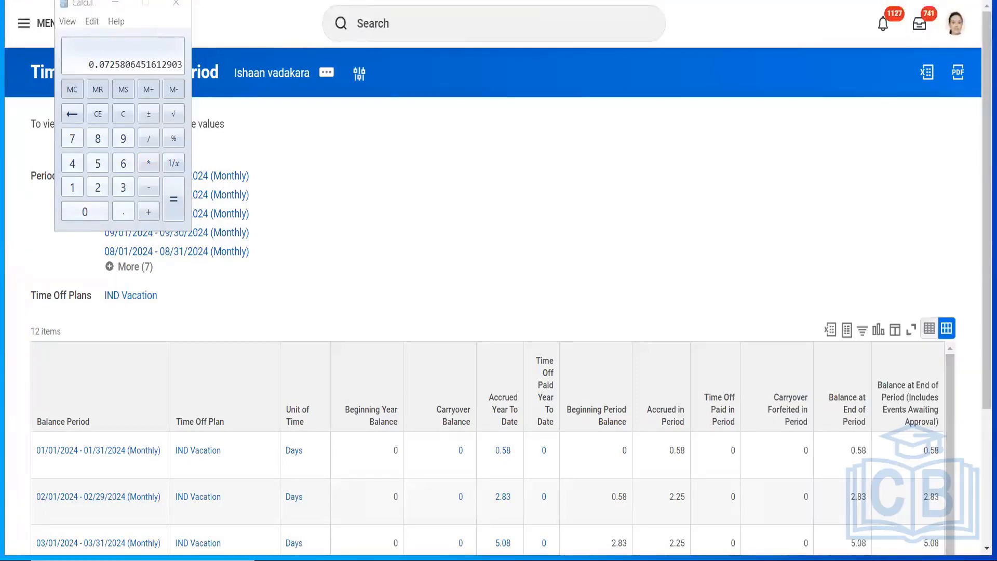
left_click(958, 559)
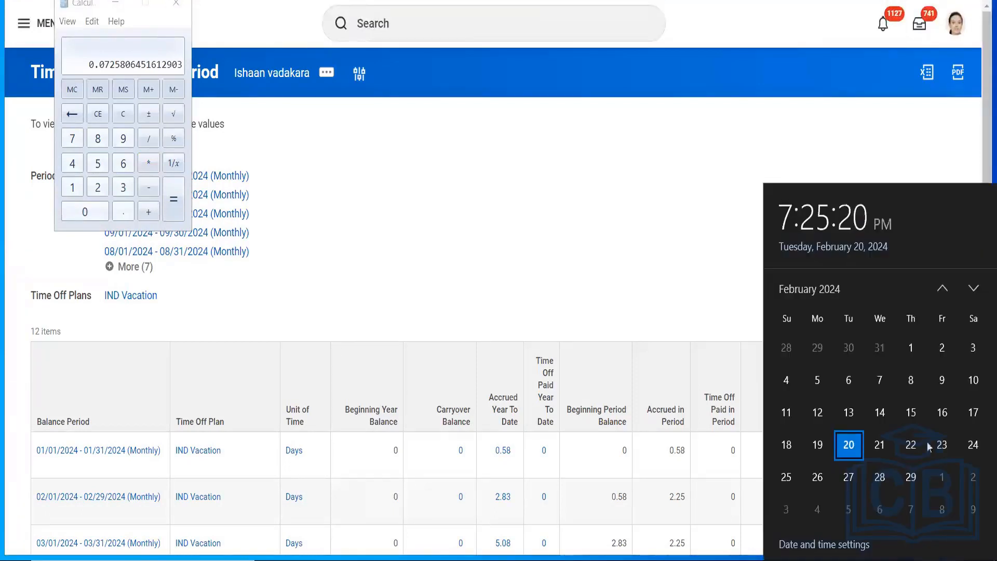
left_click(942, 289)
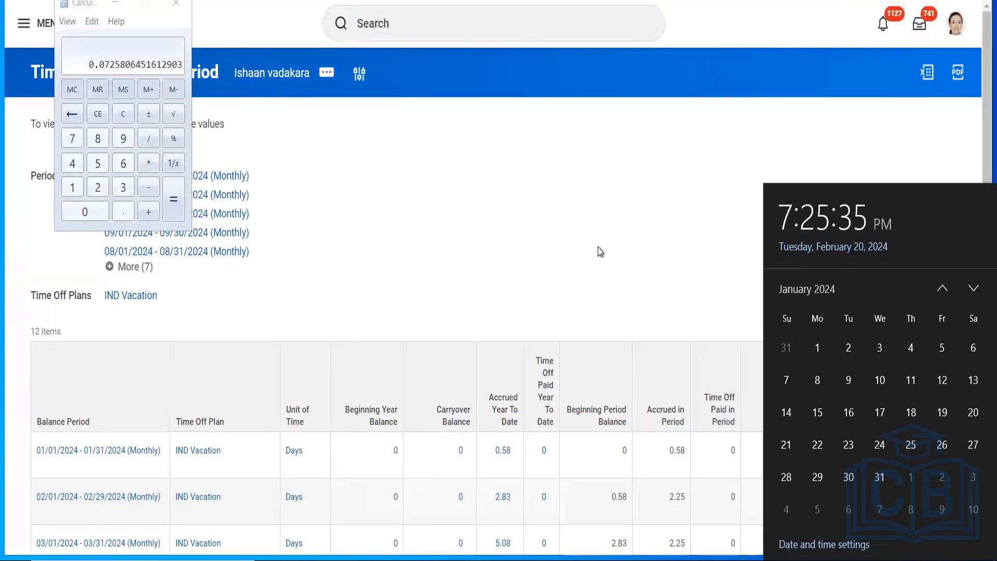
left_click(149, 165)
left_click(97, 139)
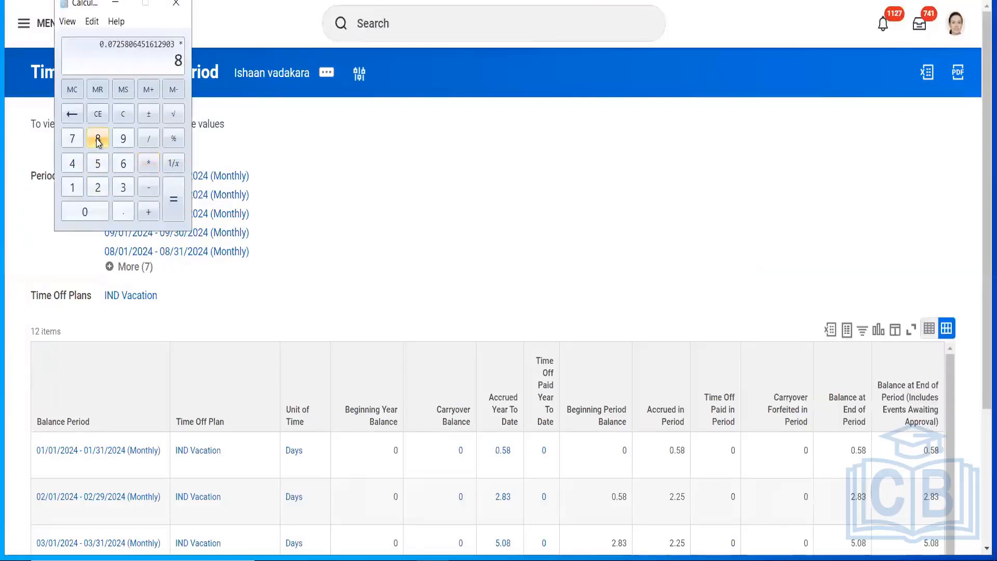
left_click(173, 211)
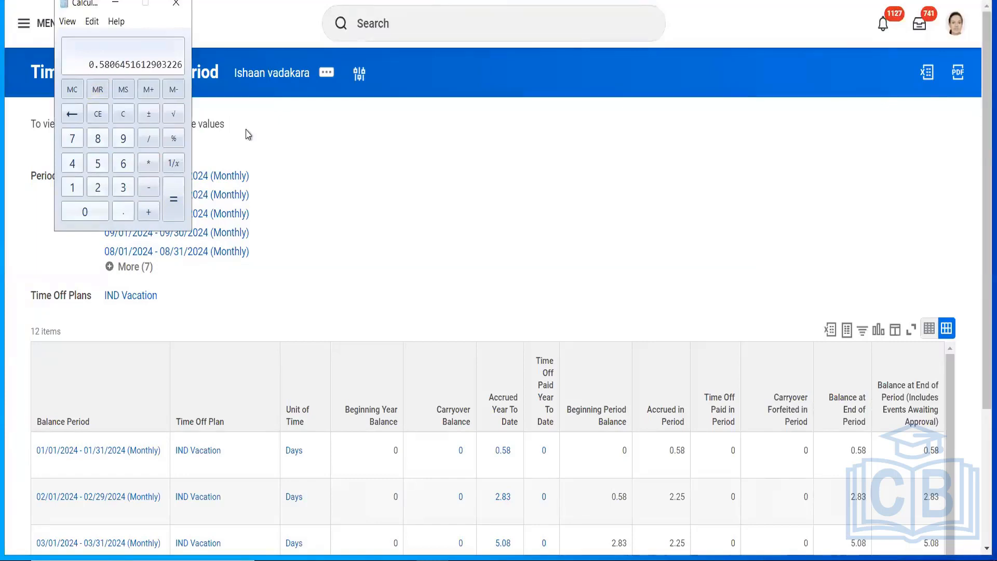
left_click(680, 453)
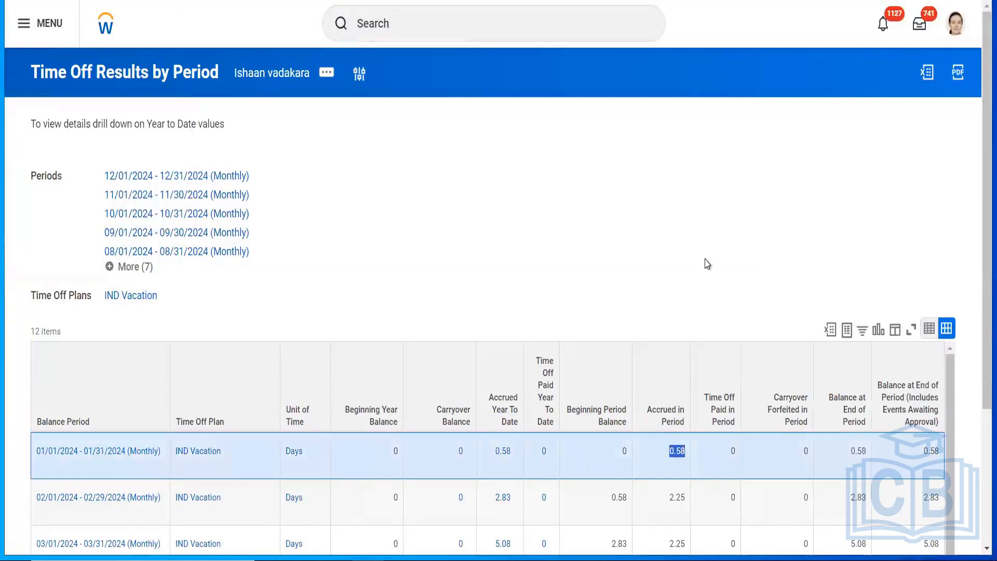
scroll(680, 453, "down", 3)
Step: Open the VIG_IND_Annual_Leave_Accrual accrual from the time off plan's accruals
scroll(979, 138, "up", 3)
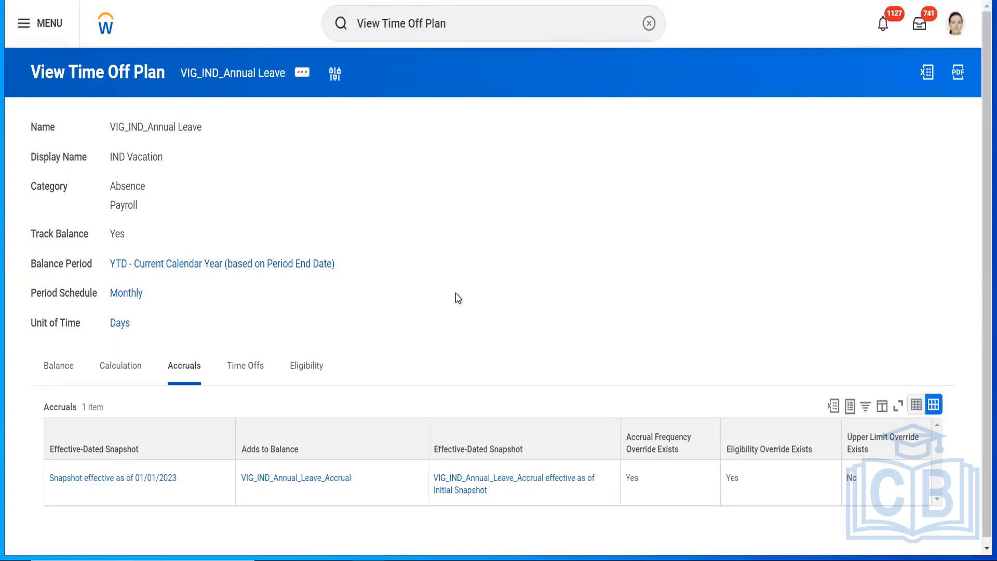
left_click(277, 483)
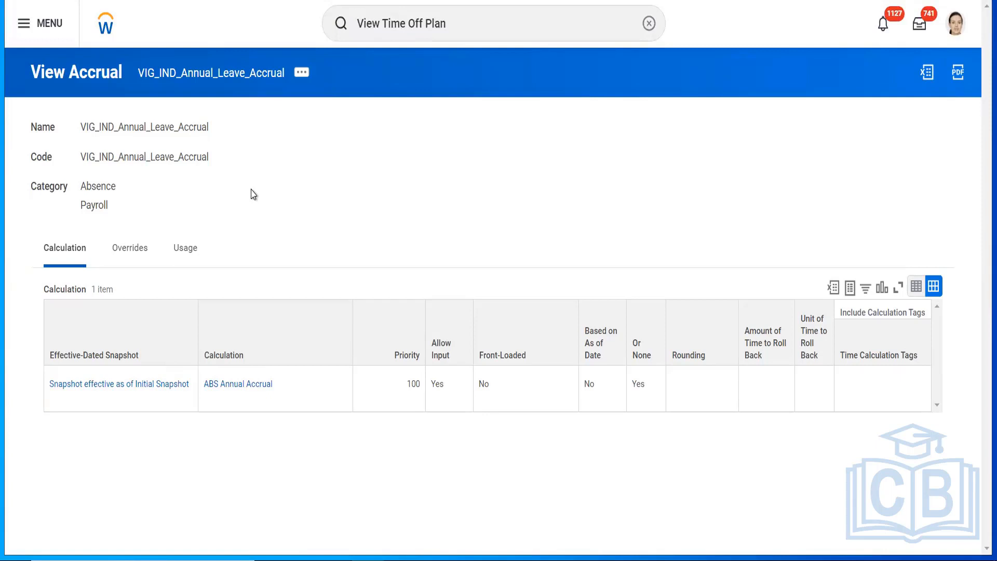
Step: Compare the accrual's India full-time overrides with its ABS Annual Accrual calculation, then open related actions
left_click(130, 250)
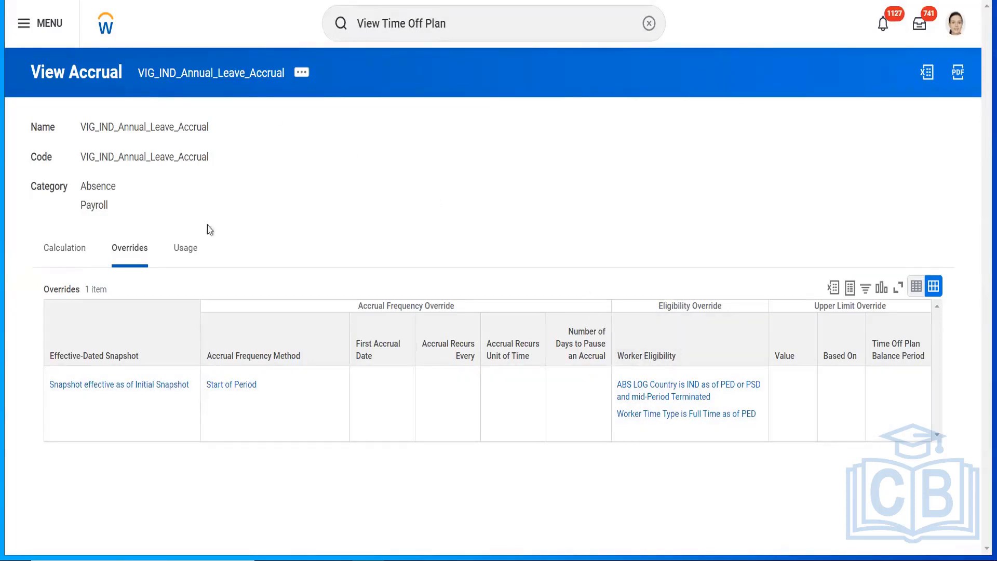
left_click(65, 248)
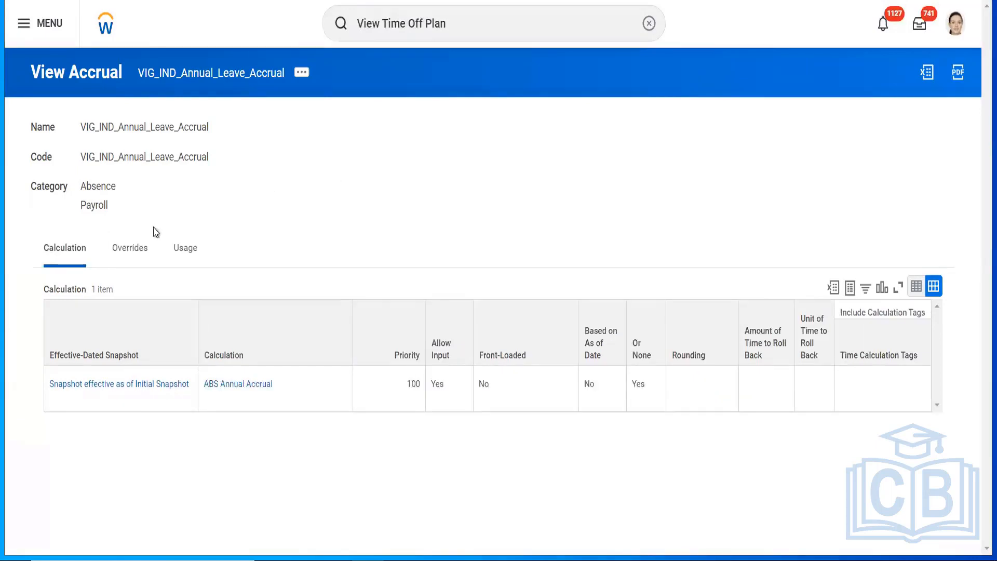
left_click(133, 252)
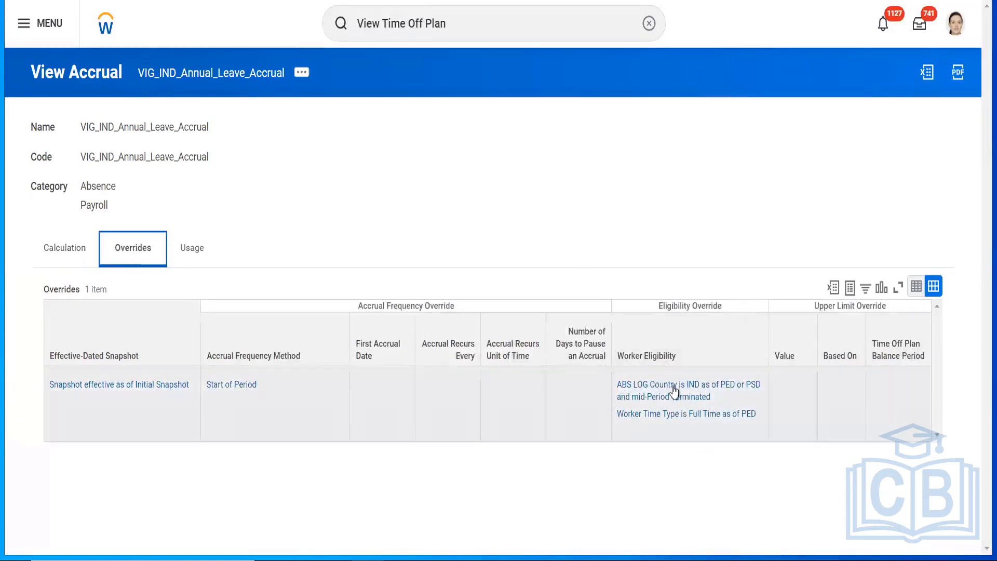
left_click(63, 256)
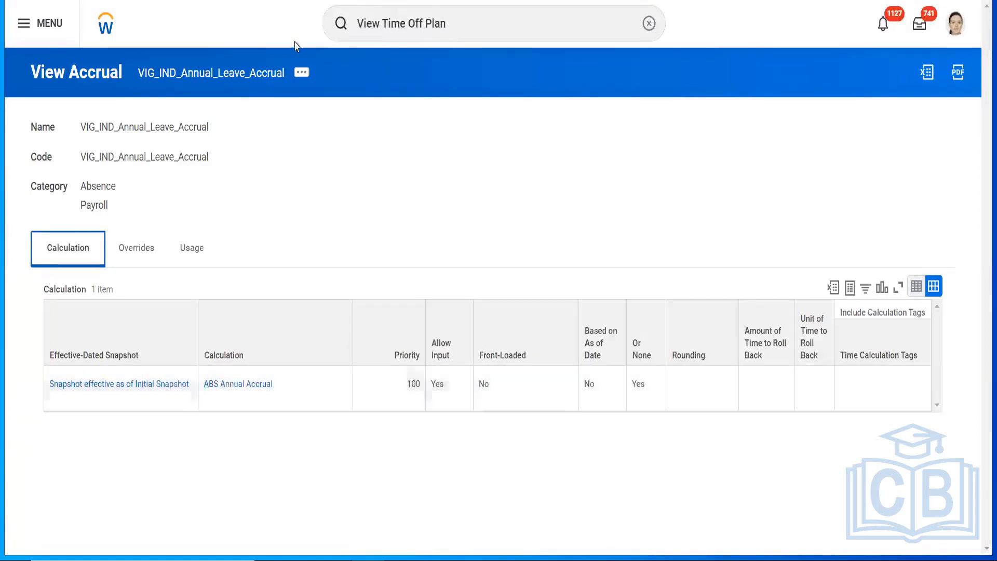
left_click(300, 74)
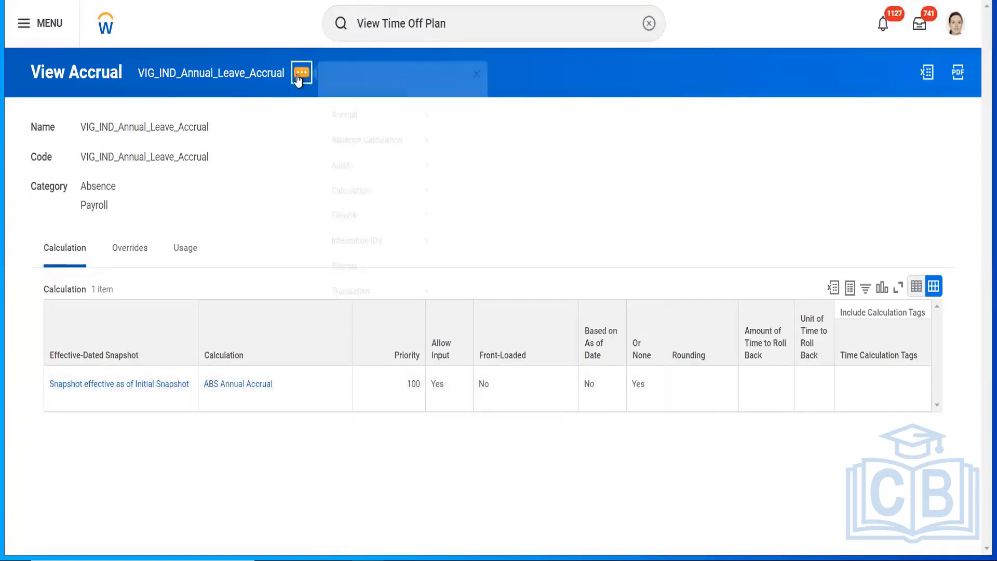
Step: Edit the accrual by updating its existing Initial Snapshot effective date
mouse_move(401, 139)
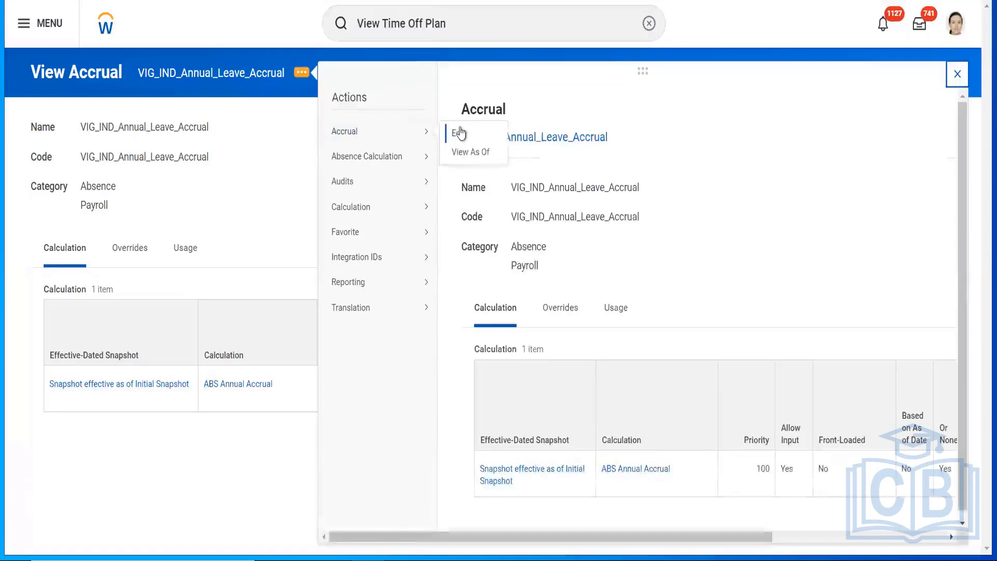
left_click(461, 134)
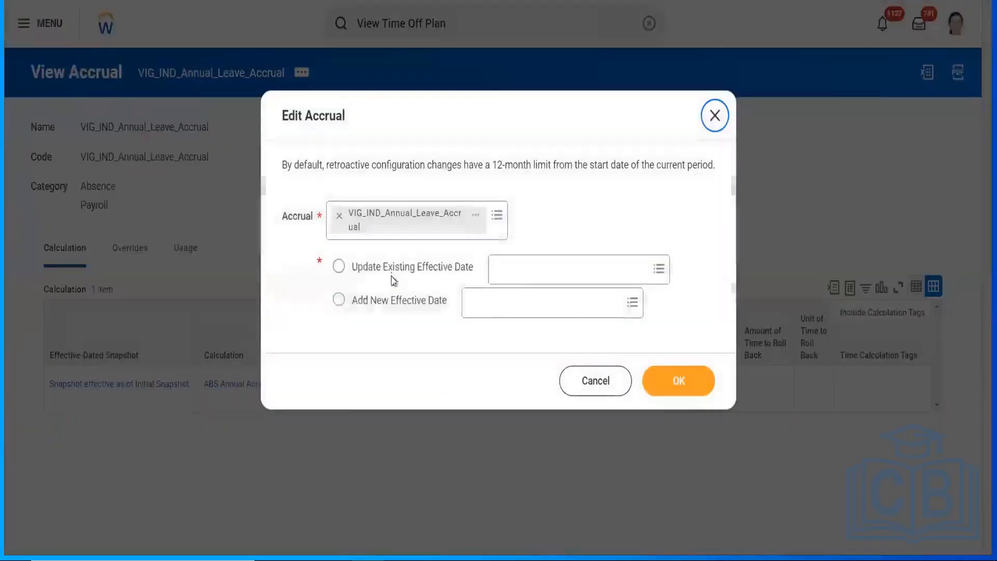
left_click(522, 279)
left_click(529, 277)
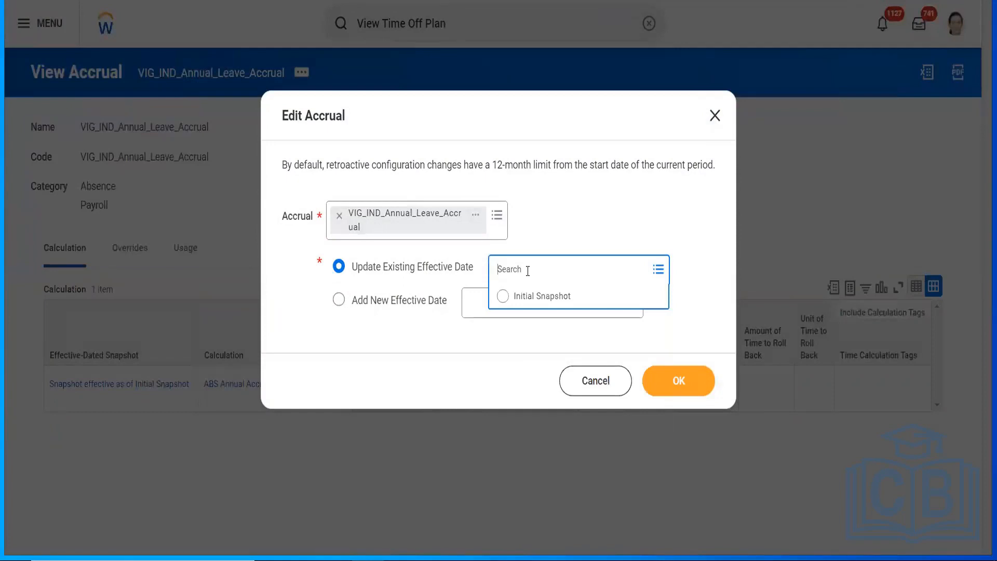
left_click(516, 299)
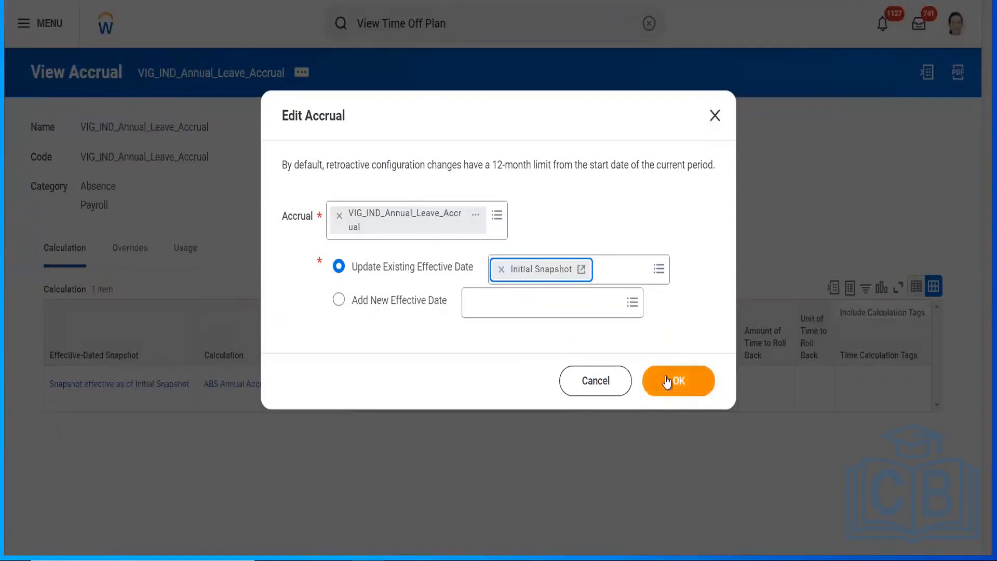
left_click(667, 381)
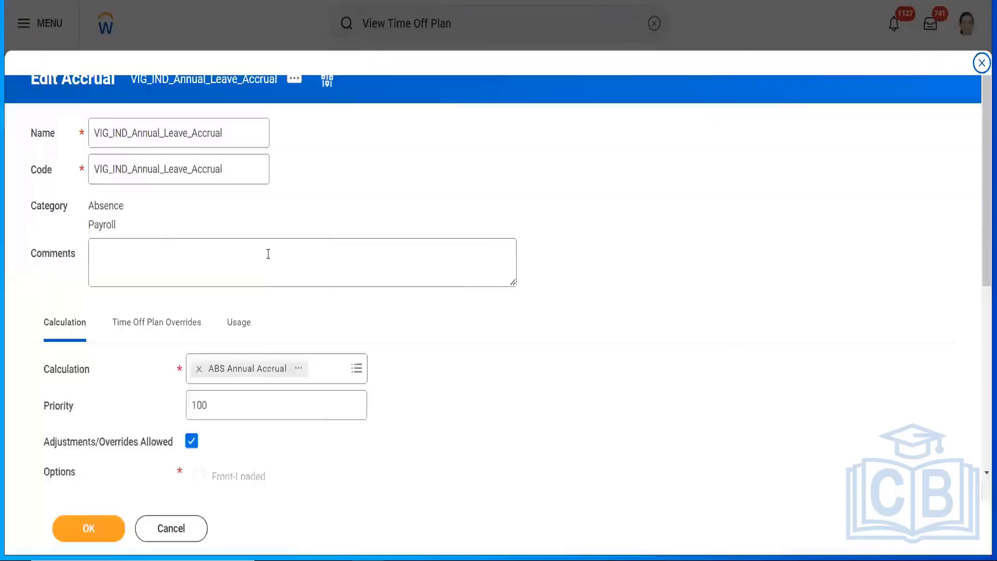
left_click(299, 371)
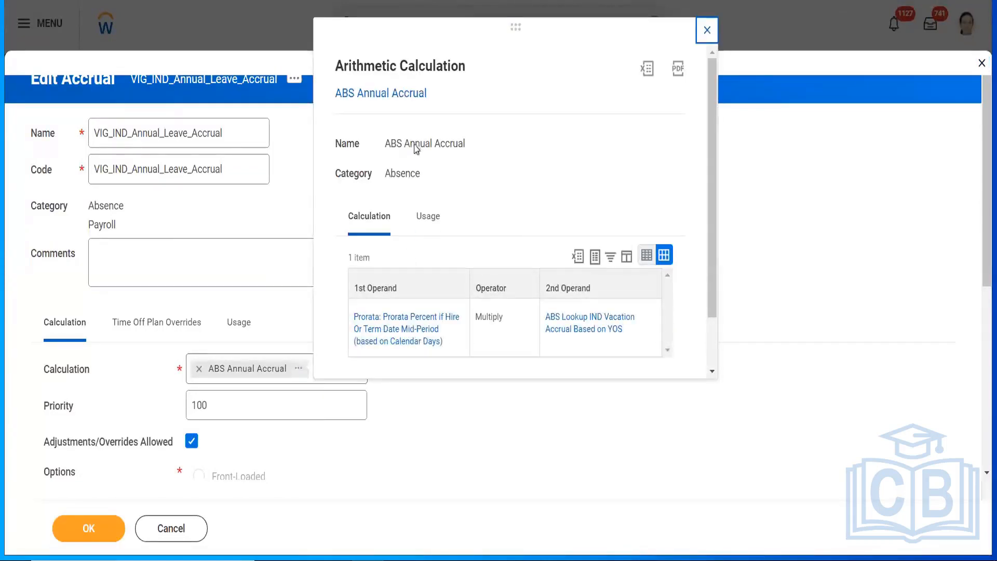
triple_click(416, 145)
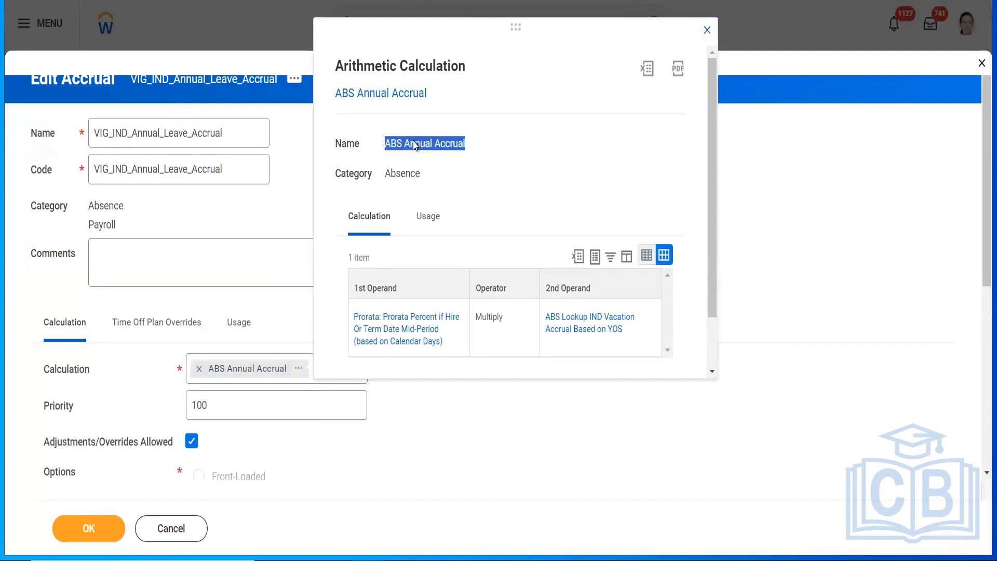
left_click(708, 31)
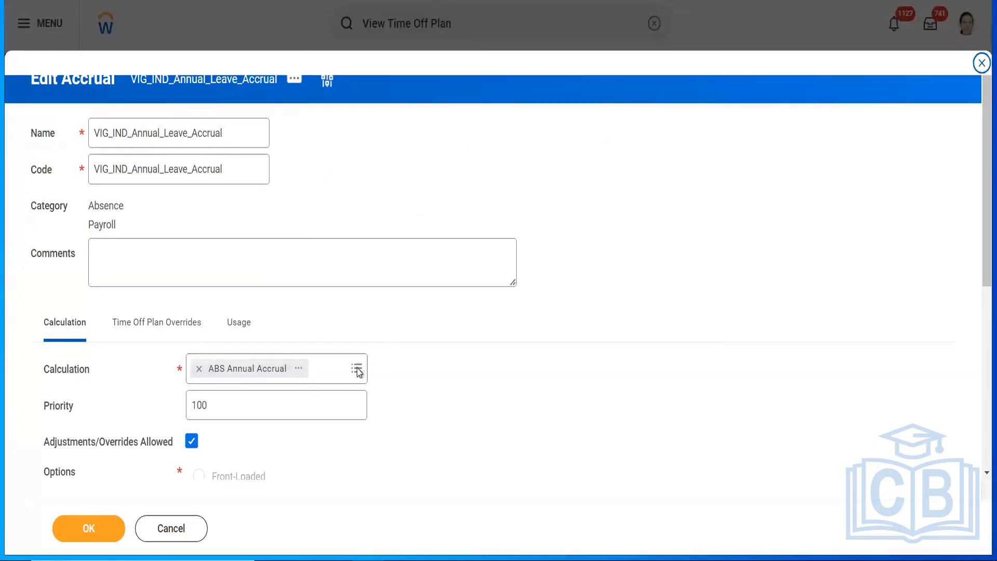
left_click(338, 370)
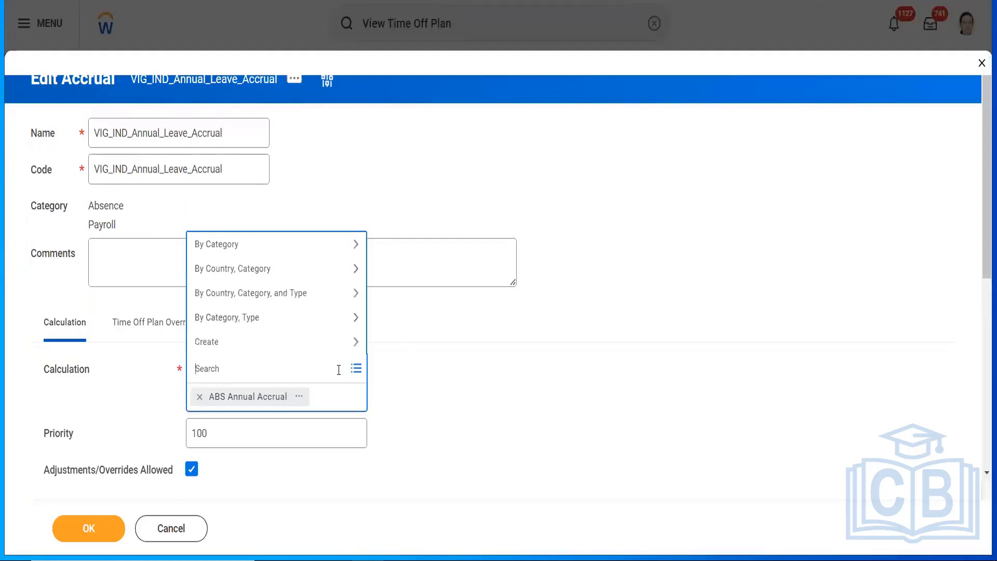
left_click(235, 347)
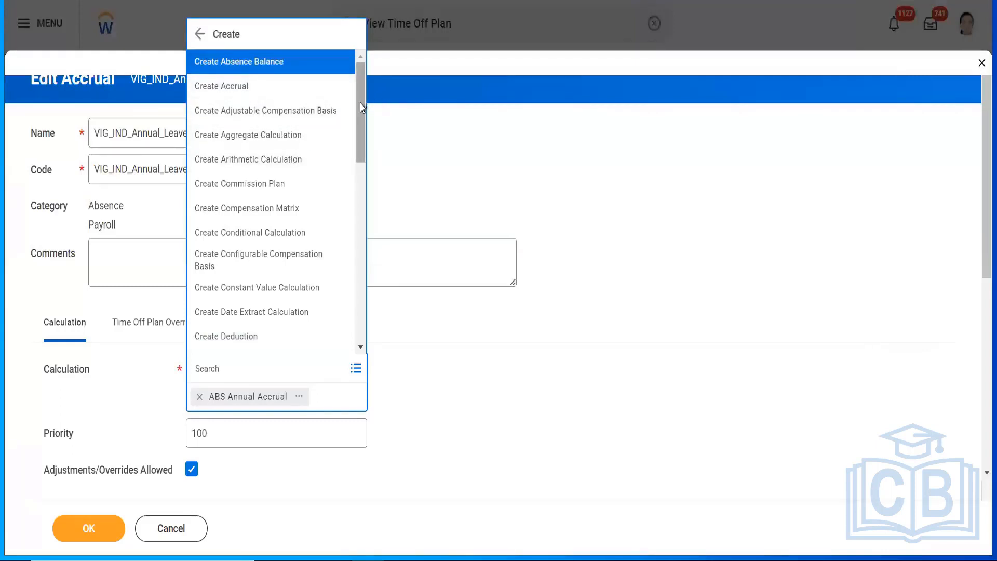
scroll(362, 114, "down", 2)
left_click_drag(362, 115, 362, 132)
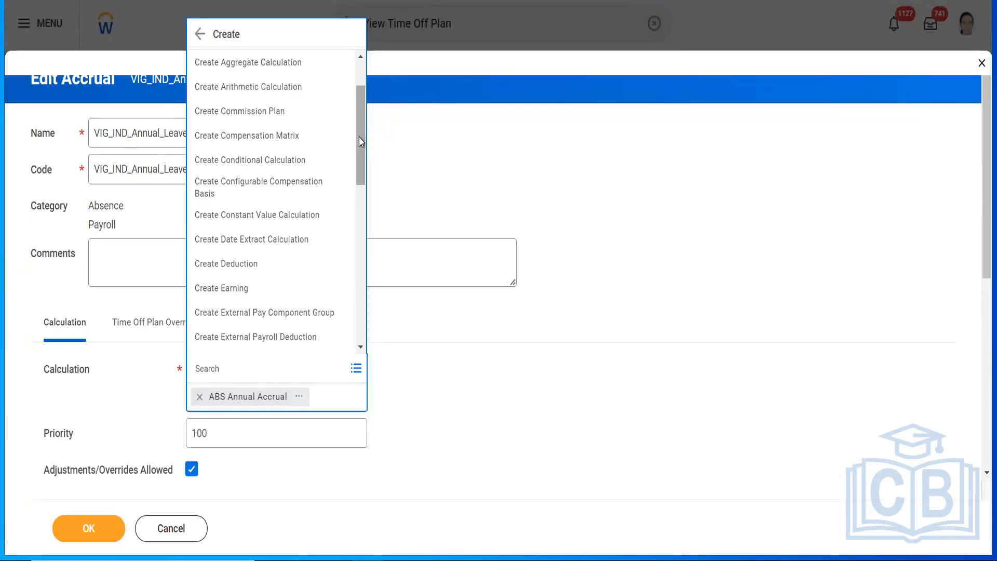
left_click(300, 398)
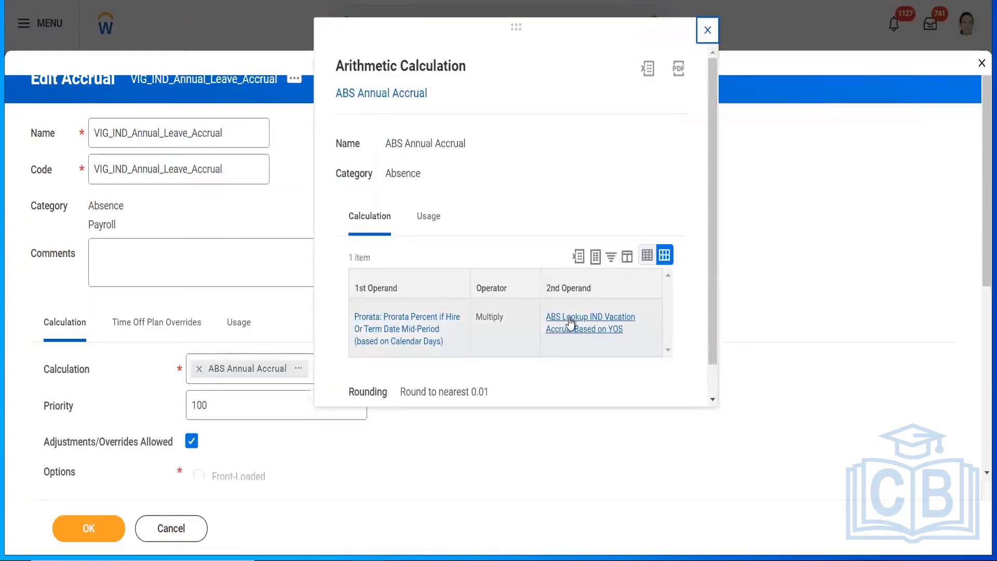
right_click(570, 321)
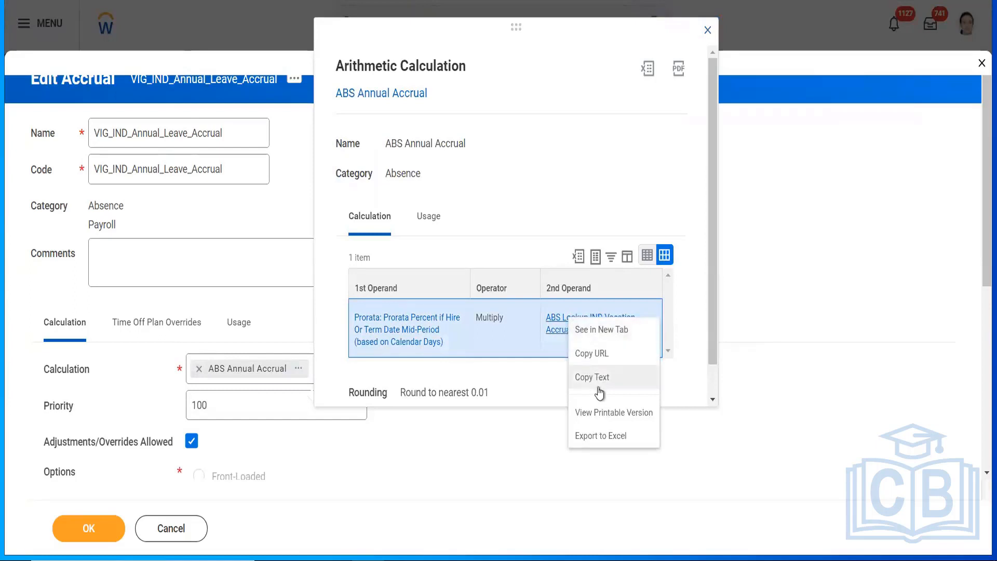
left_click(596, 379)
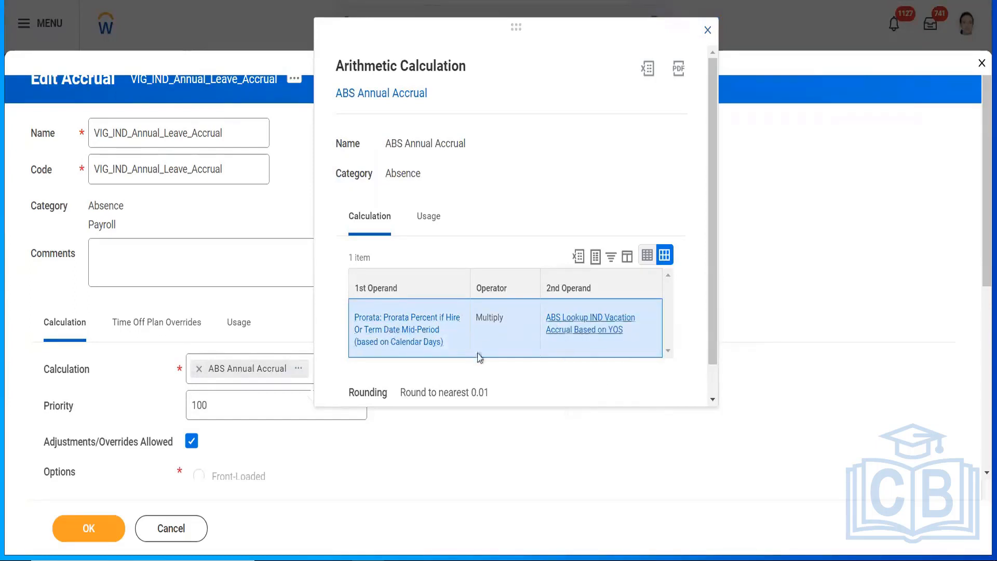
left_click(707, 32)
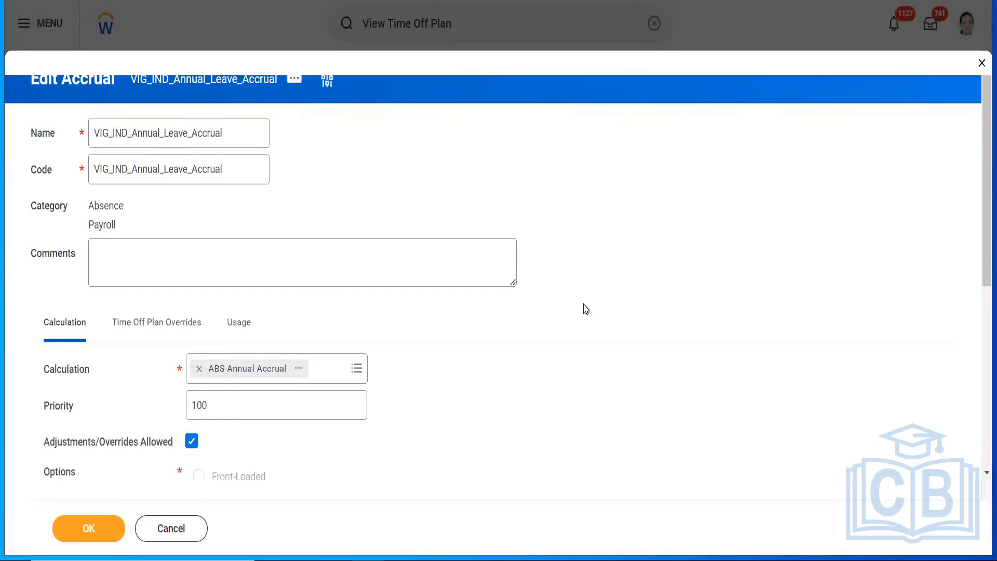
Step: Remove ABS Annual Accrual from Calculation and choose Create Conditional Calculation instead
left_click(199, 369)
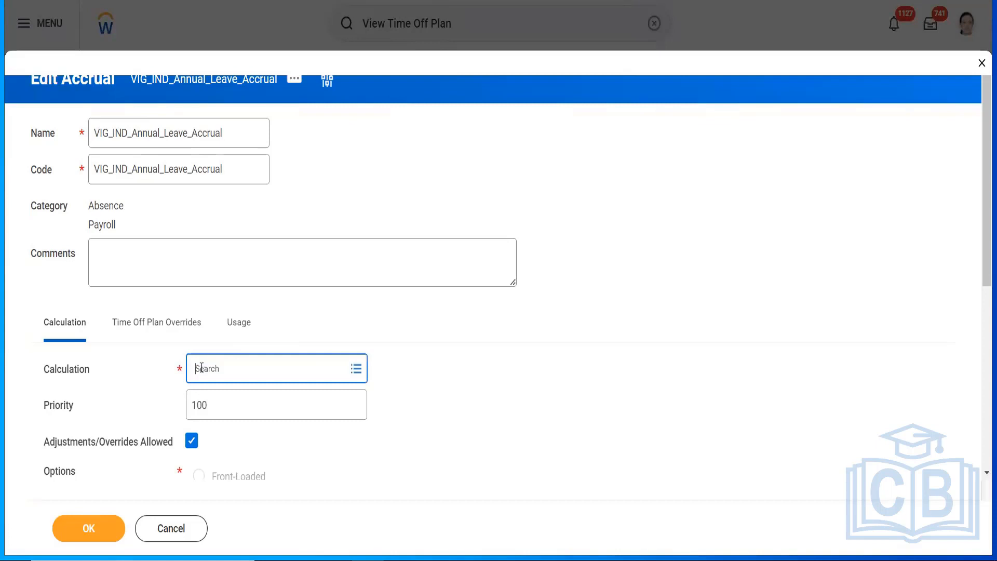
left_click(256, 361)
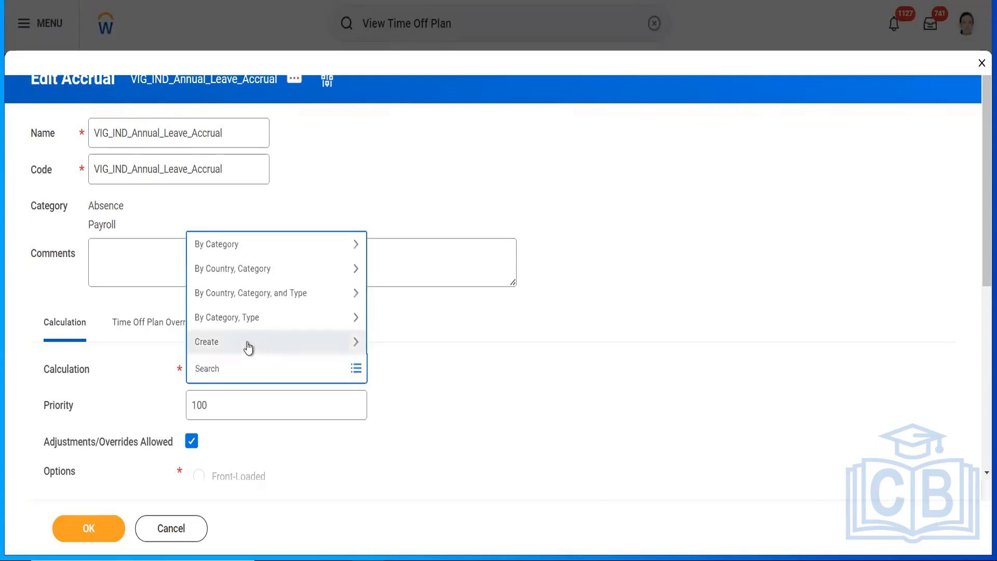
left_click(248, 342)
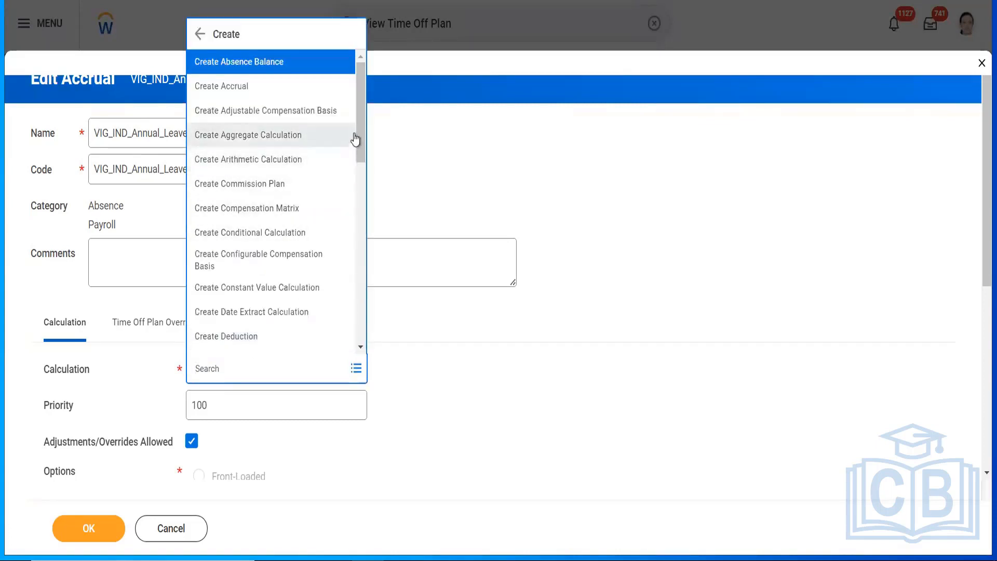
left_click_drag(359, 139, 374, 182)
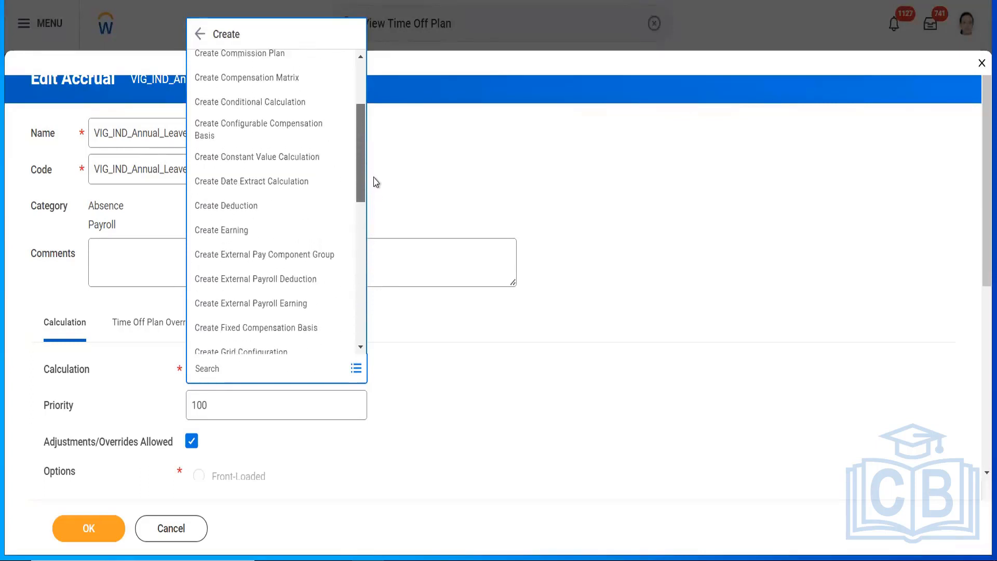
left_click(236, 107)
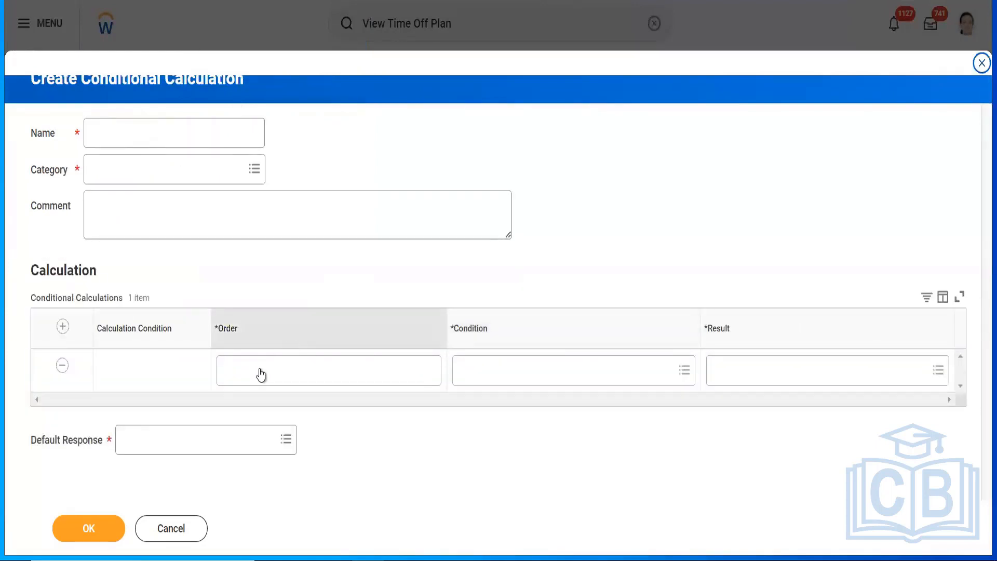
Step: Set the first row's order to 'a' and search conditions for 'hire date', inspecting AMD-Hire date>15th
left_click(260, 374)
type("a")
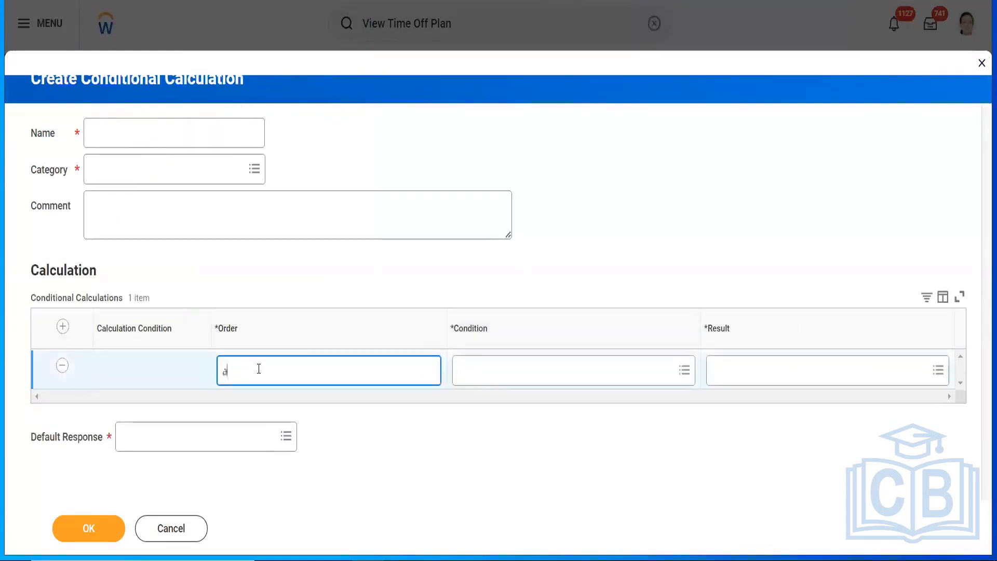
left_click(558, 375)
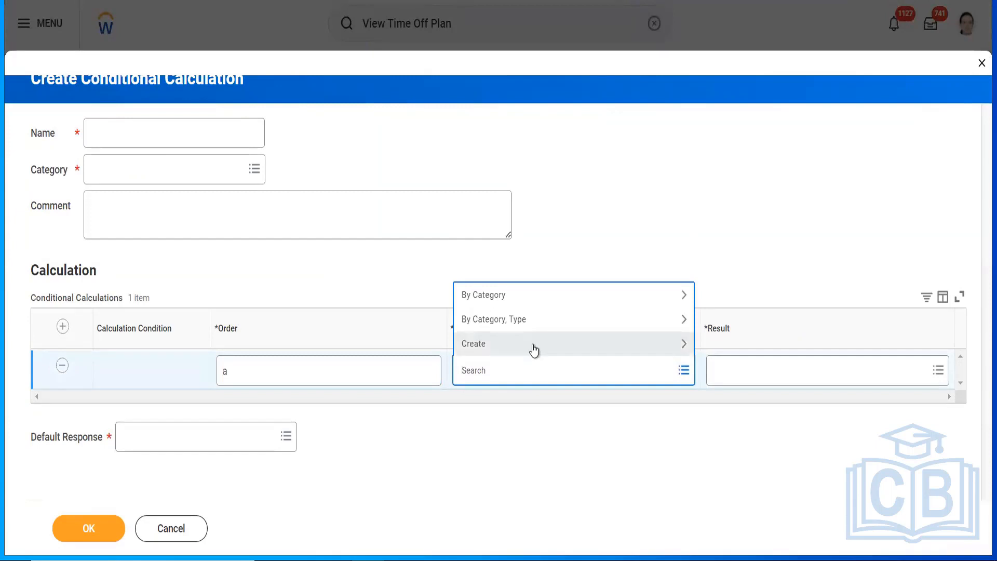
type("hir")
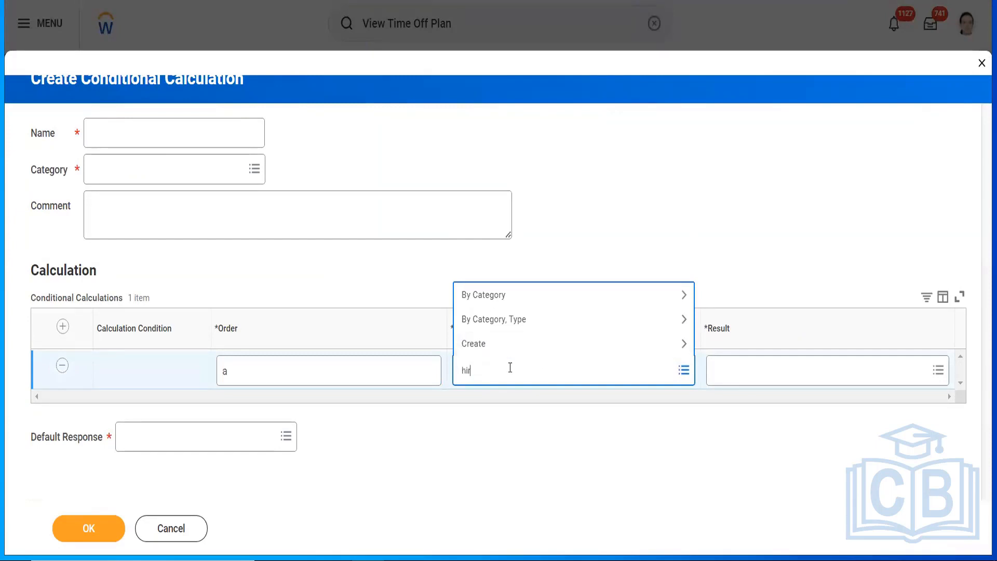
type("e date")
key("Return")
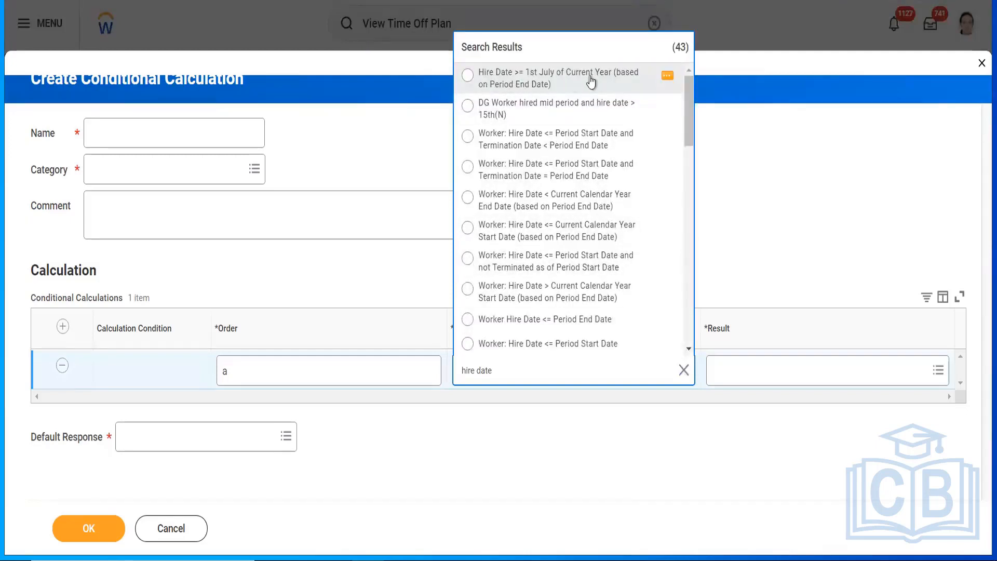
left_click_drag(691, 105, 685, 147)
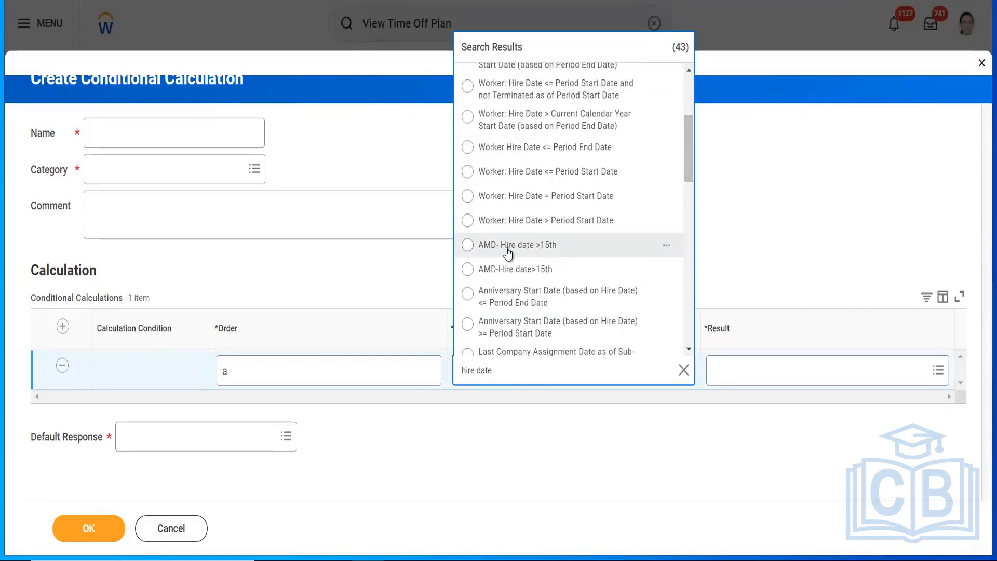
left_click(667, 245)
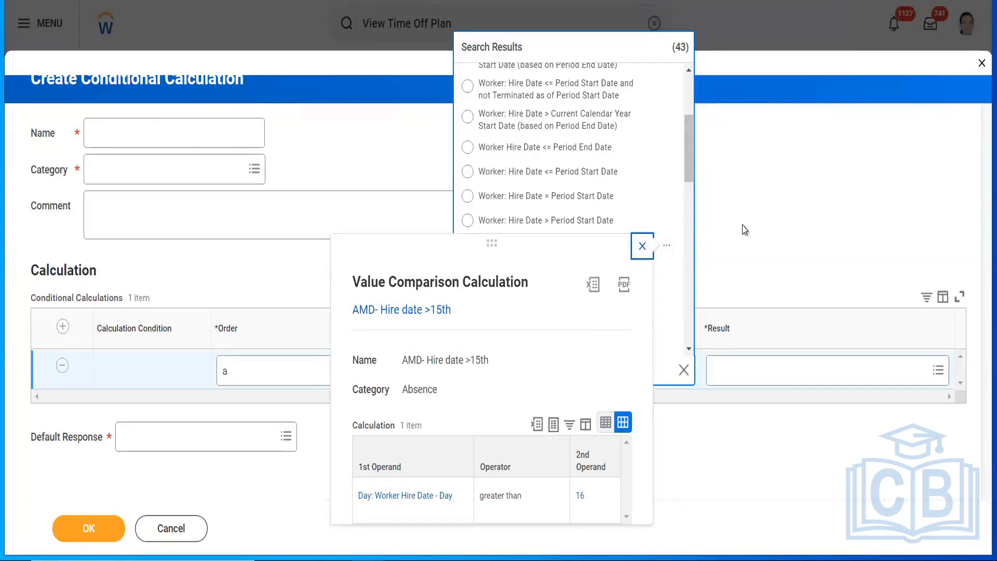
left_click(642, 249)
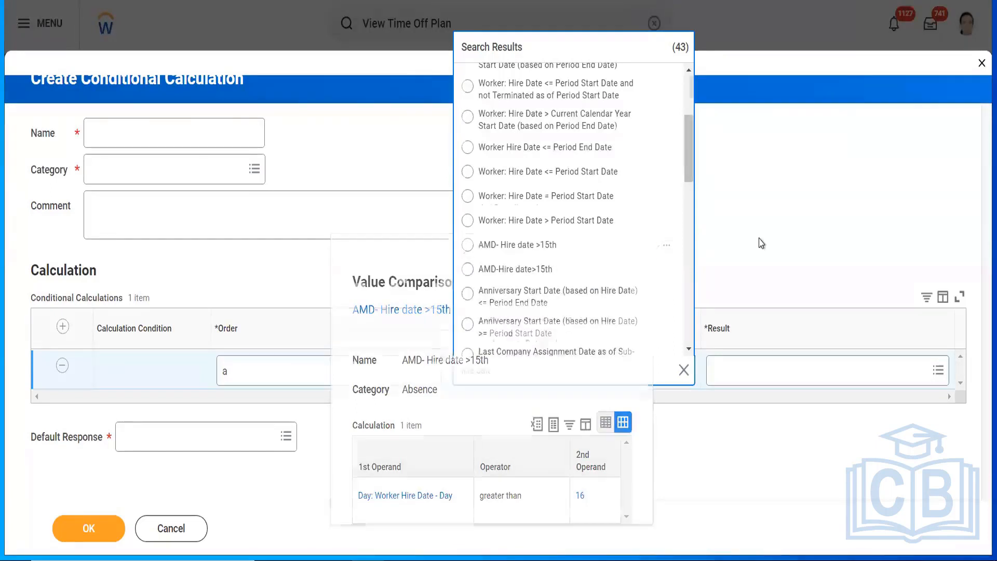
Step: Re-run the 'hire date' search, preview AMD-Hire date>15th, and select it as the condition
left_click(527, 368)
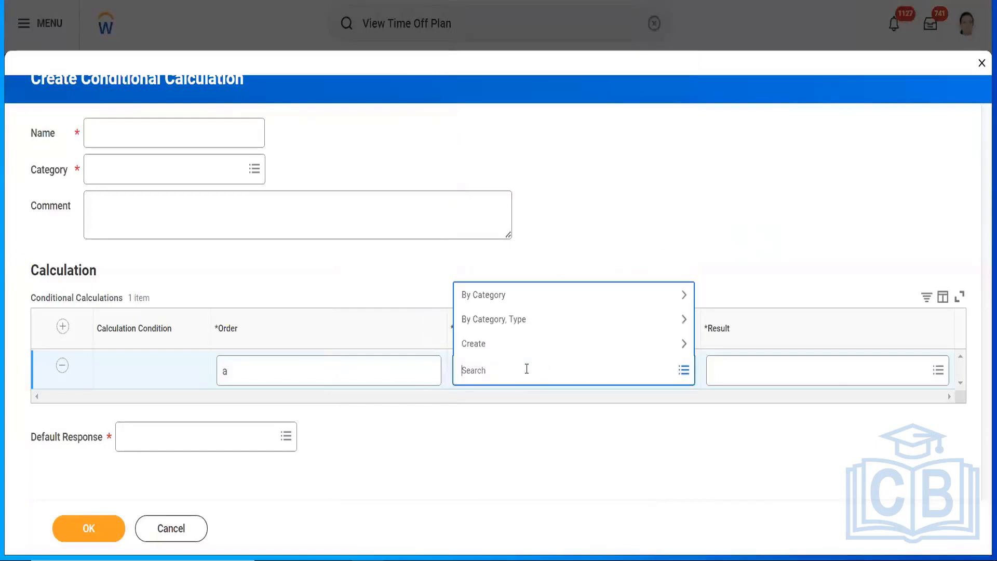
type("hire date")
key("Return")
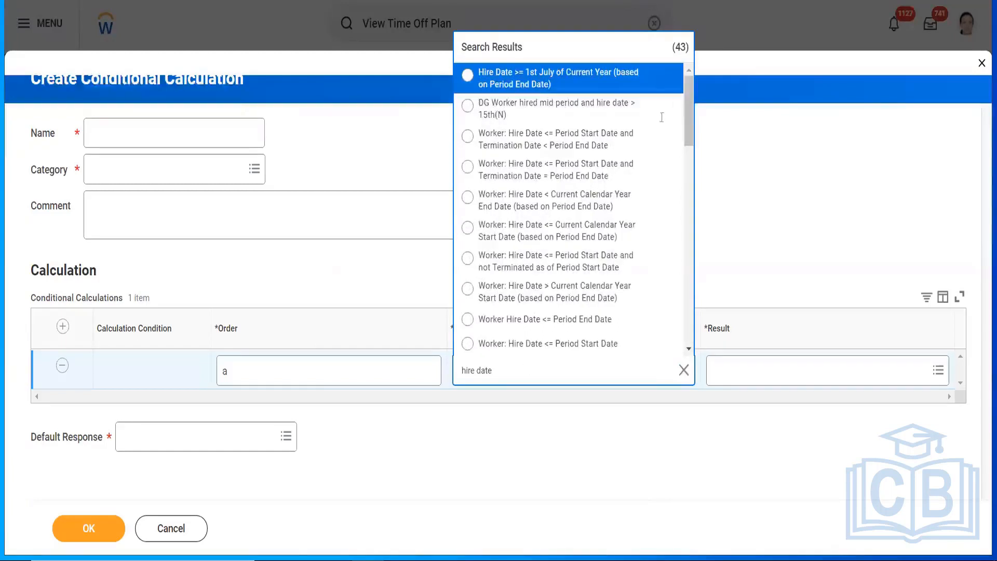
left_click_drag(687, 128, 687, 185)
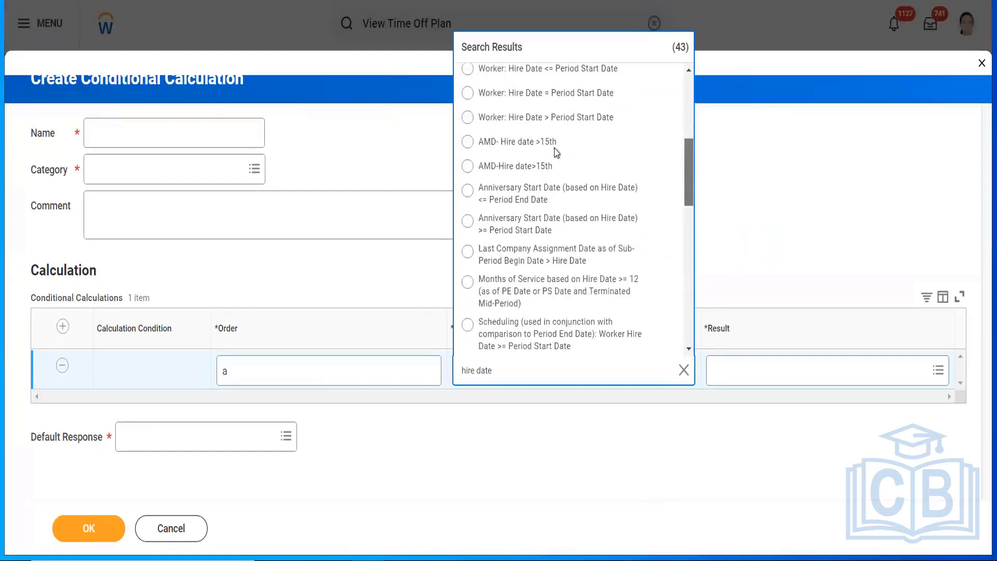
left_click(669, 145)
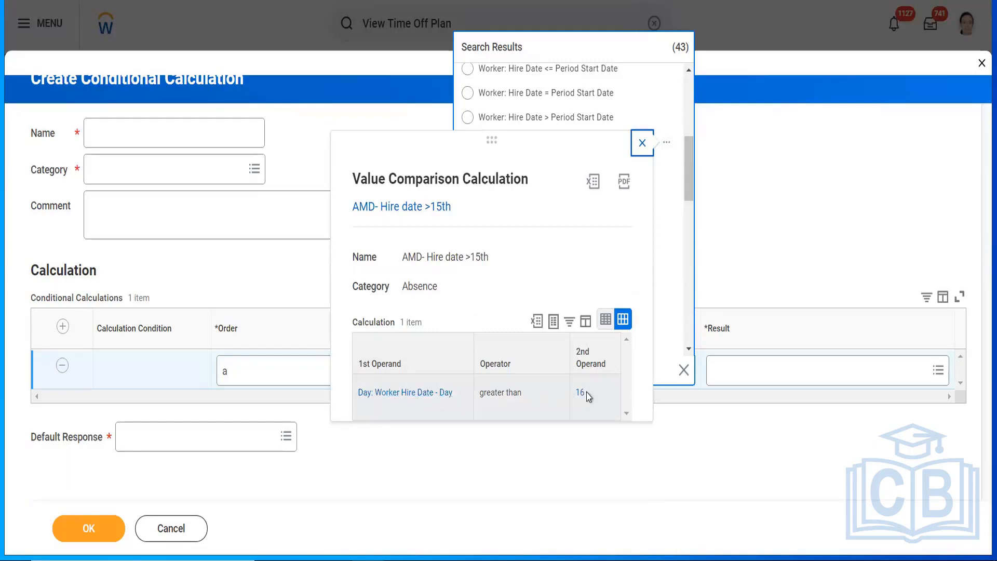
left_click(637, 147)
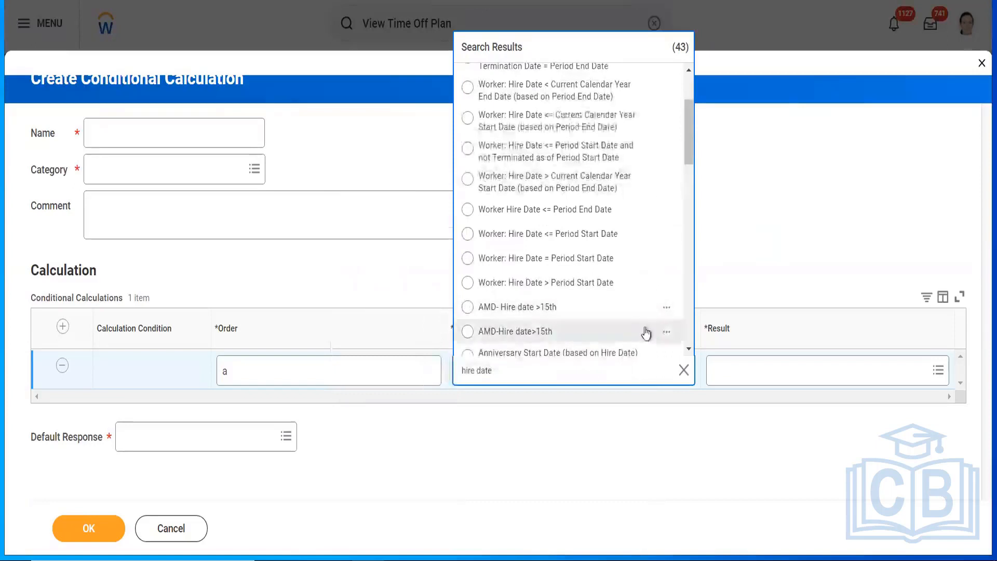
left_click(667, 332)
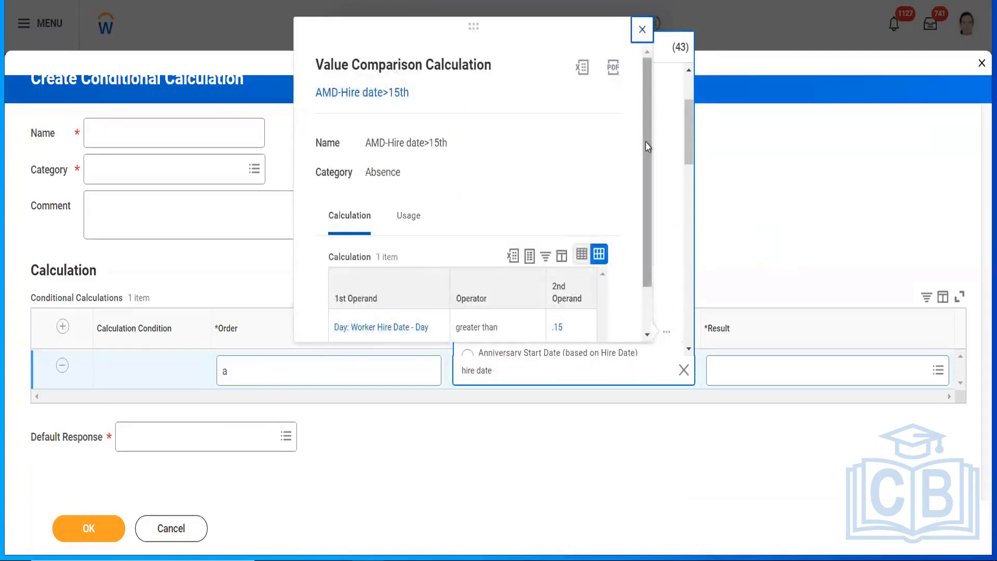
scroll(644, 180, "down", 1)
scroll(646, 125, "up", 1)
left_click(642, 29)
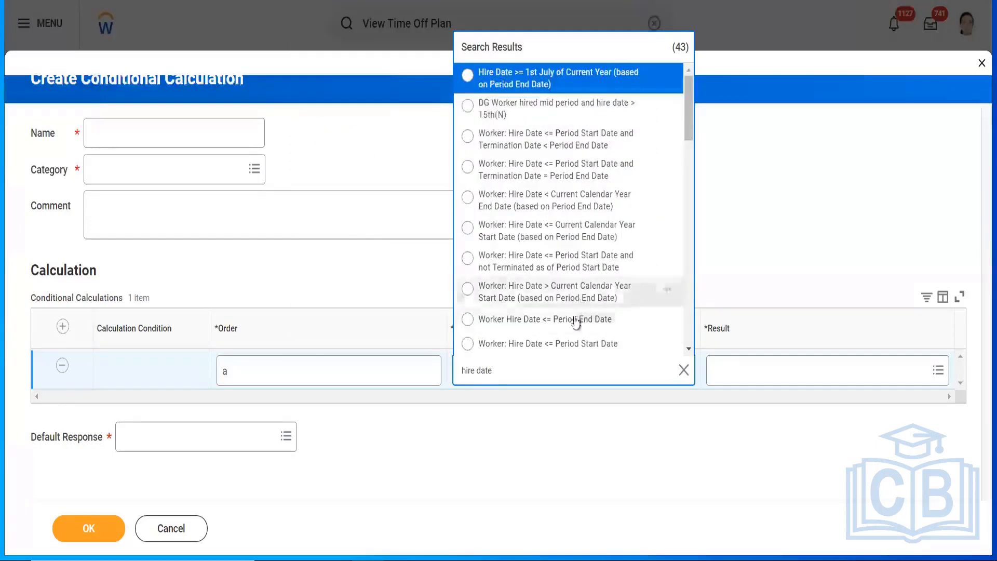
left_click_drag(689, 134, 685, 165)
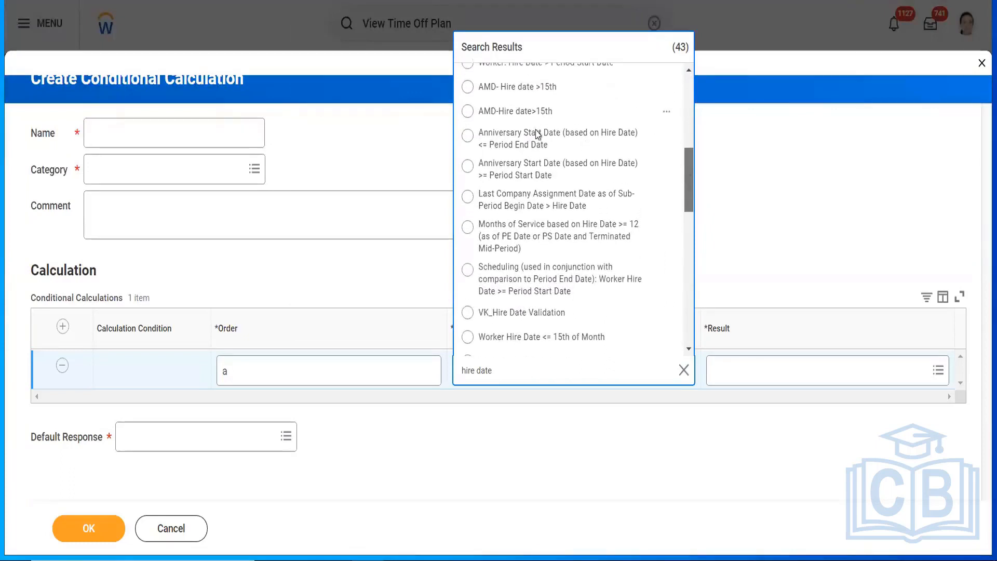
left_click(506, 115)
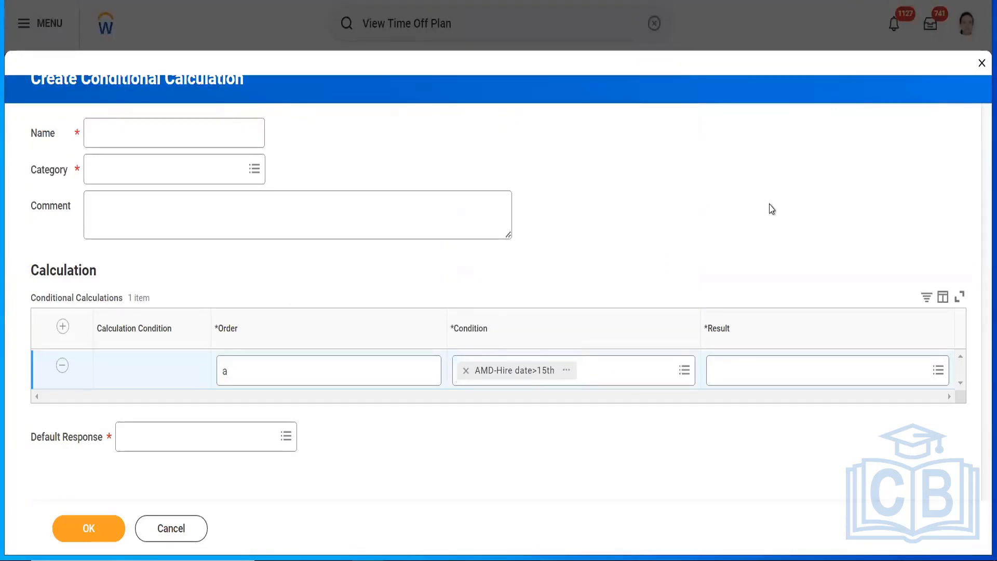
Step: Set the result to 0 and the default response to ABS Lookup IND Vacation Accrual Based on YOS
left_click(568, 371)
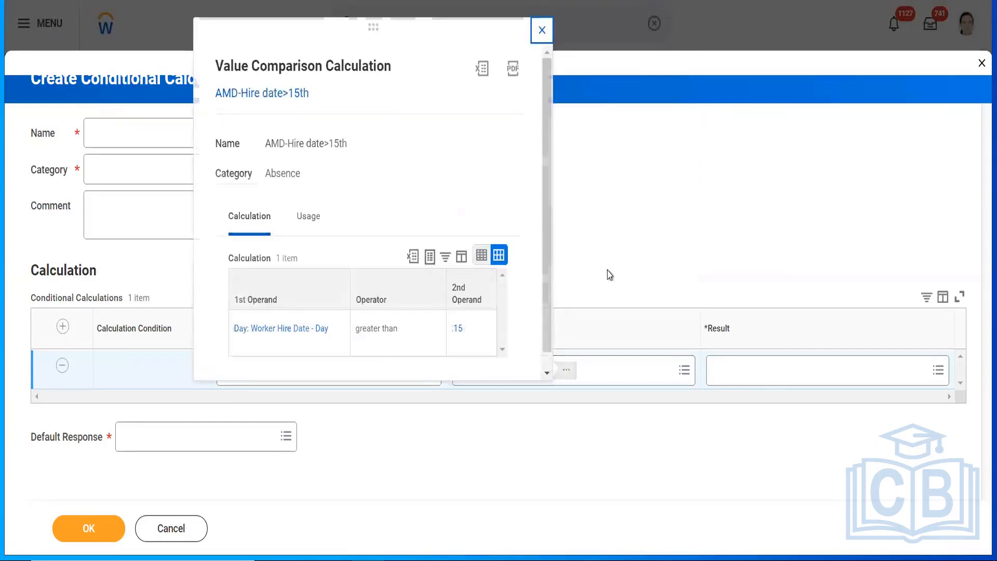
left_click(771, 374)
type("0")
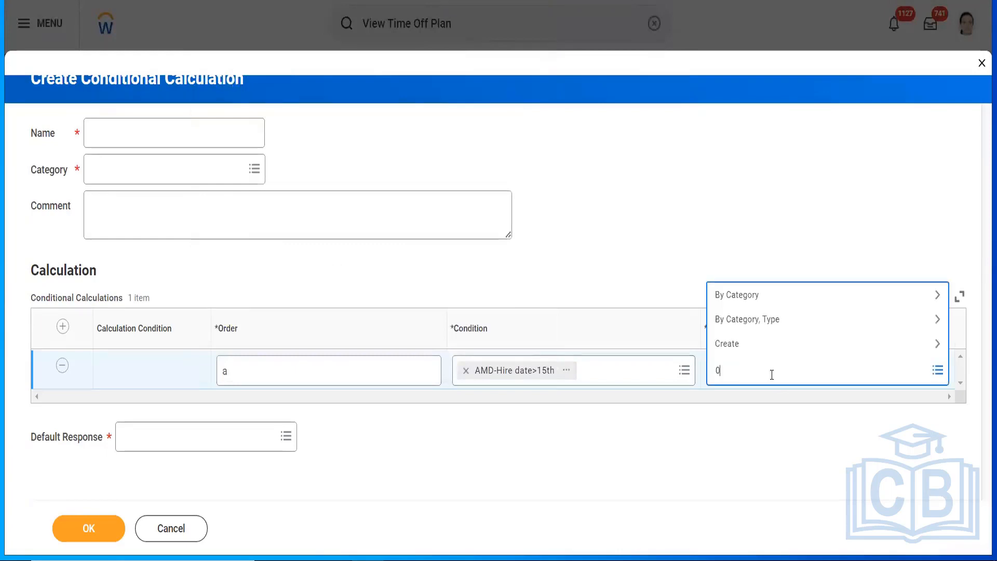
key("Return")
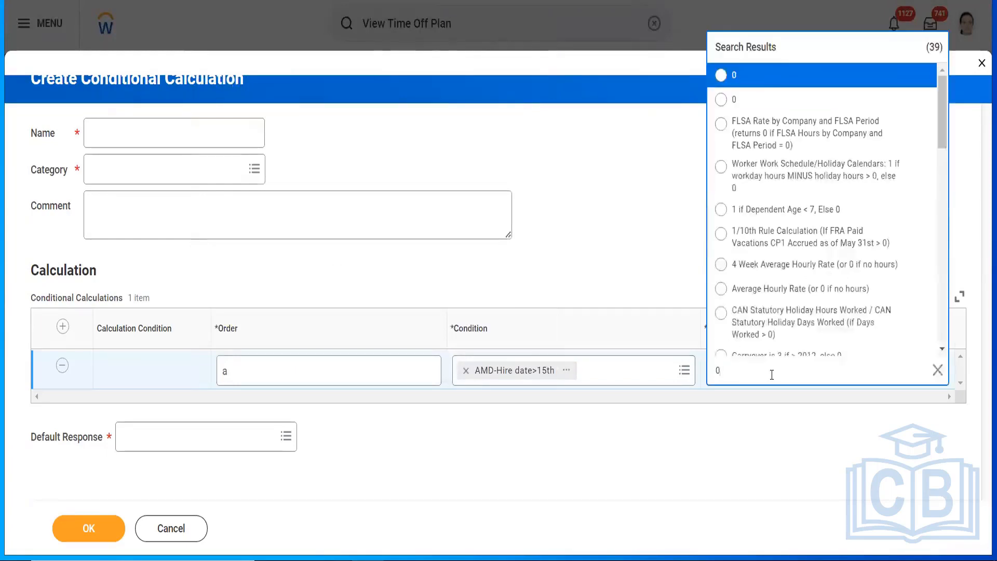
left_click(762, 79)
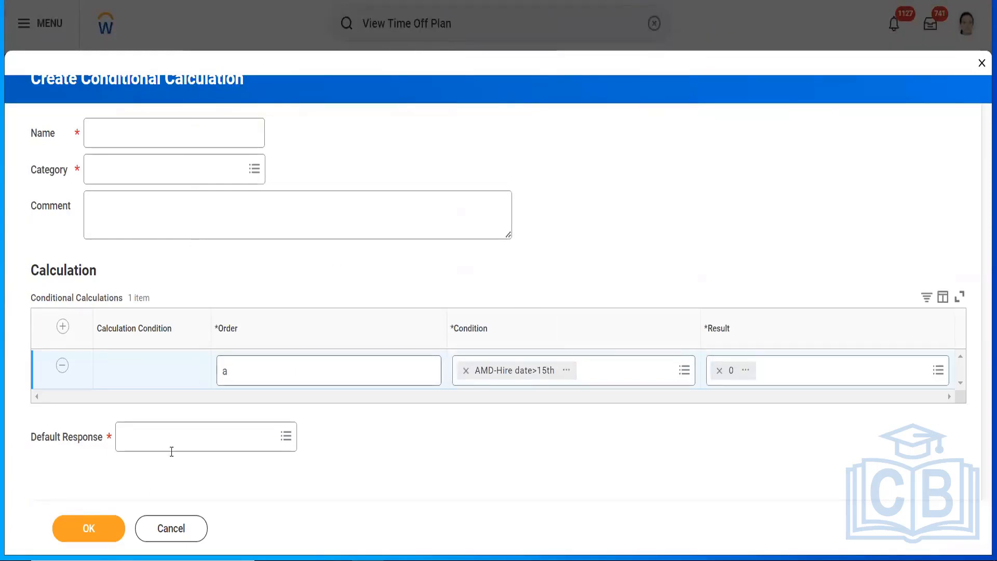
left_click(156, 437)
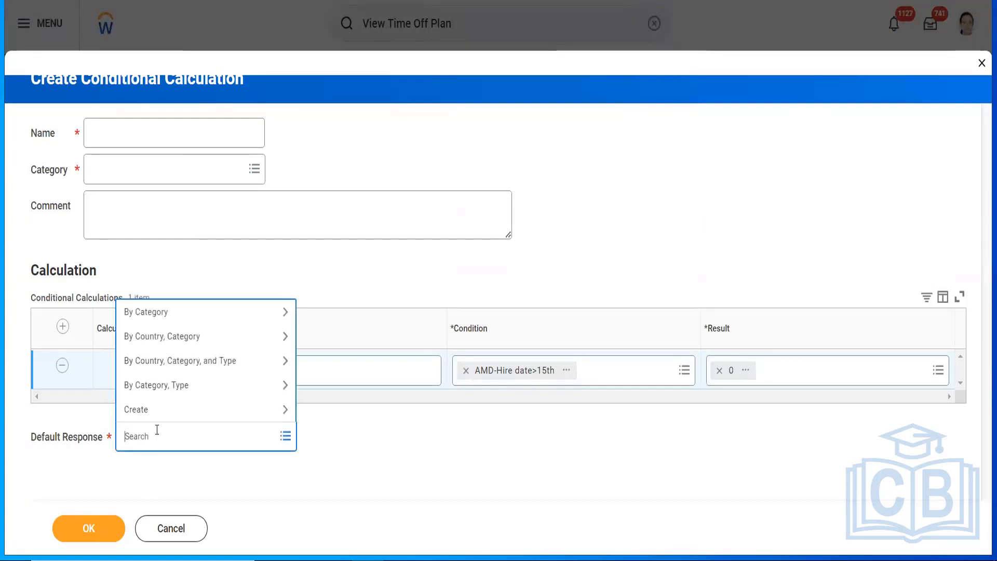
type("ABS Lookup IND Vacation Accrual Based on YOS")
key("Return")
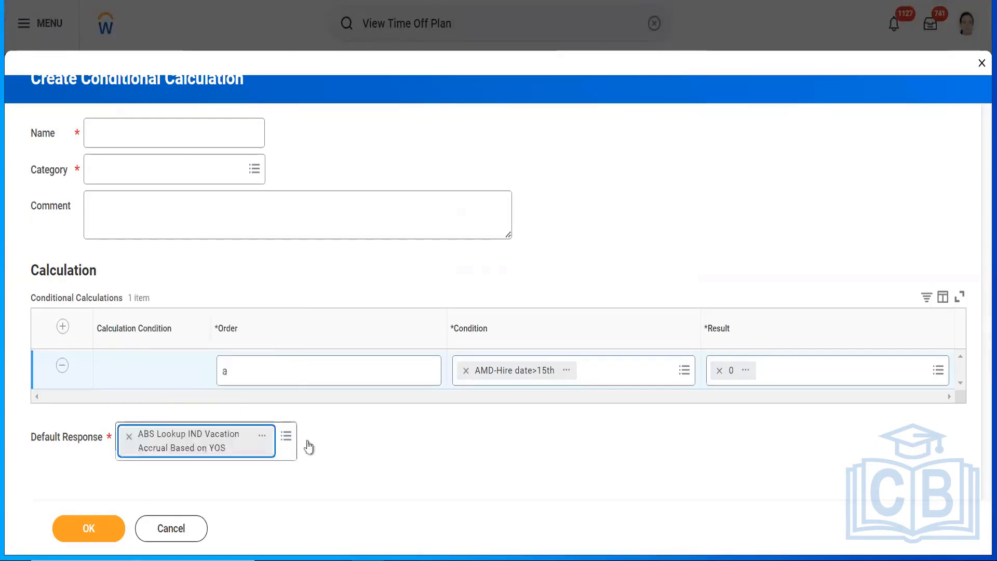
Step: Name the calculation 'ABS Cond Annual Accrual Calculation' and file it under the Absence category
left_click(147, 134)
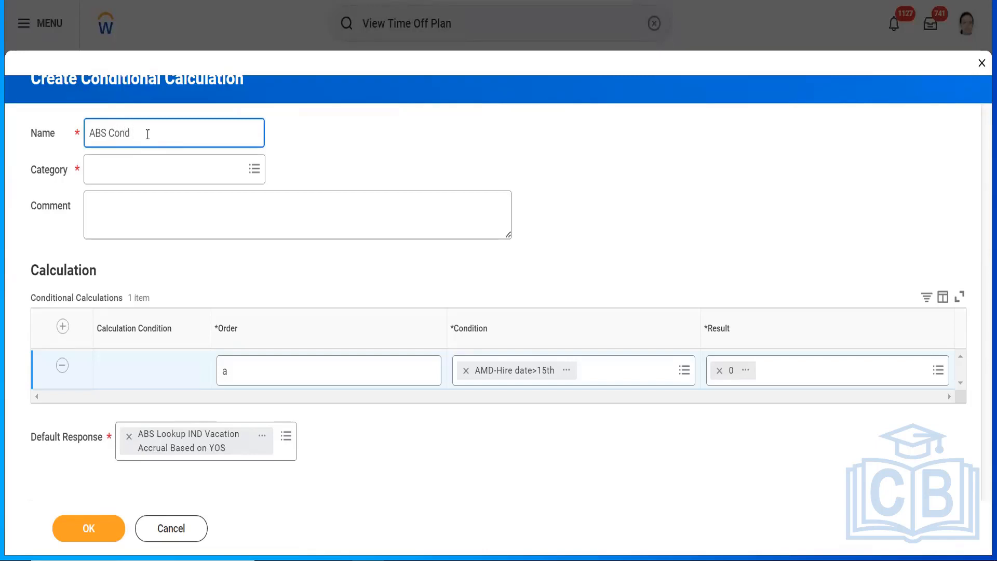
type("Annual Accrual Calculation")
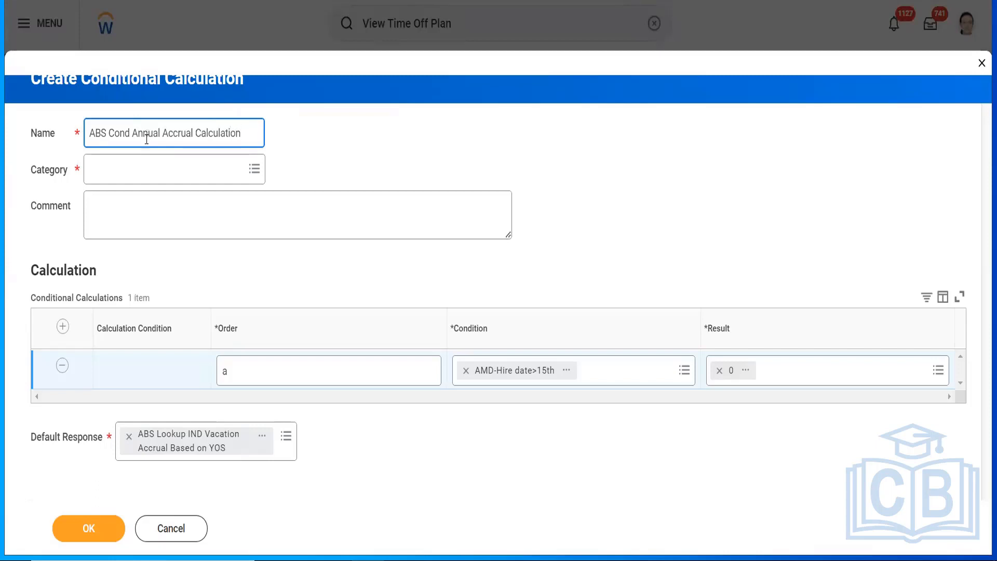
left_click(132, 170)
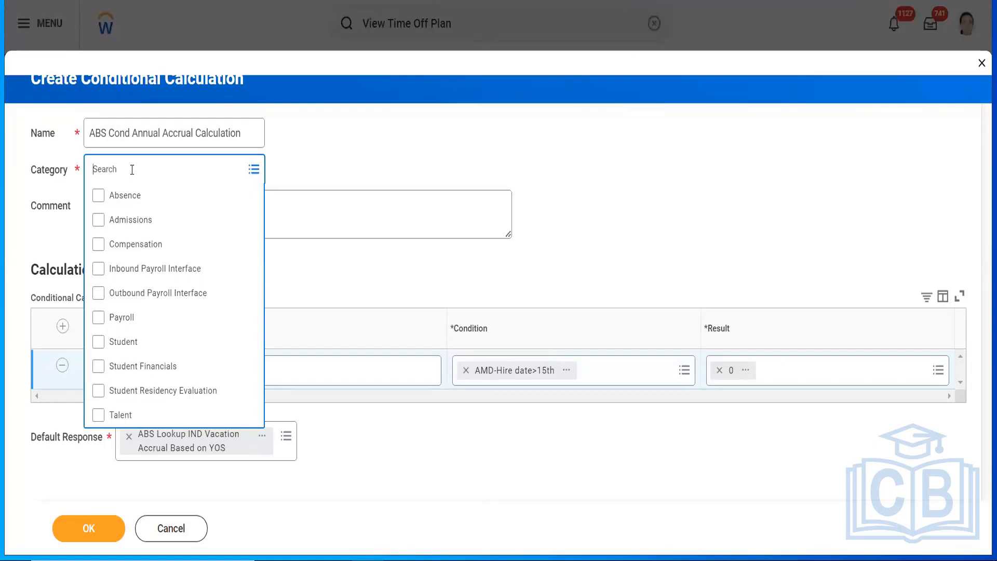
left_click(120, 195)
left_click(391, 160)
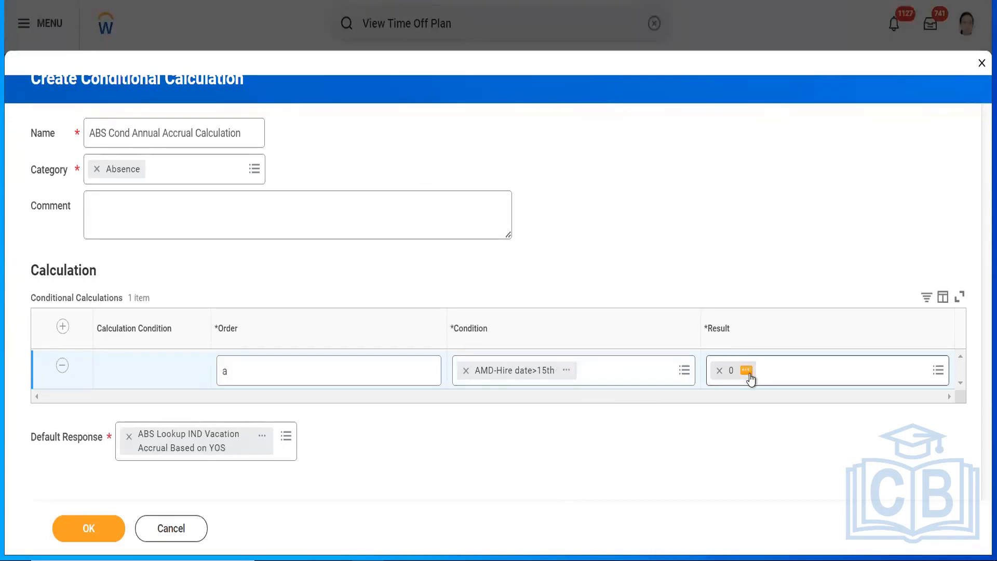
Step: Save the conditional calculation and then the edited VIG_IND_Annual_Leave_Accrual
left_click(81, 535)
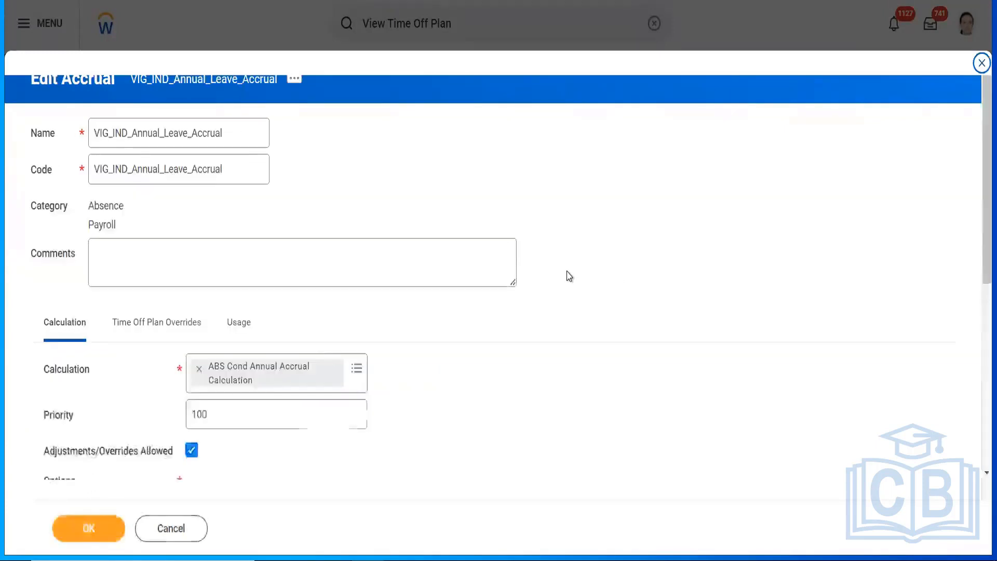
left_click(85, 528)
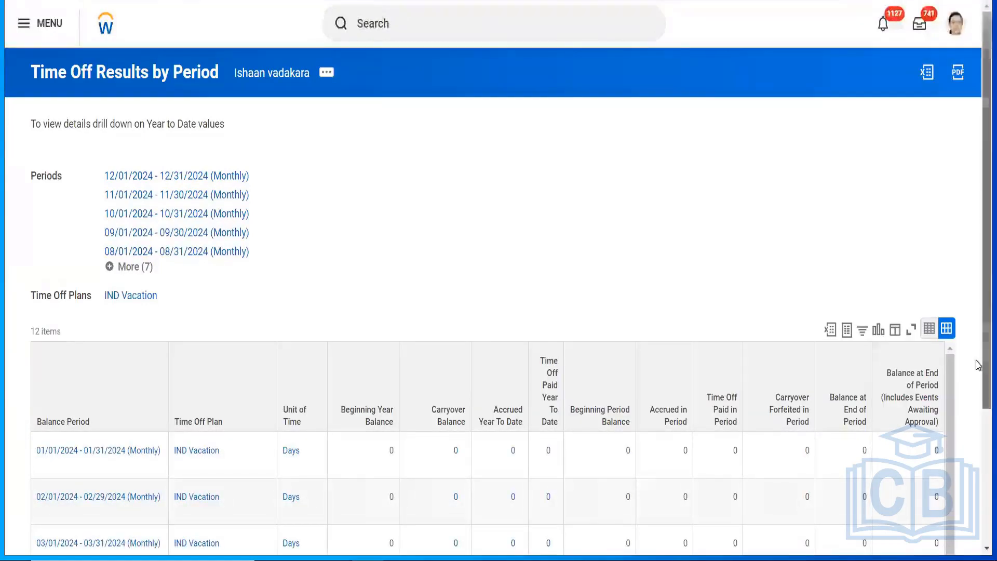
Step: Scroll the IND Vacation results to confirm 0 in every period, then preview the AMD-Hire date>15th condition
scroll(978, 379, "down", 3)
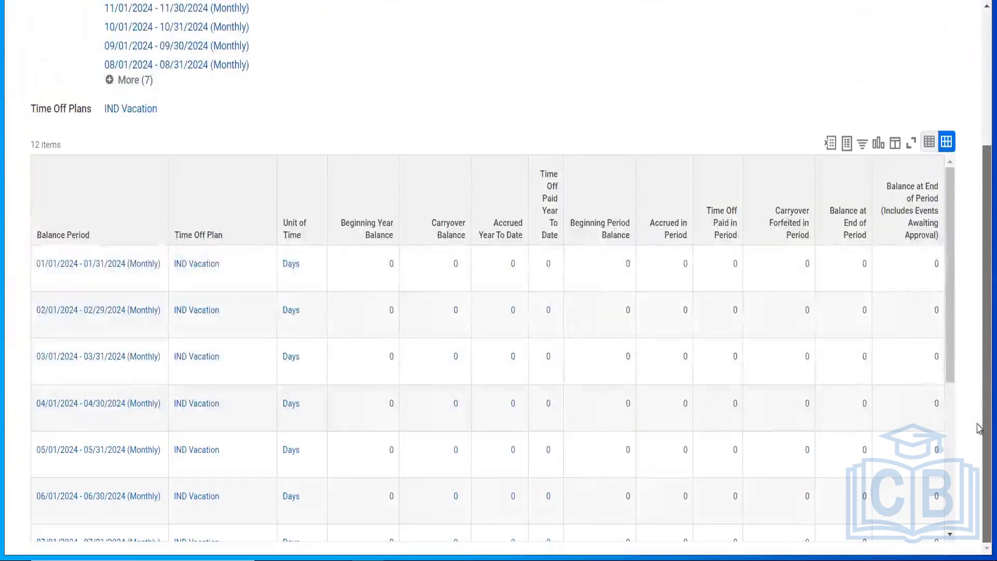
scroll(979, 302, "up", 3)
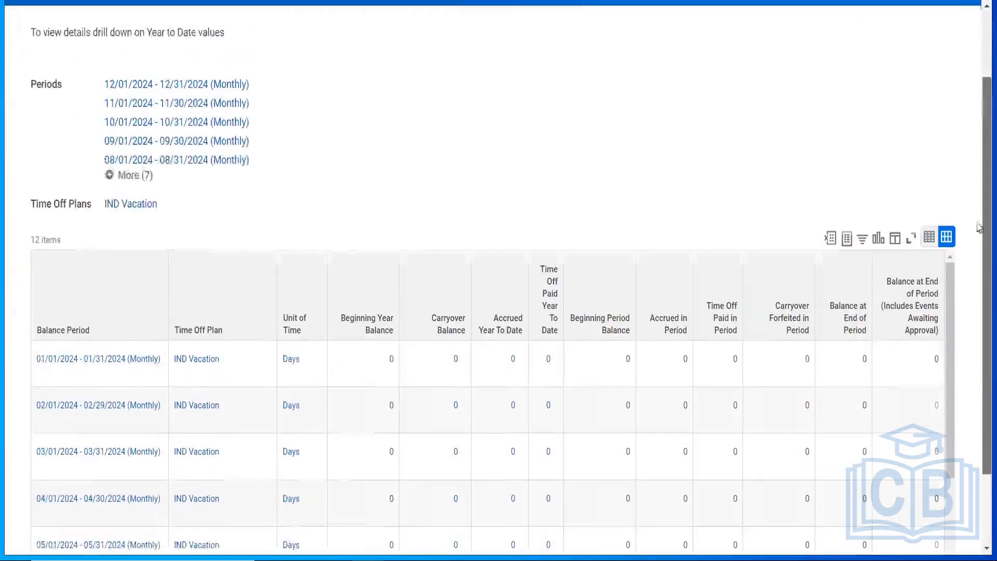
scroll(978, 289, "down", 3)
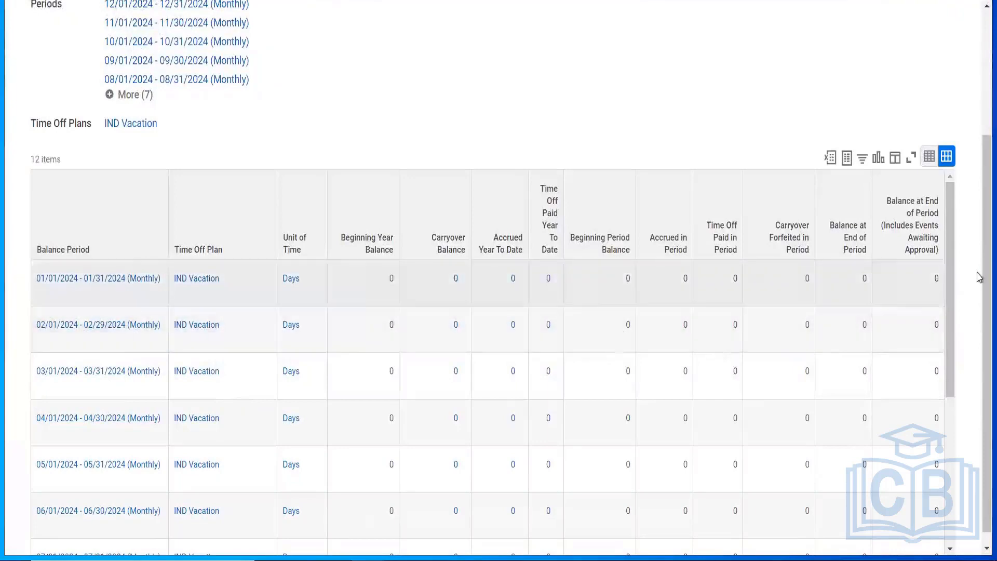
scroll(979, 275, "up", 3)
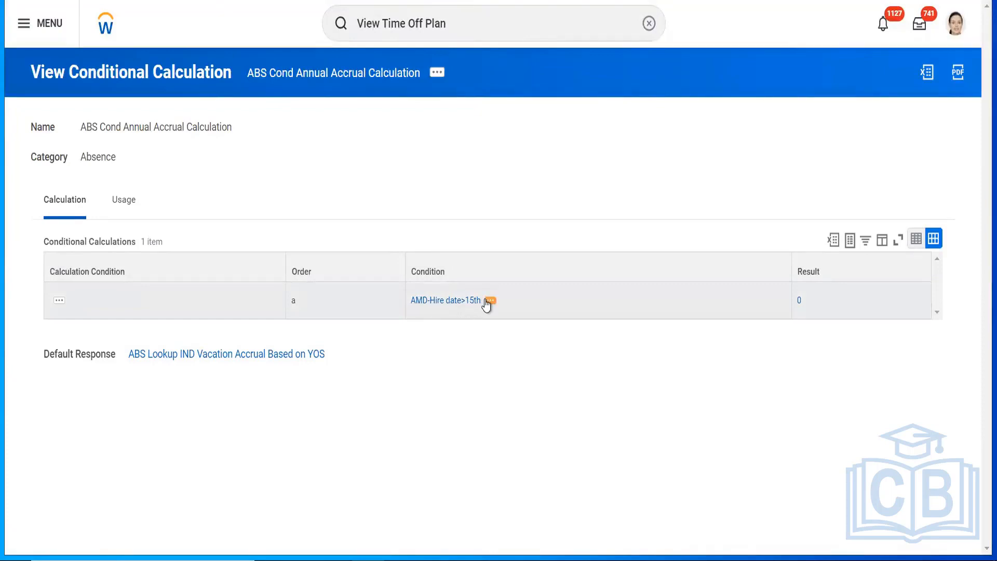
left_click(488, 303)
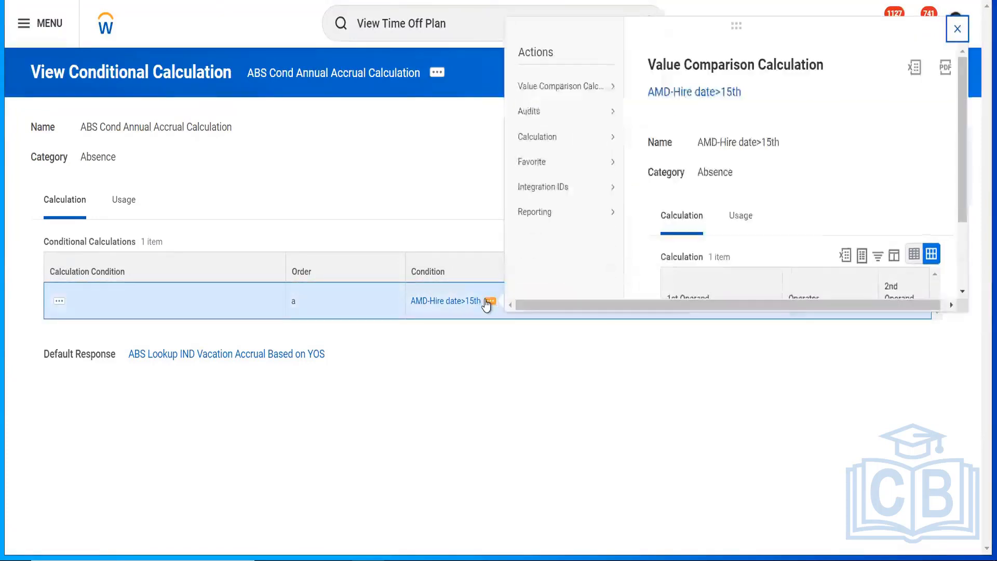
scroll(952, 255, "down", 2)
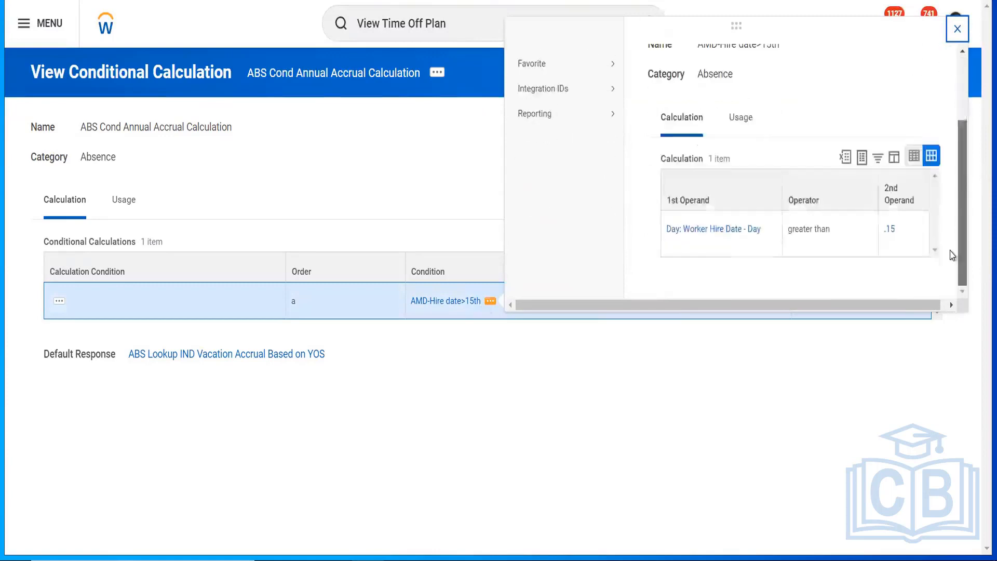
left_click(668, 411)
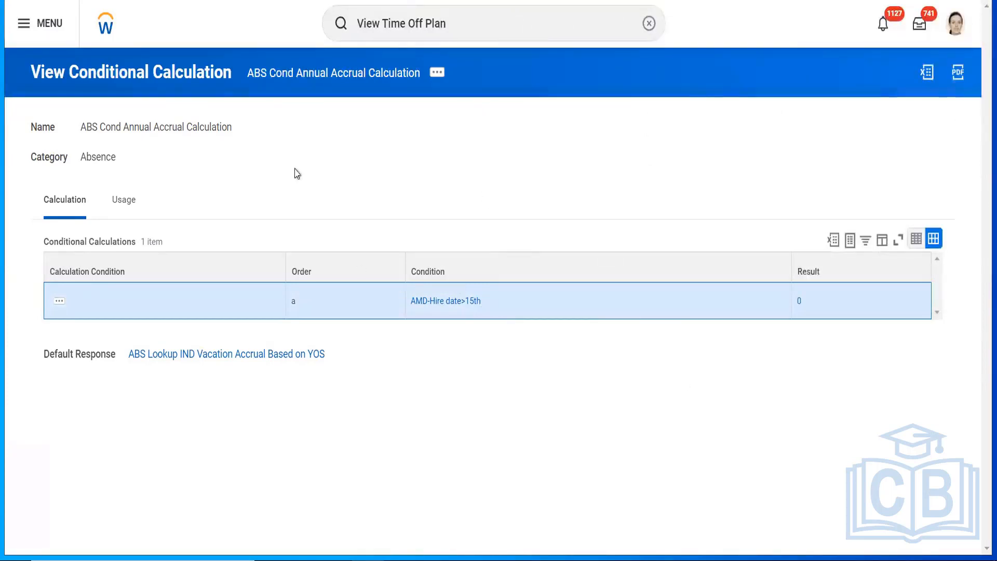
mouse_move(496, 308)
left_click(491, 301)
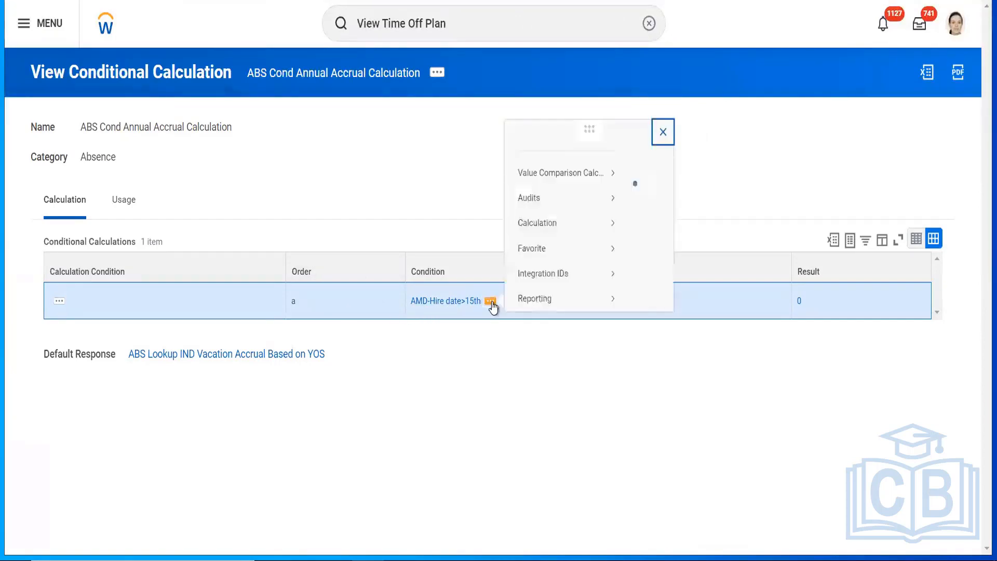
left_click(579, 400)
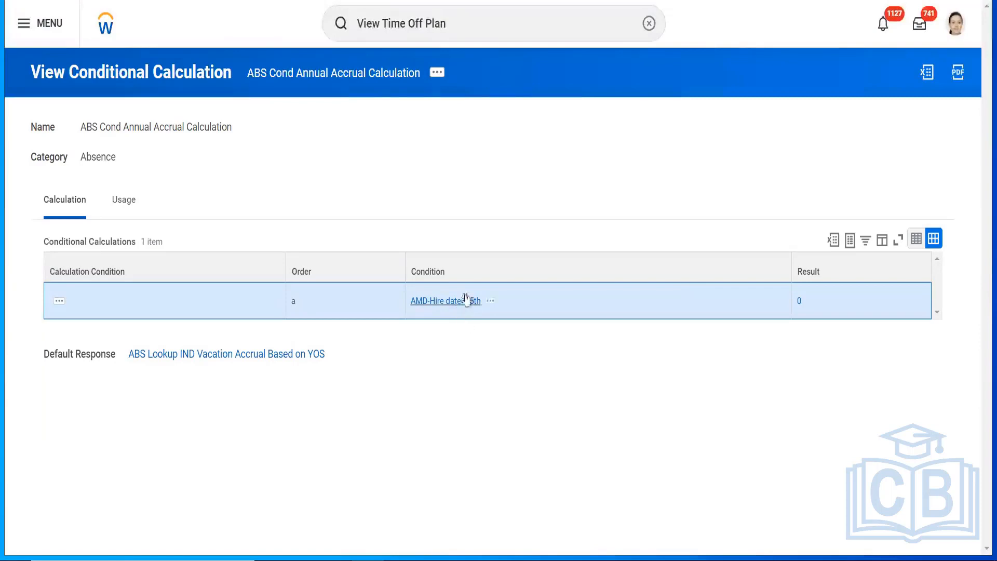
Step: From the conditional calculation's page, open the AMD-Hire date>15th link via See in New Tab
mouse_move(493, 307)
left_click(437, 75)
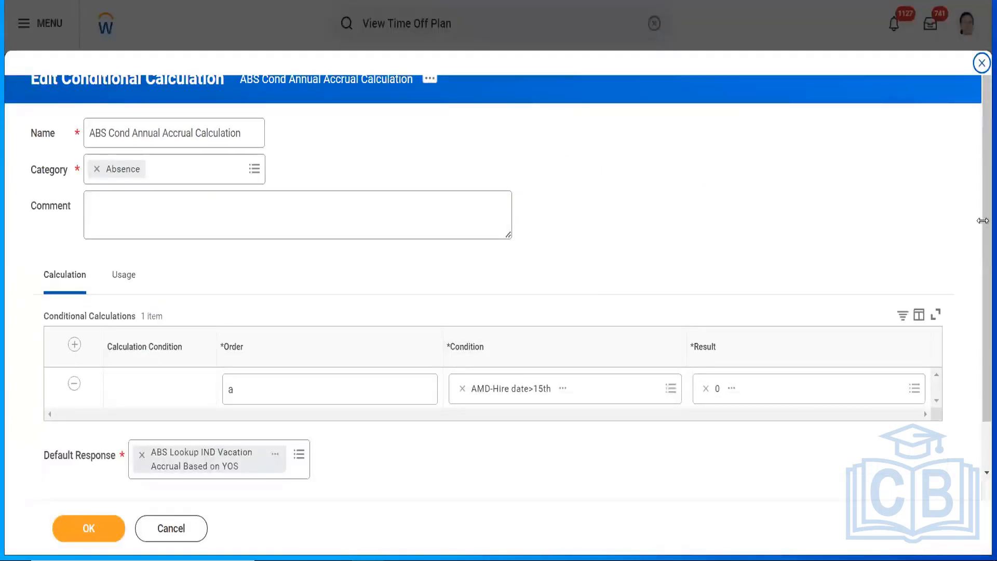
scroll(980, 260, "down", 1)
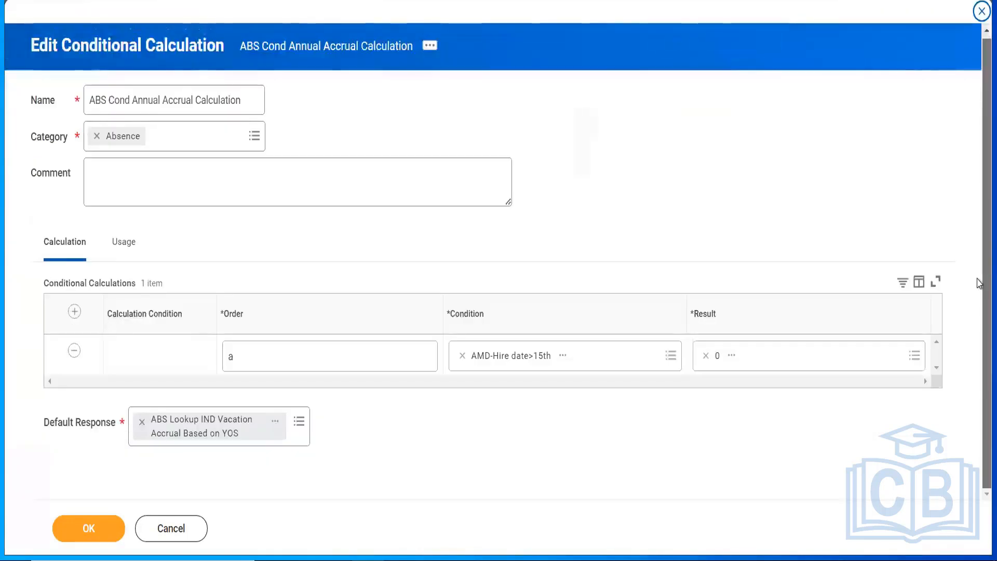
left_click(563, 356)
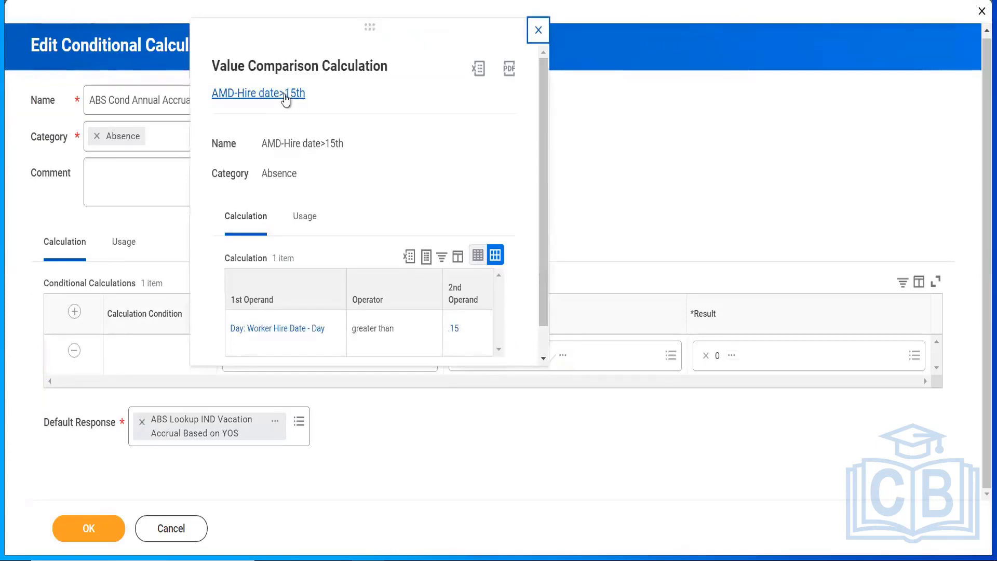
right_click(286, 100)
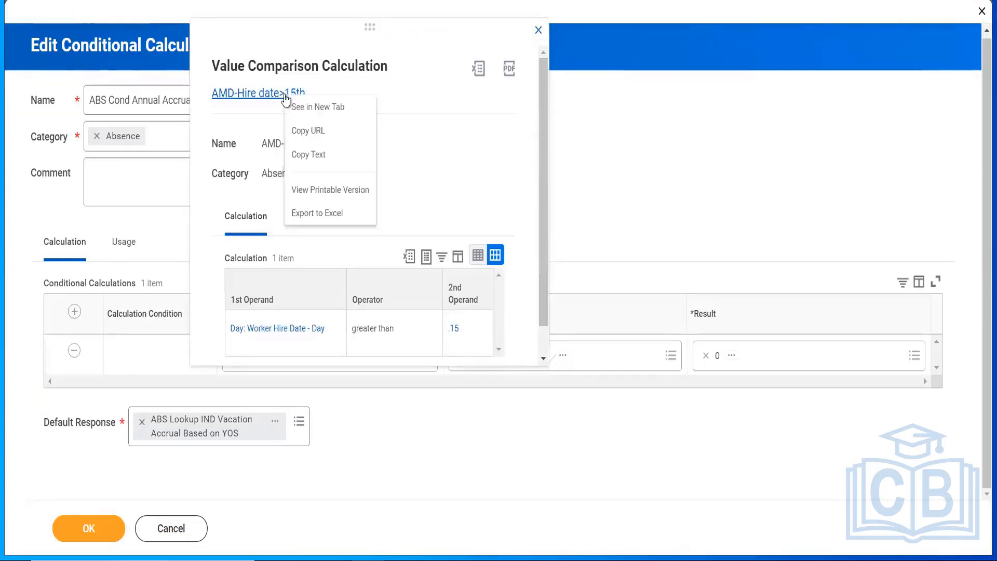
left_click(310, 114)
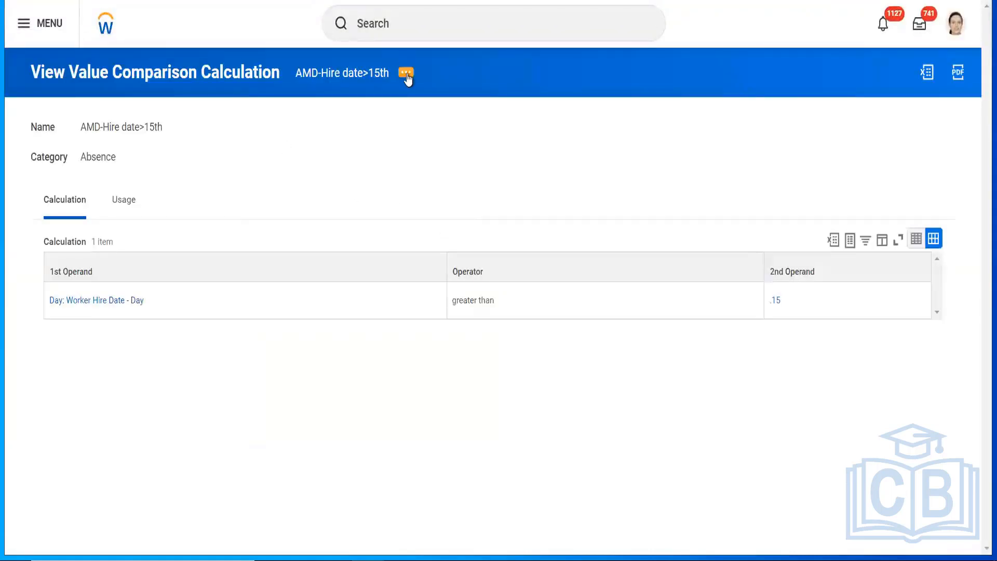
Step: Start making a copy of the AMD-Hire date>15th comparison calculation
left_click(406, 73)
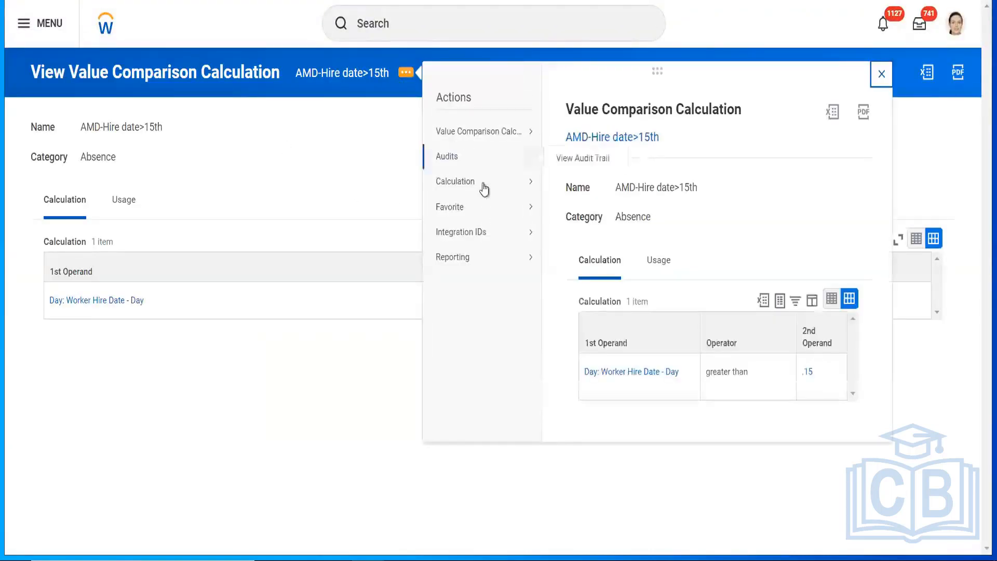
mouse_move(528, 183)
left_click(564, 184)
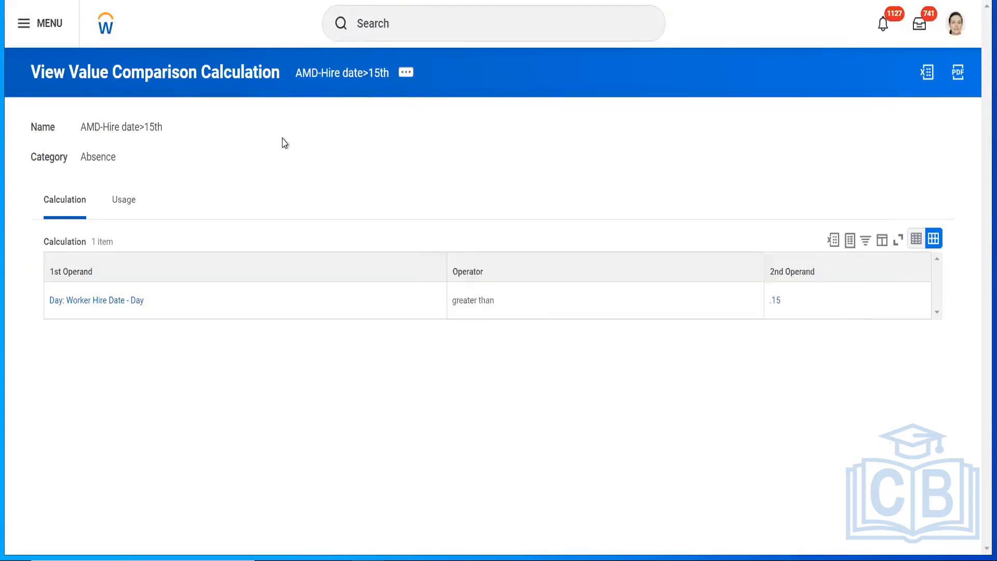
Step: Rename the copied comparison to ABS Hire Date <= 15 and set the operator to less than or equal to
left_click_drag(212, 131, 46, 126)
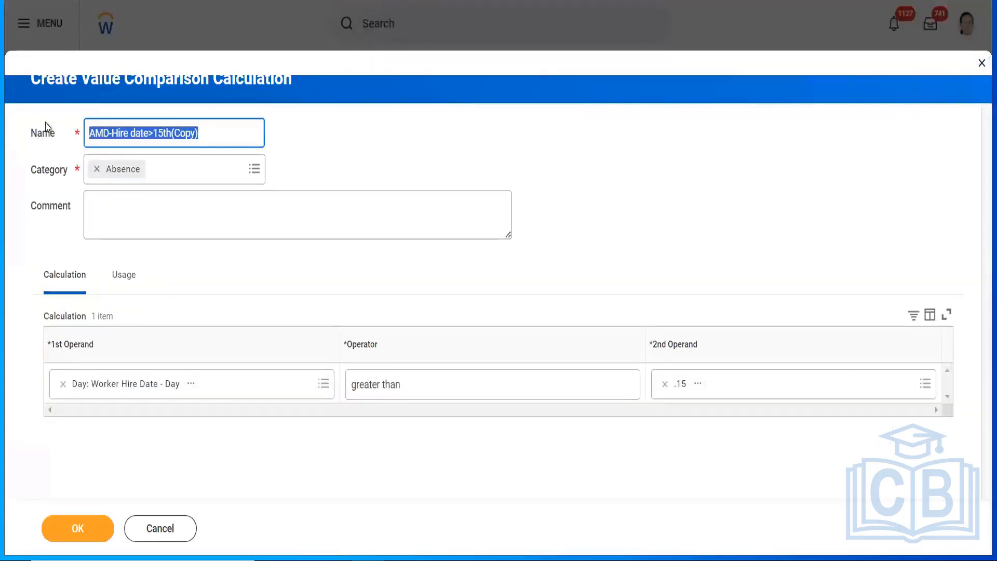
type("Hire Date <= 15")
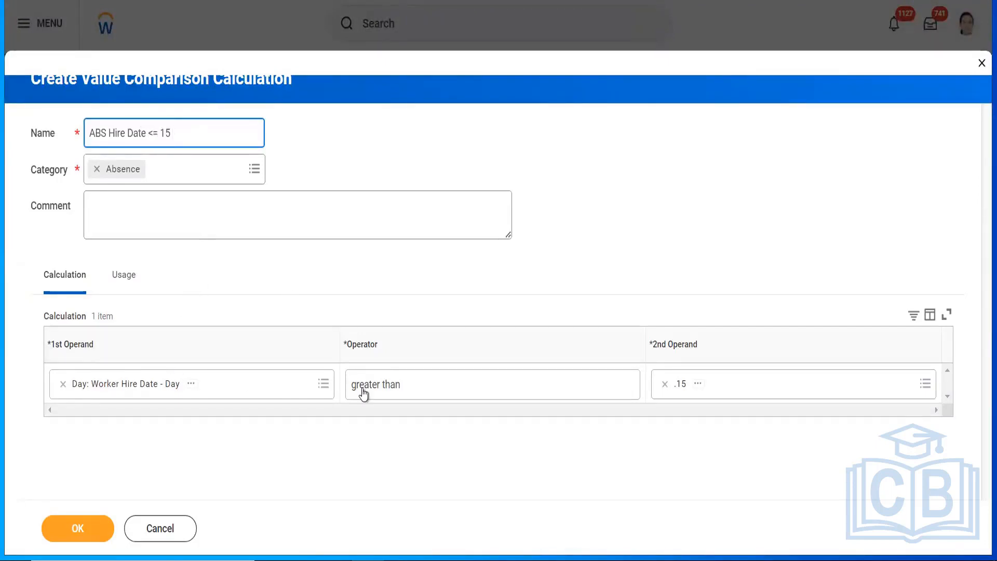
left_click(464, 384)
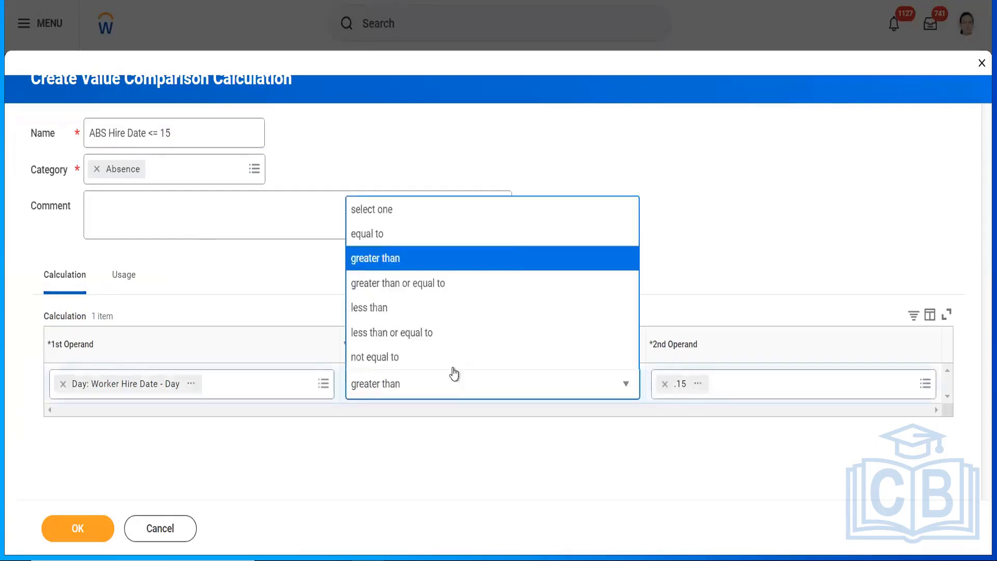
left_click(410, 331)
left_click(715, 213)
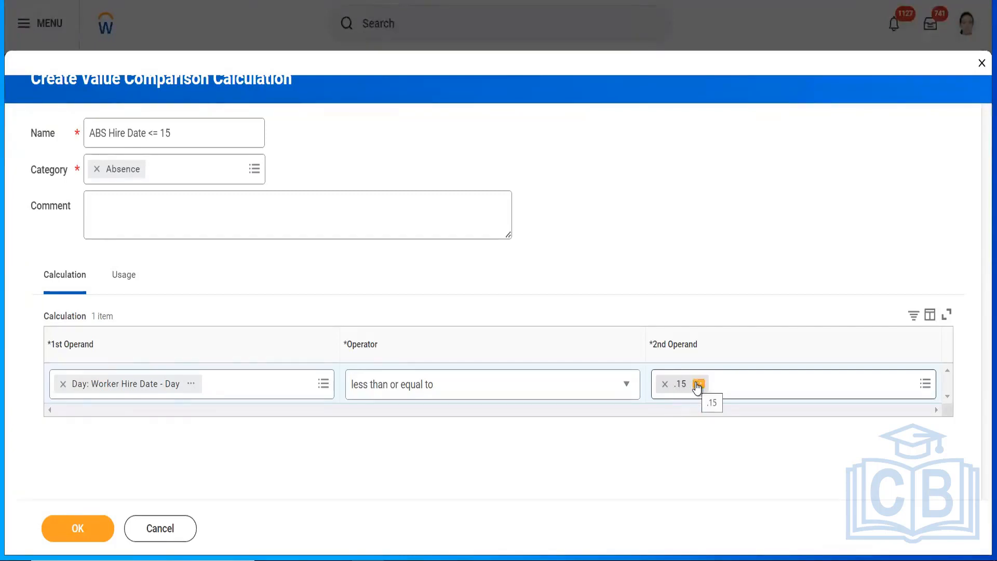
Step: Replace the .15 second operand with 15 and save the comparison
left_click(699, 386)
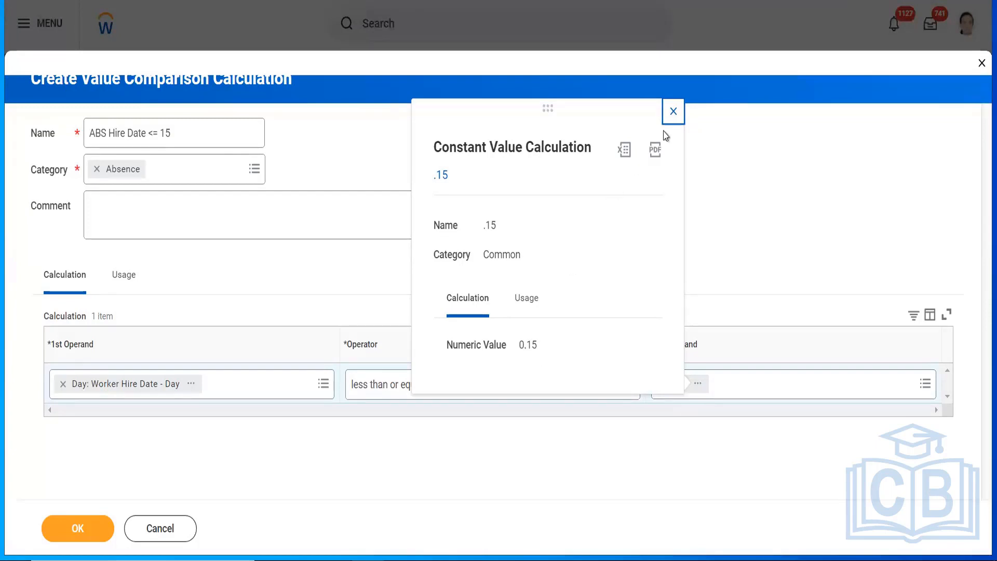
left_click(673, 111)
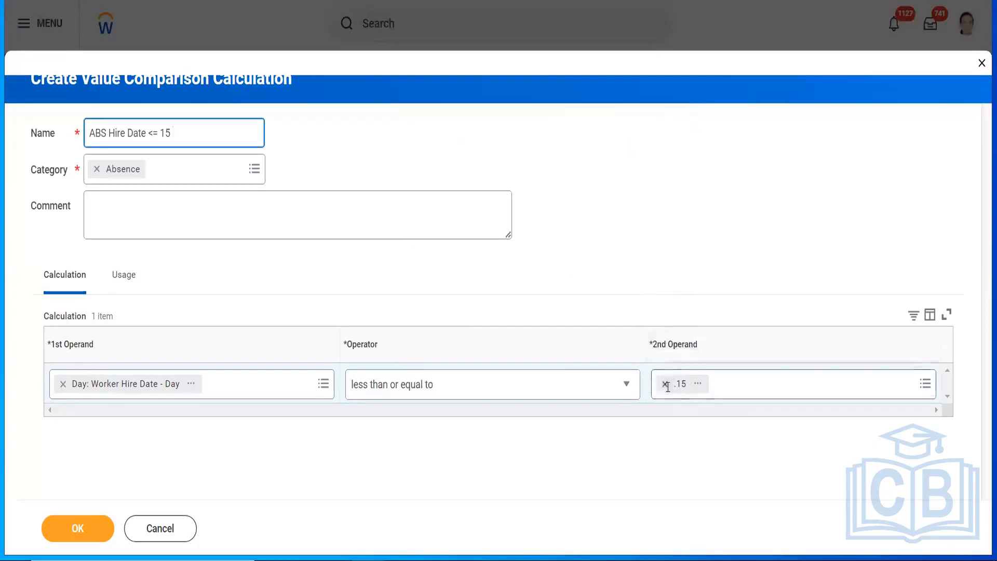
left_click(665, 384)
left_click(695, 383)
type("15")
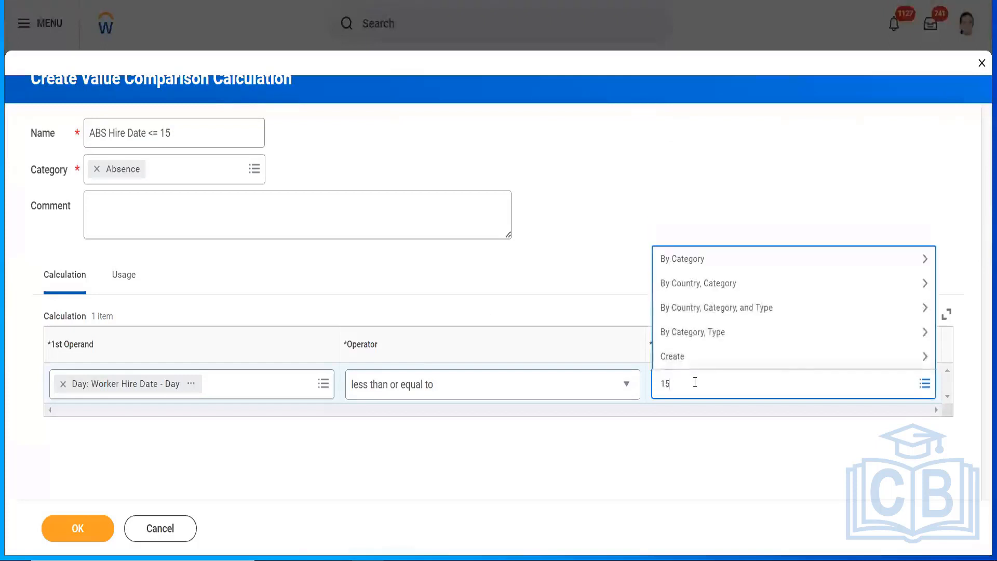
key("Return")
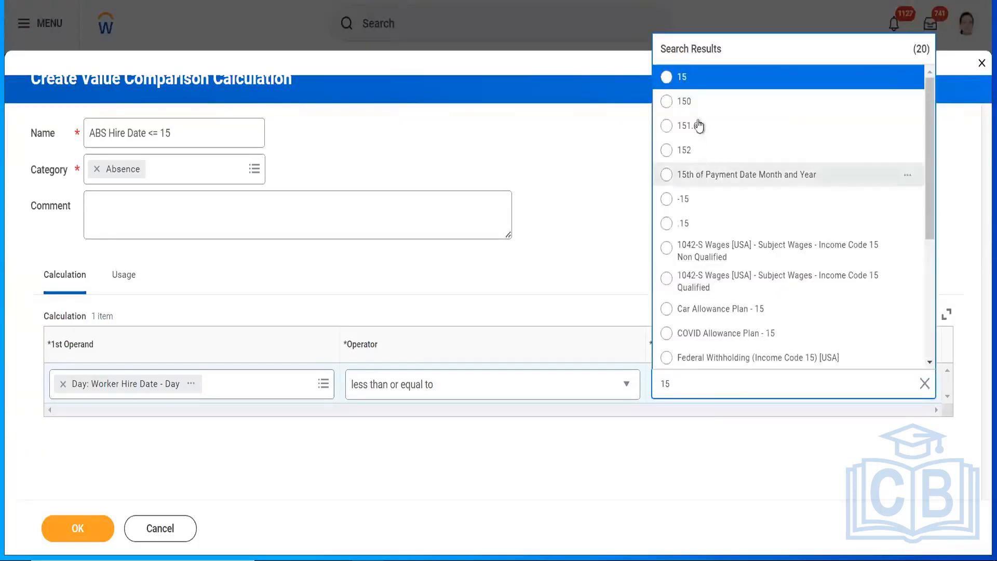
mouse_move(748, 93)
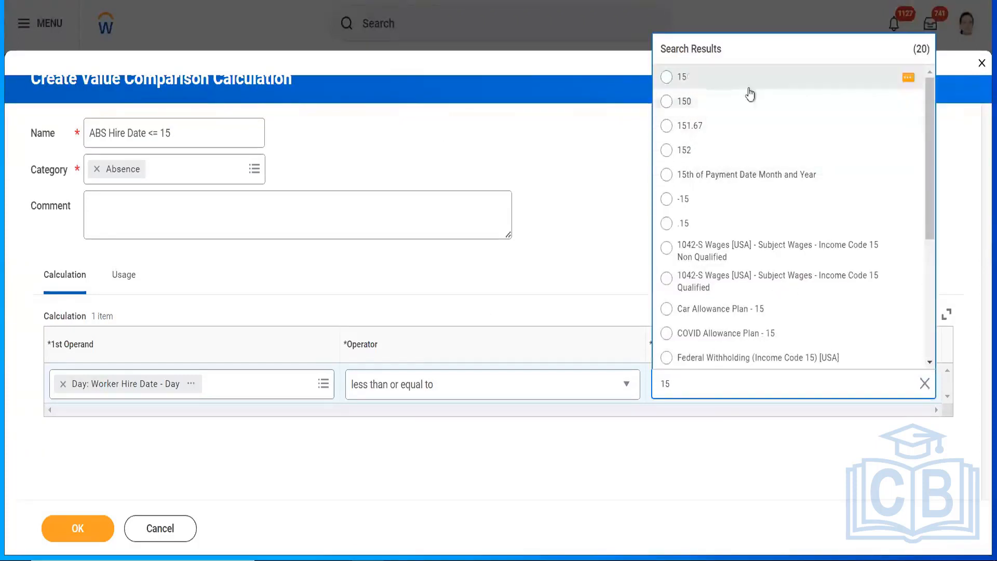
left_click(909, 77)
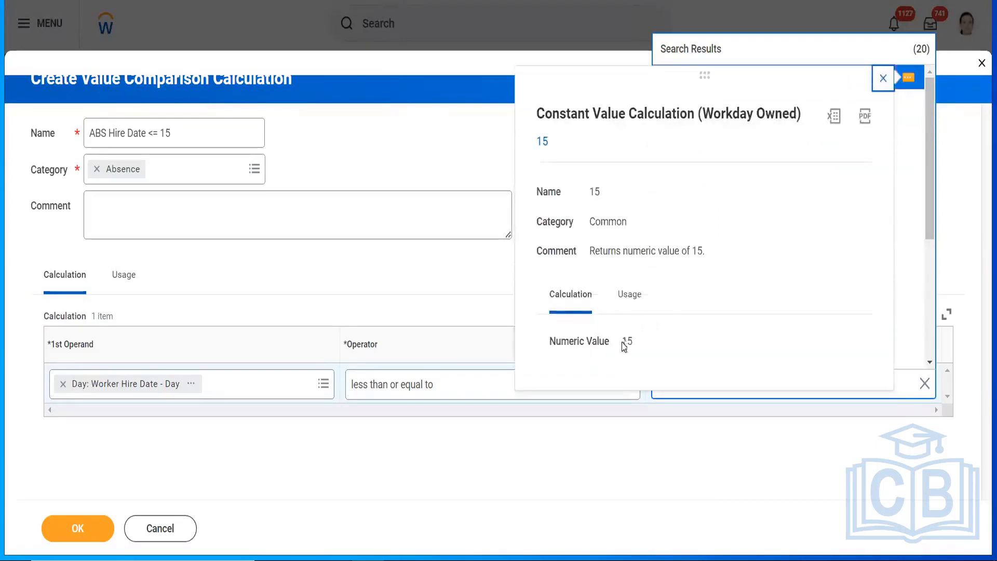
left_click(883, 79)
left_click(677, 83)
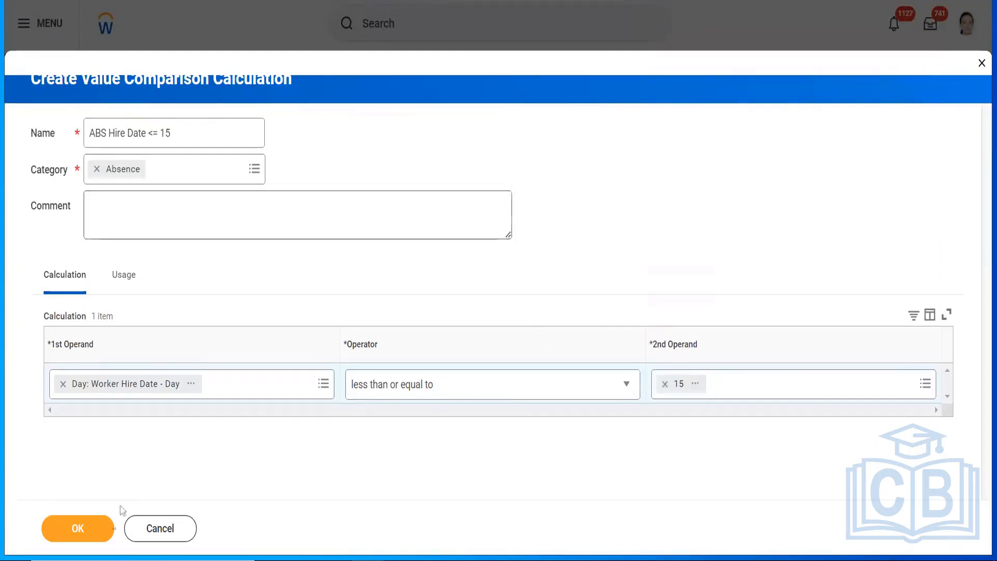
left_click(73, 531)
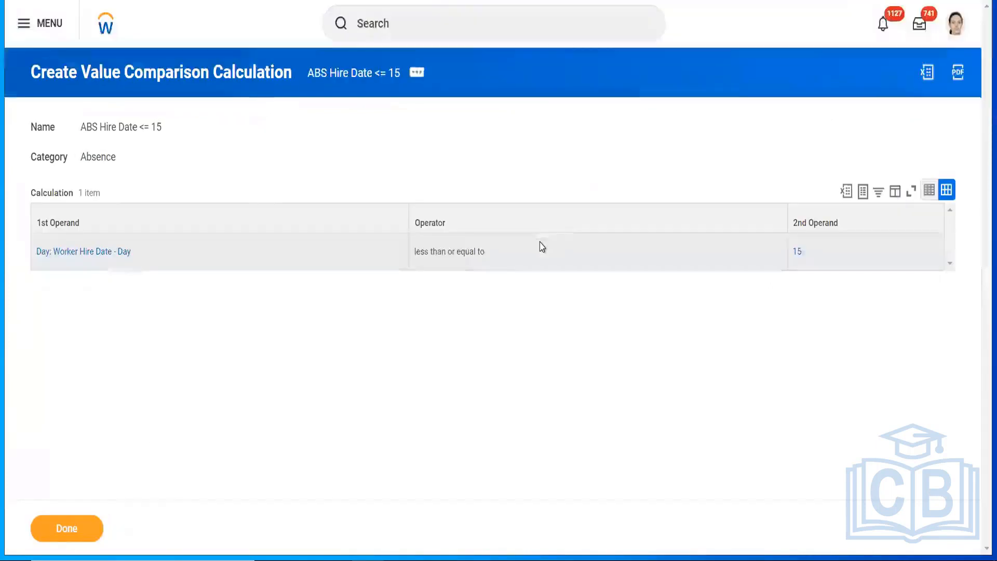
Step: Set the condition to ABS Hire Date <= 15, replacing AMD-Hire date>15th
right_click(339, 79)
left_click(368, 139)
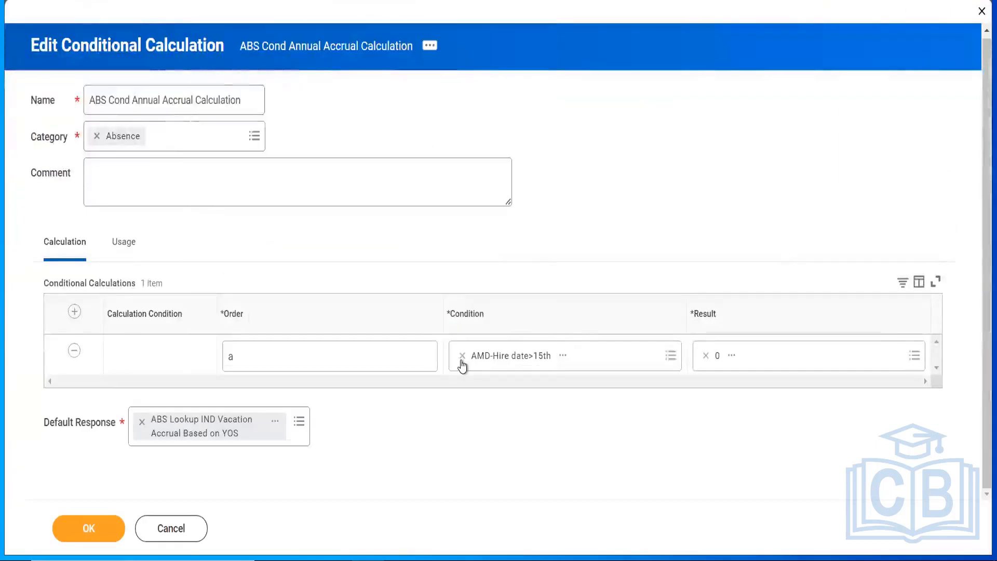
left_click(462, 357)
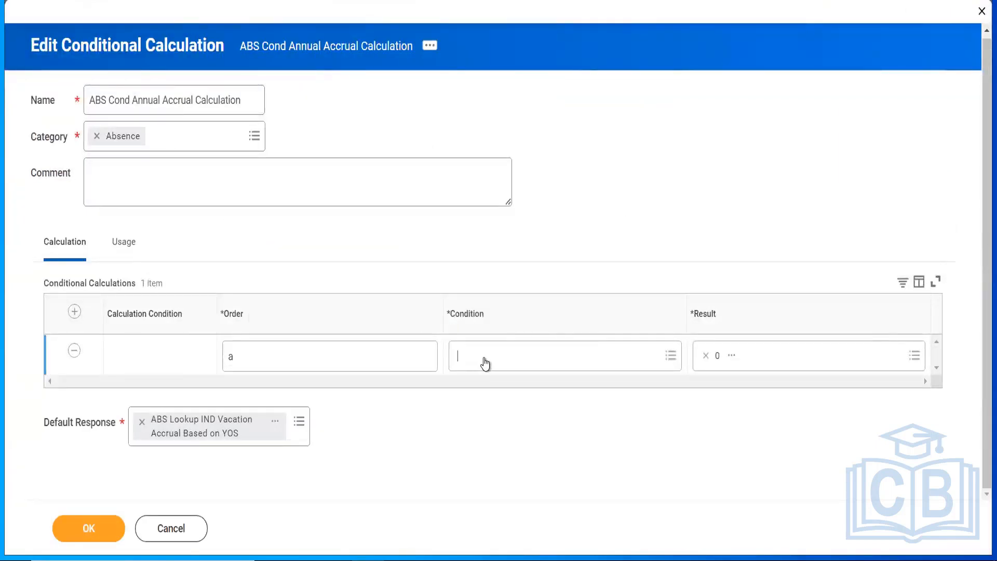
key("ctrl+v")
key("Return")
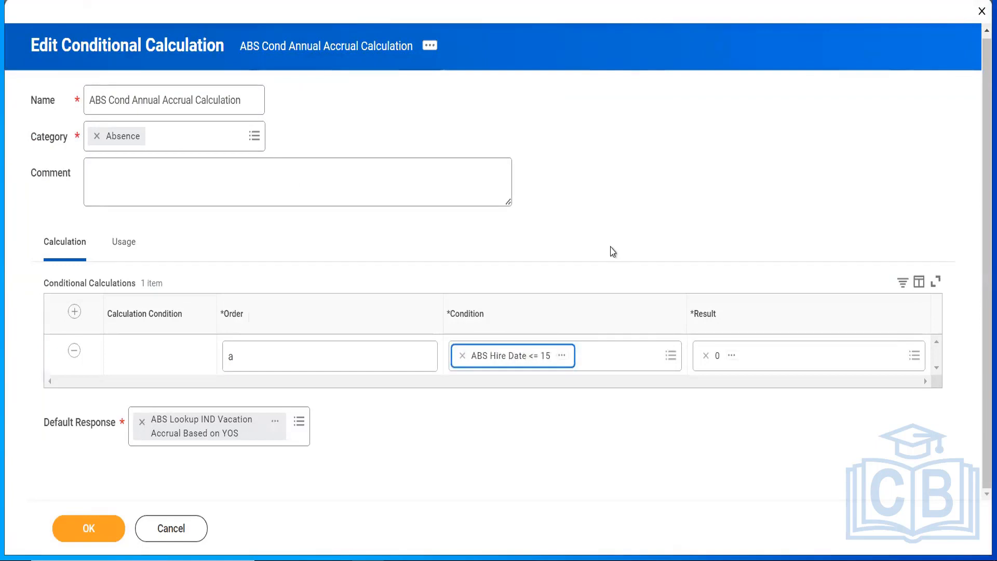
Step: Set the result to the IND YOS vacation lookup calculation instead of 0
left_click(274, 424)
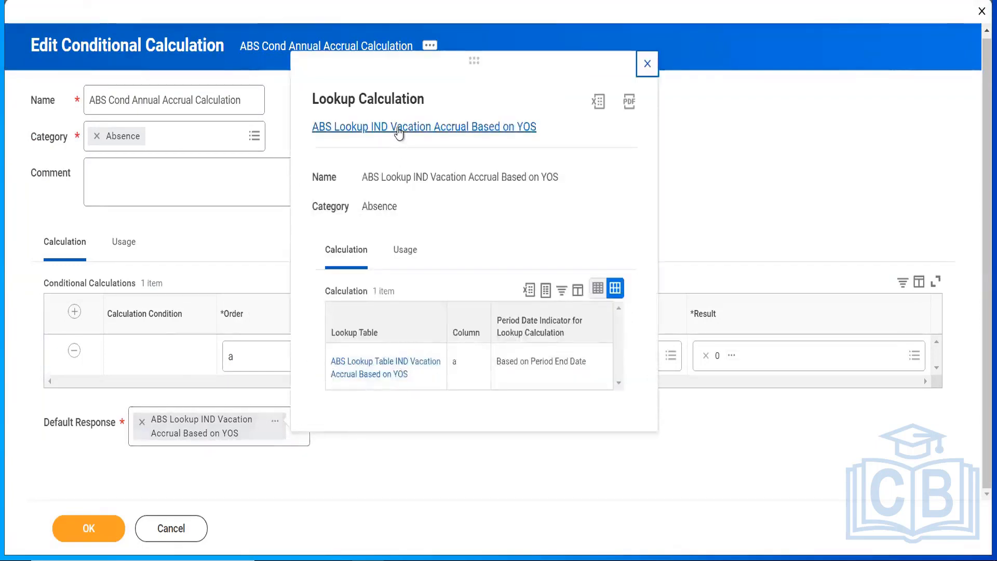
right_click(399, 133)
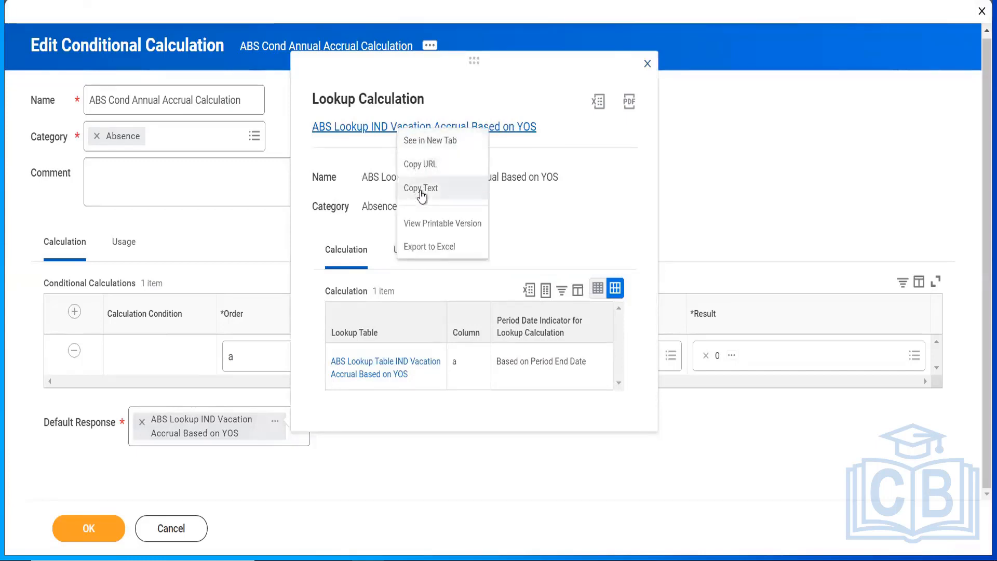
left_click(421, 186)
left_click(708, 360)
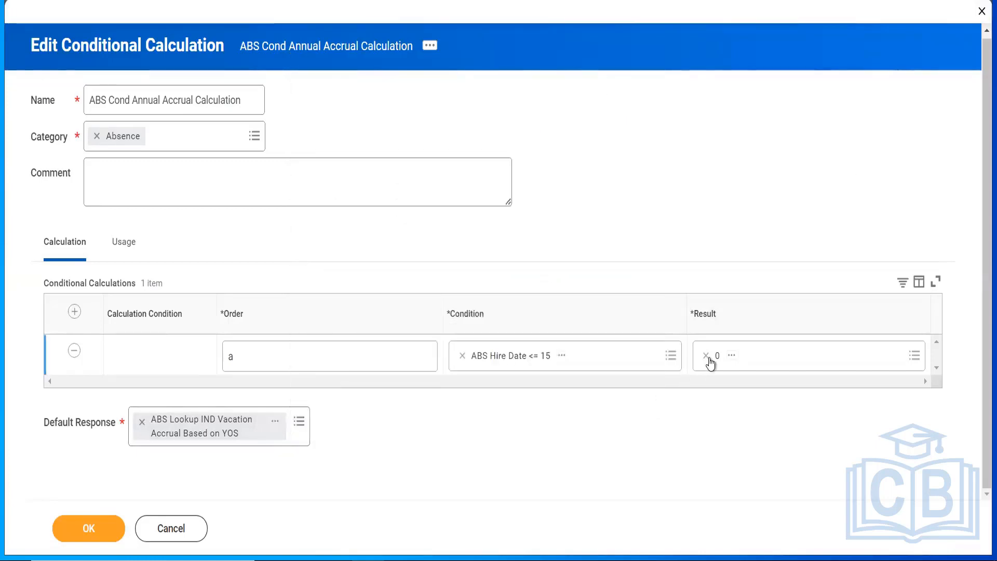
left_click(706, 357)
key("ctrl+v")
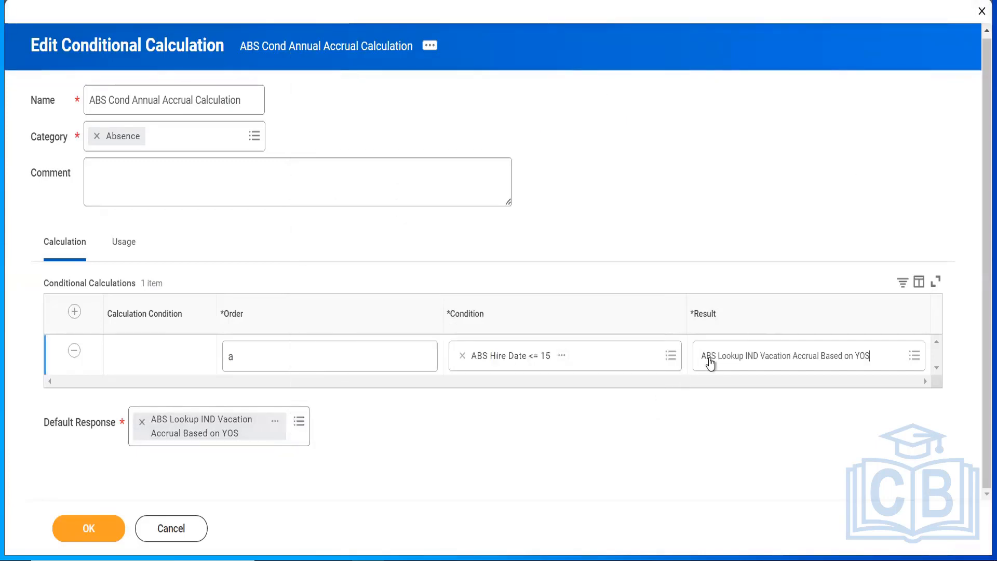
key("Return")
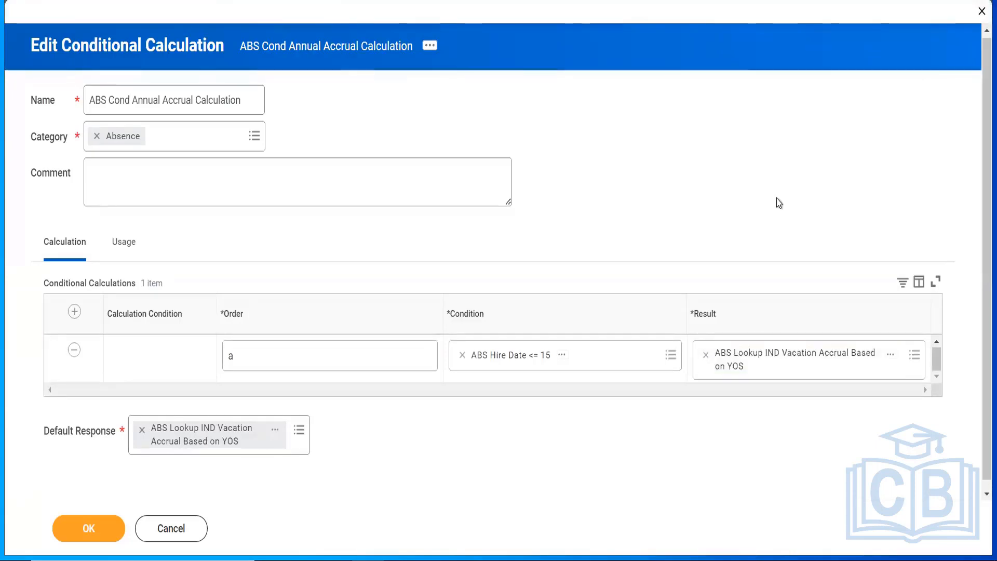
Step: Set the default response to 0 and save the conditional calculation
left_click(142, 429)
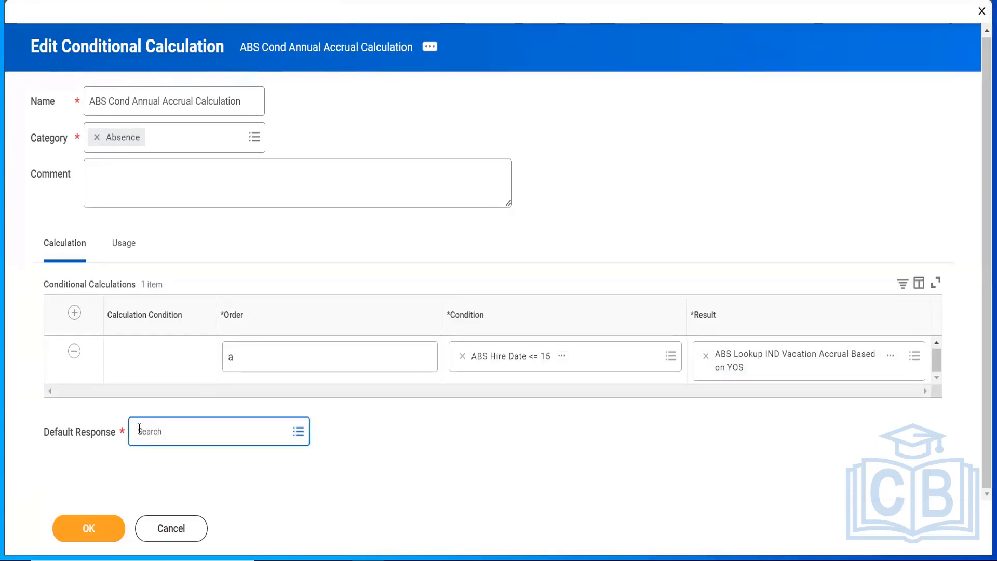
type("0")
key("Return")
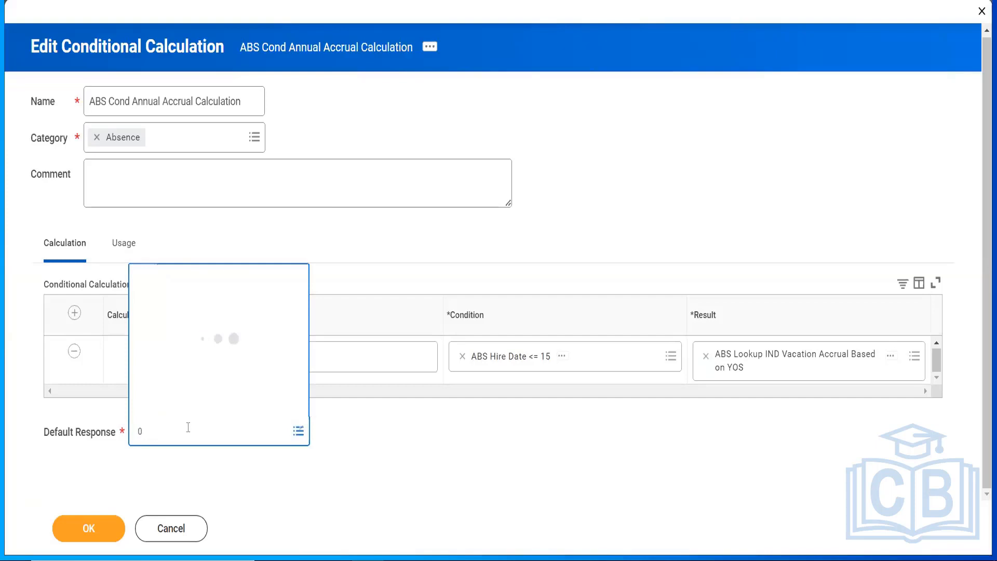
left_click(187, 129)
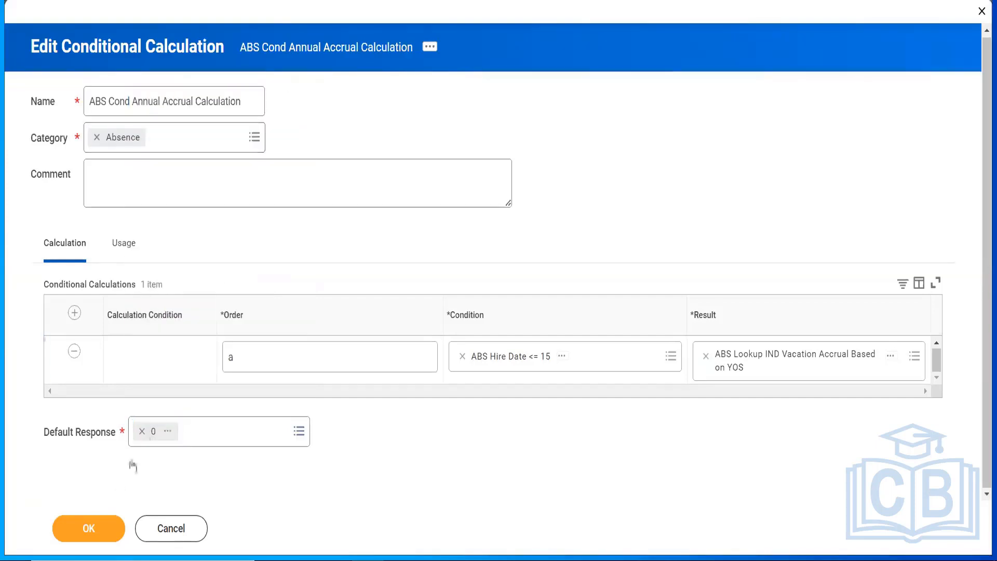
left_click(83, 538)
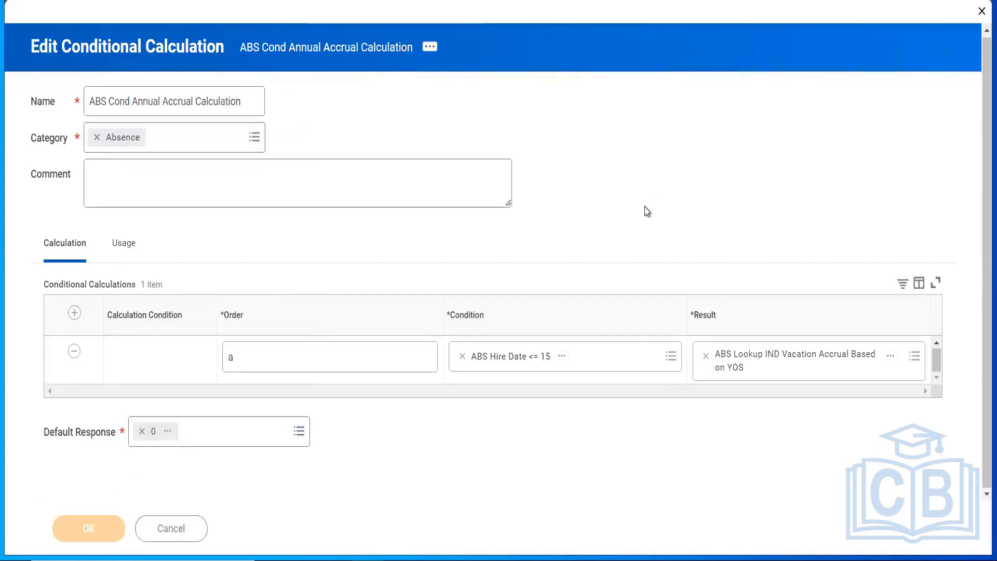
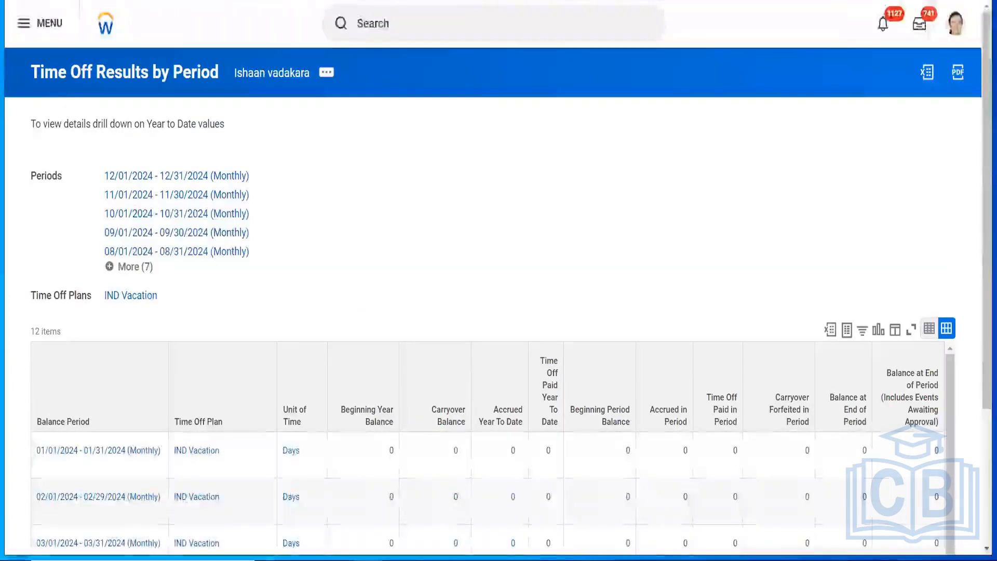
Step: Refresh the Time Off Results by Period page and scroll back through the balance table
key("F5")
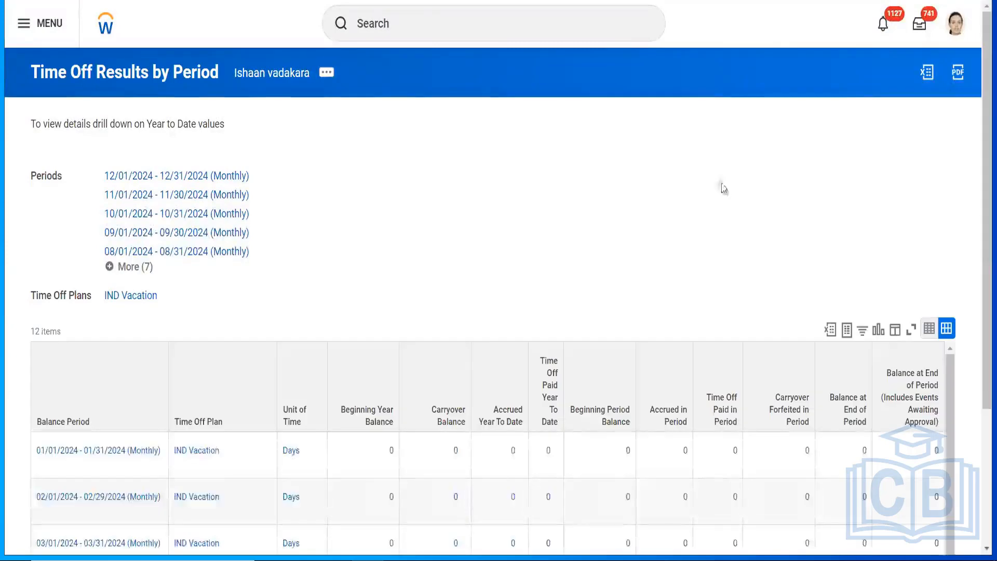
left_click_drag(979, 187, 979, 337)
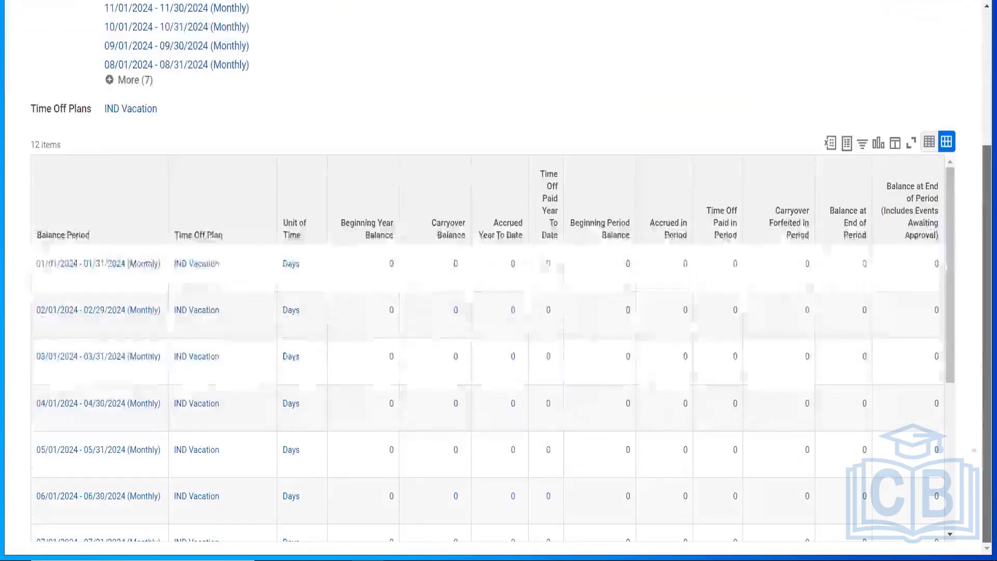
scroll(979, 337, "up", 4)
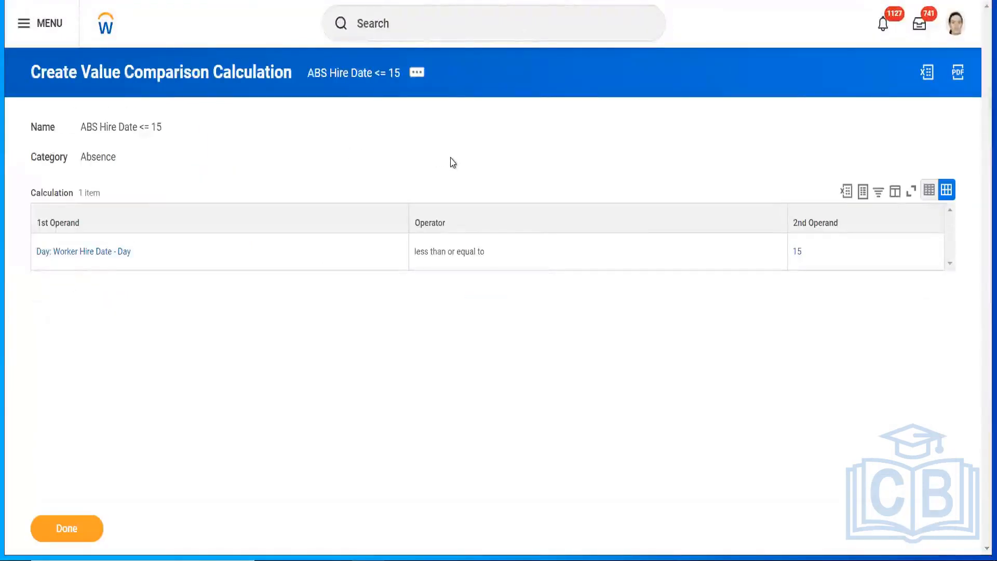
Step: Finish with ABS Hire Date <= 15 and put ABS Cond Annual Accrual Calculation into edit mode
left_click(55, 533)
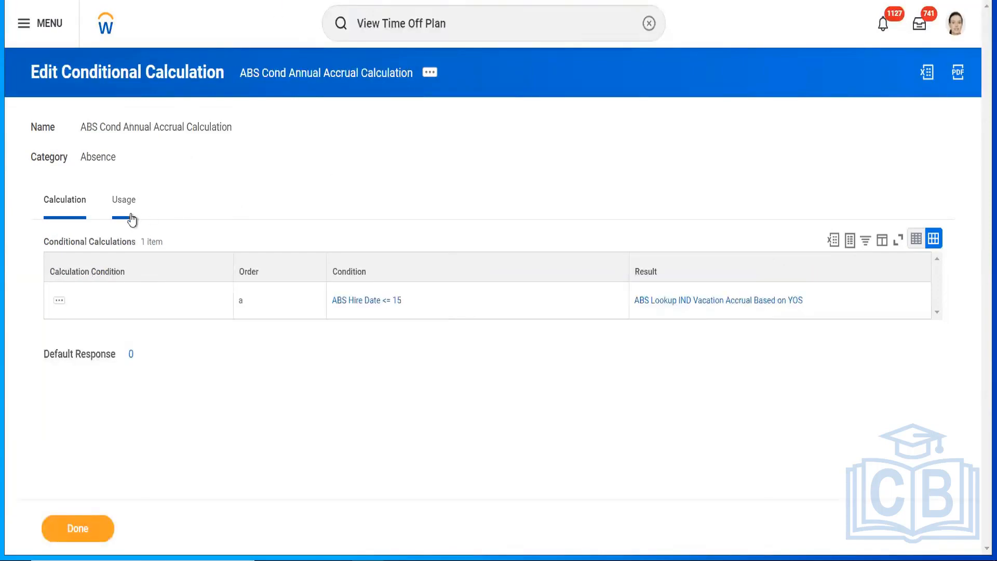
mouse_move(367, 301)
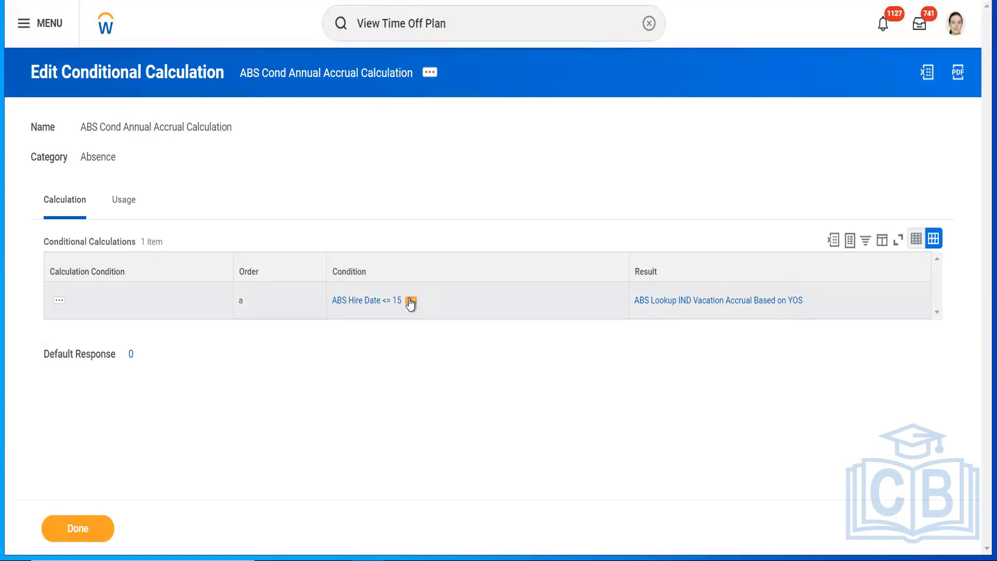
left_click(429, 77)
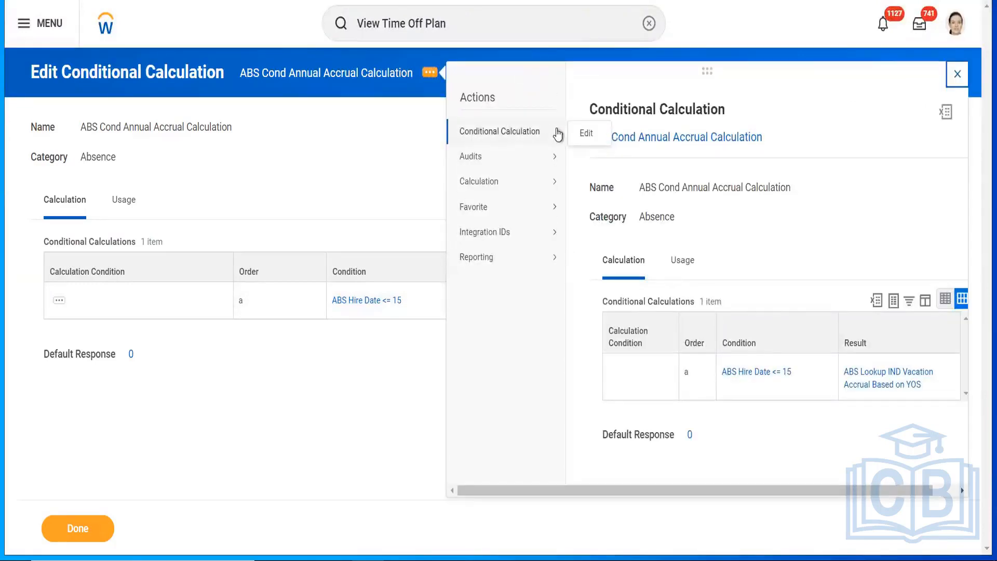
left_click(584, 134)
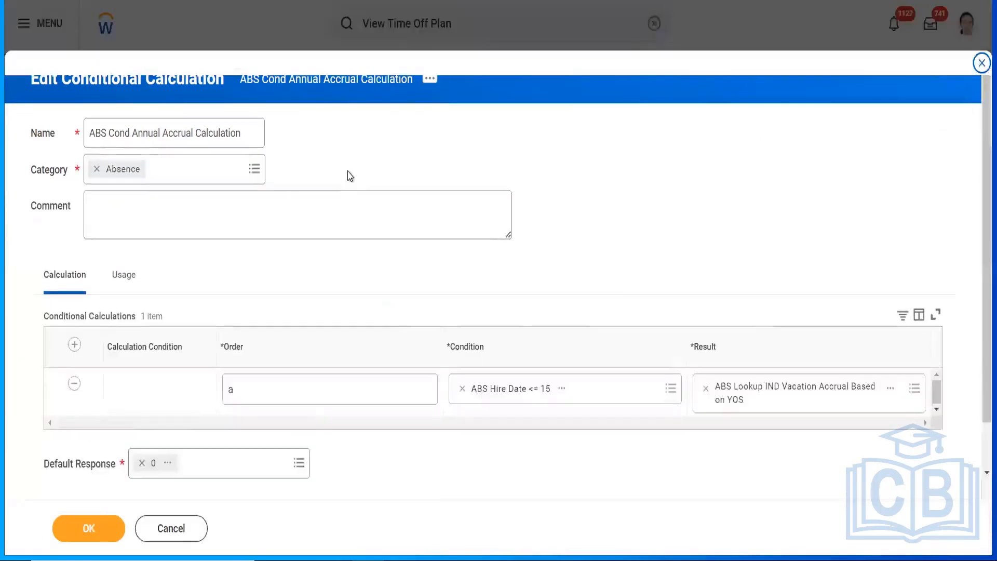
Step: Preview the ABS Hire Date <= 15 condition and copy its name
left_click(563, 389)
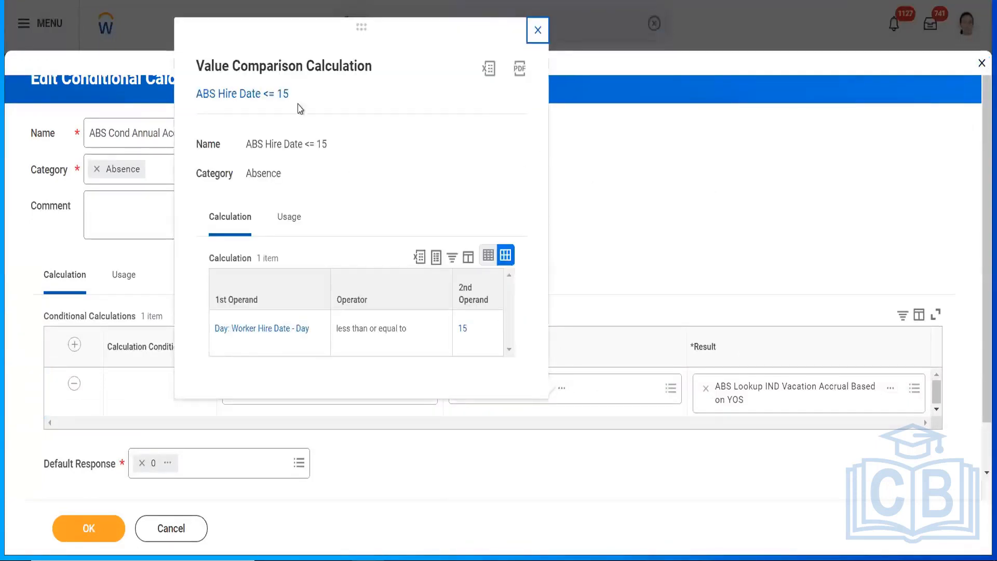
right_click(263, 95)
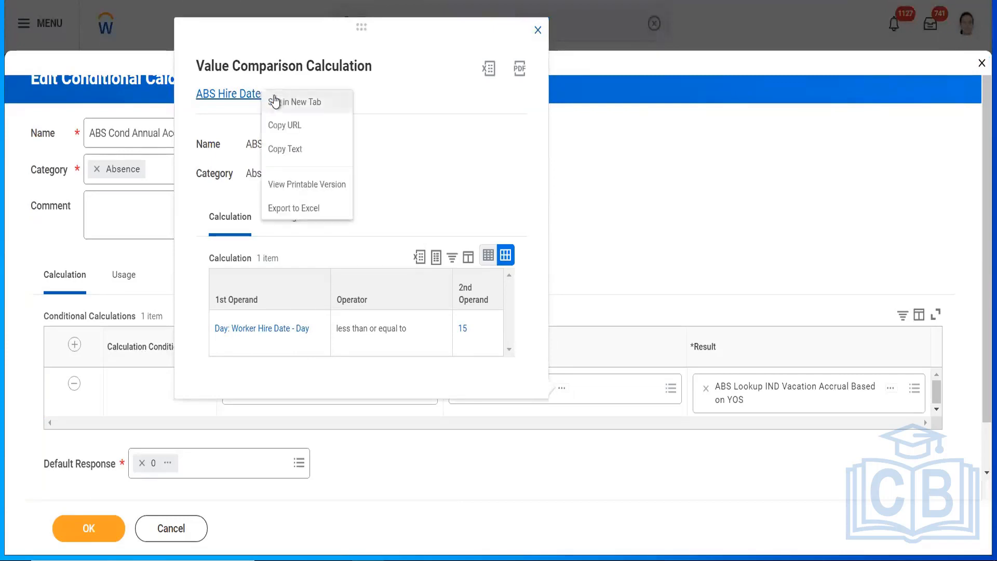
left_click(294, 151)
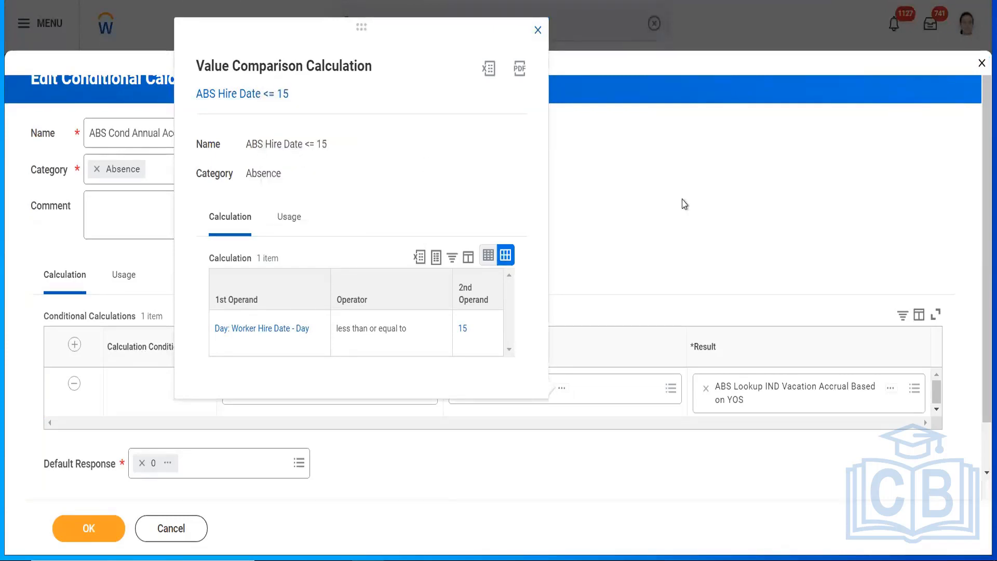
left_click(681, 202)
Step: Open ABS Hire Date <= 15 in a new browser tab and close the preview
left_click(616, 389)
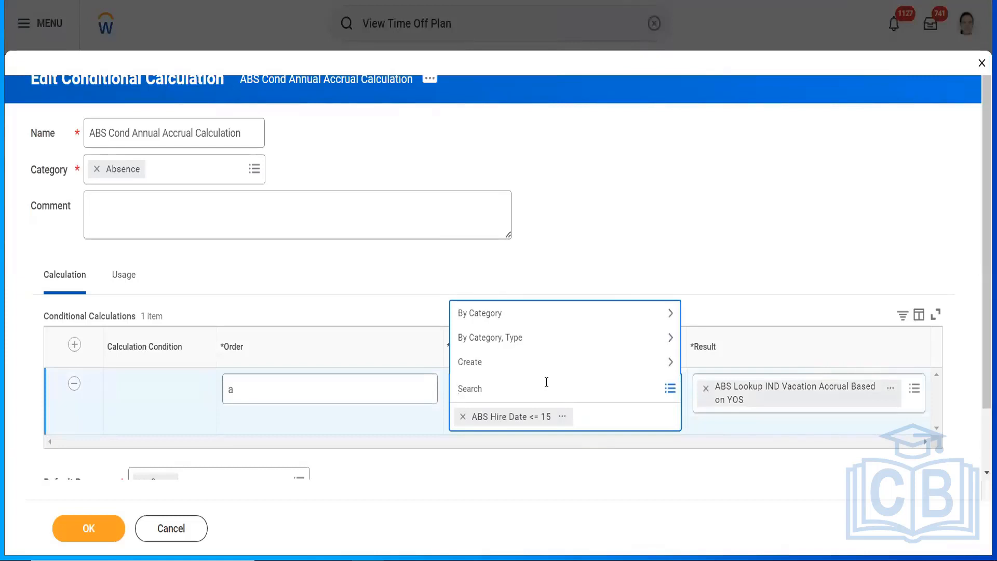
left_click(562, 421)
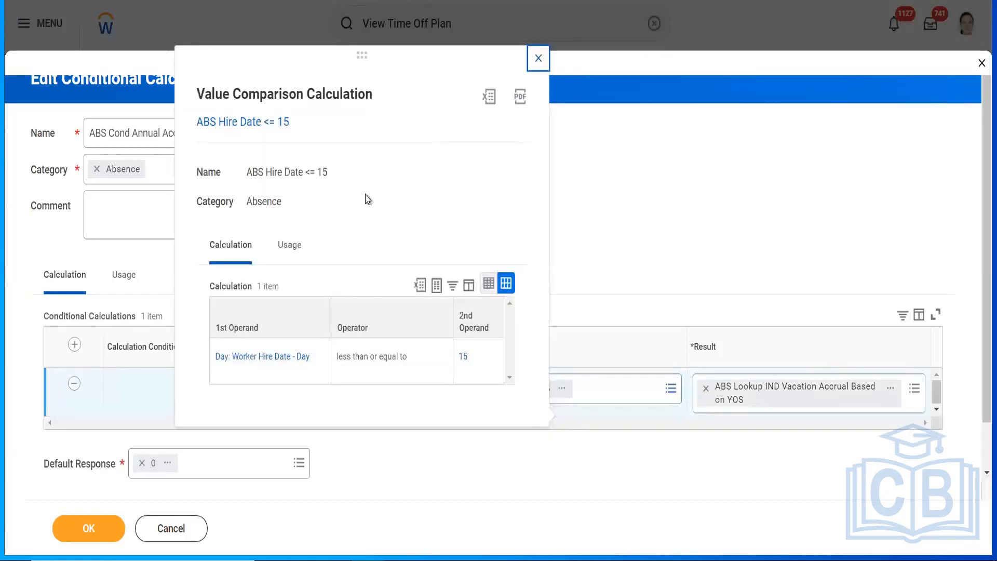
right_click(254, 124)
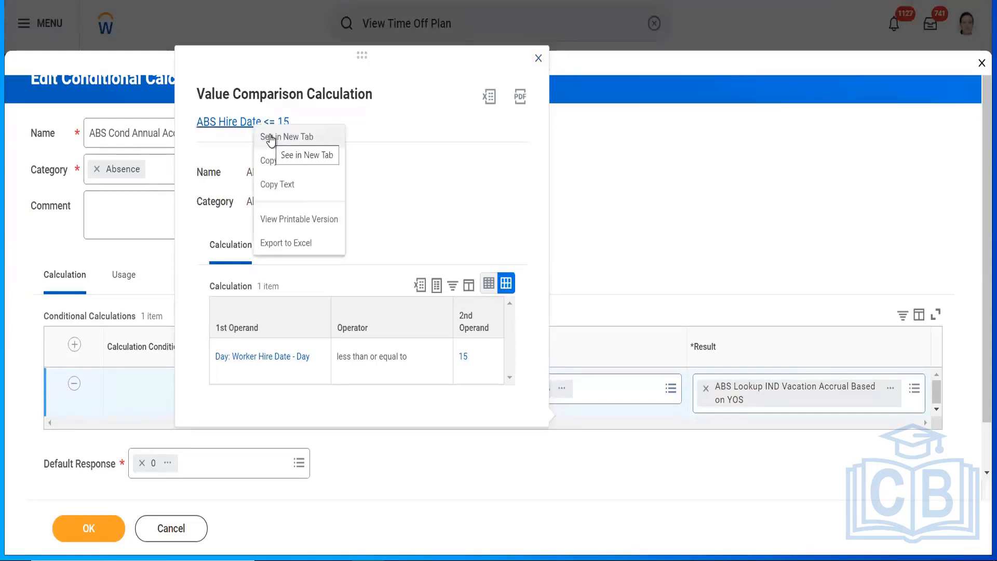
left_click(270, 138)
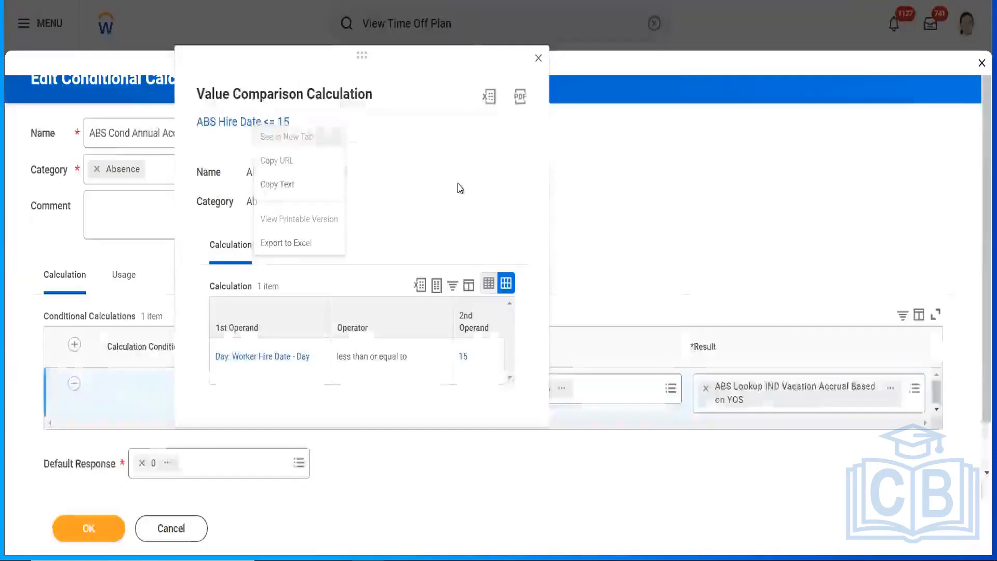
left_click(623, 199)
left_click(622, 200)
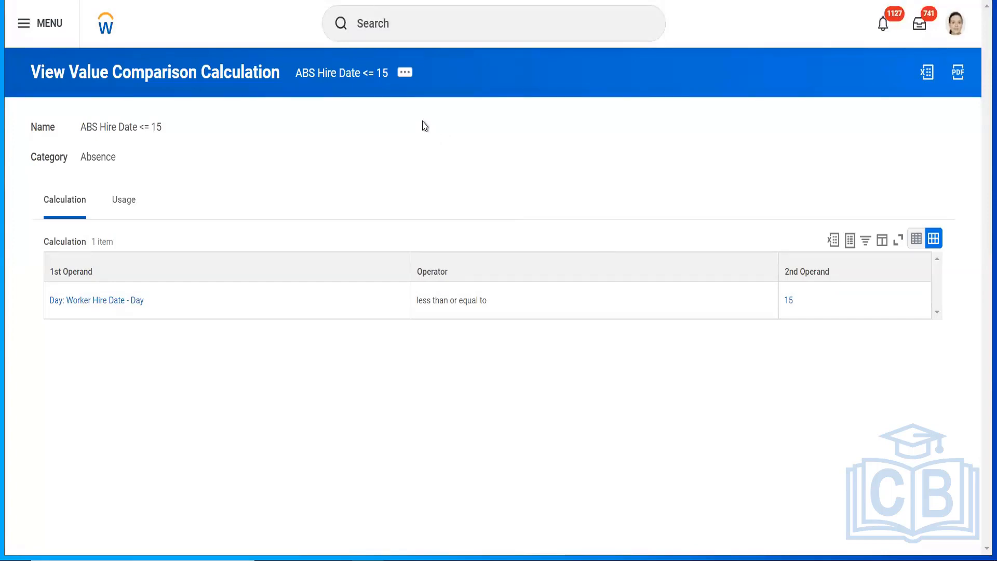
Step: Put the ABS Hire Date <= 15 value comparison calculation into edit mode
left_click(405, 77)
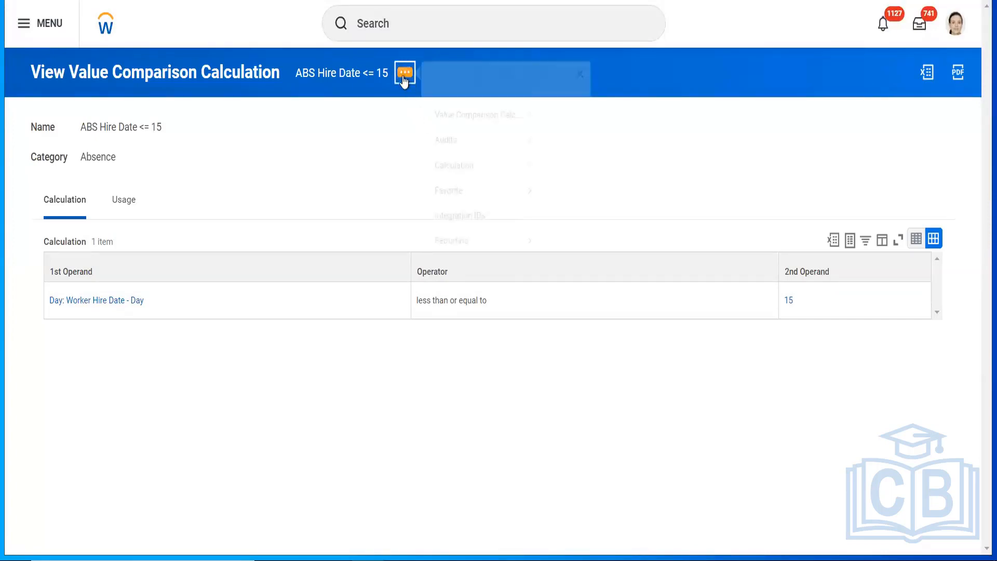
mouse_move(488, 137)
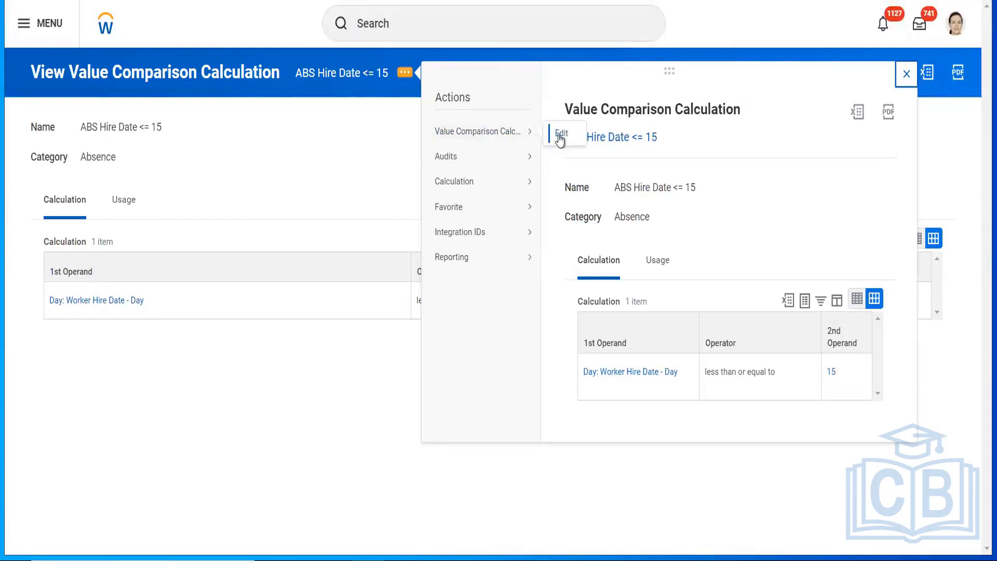
left_click(559, 137)
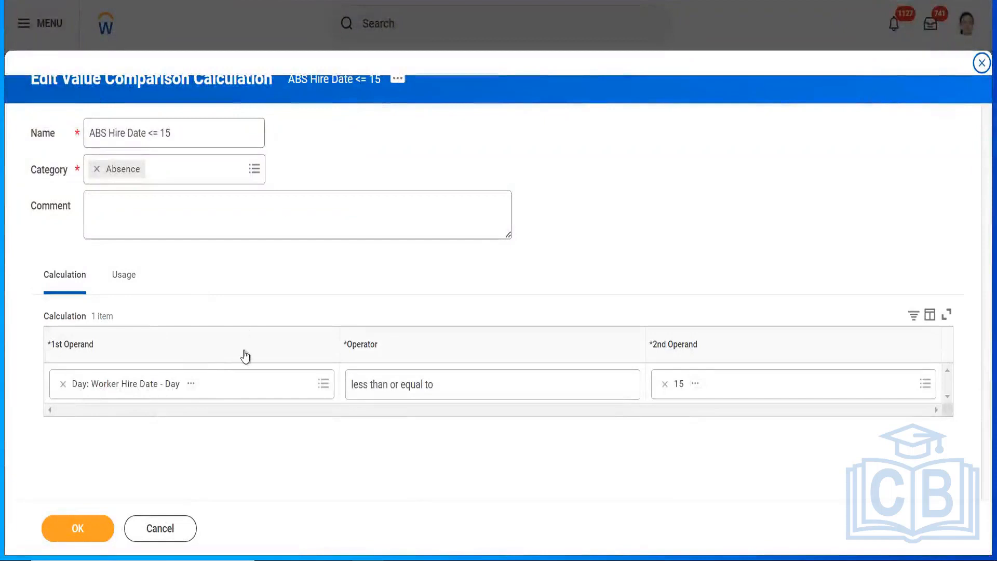
Step: Inspect the Day: Worker Hire Date - Day operand and abandon a new date extract calculation
left_click(192, 385)
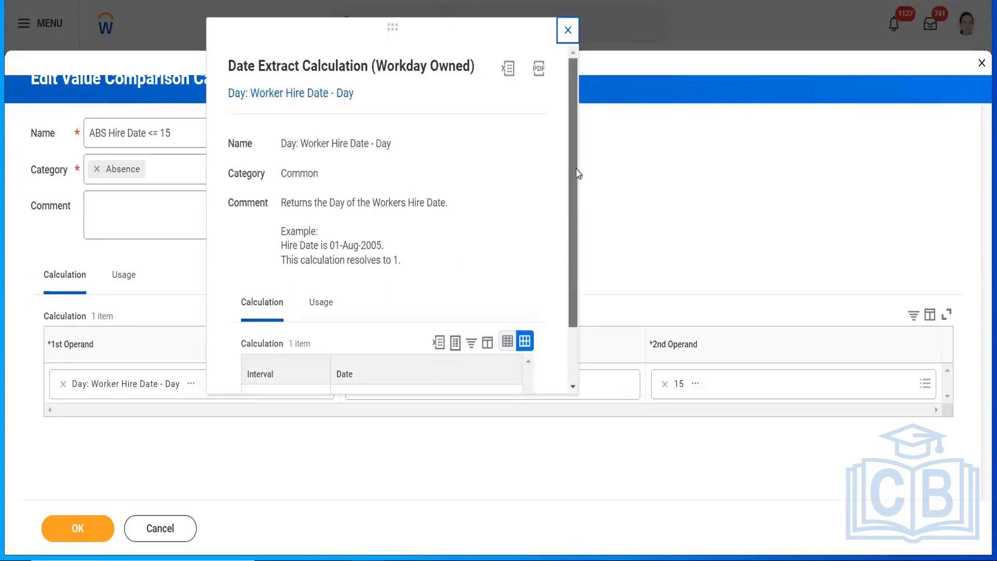
left_click_drag(575, 170, 570, 281)
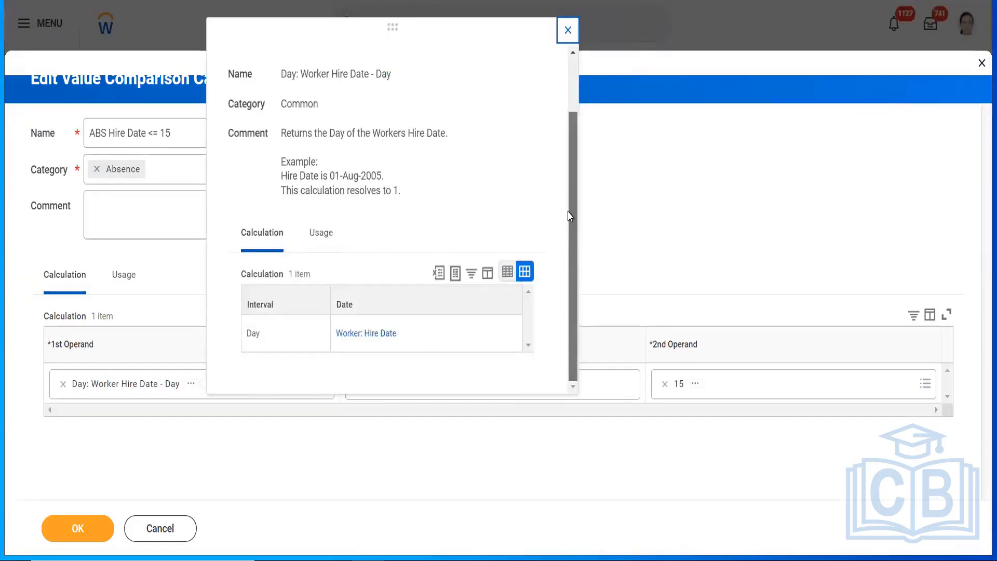
scroll(569, 216, "up", 3)
left_click(662, 187)
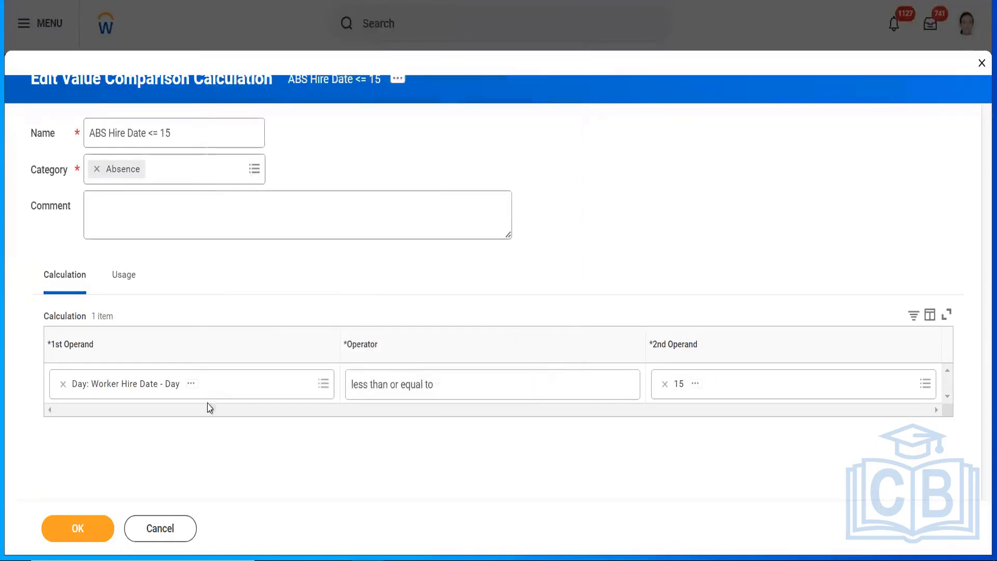
left_click(231, 392)
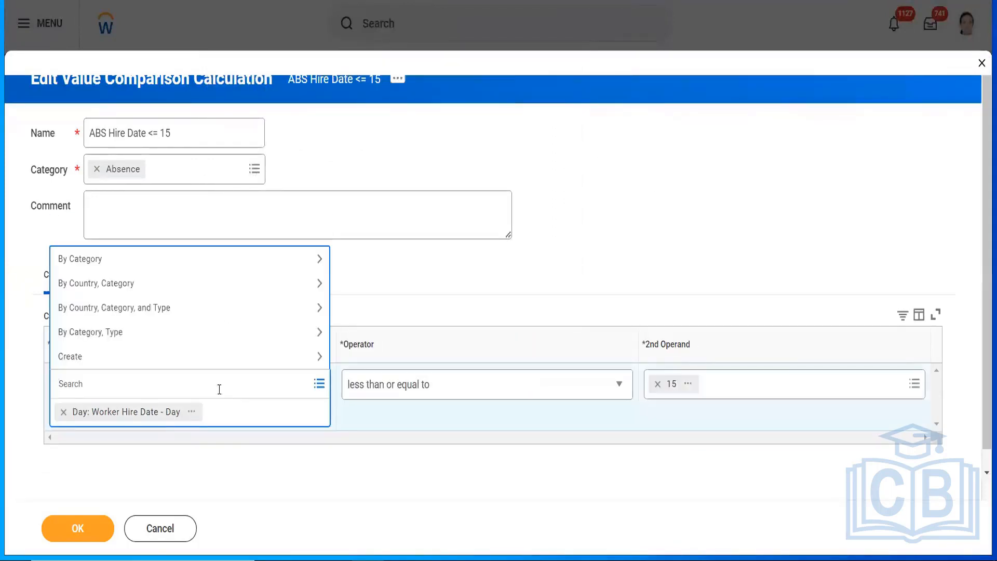
left_click(236, 360)
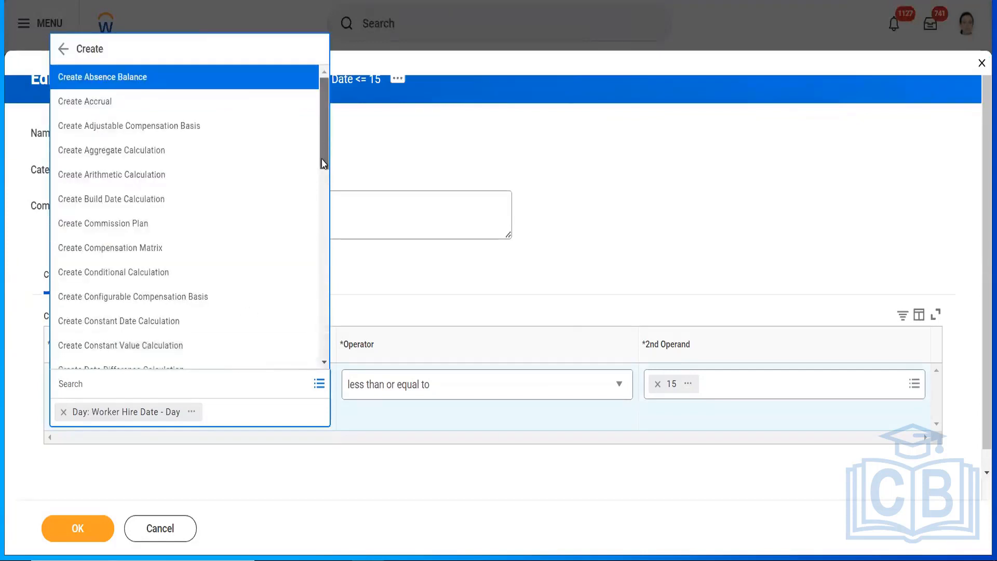
left_click_drag(323, 163, 322, 224)
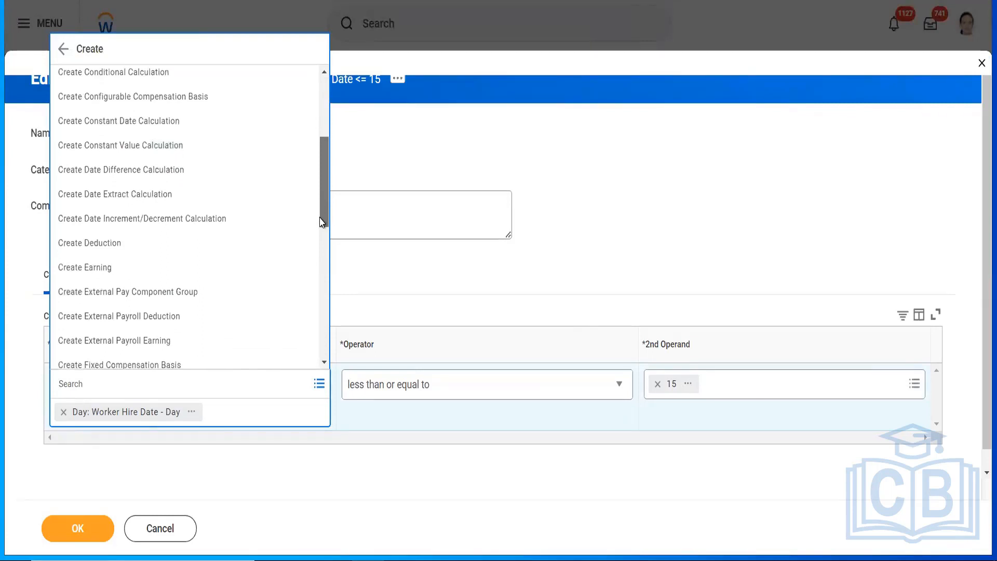
left_click(165, 196)
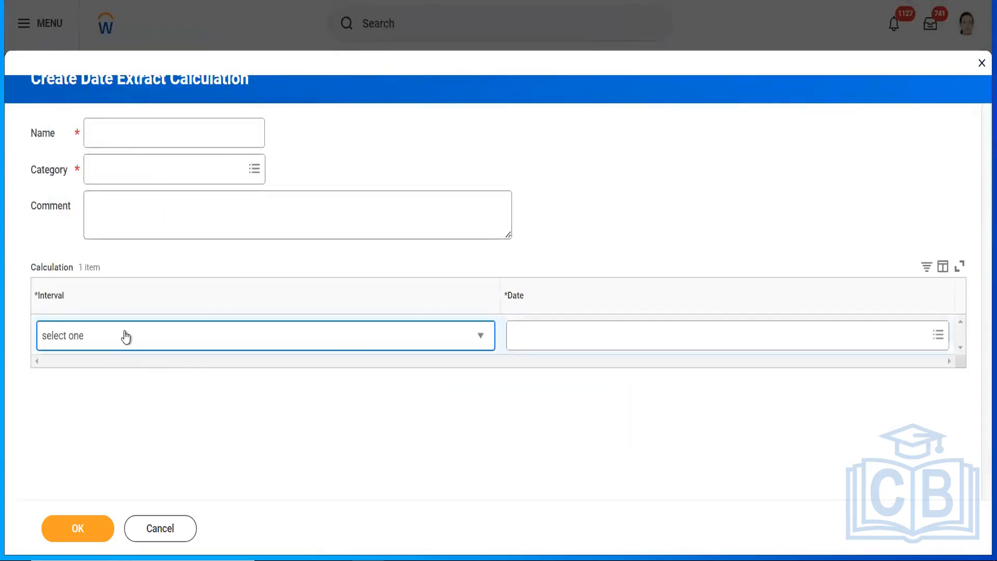
left_click(167, 531)
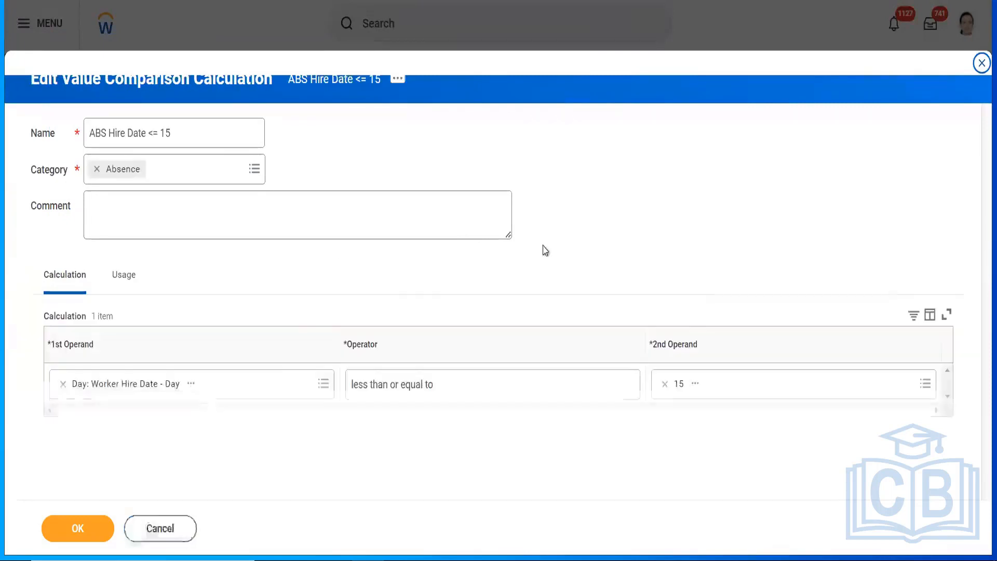
Step: Recheck the hire-day operand, close the Create list, and save the comparison unchanged
left_click(269, 385)
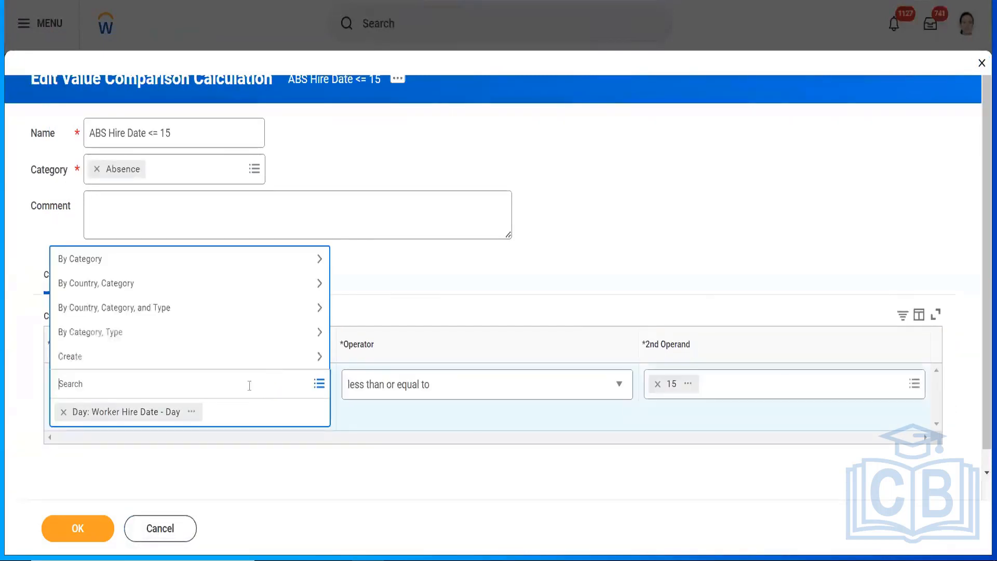
left_click(191, 411)
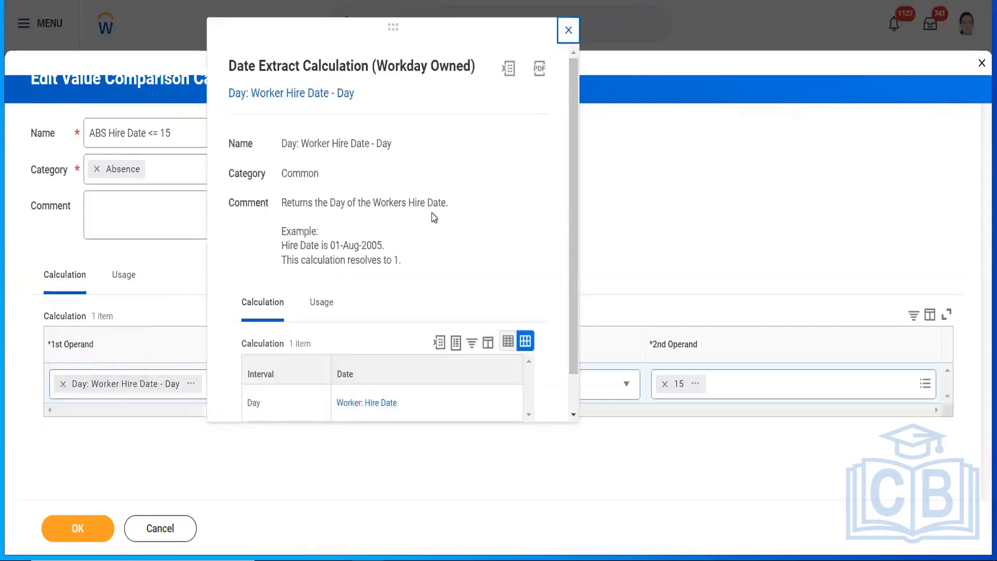
left_click(568, 29)
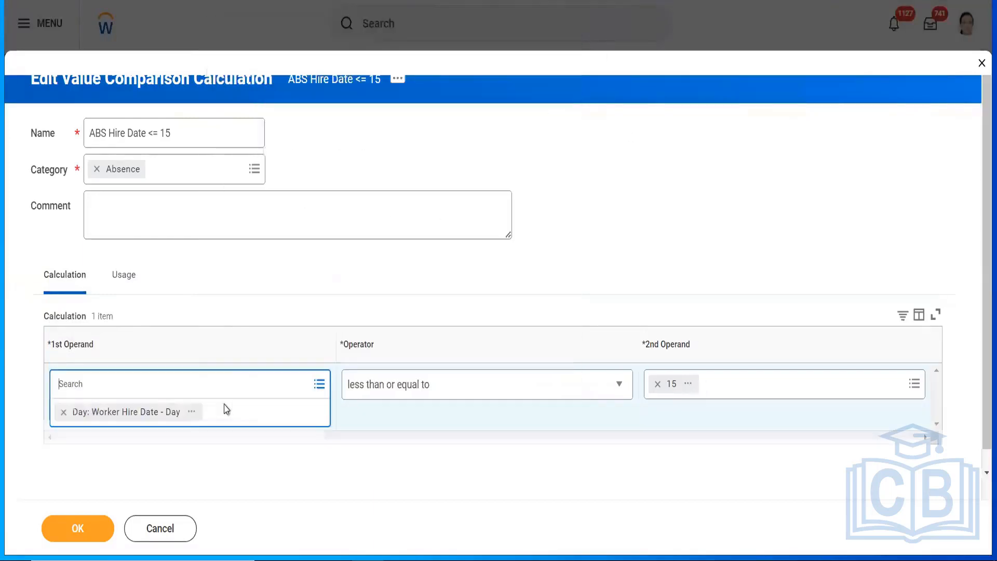
left_click(263, 386)
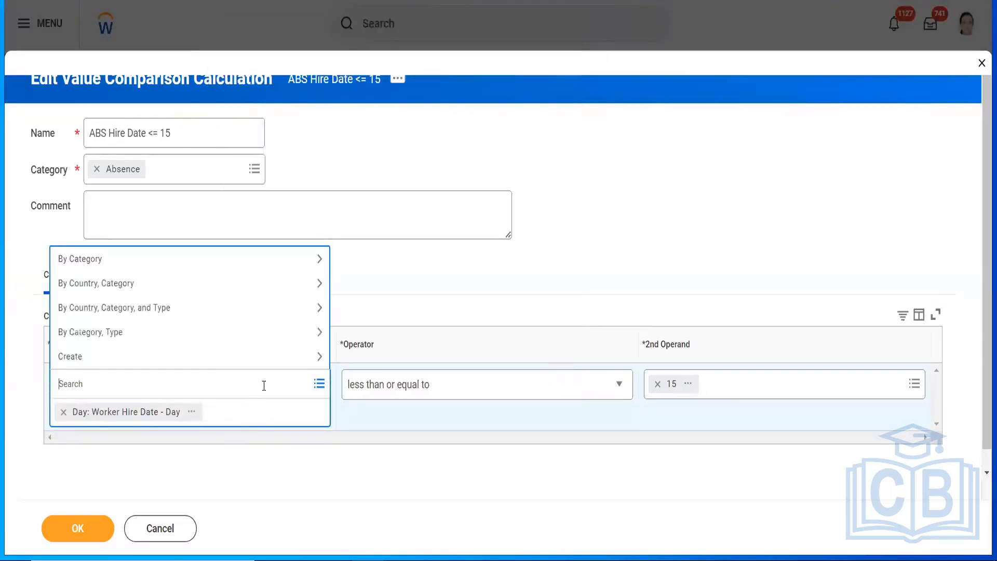
left_click(178, 357)
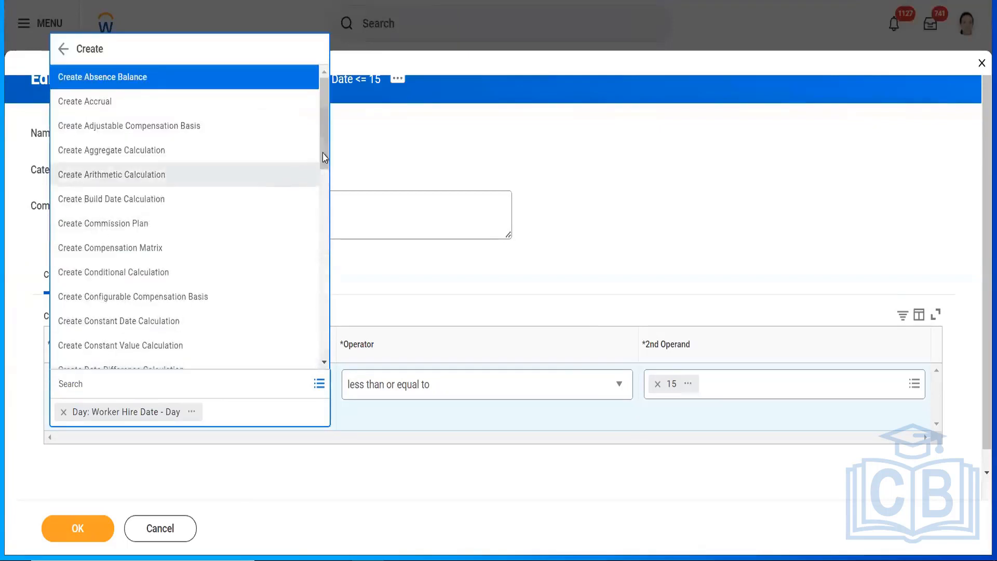
left_click_drag(325, 144, 325, 149)
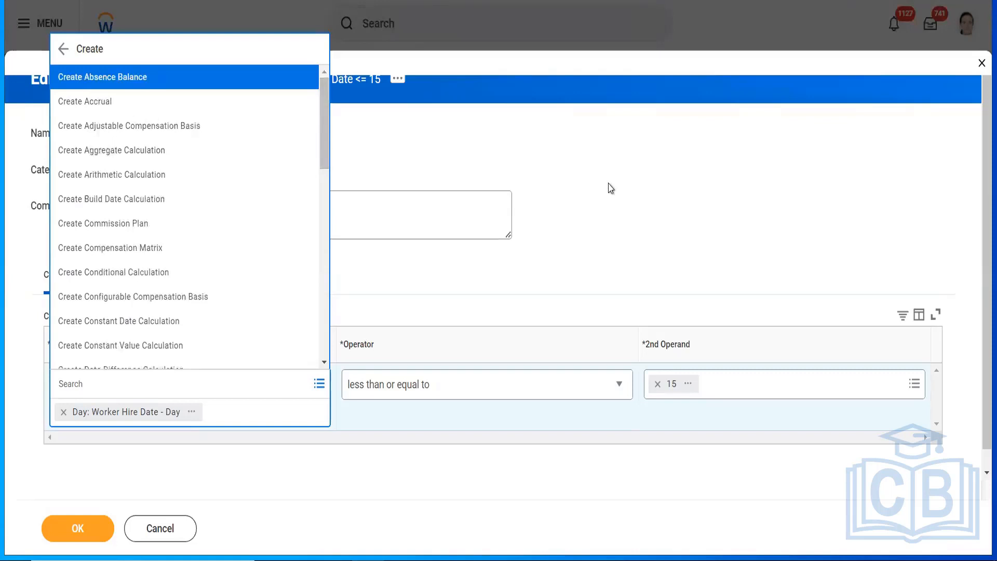
left_click(610, 187)
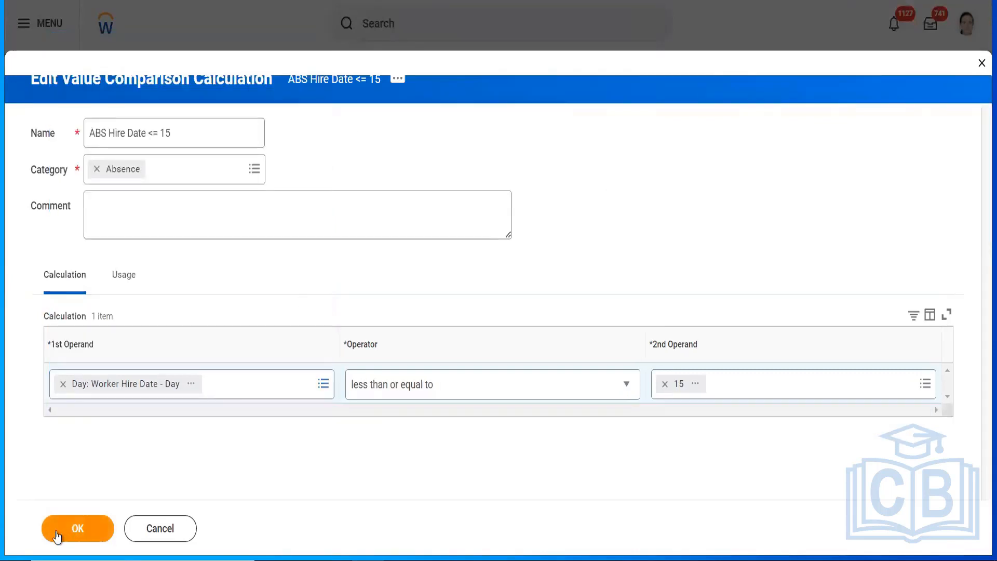
left_click(74, 529)
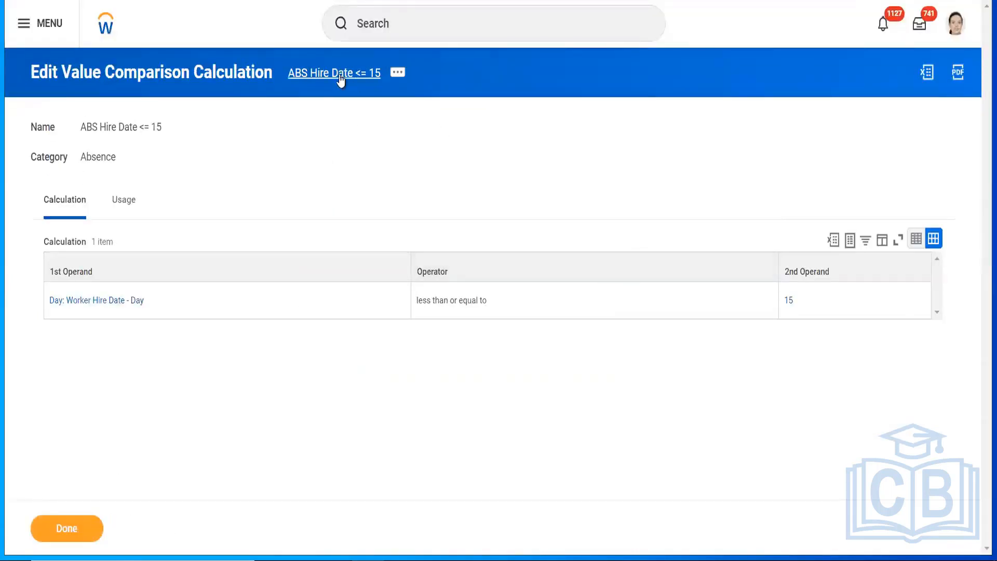
Step: Copy the 'ABS Hire Date <= 15' title and return to the conditional accrual tab
right_click(338, 78)
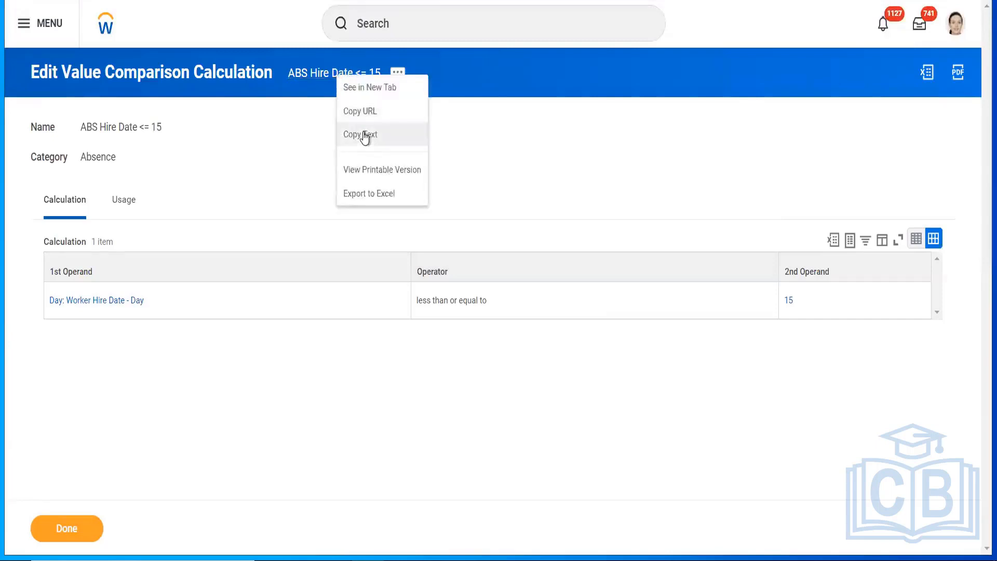
left_click(362, 134)
key("ctrl+shift+Tab")
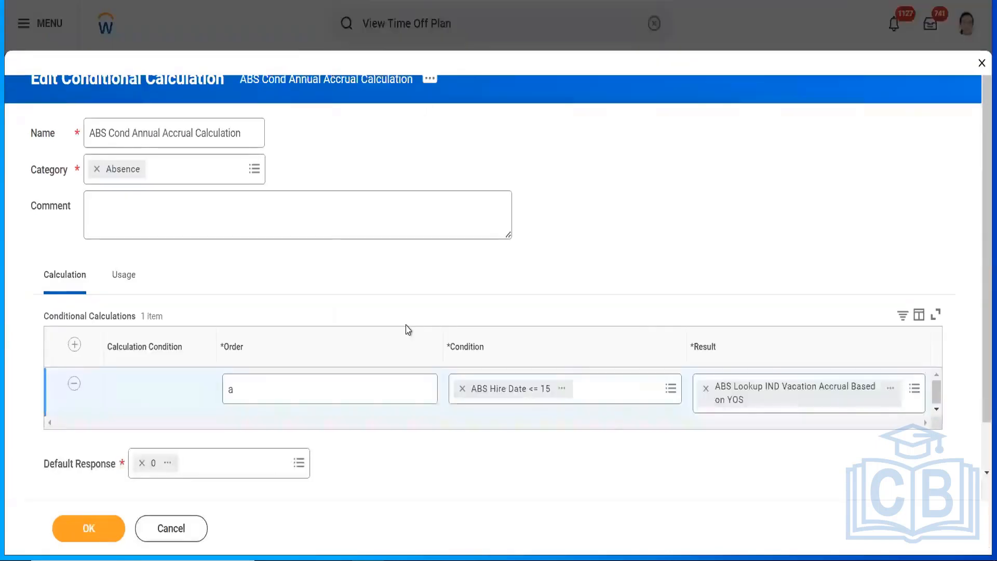
Step: Start a new logic calculation from the Condition prompt's Create options
left_click(649, 392)
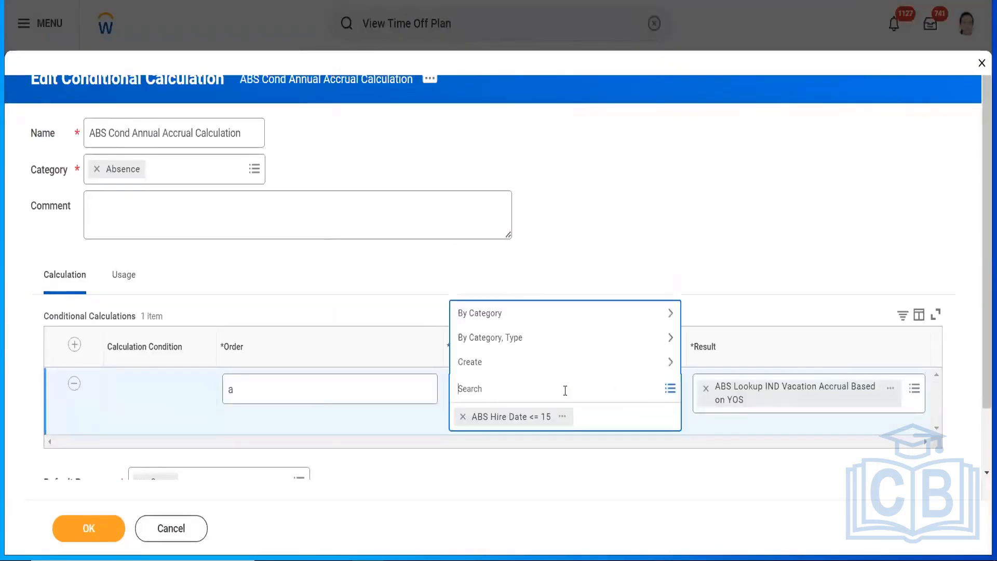
left_click(509, 367)
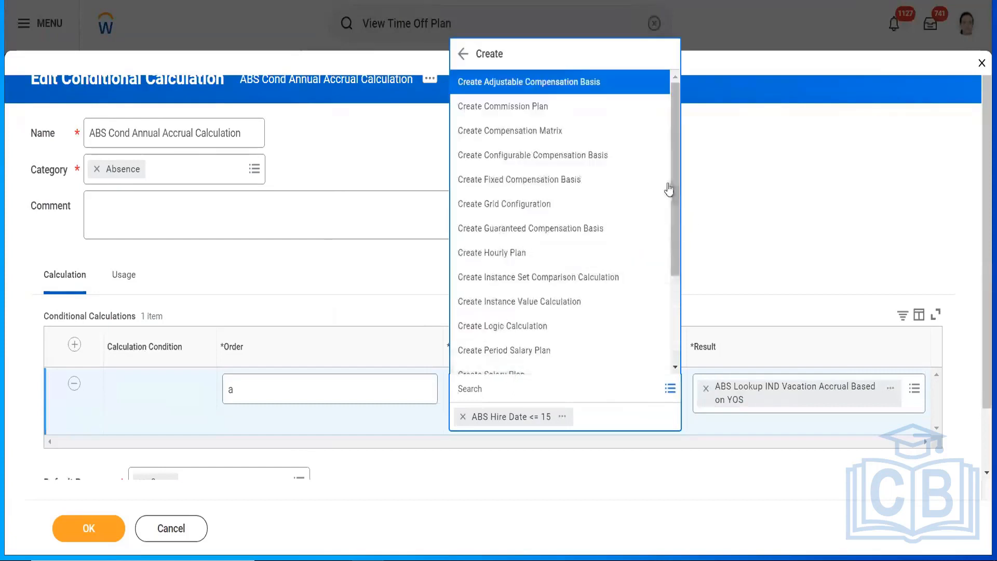
left_click(508, 327)
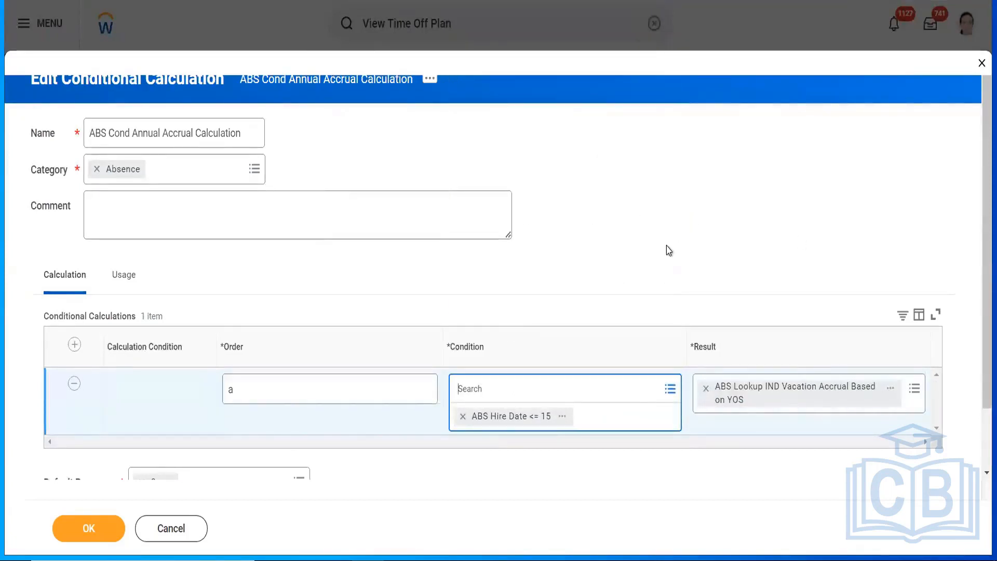
Step: Set the logic operator to AND, make ABS Hire Date <= 15 the first operand, and add a second row
left_click(223, 357)
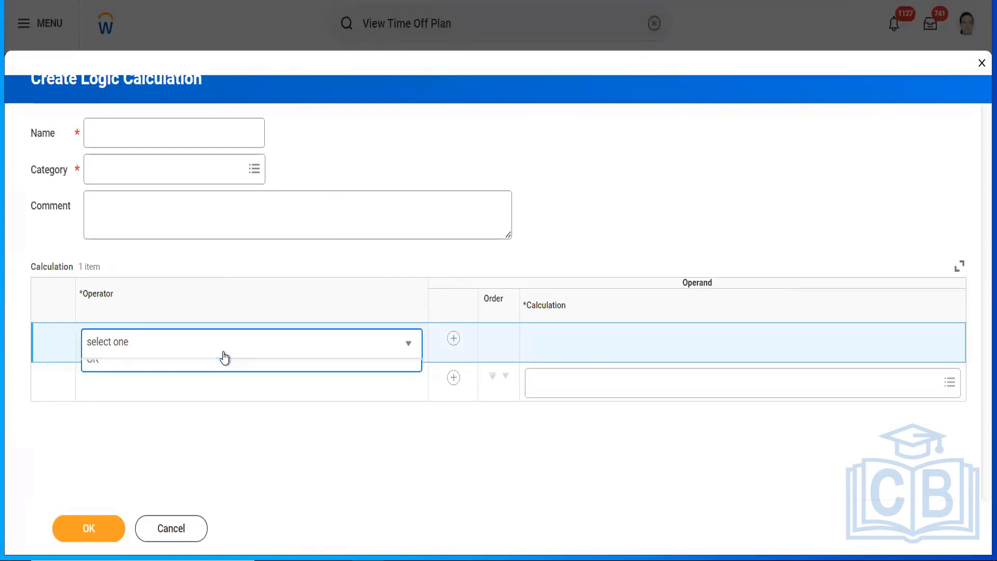
left_click(136, 400)
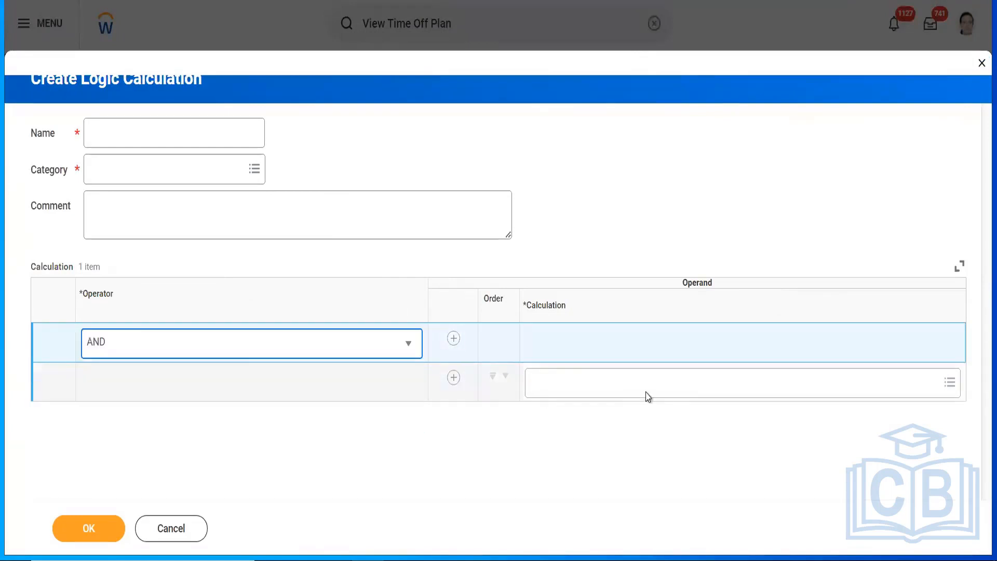
left_click(621, 382)
type("ABS Hire Date <= 15")
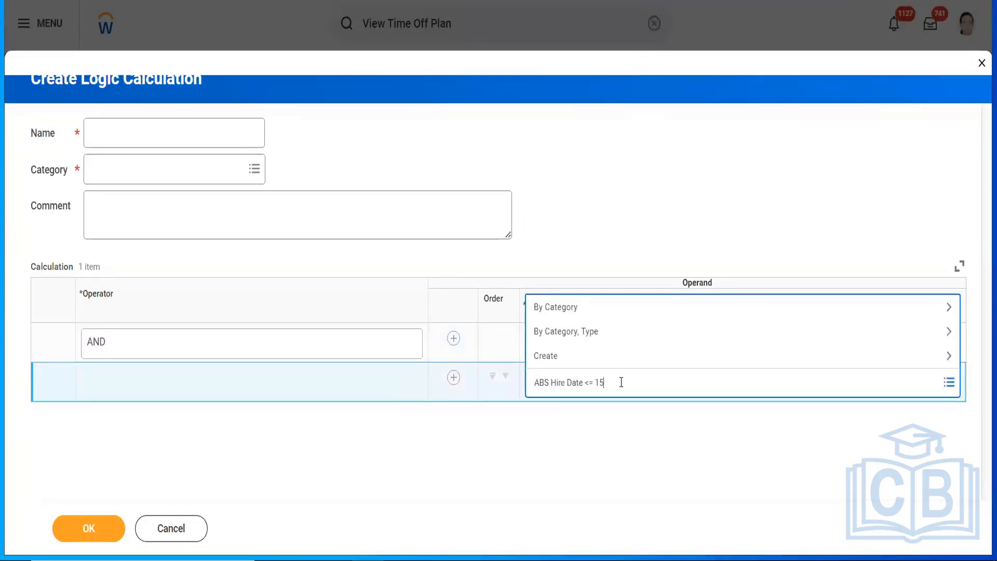
key("Return")
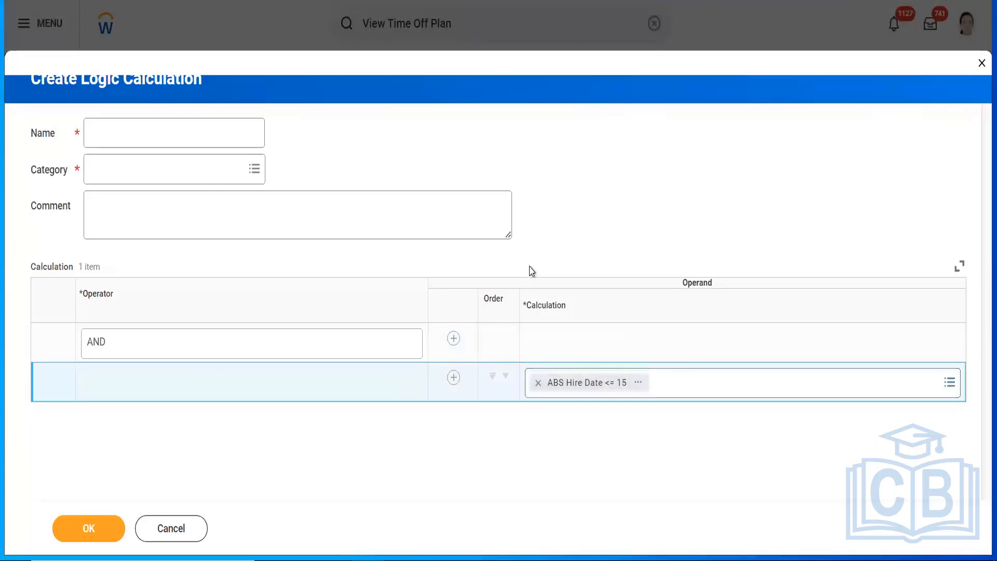
left_click(650, 382)
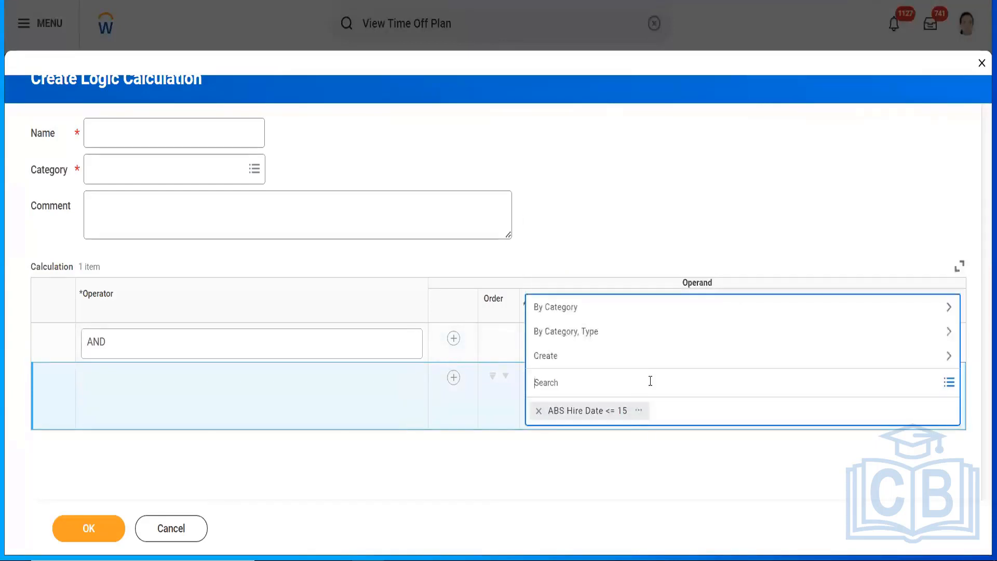
type("ABS Hire Date <= 15")
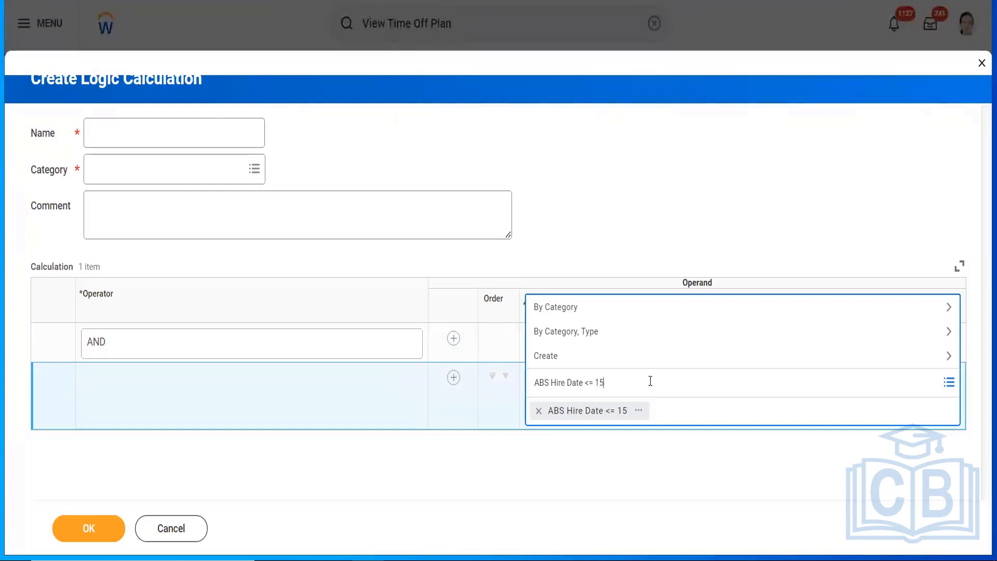
left_click(640, 205)
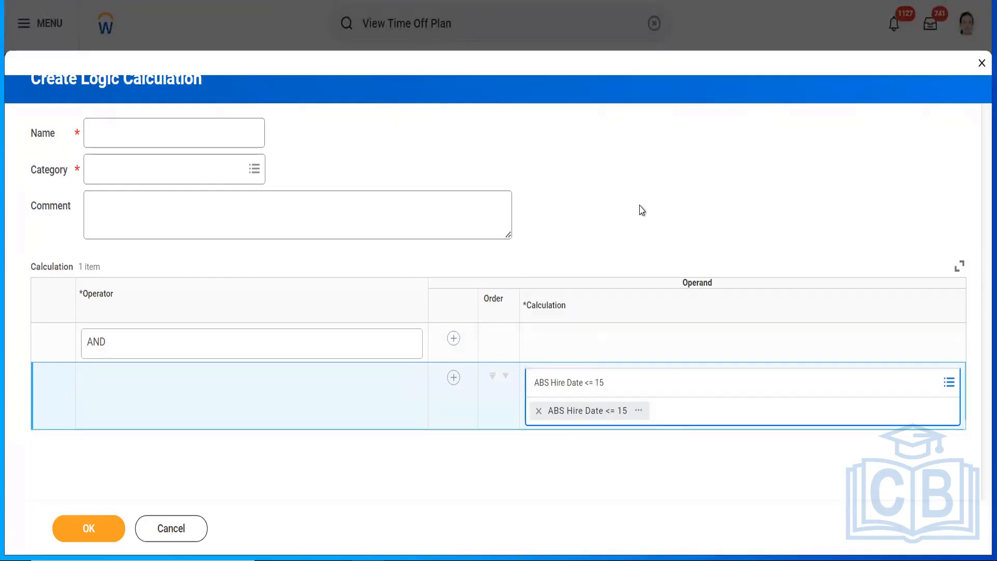
left_click(451, 379)
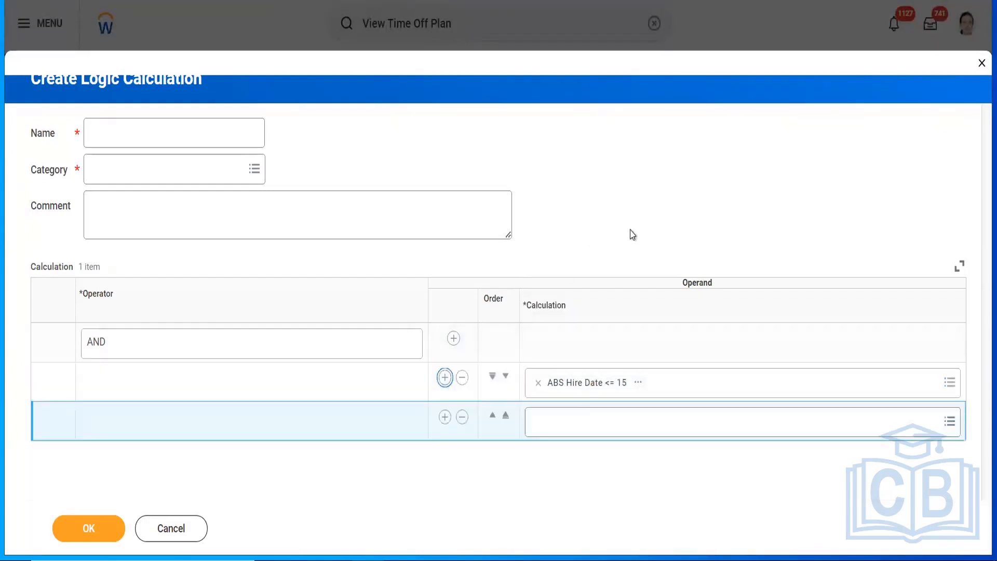
Step: From the second operand's Create options, start a new value comparison calculation
left_click(584, 415)
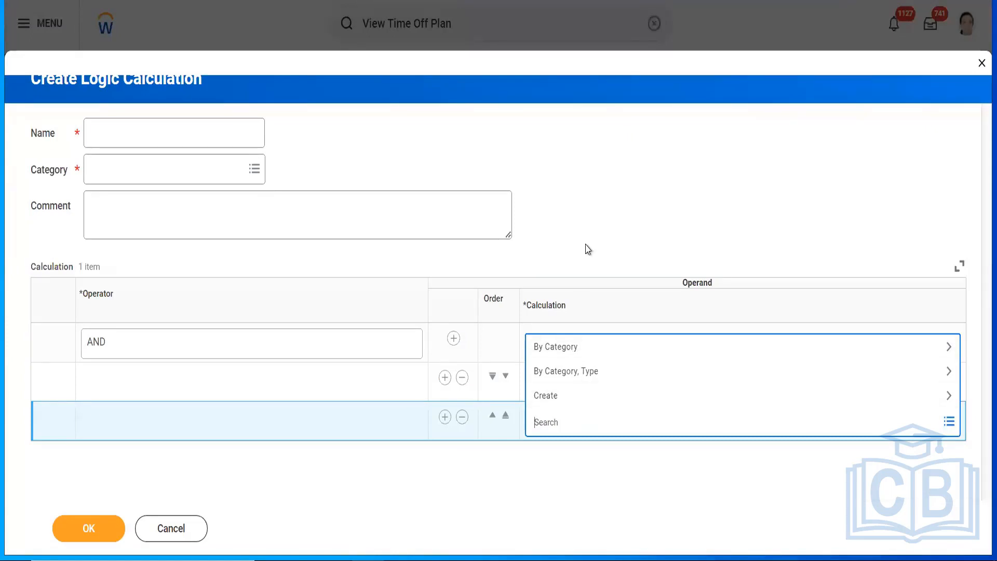
left_click(574, 400)
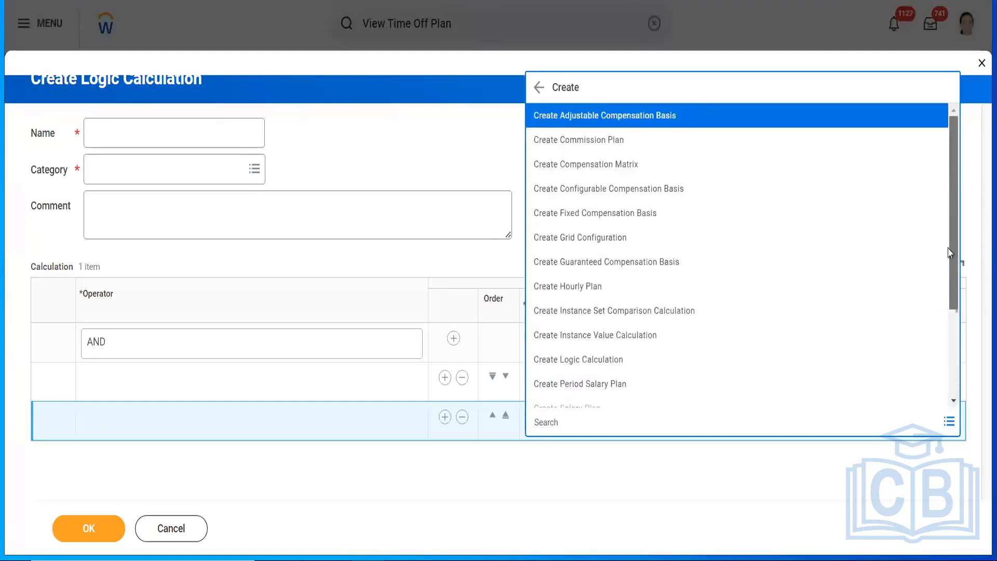
scroll(956, 256, "down", 3)
scroll(951, 230, "up", 5)
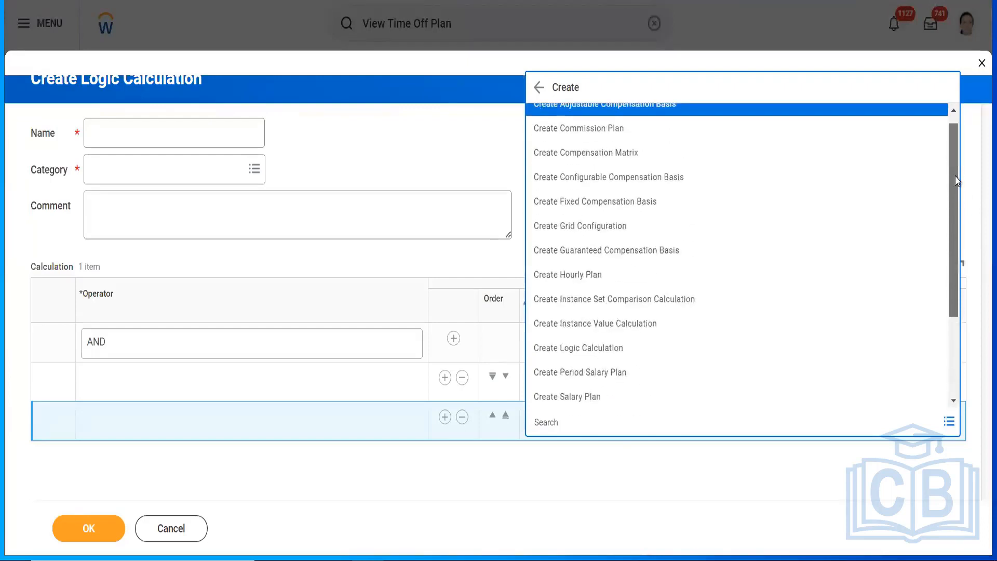
scroll(958, 163, "up", 1)
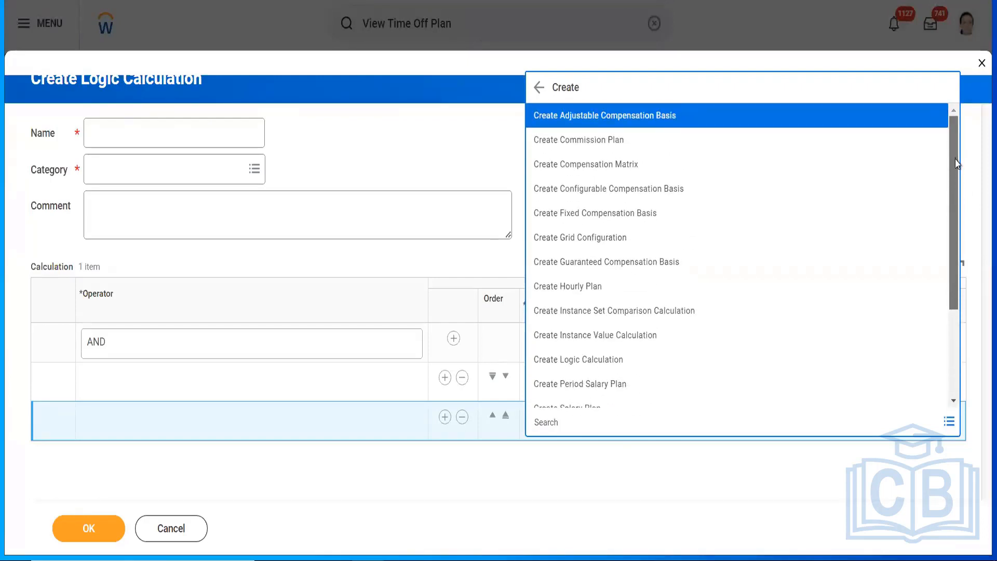
left_click_drag(957, 177, 952, 285)
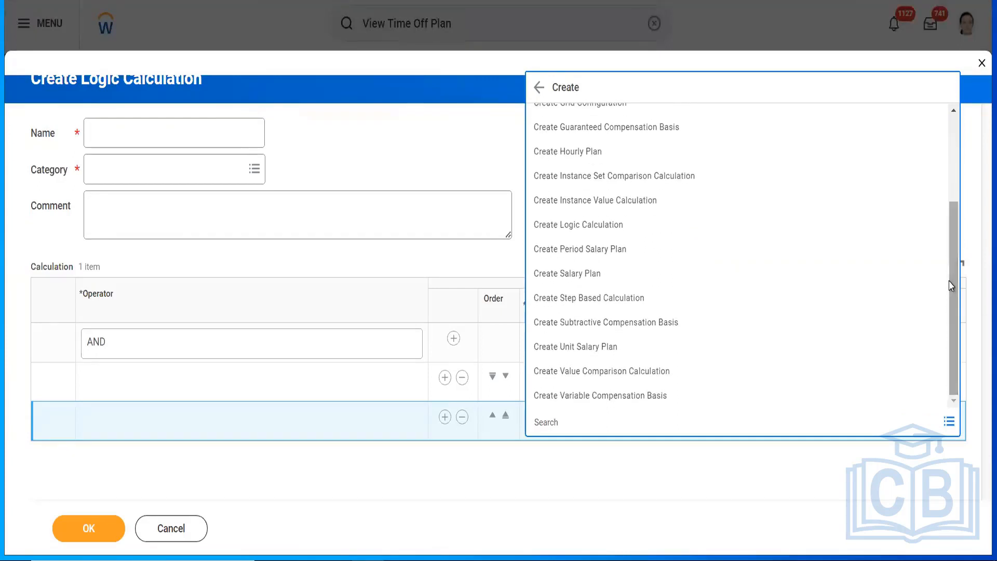
left_click(586, 371)
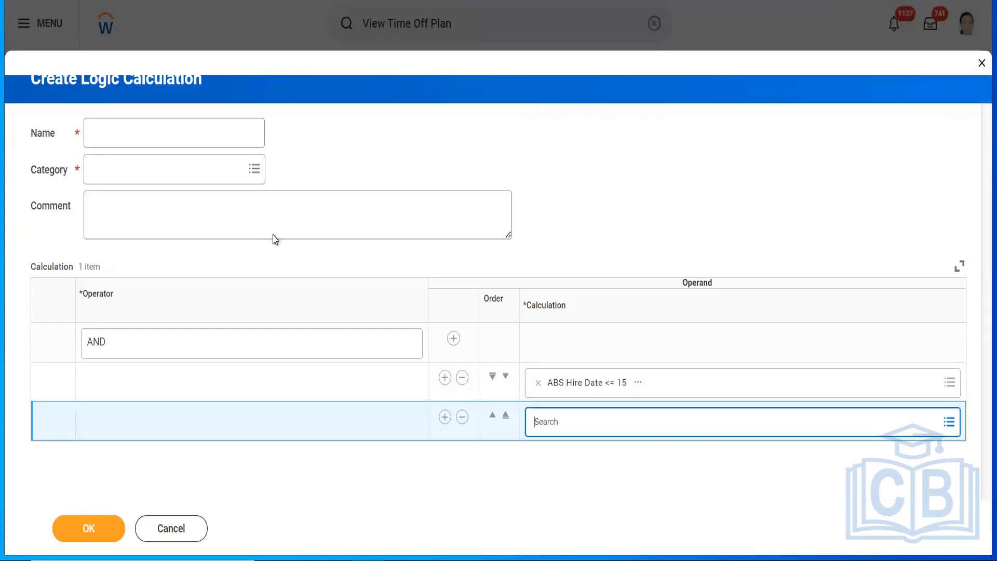
Step: Search 'hire date' and pick Worker: Hire Date as the comparison's first operand
left_click(228, 340)
type("h")
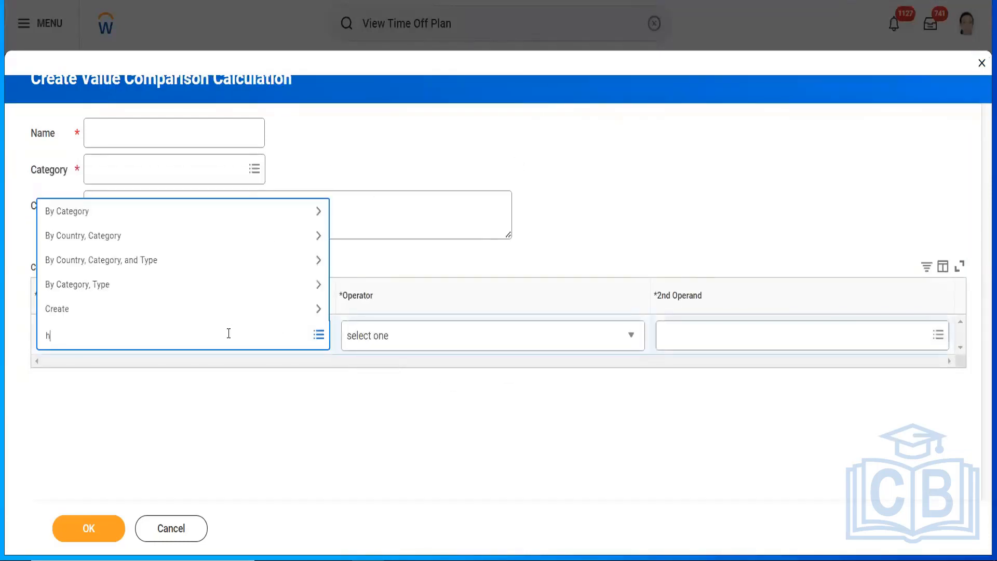
type("ire date")
key("Return")
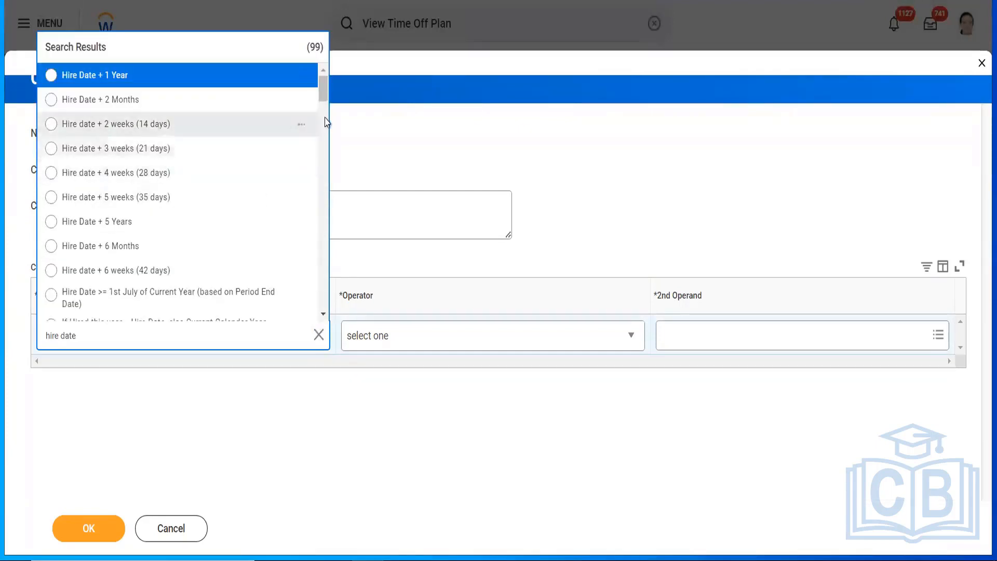
left_click_drag(322, 97, 323, 161)
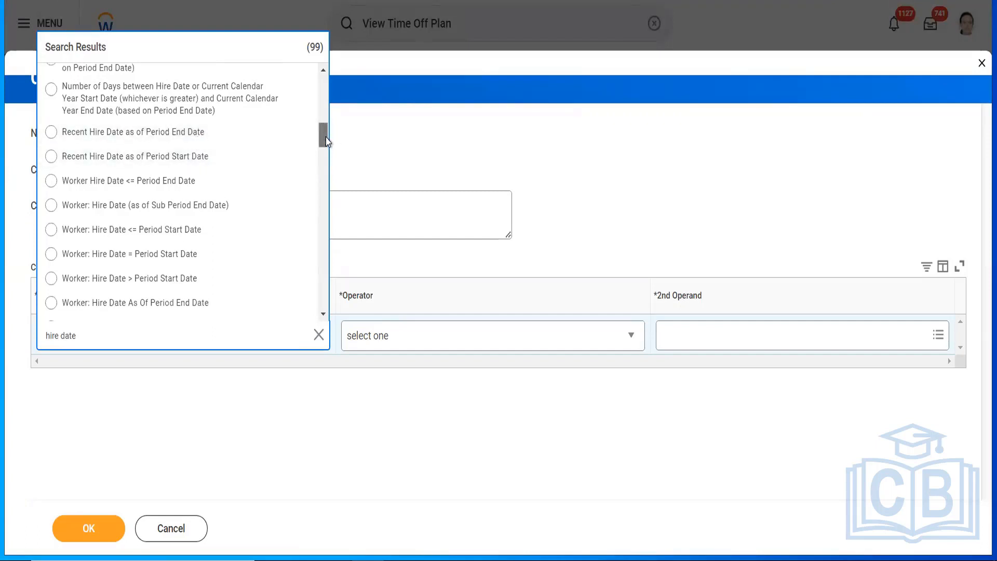
scroll(326, 145, "down", 1)
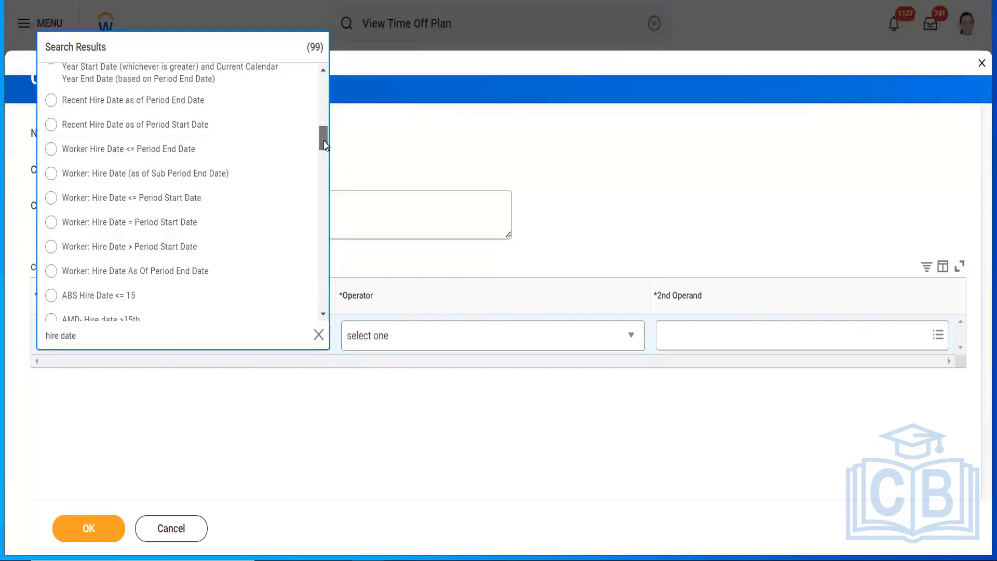
left_click_drag(323, 146, 328, 229)
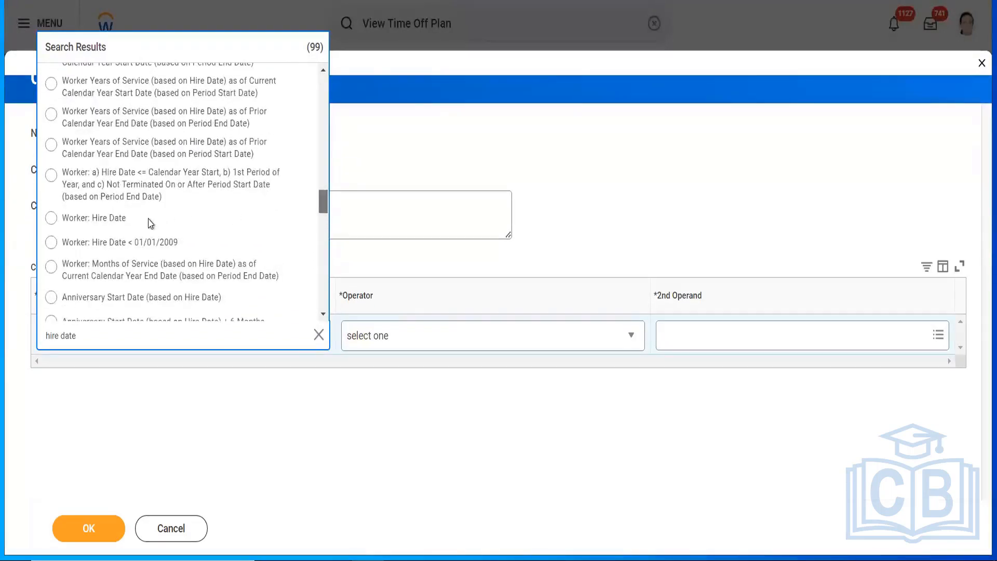
left_click(115, 221)
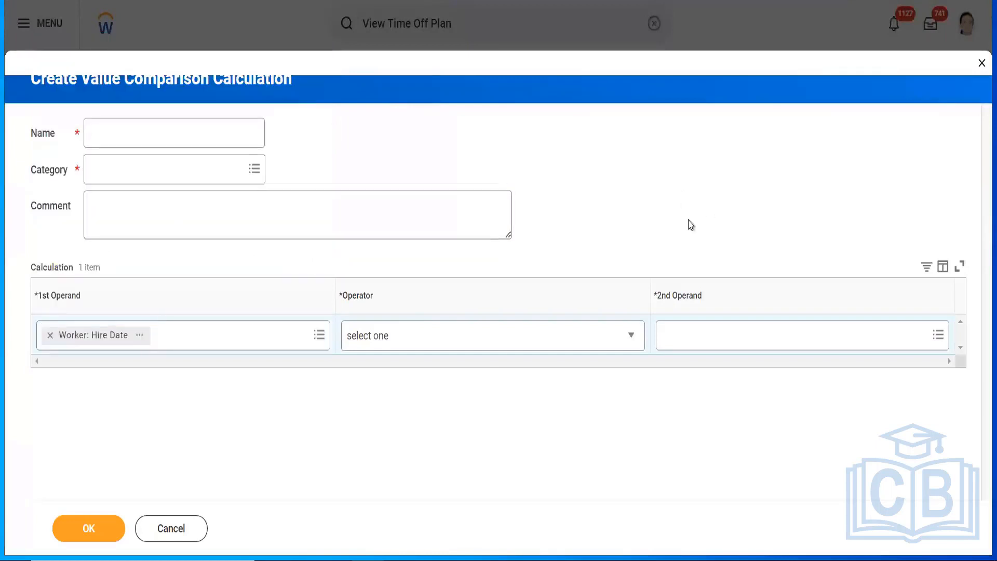
Step: Cancel the new value comparison calculation and confirm discarding it
left_click(447, 343)
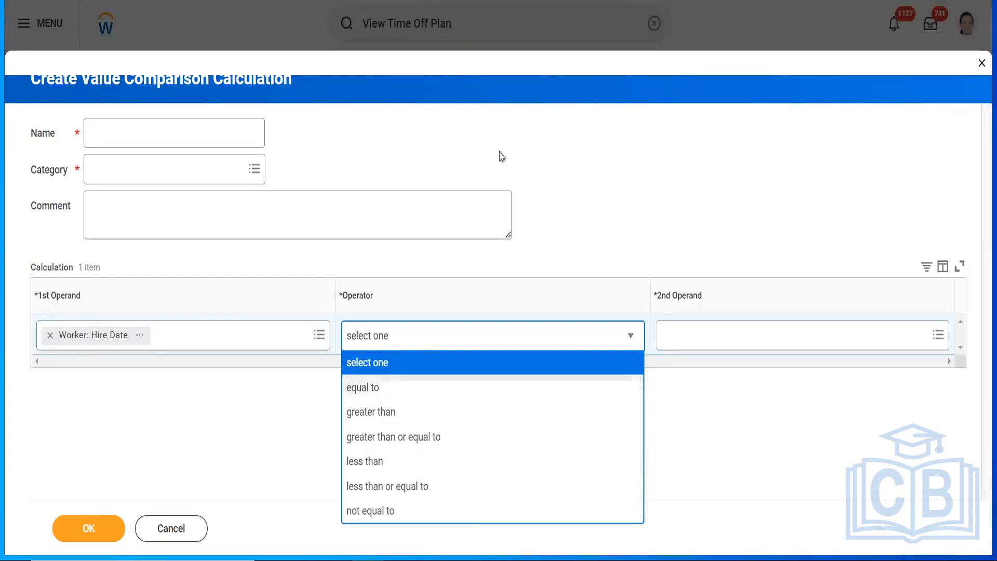
left_click(166, 535)
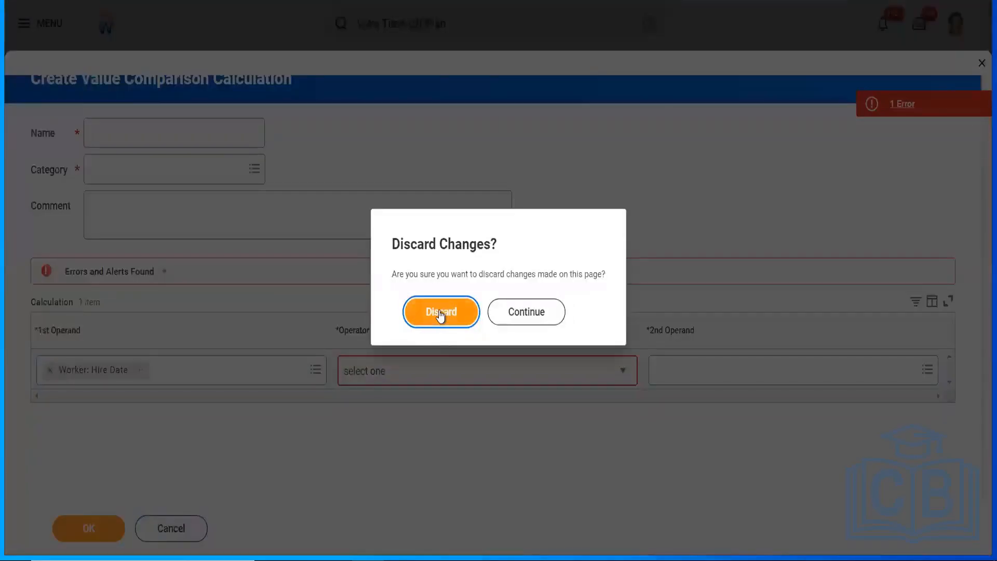
left_click(437, 317)
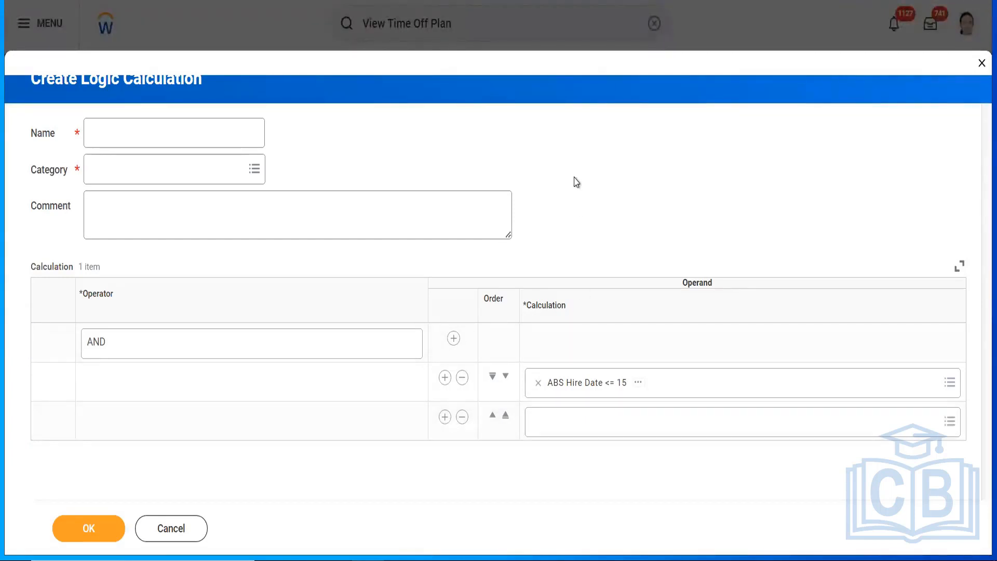
Step: Search the second operand's calculations for 'hire month', listing Worker: New Hire Mid Month
left_click(582, 422)
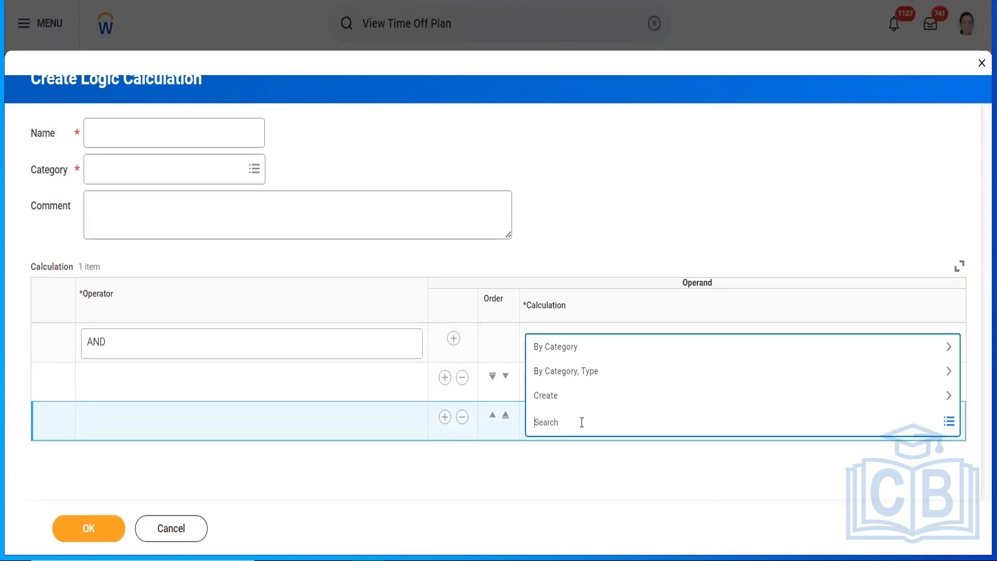
left_click(596, 249)
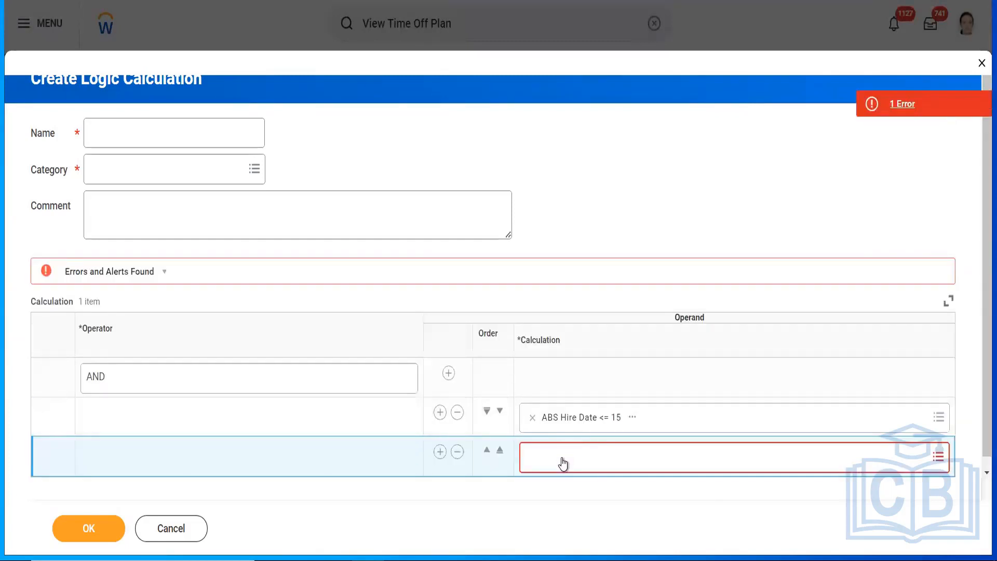
left_click(563, 457)
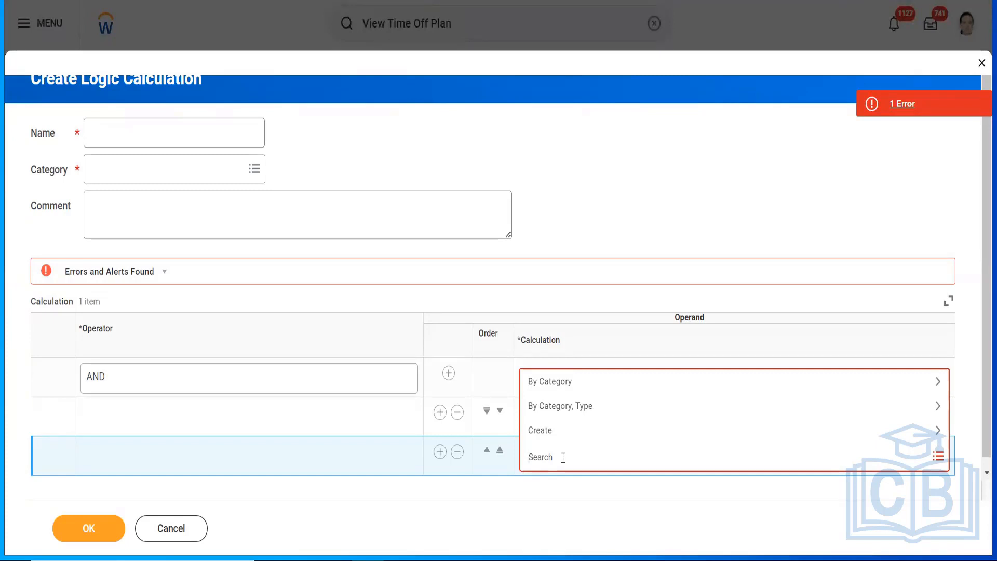
type("hire")
key("Return")
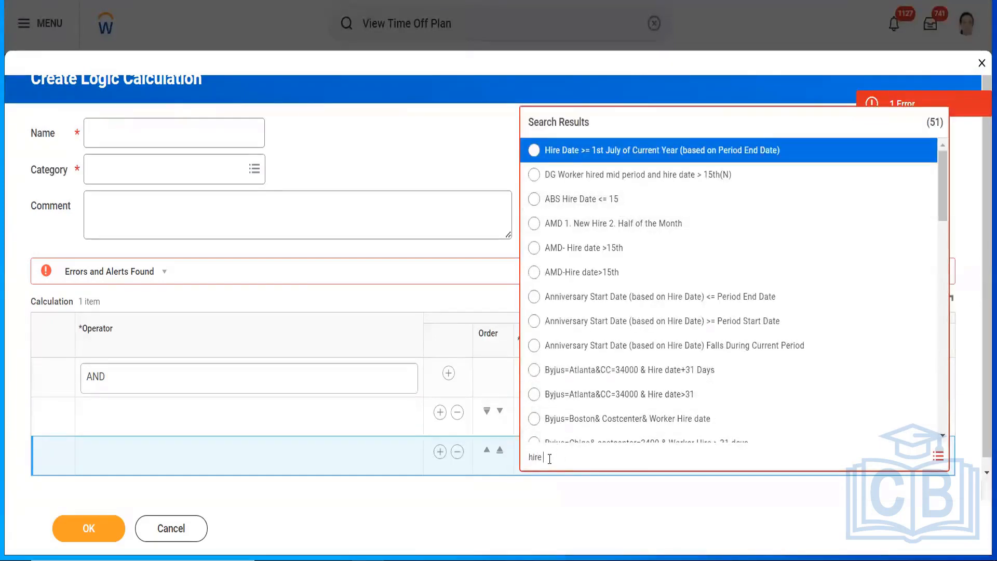
type("month")
key("Return")
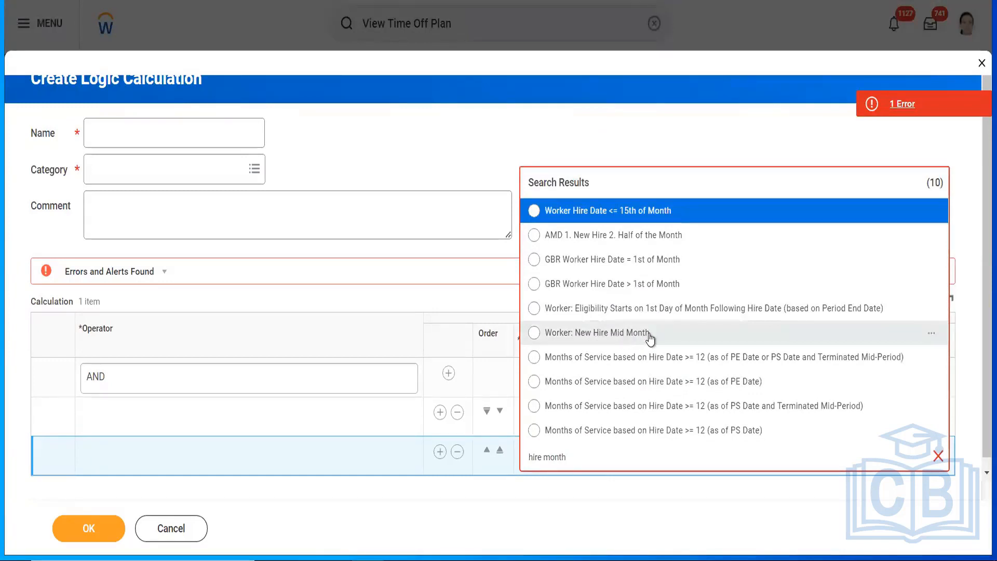
Step: Review the Worker: New Hire Mid Month preview, then choose it as the AND logic's second operand
left_click(933, 337)
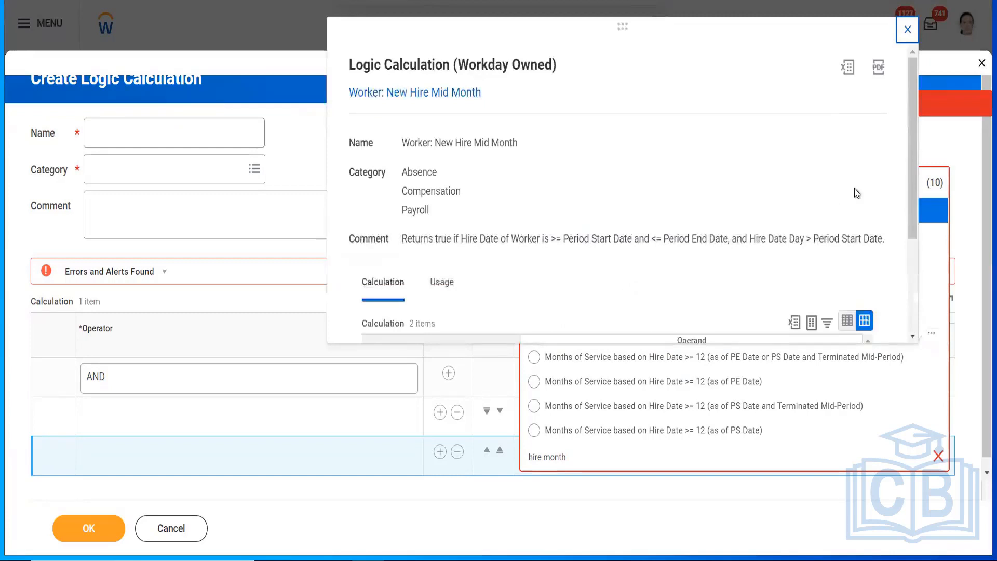
left_click_drag(916, 147, 909, 231)
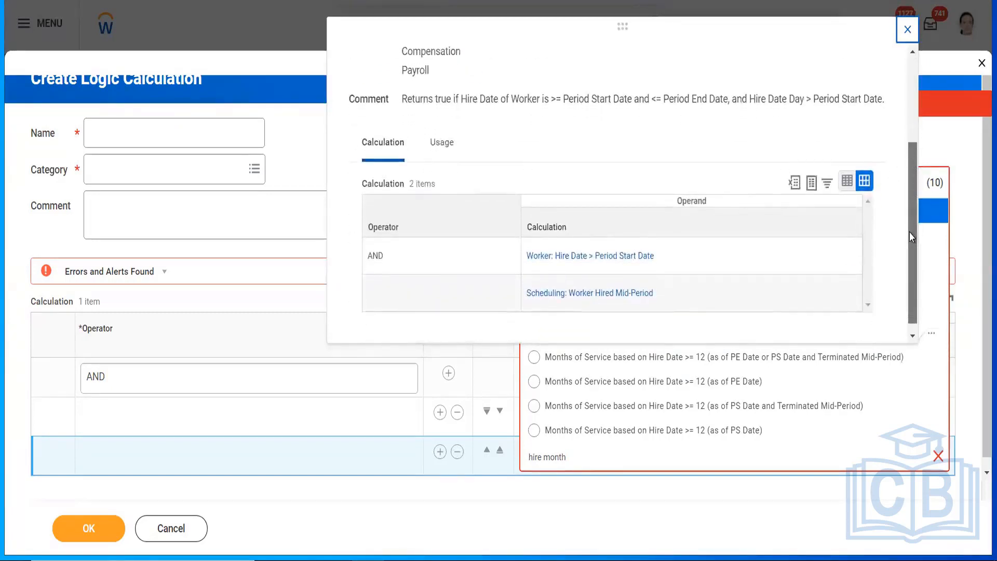
left_click_drag(909, 232, 909, 239)
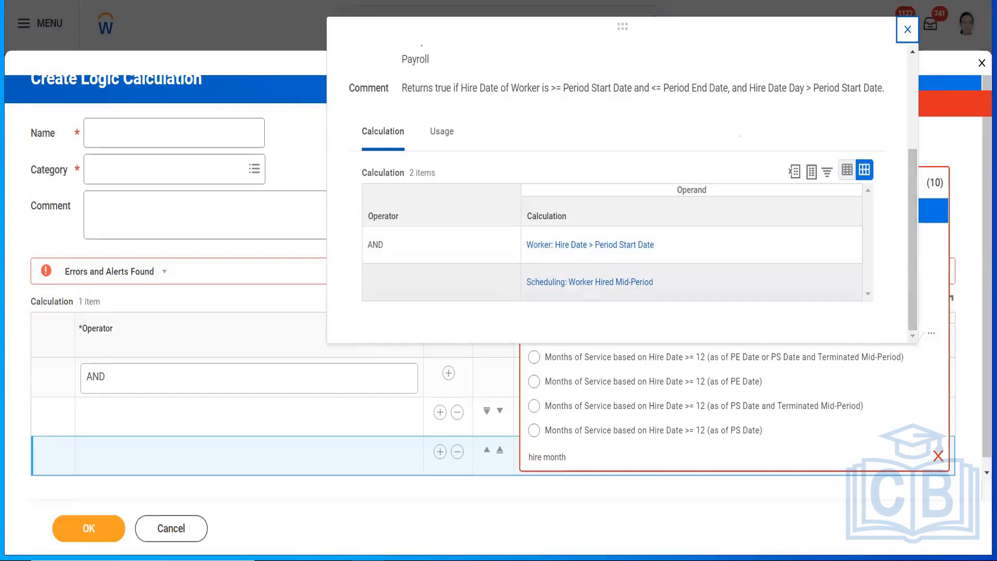
left_click(906, 27)
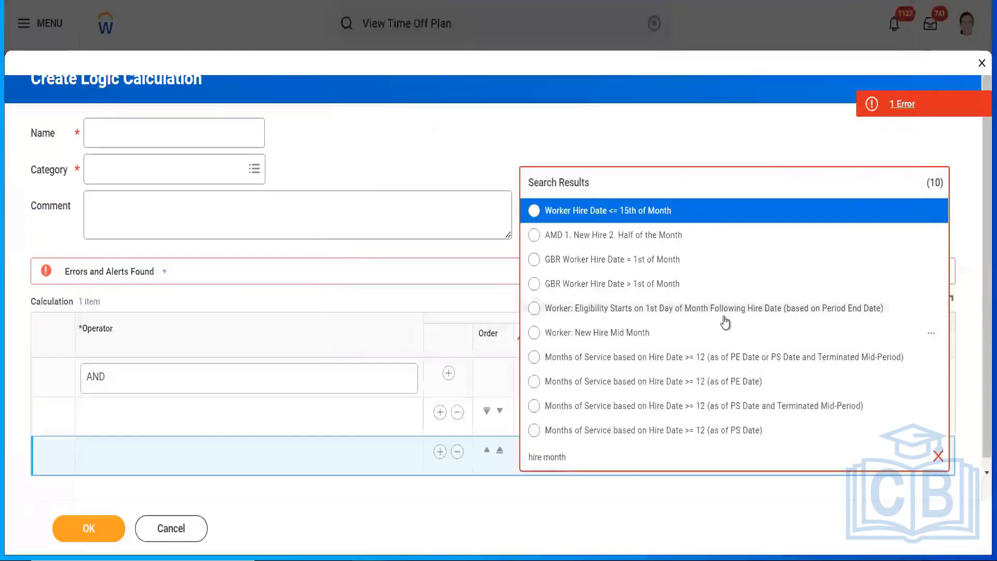
left_click(599, 335)
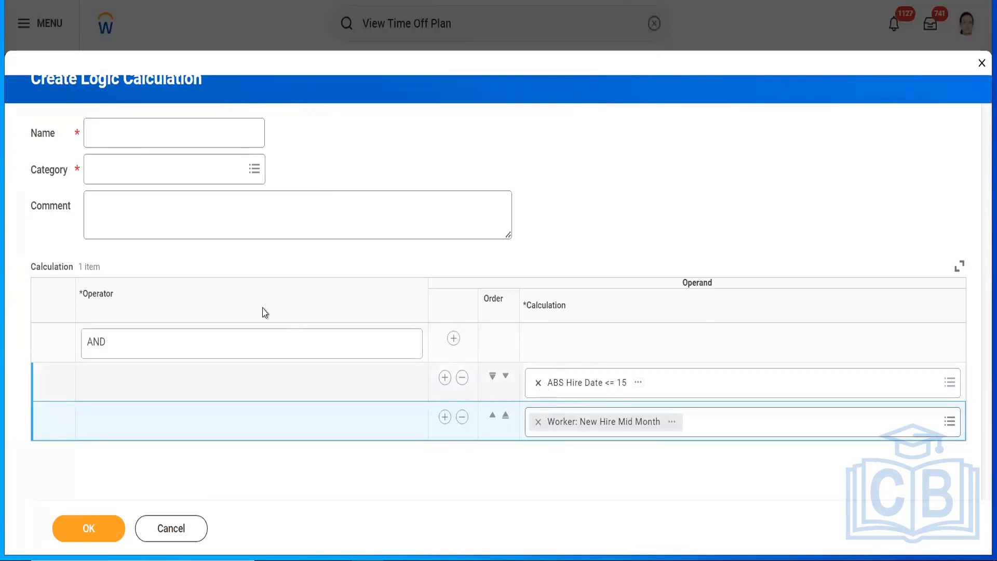
Step: Name the logic calculation 'ABS LOG Employees Hired before 15 th of the month', category Absence, and save
left_click(133, 135)
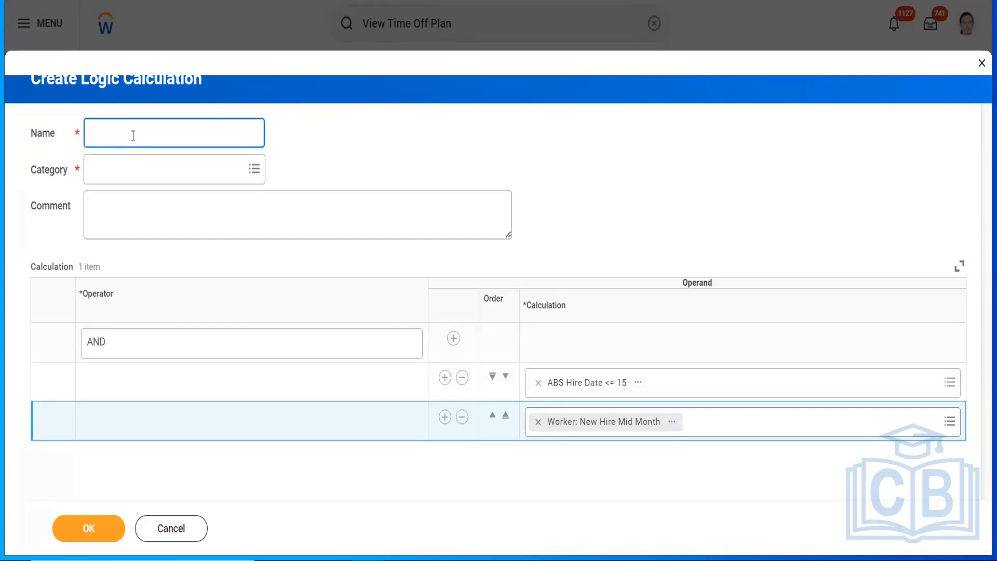
type("ABS LOG Employees Hired I")
type("efore")
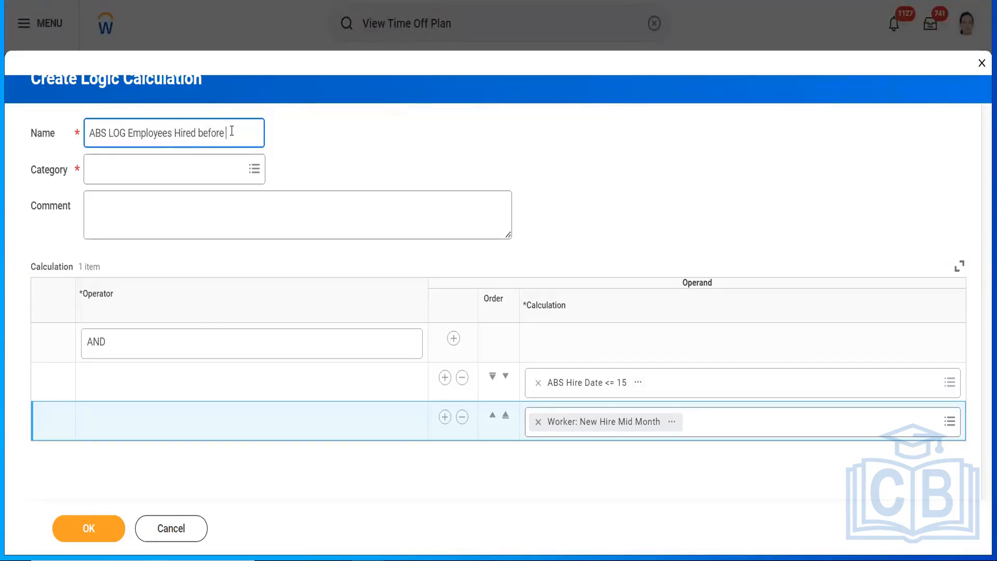
type(" 15 th of the month")
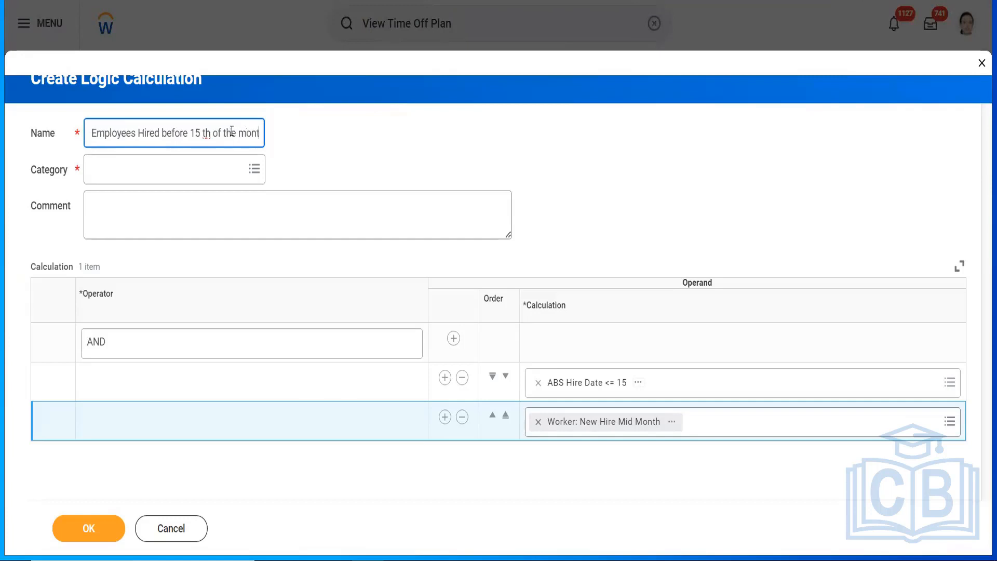
left_click(178, 169)
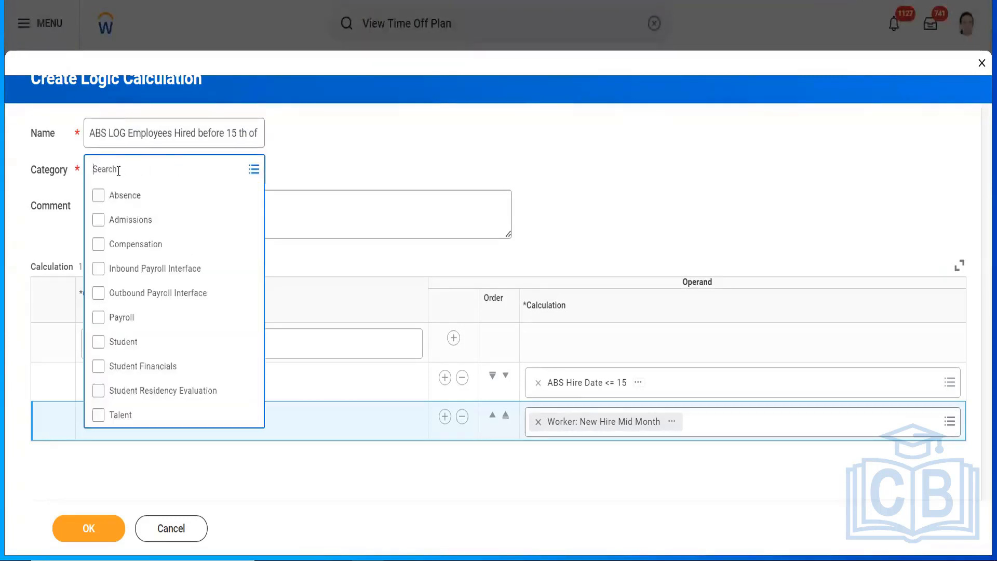
left_click(116, 197)
left_click(373, 175)
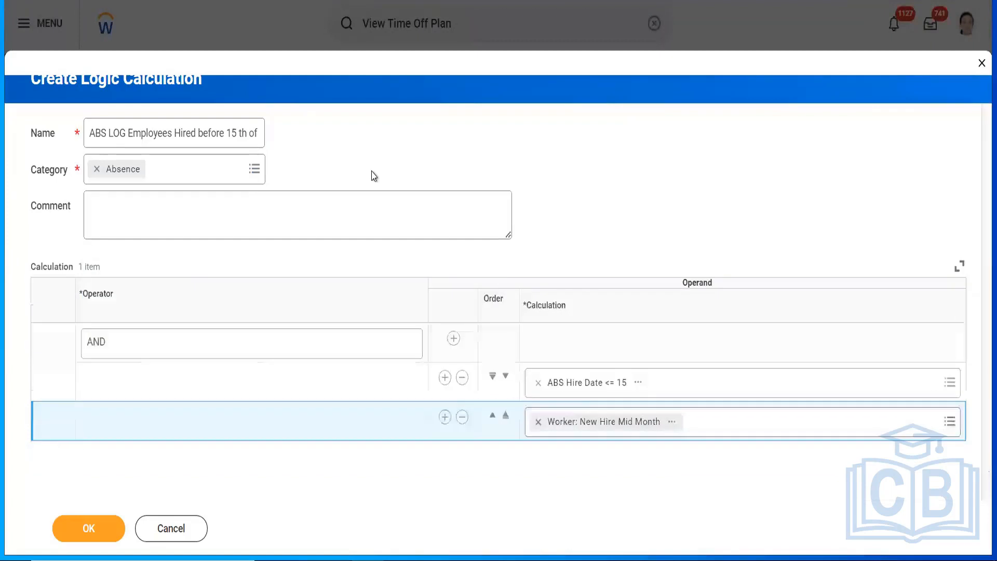
left_click(78, 532)
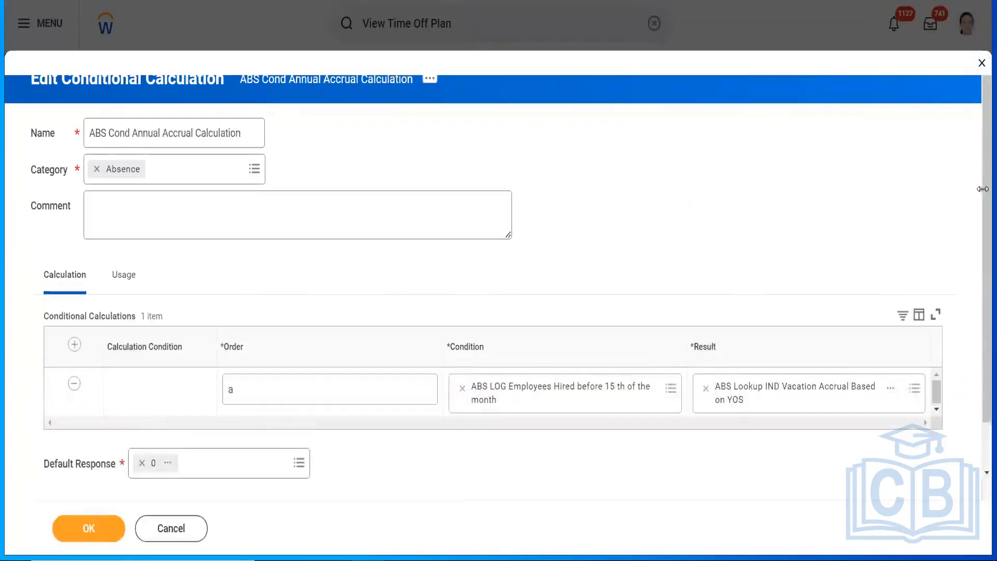
Step: Copy the vacation accrual lookup calculation's name from the Result's preview
scroll(982, 189, "down", 1)
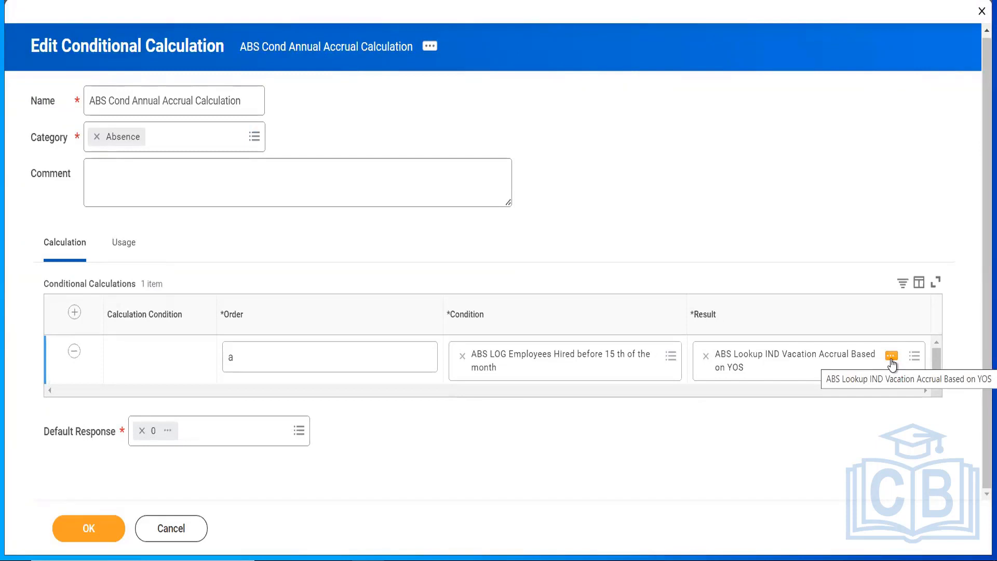
left_click(891, 357)
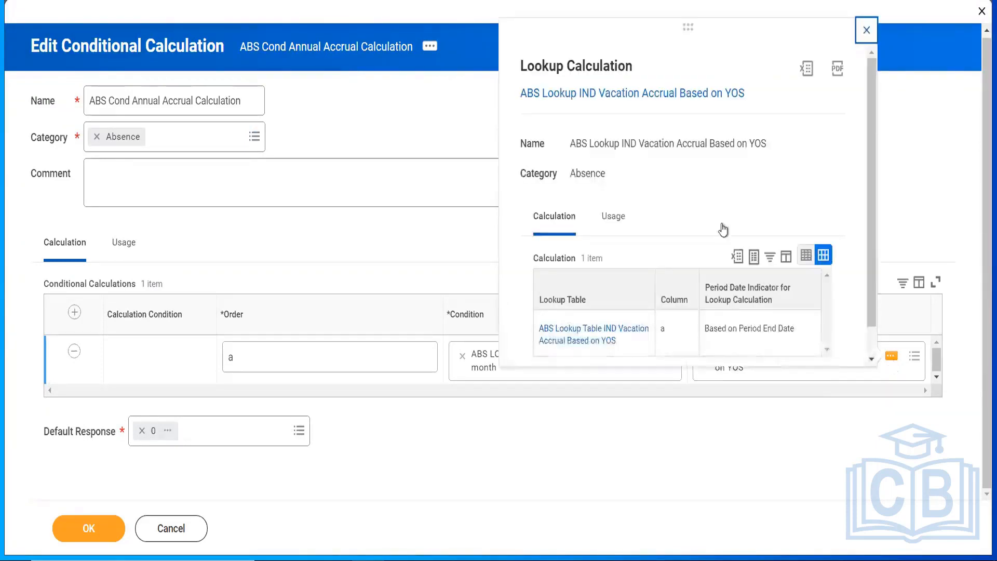
right_click(624, 97)
left_click(650, 155)
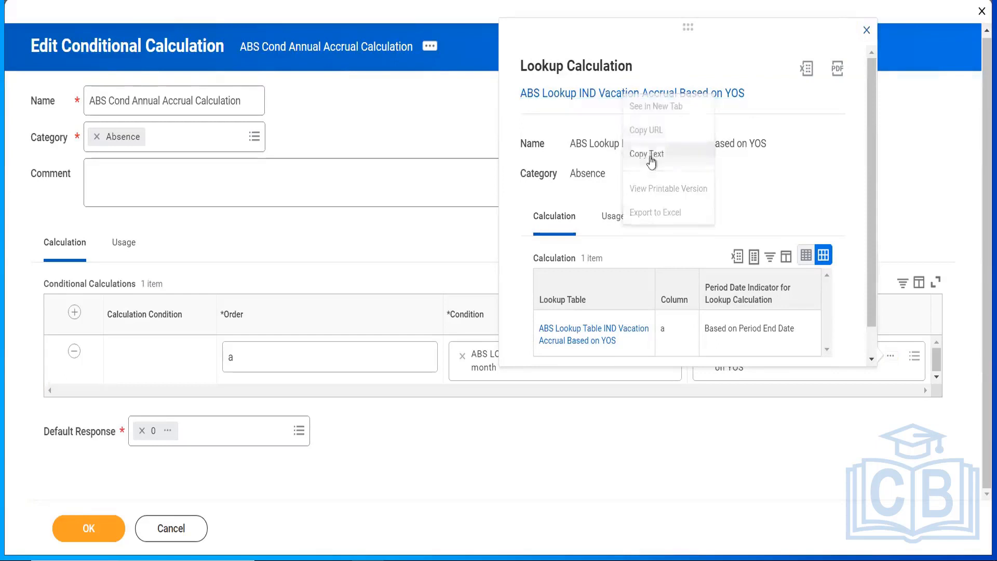
left_click(954, 184)
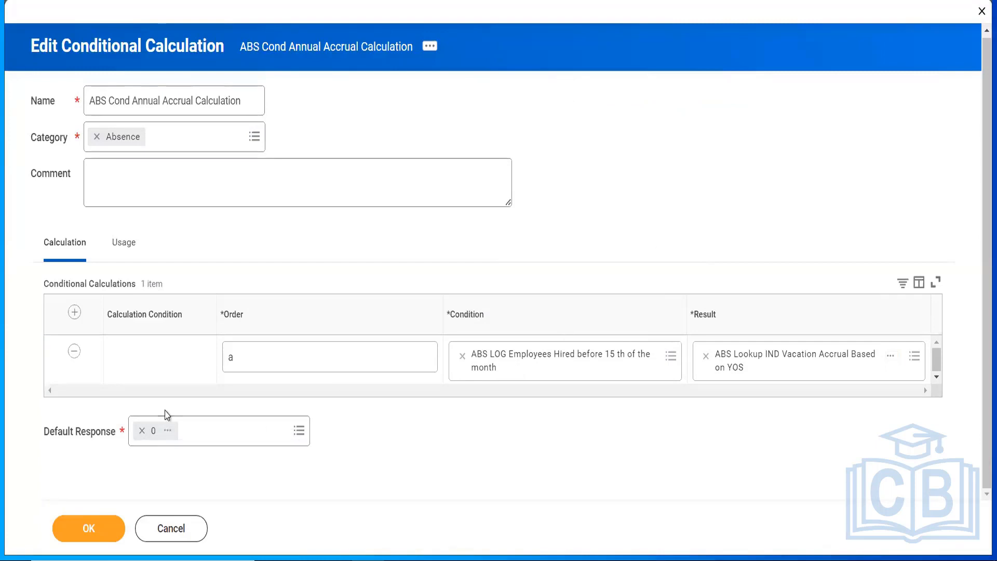
Step: Replace the 0 default response with ABS Lookup IND Vacation Accrual Based on YOS and save
left_click(141, 431)
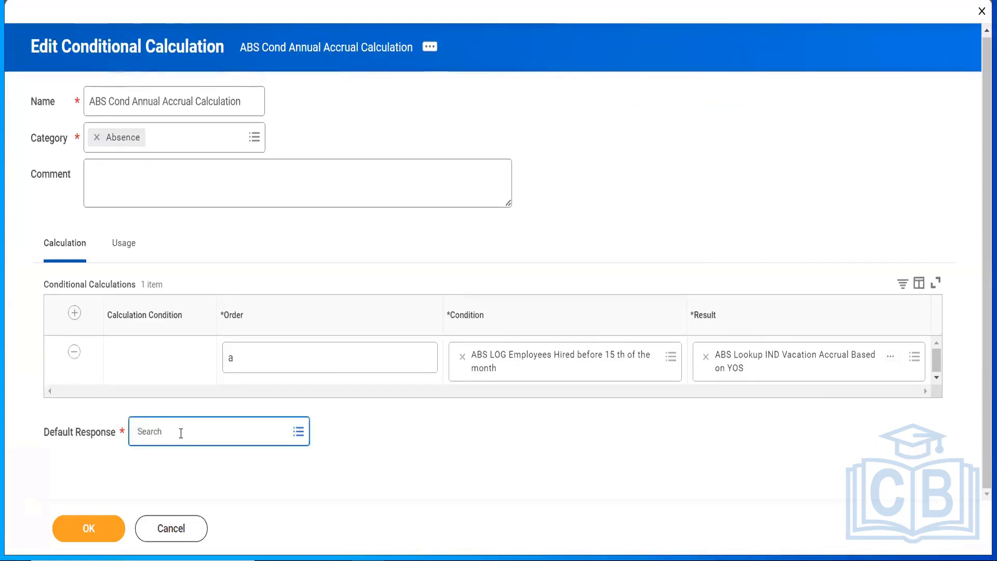
key("ctrl+v")
key("Return")
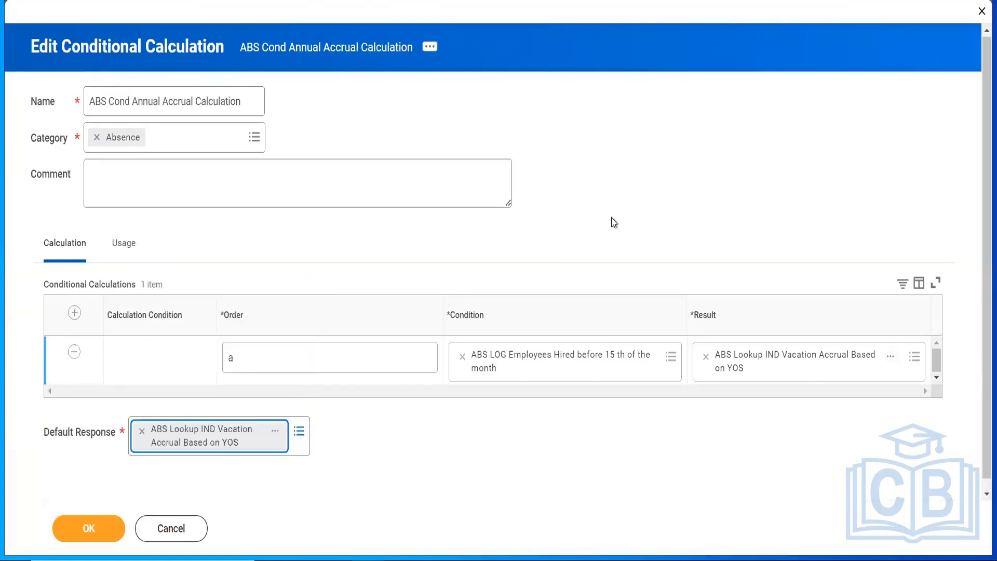
left_click(613, 222)
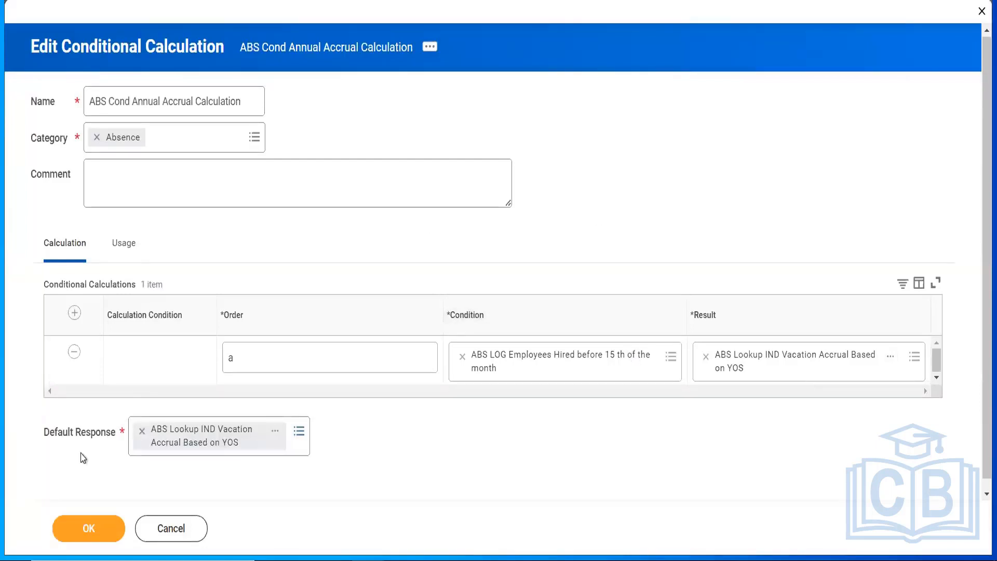
left_click(81, 528)
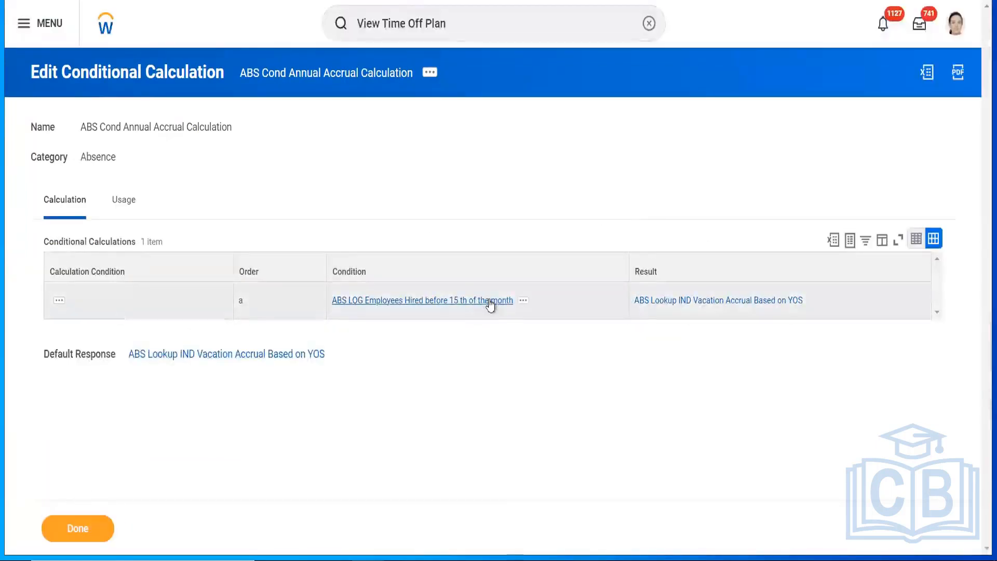
Step: Open the Condition's logic calculation, then open ABS Hire Date <= 15 and show its actions
left_click(523, 304)
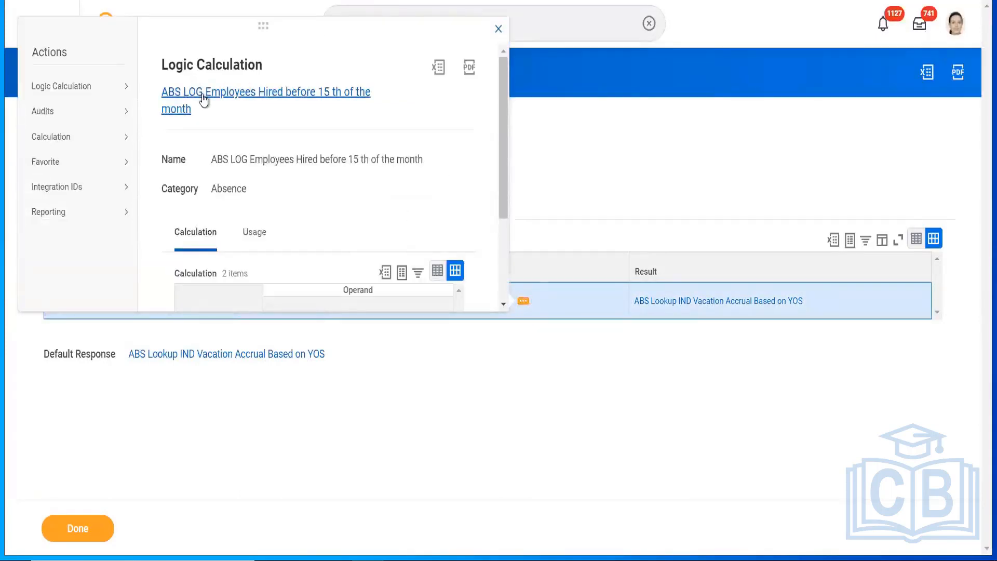
right_click(204, 99)
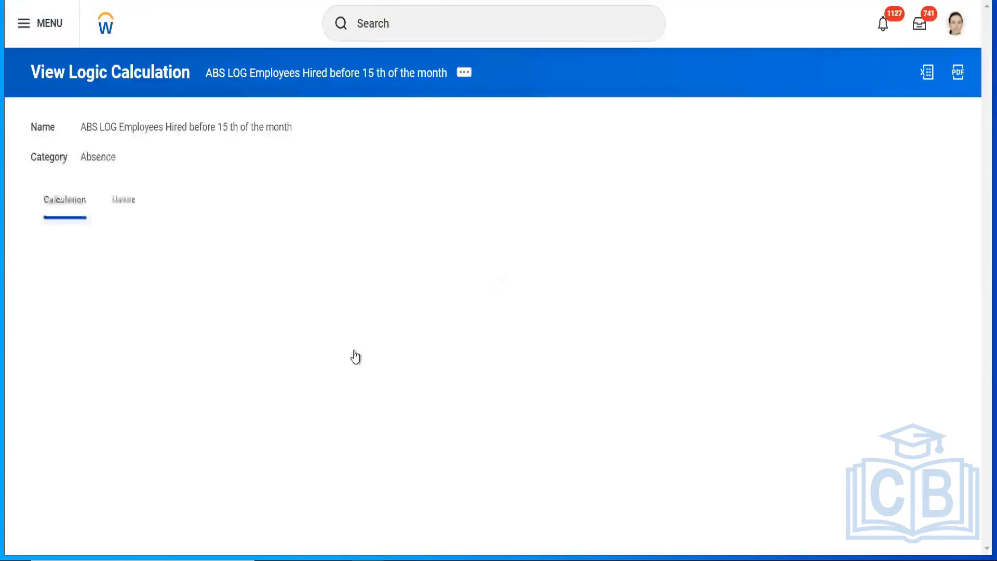
right_click(369, 318)
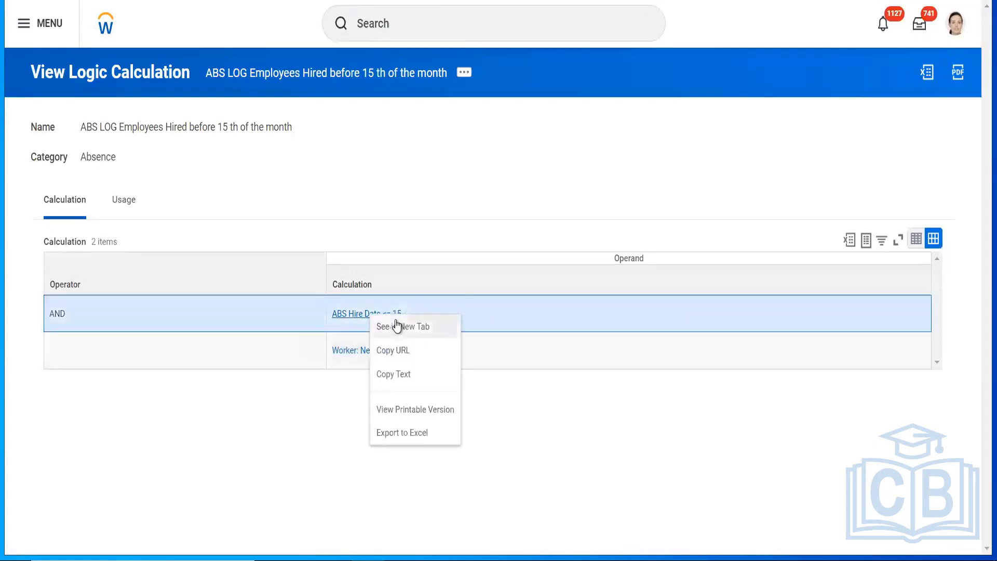
left_click(404, 325)
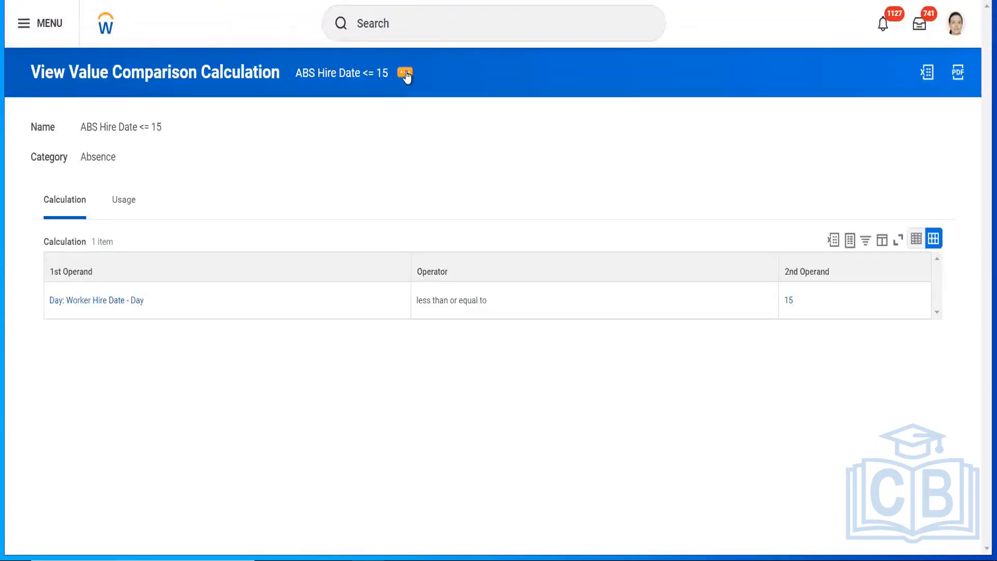
left_click(405, 74)
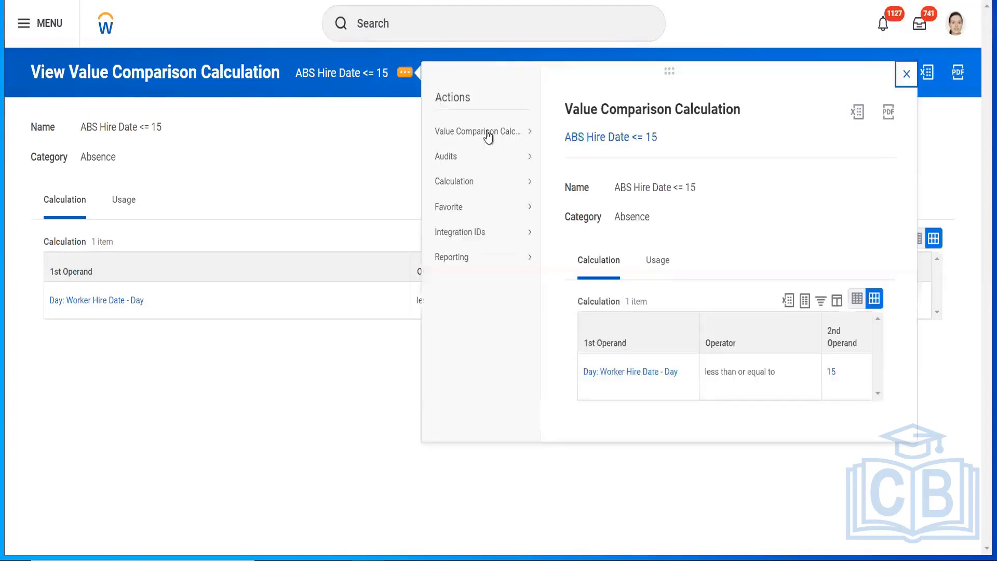
Step: Change the comparison to 'ABS Hire Date >= 15' using greater than or equal to, and save
mouse_move(488, 133)
left_click(559, 136)
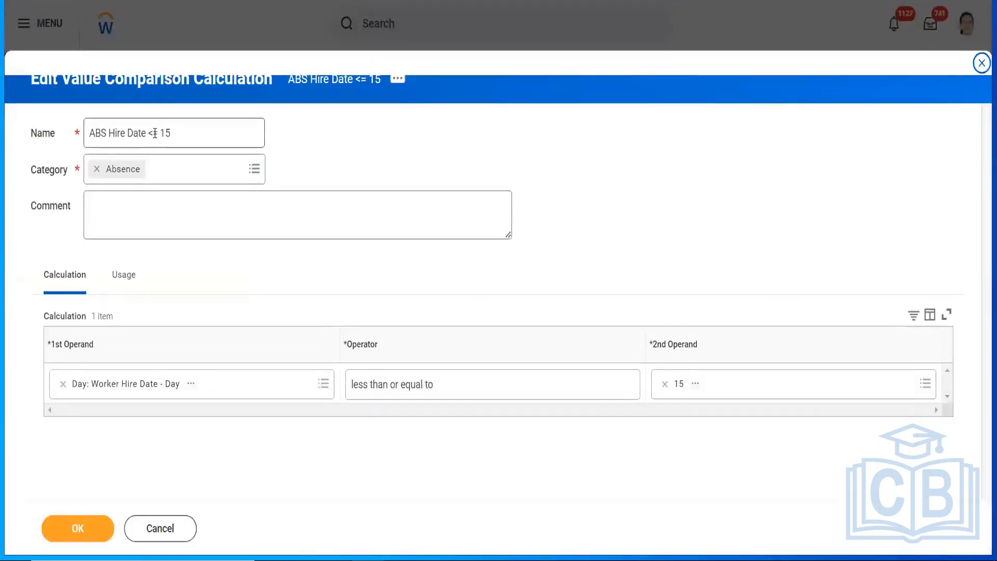
left_click(154, 133)
type(">")
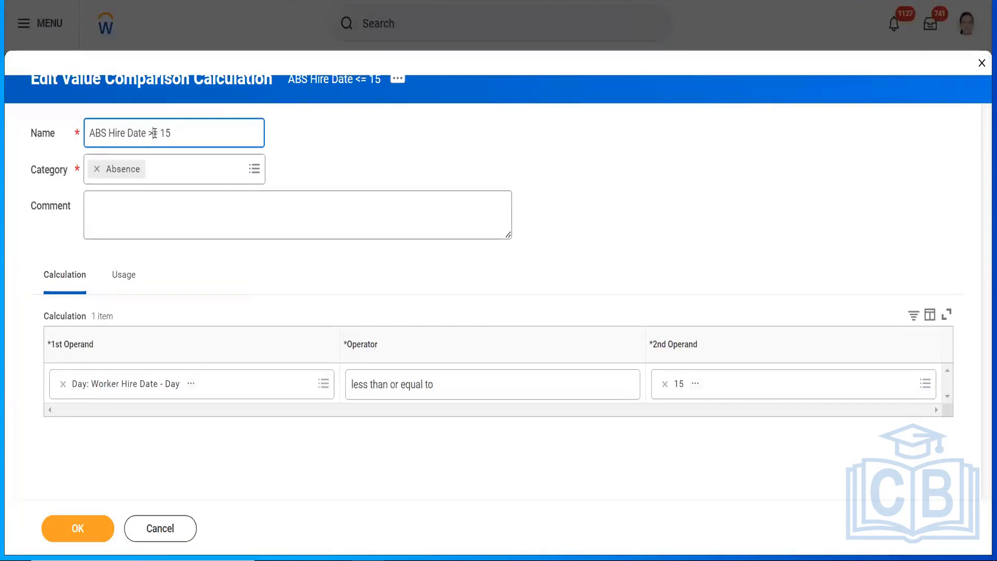
left_click(479, 385)
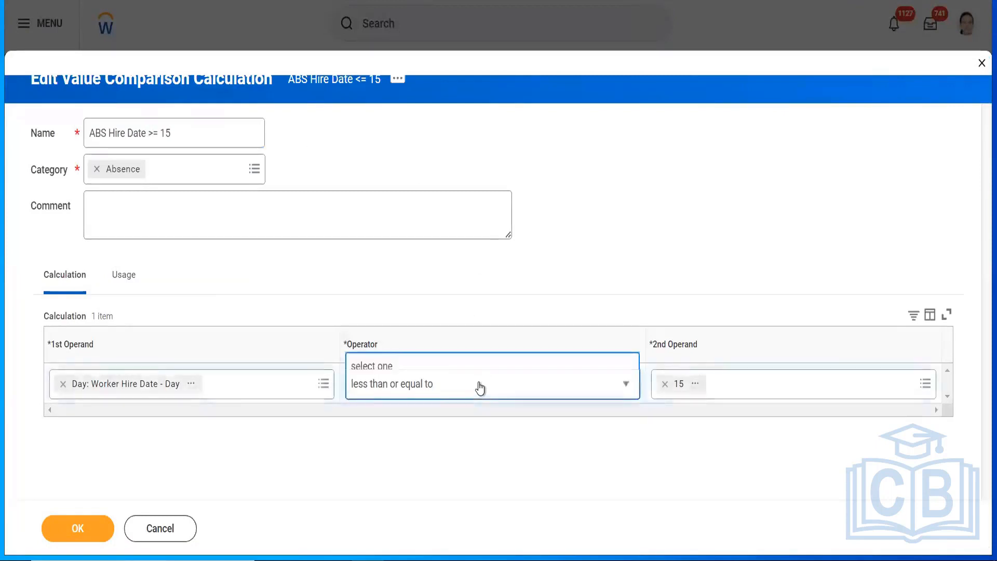
left_click(436, 283)
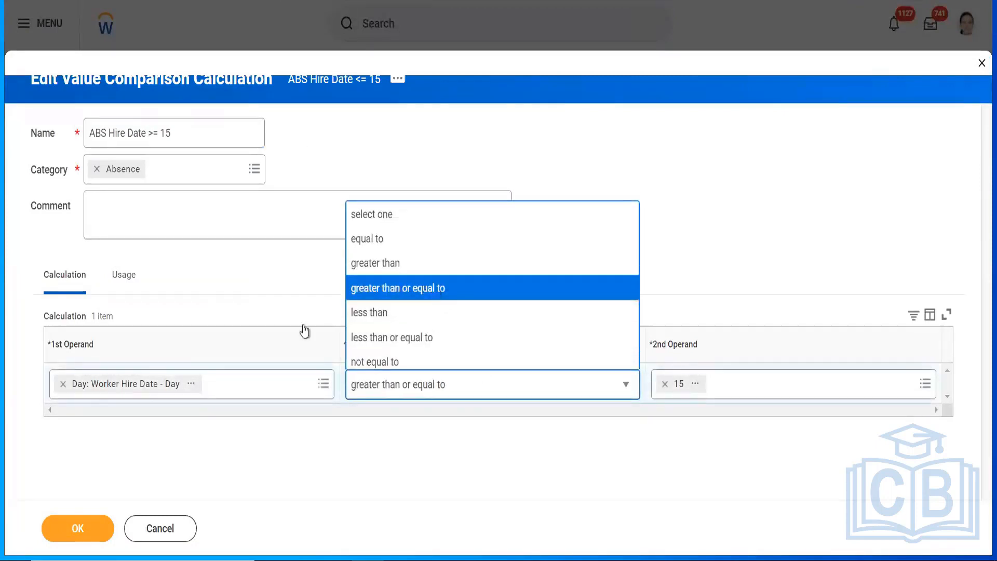
left_click(58, 530)
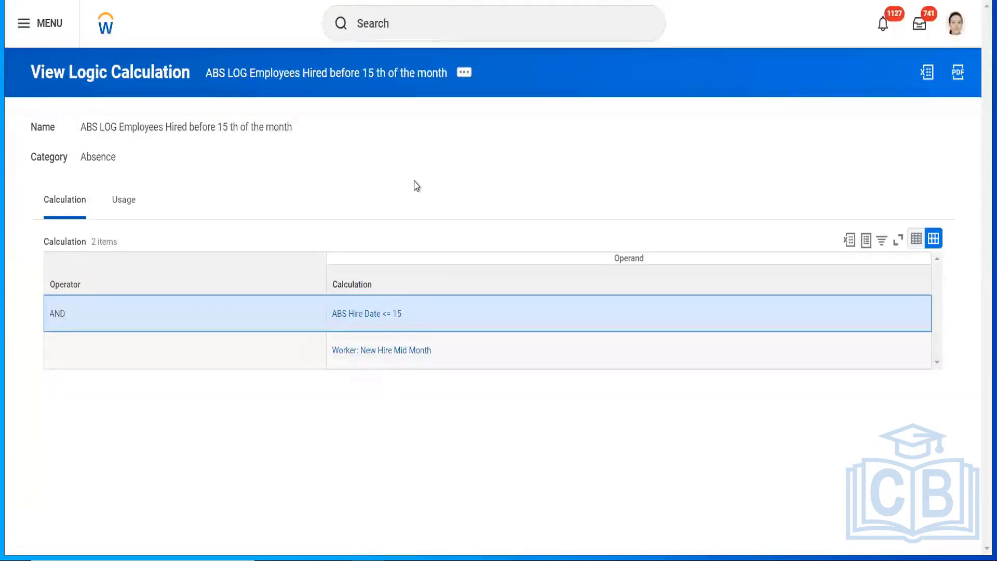
Step: Edit the logic calculation name, replacing 'before' with 'After', and save
left_click(463, 73)
mouse_move(563, 136)
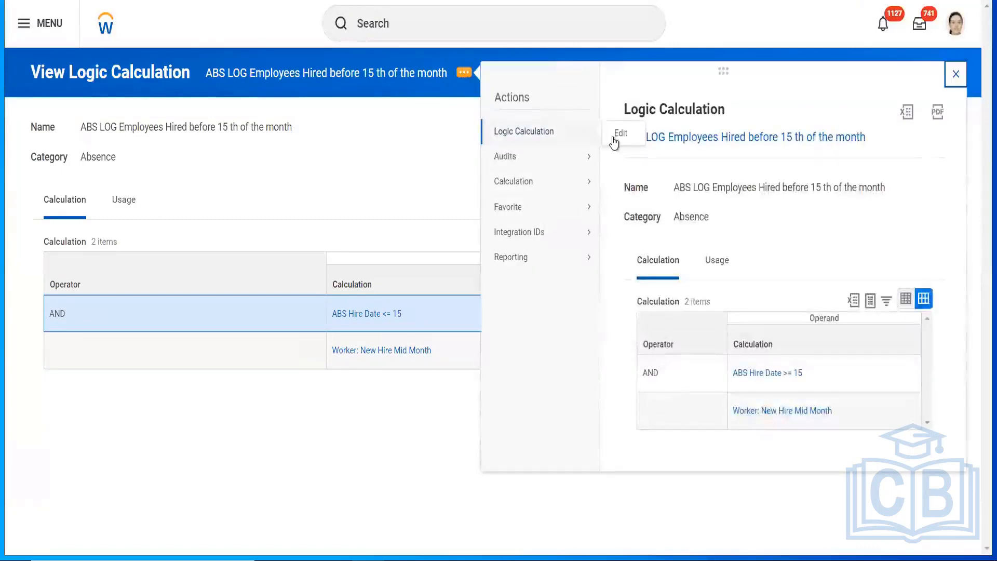
left_click(620, 136)
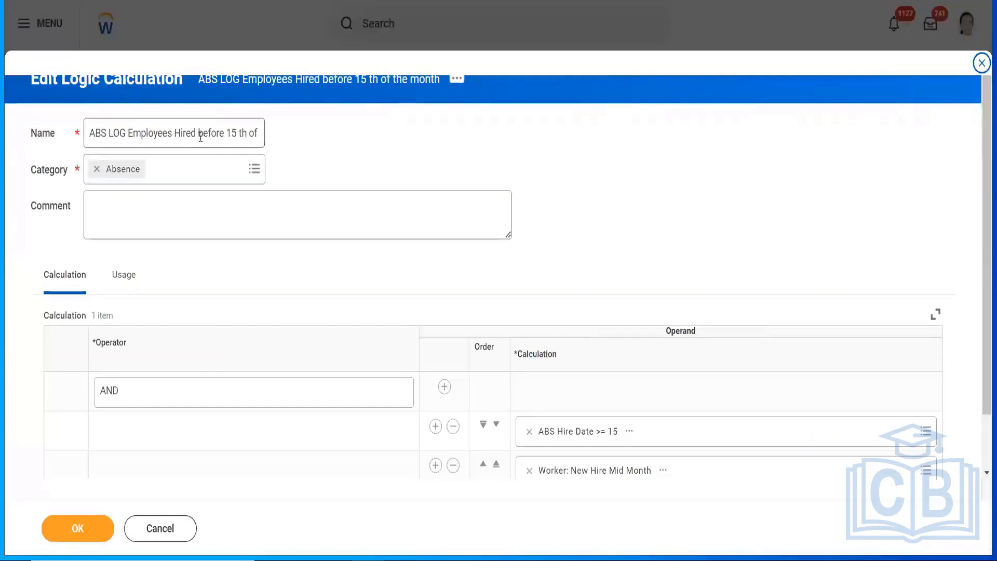
double_click(200, 135)
type("After")
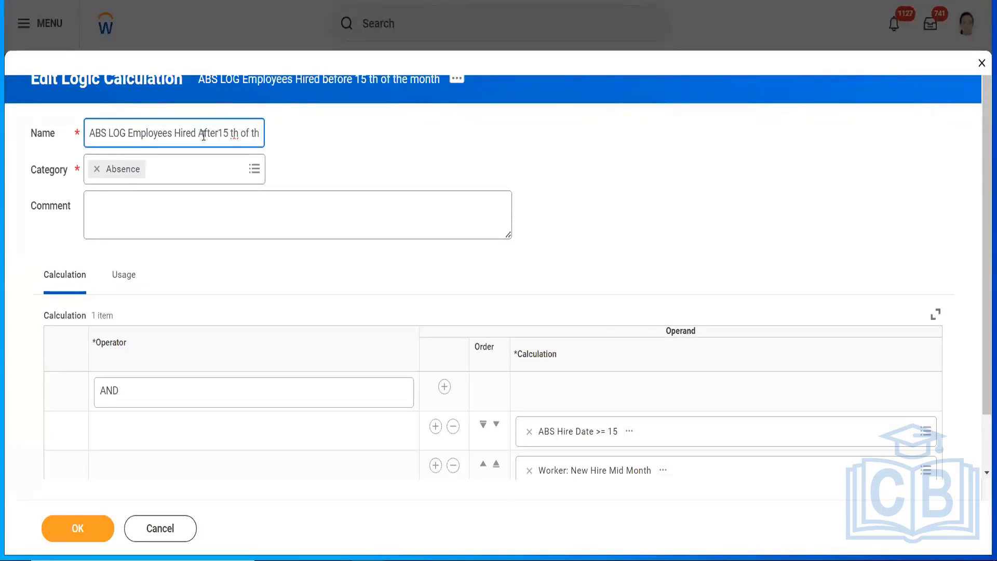
left_click(77, 528)
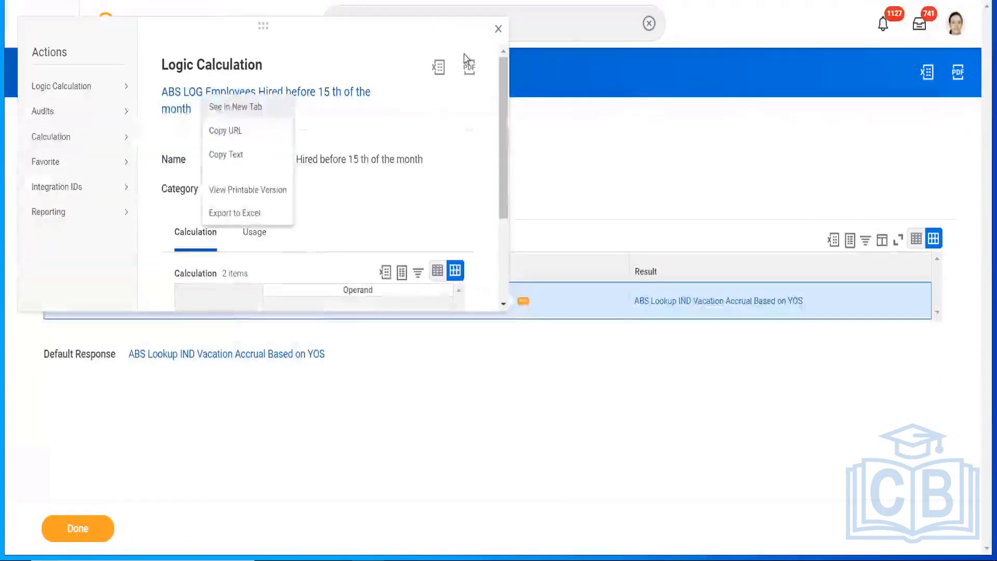
Step: Set the conditional calculation's Result to the constant 0 and save, keeping the YOS lookup default
left_click(499, 30)
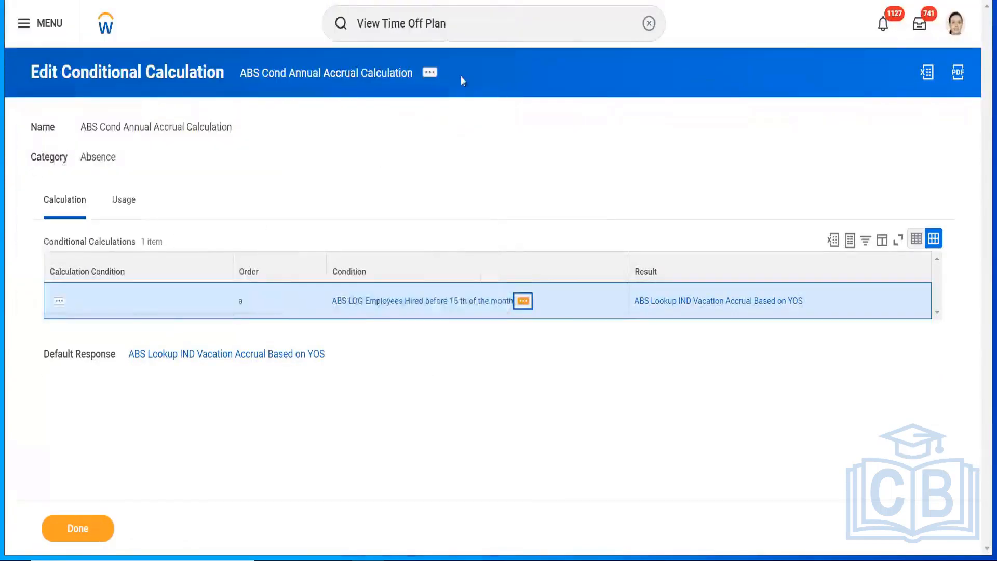
left_click(428, 76)
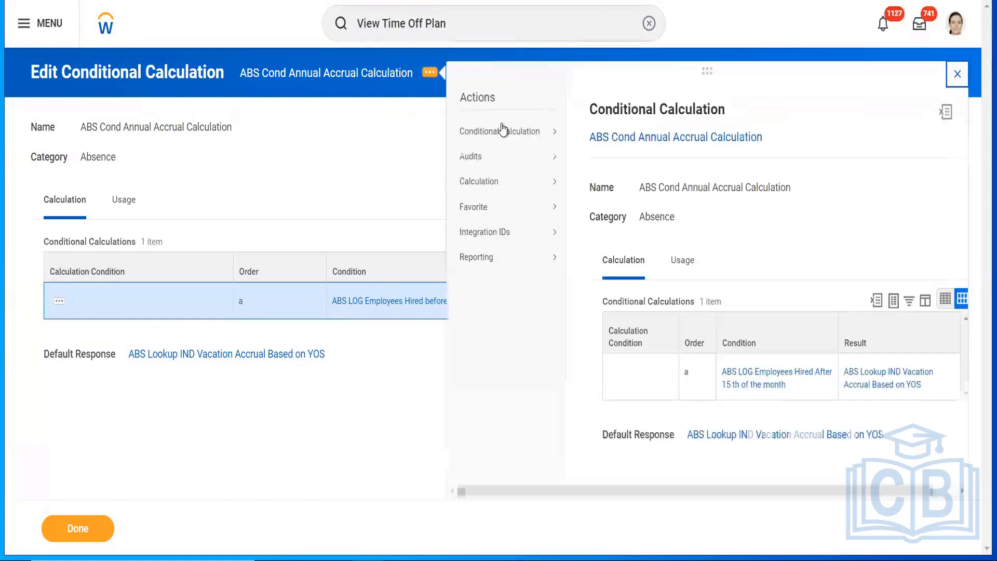
mouse_move(501, 131)
left_click(586, 134)
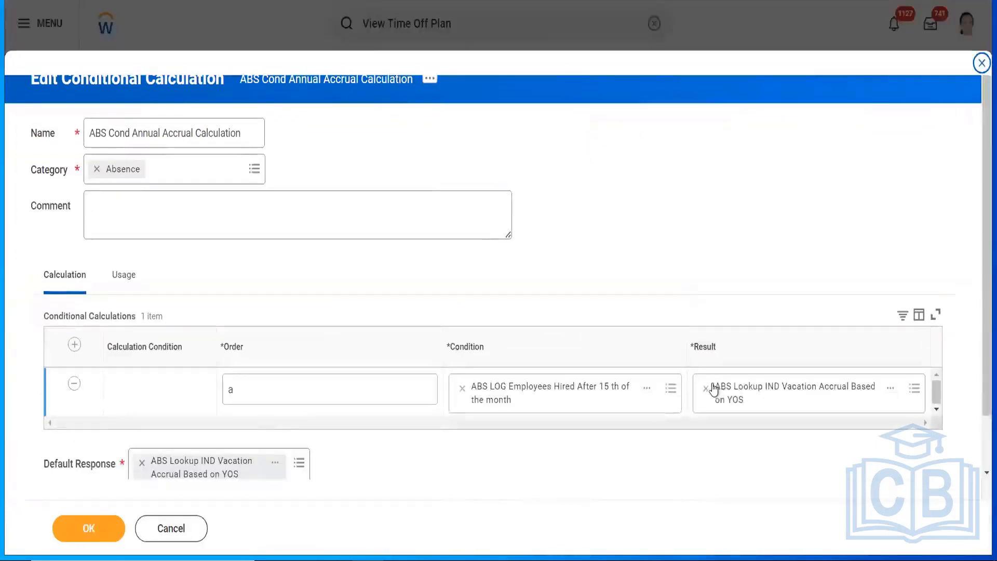
left_click(706, 389)
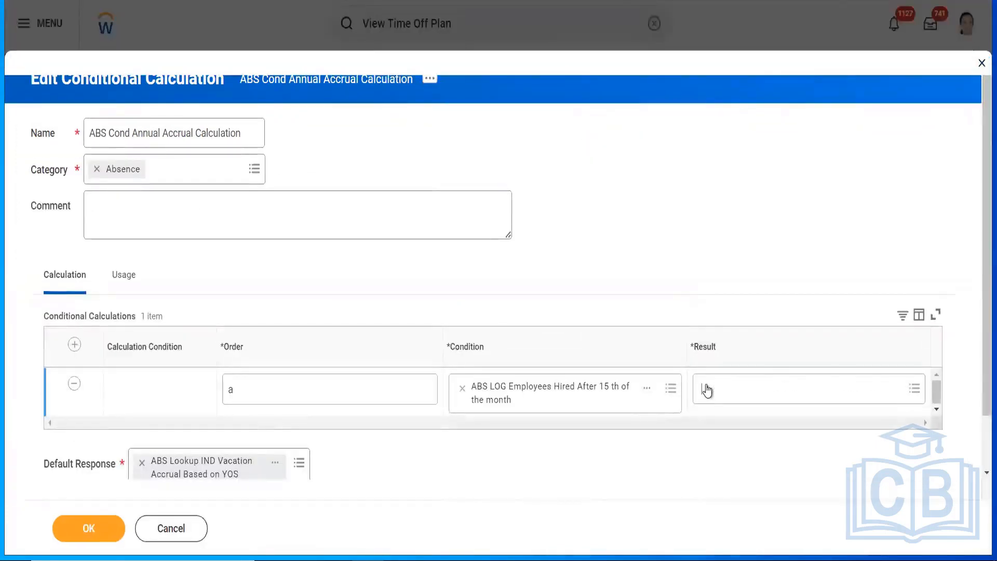
type("0")
key("Return")
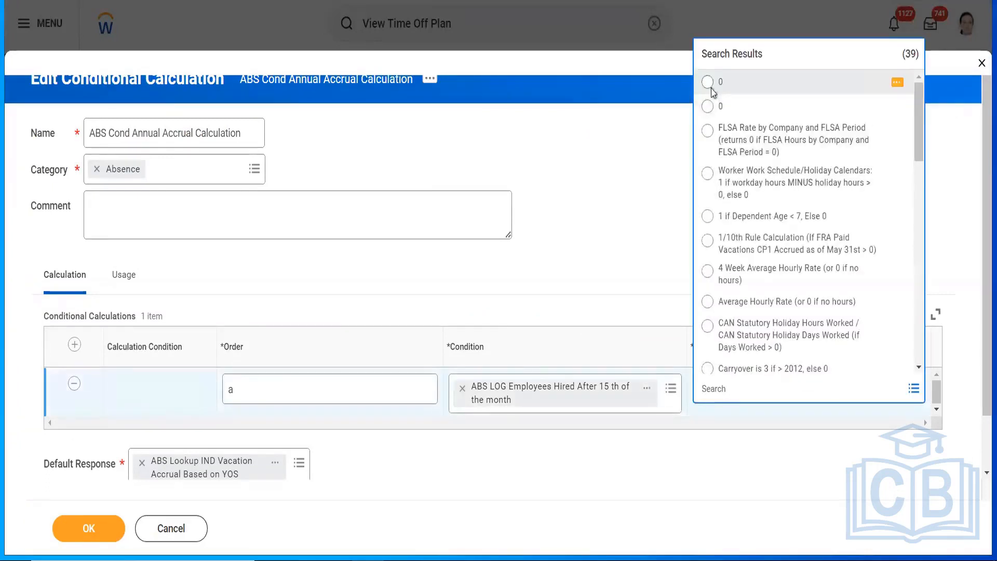
left_click(709, 86)
left_click(95, 526)
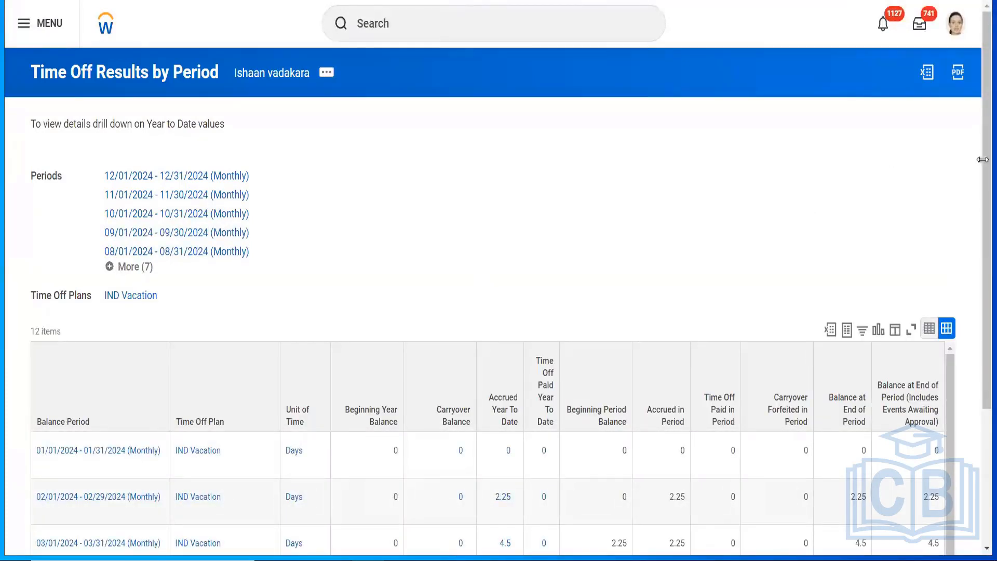
Step: From the calculation's Usage list, open the VIG_IND_Annual_Leave_Accrual snapshot
scroll(979, 200, "down", 1)
left_click_drag(977, 195, 978, 162)
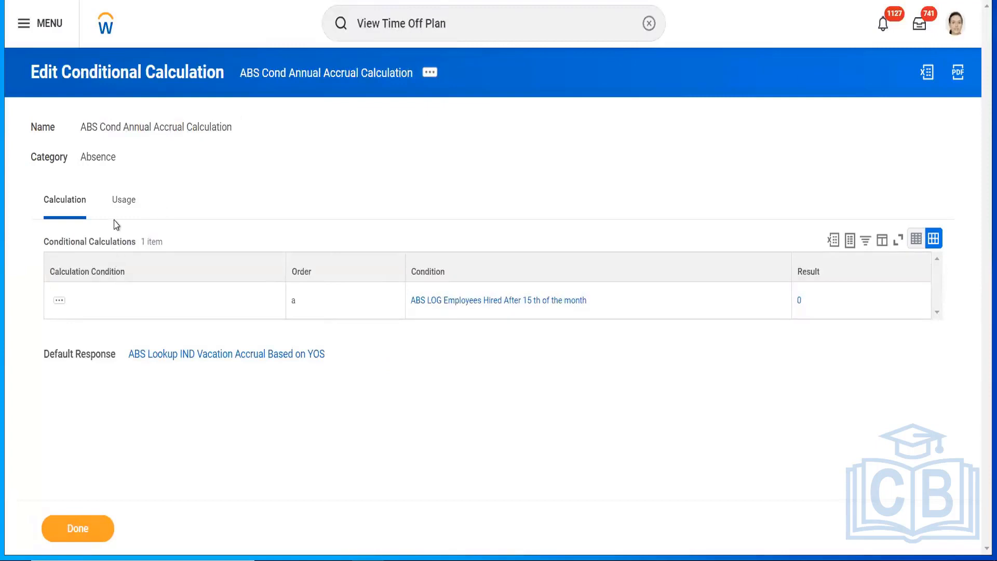
left_click(125, 204)
left_click(156, 308)
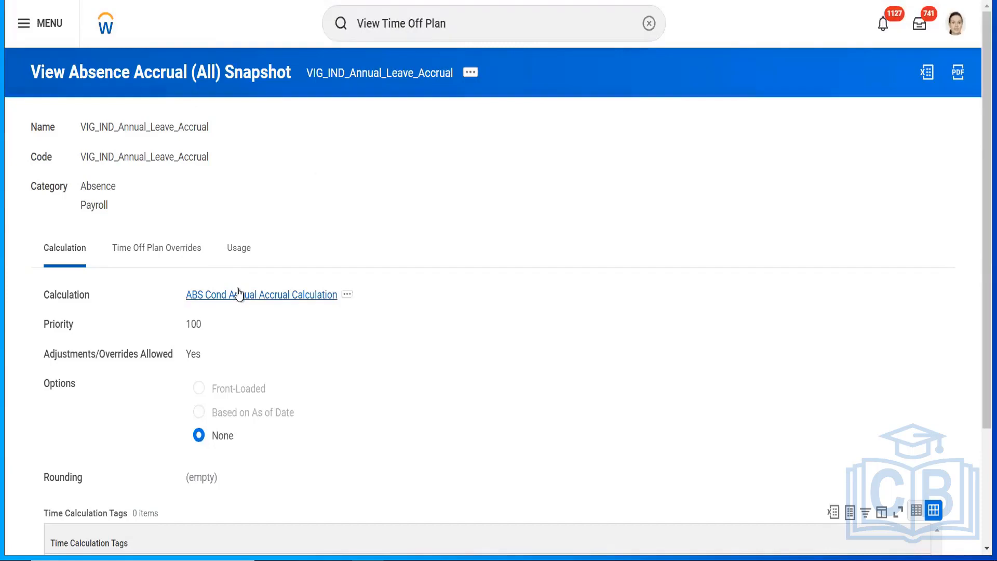
Step: Open the snapshot's ABS Cond Annual Accrual Calculation link in a new tab
right_click(263, 298)
left_click(269, 305)
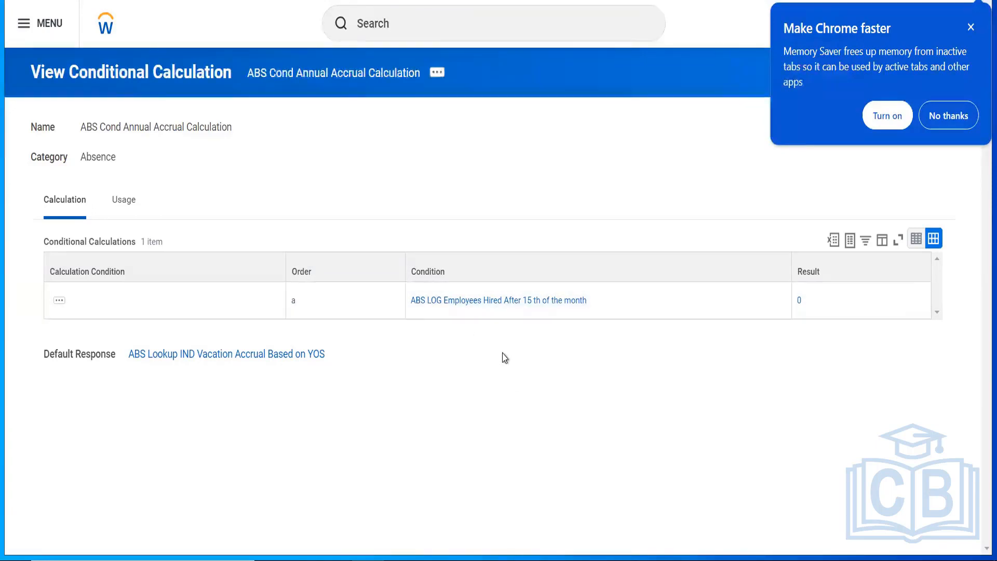
mouse_move(525, 308)
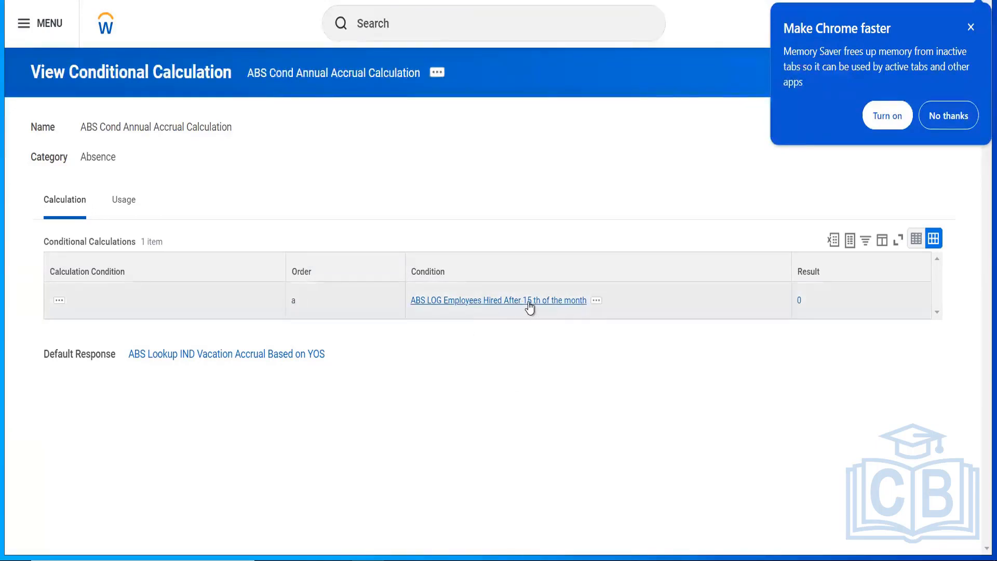
left_click(597, 302)
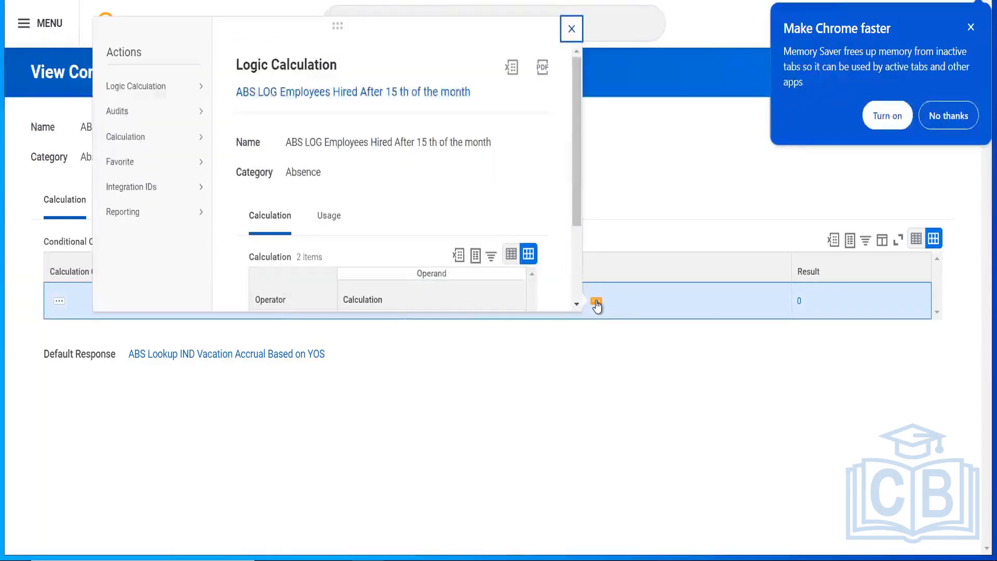
left_click_drag(578, 184, 578, 276)
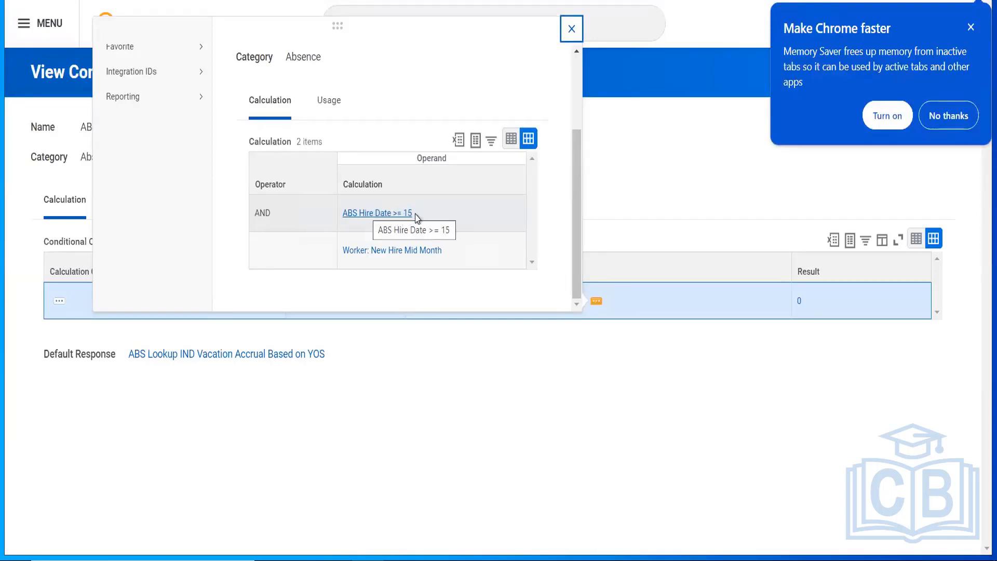
left_click(571, 30)
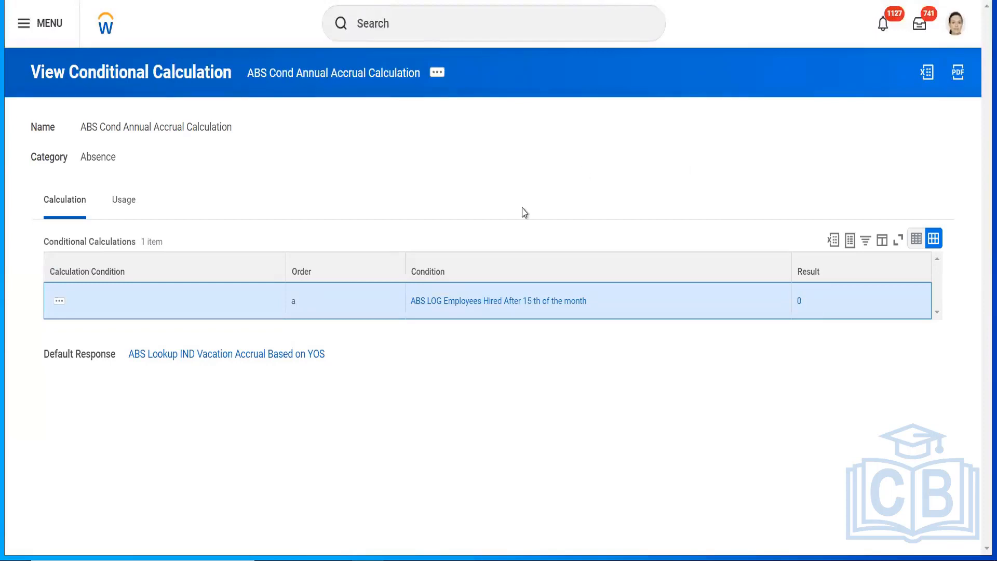
Step: Preview the hired-after-15th logic calculation and highlight its Default Response lookup name
mouse_move(593, 309)
left_click(596, 301)
left_click(658, 131)
left_click_drag(345, 352, 49, 353)
left_click(462, 397)
Step: Reopen the hired-after-15th preview and open ABS Hire Date >= 15 in a new tab
left_click(596, 303)
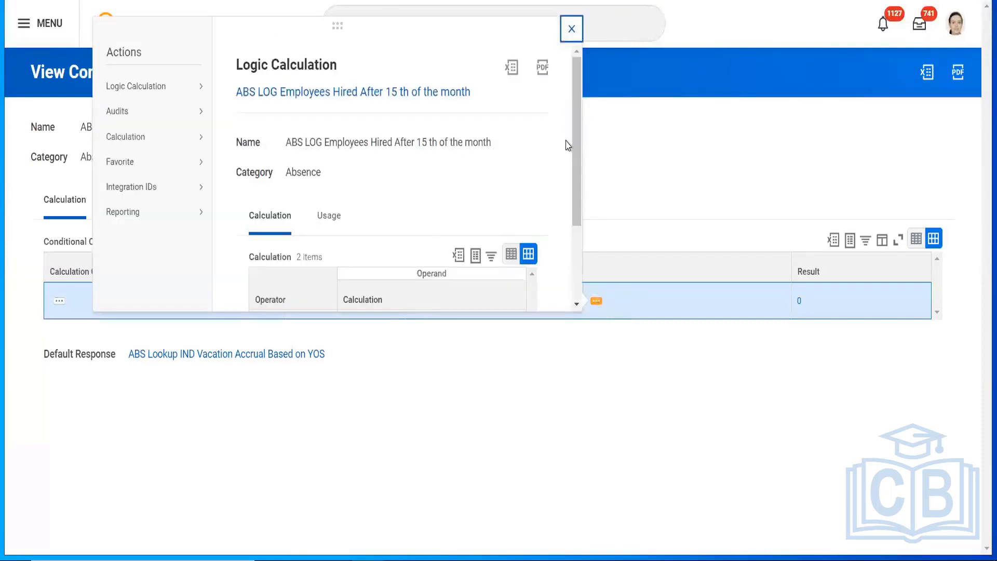
left_click_drag(574, 161, 572, 234)
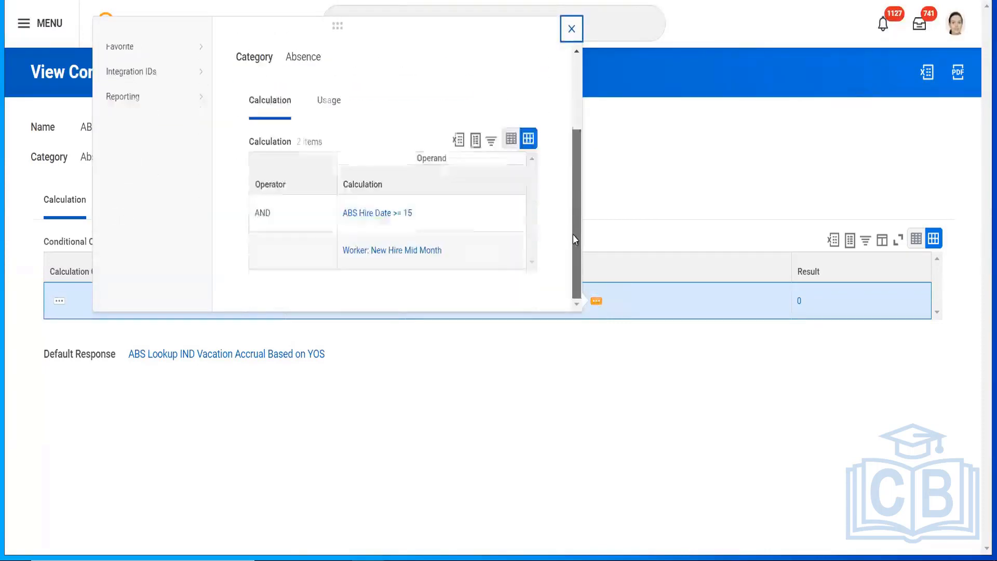
right_click(364, 216)
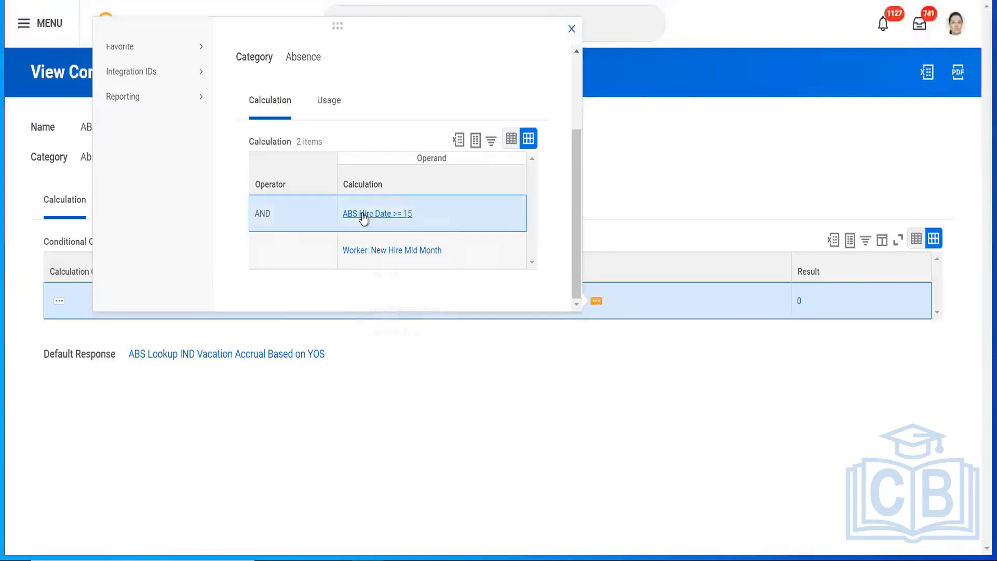
left_click(387, 225)
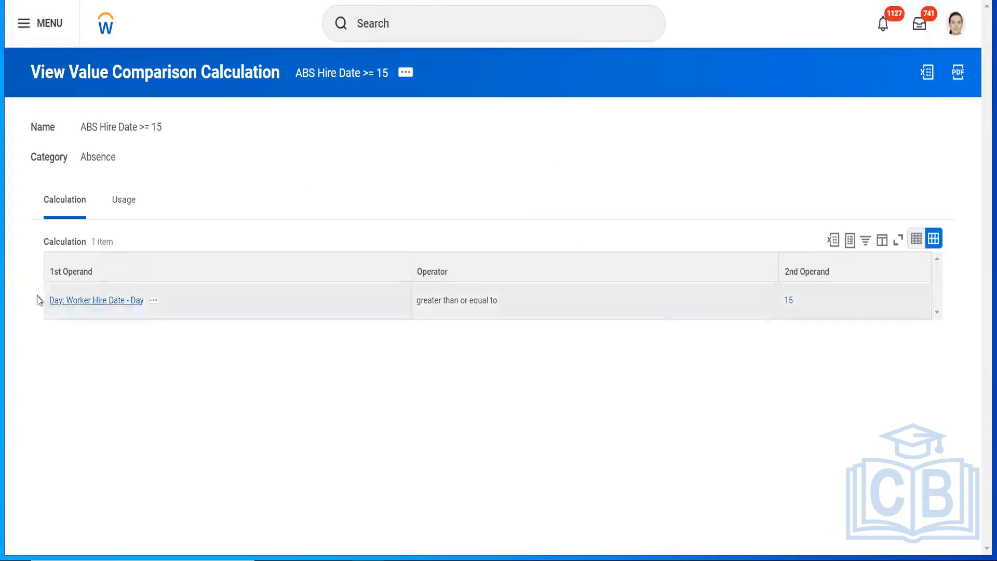
Step: Check Day: Worker Hire Date - Day's example, where day 01 gives 1, then close the preview
left_click(153, 302)
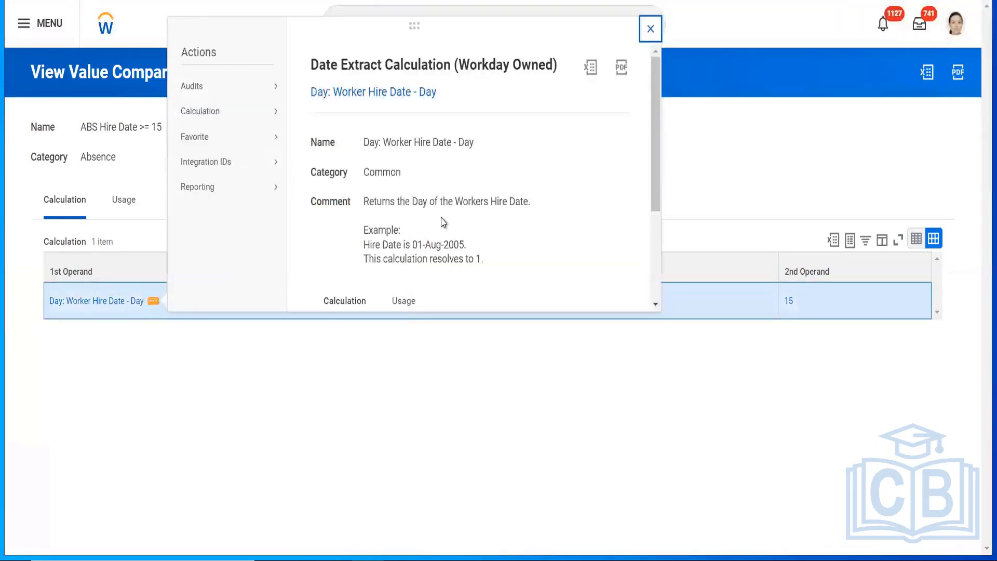
triple_click(461, 242)
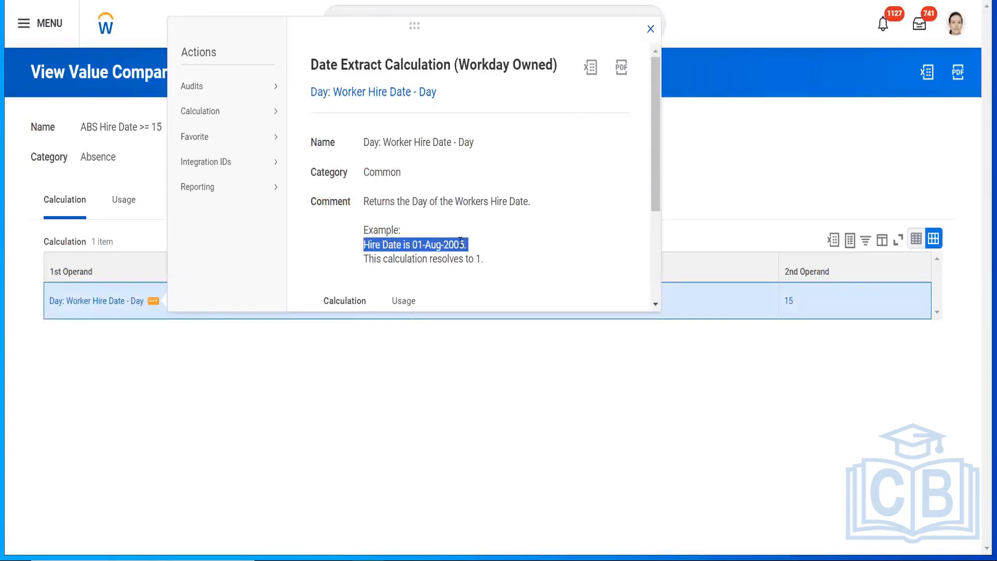
left_click(494, 259)
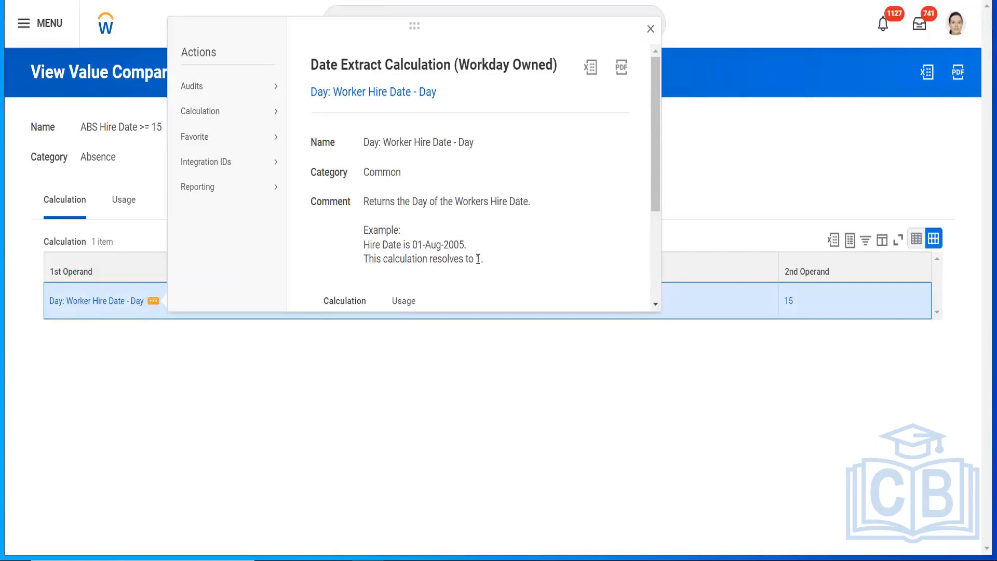
left_click_drag(478, 260, 496, 264)
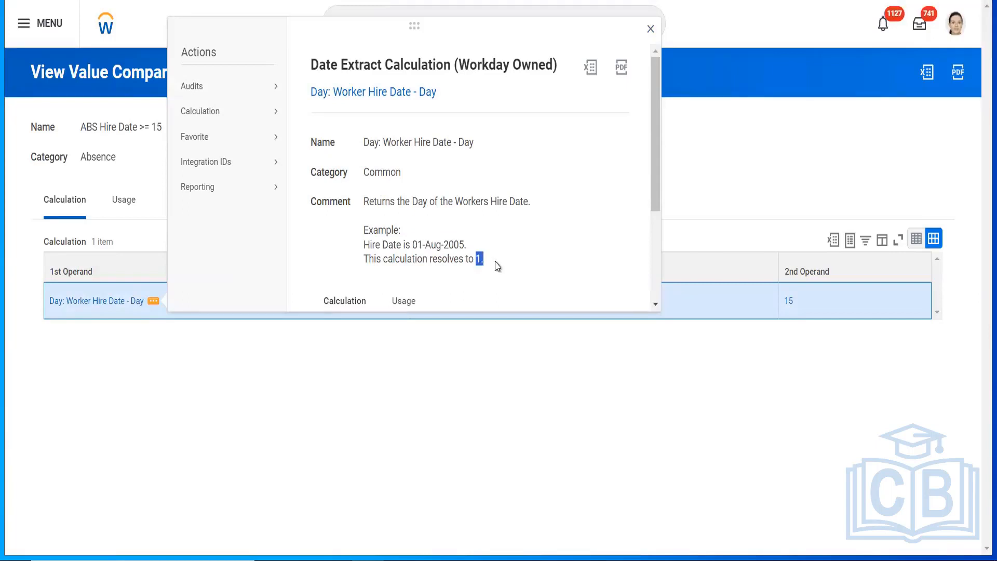
double_click(417, 244)
left_click(496, 258)
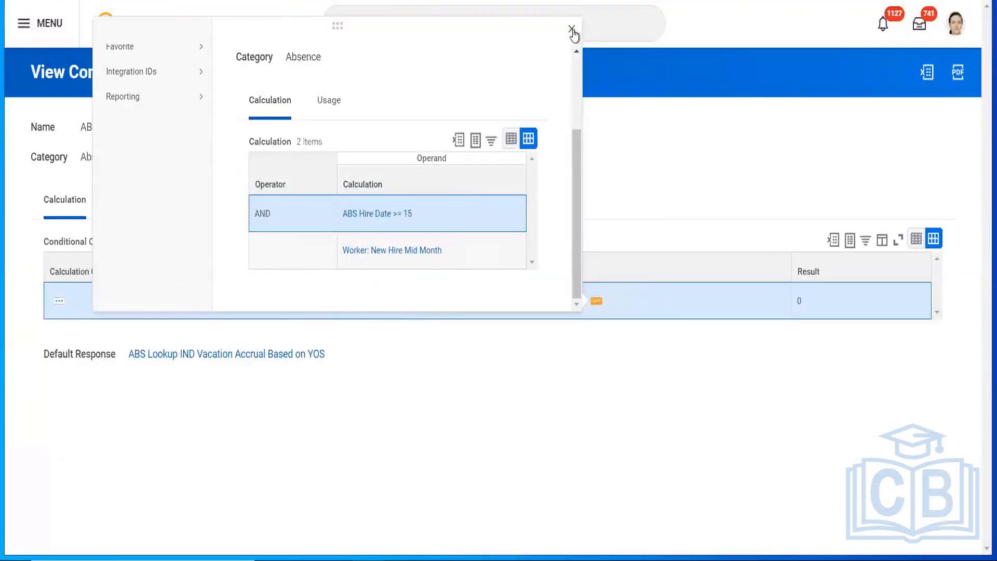
left_click(572, 29)
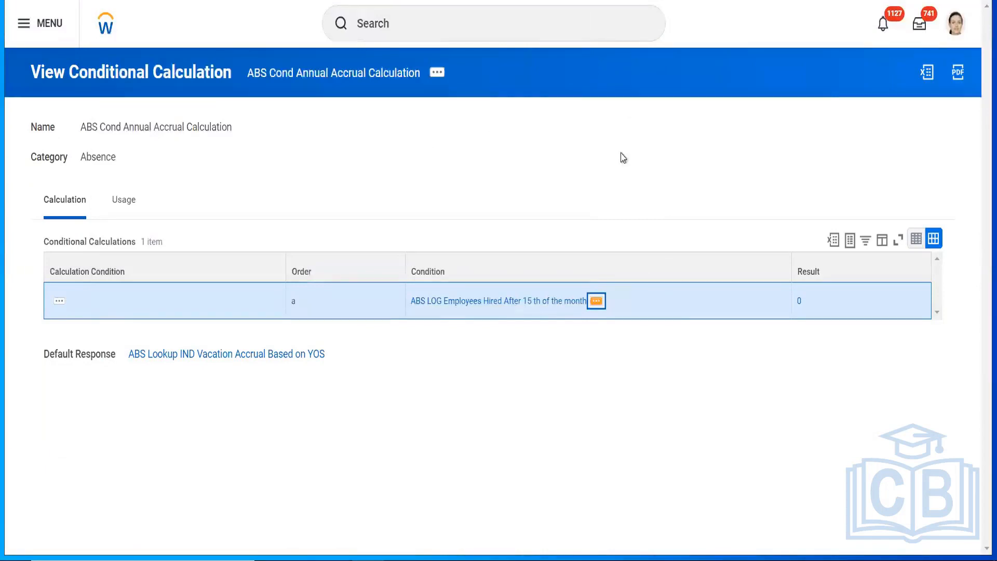
left_click(596, 302)
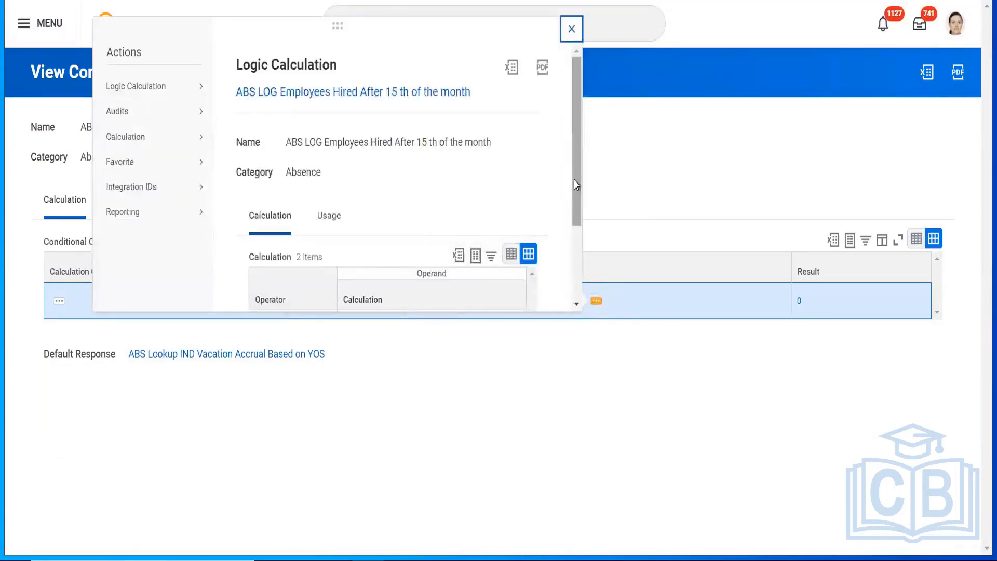
left_click_drag(576, 184, 569, 283)
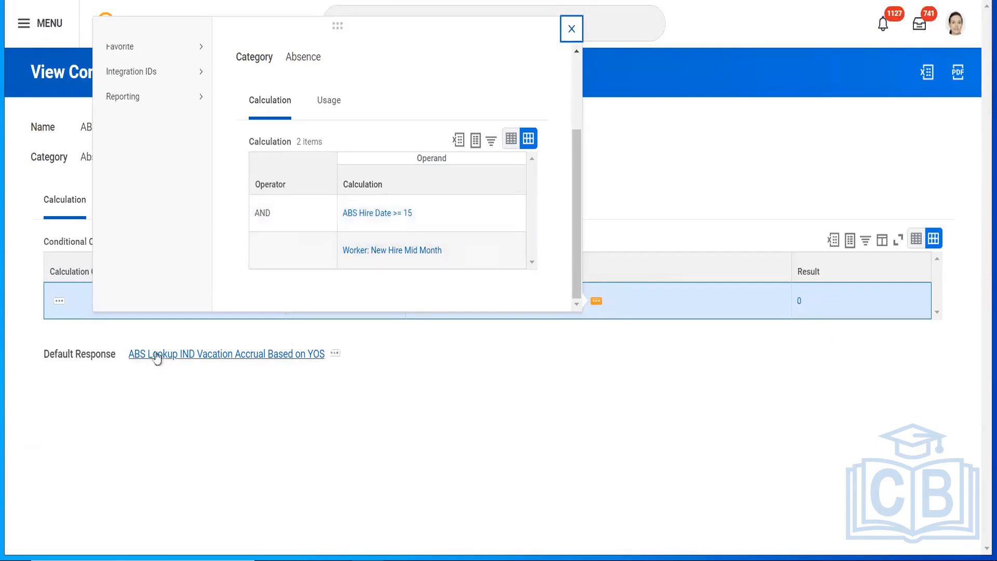
left_click(470, 416)
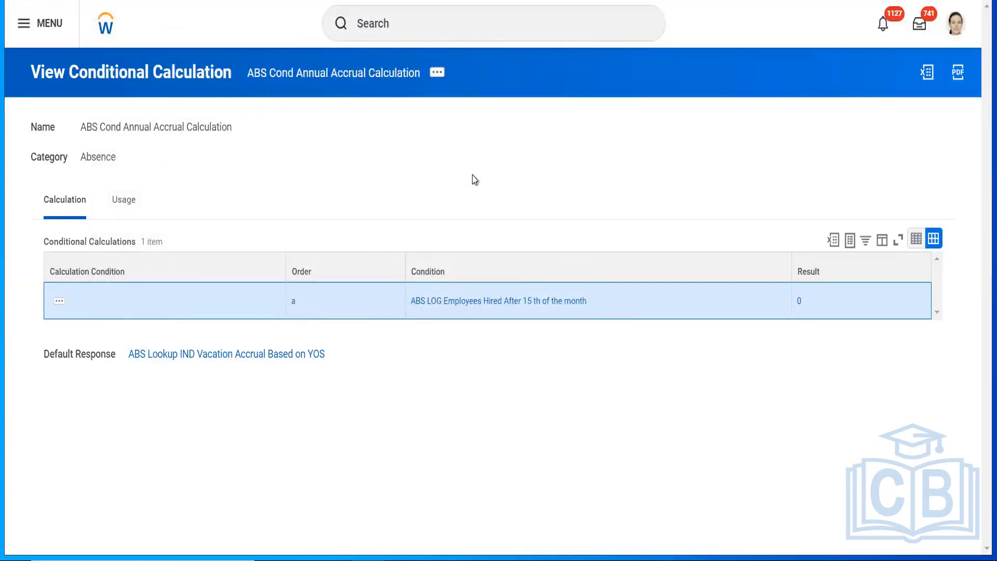
left_click(438, 73)
left_click(386, 157)
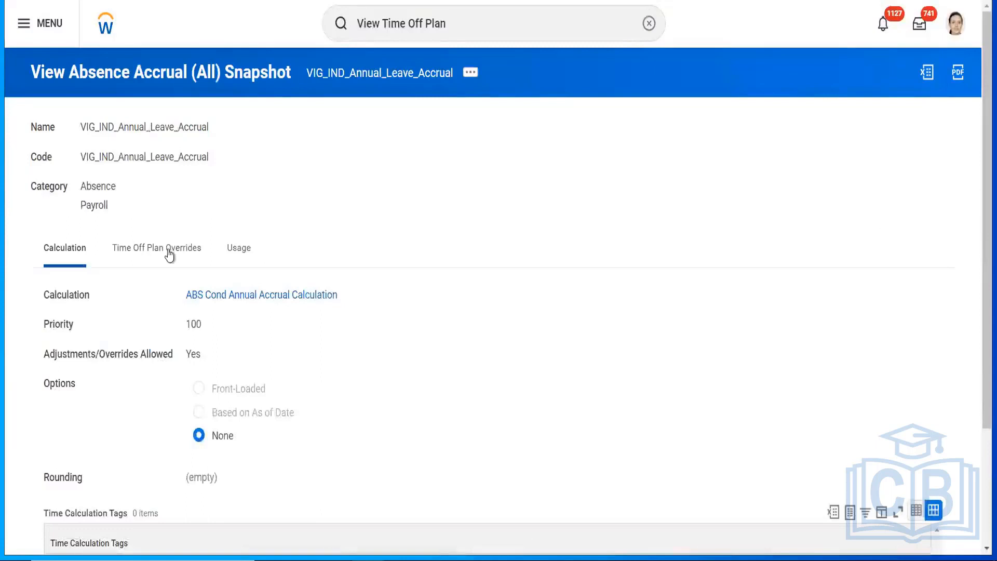
Step: Show the snapshot's Time Off Plan Overrides, with Accrual Frequency Method Start of Period
left_click(166, 250)
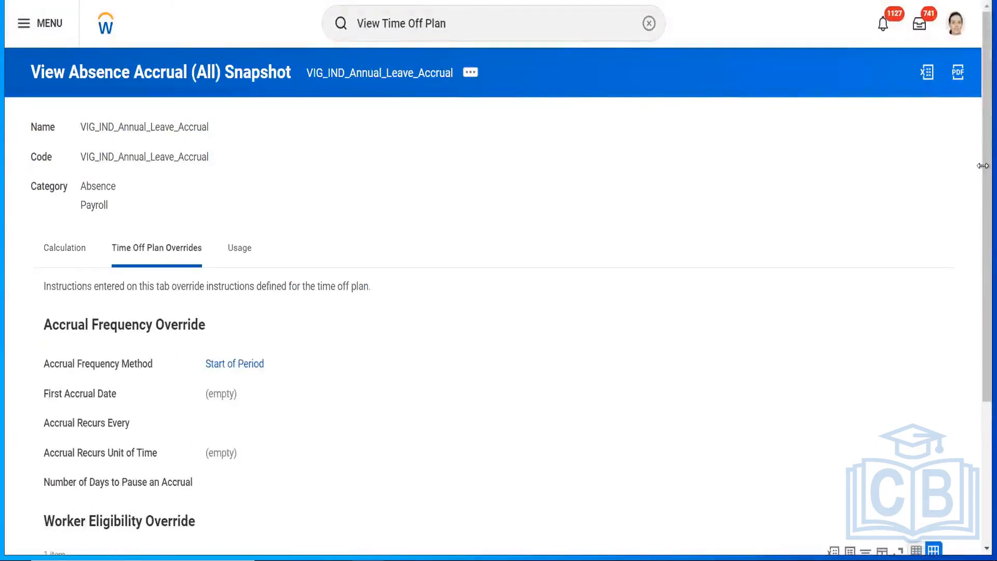
left_click_drag(983, 165, 983, 59)
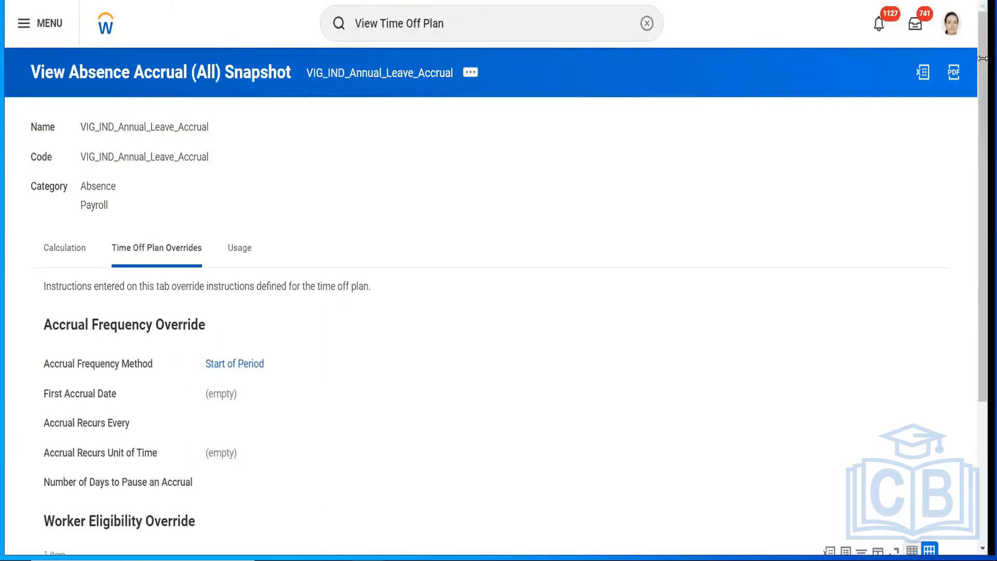